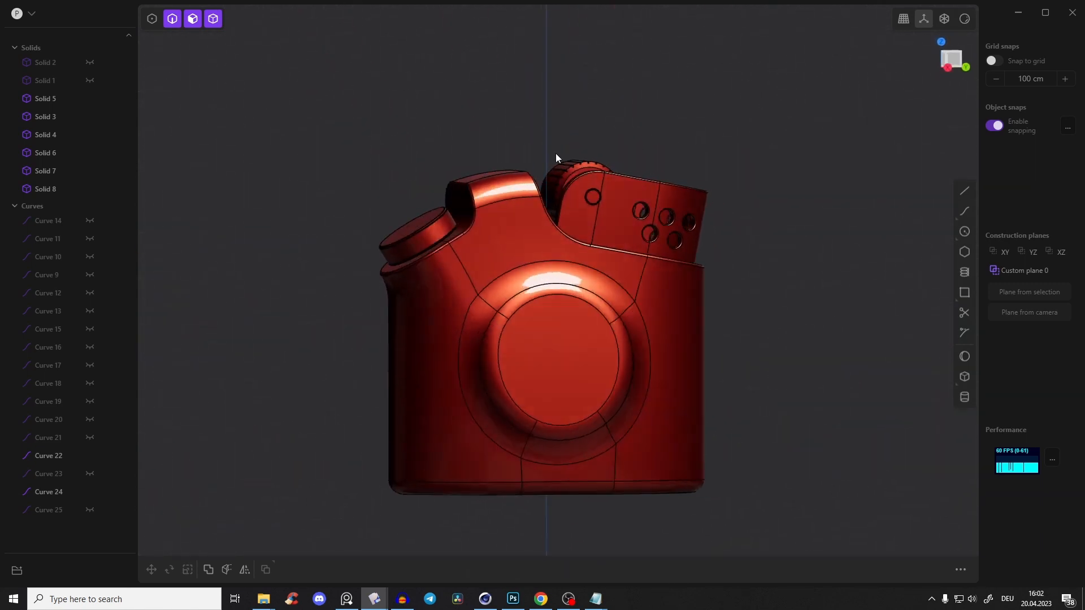
Switch to Chrome and look through the Plasticity tutorial videos on the Kuechmeister Swagger YouTube channel
{"action": "left_click", "coordinate": [540, 599]}
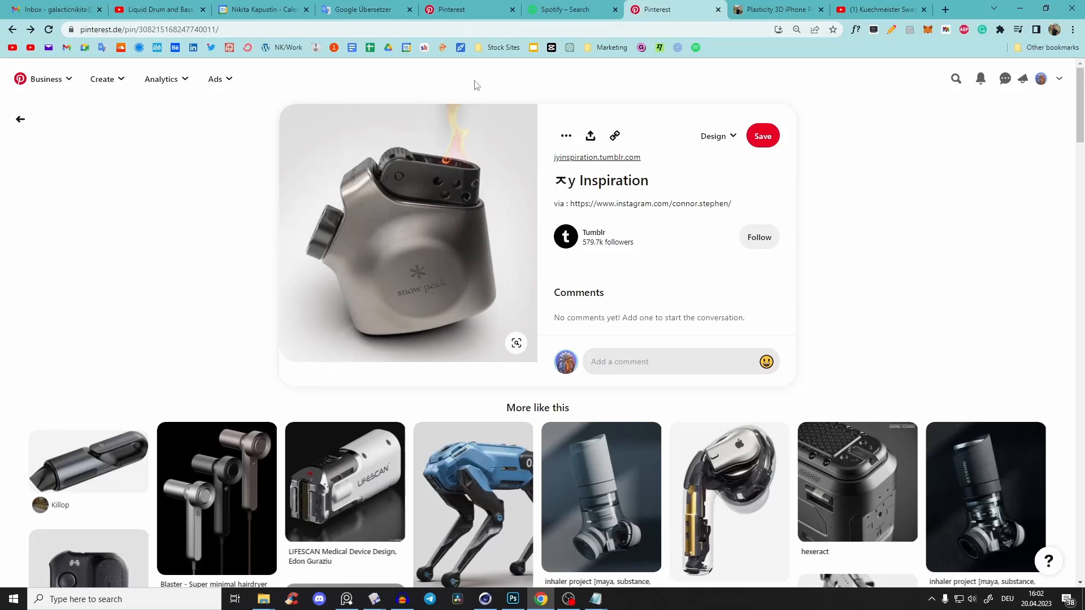
{"action": "left_click", "coordinate": [870, 10]}
{"action": "scroll", "coordinate": [421, 183], "scroll_direction": "up", "scroll_amount": 3}
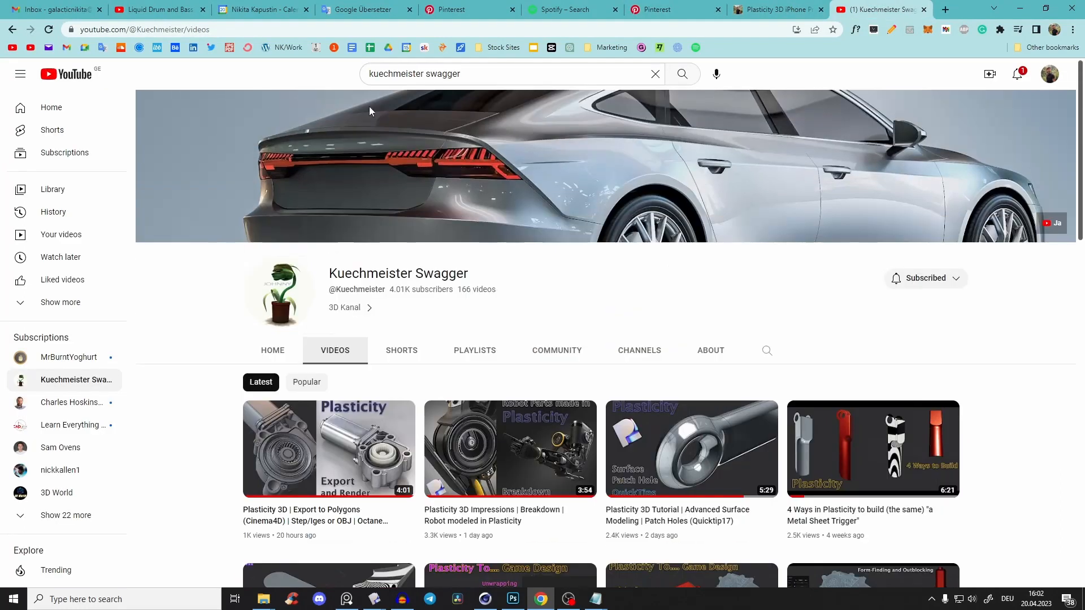
{"action": "scroll", "coordinate": [448, 288], "scroll_direction": "down", "scroll_amount": 5}
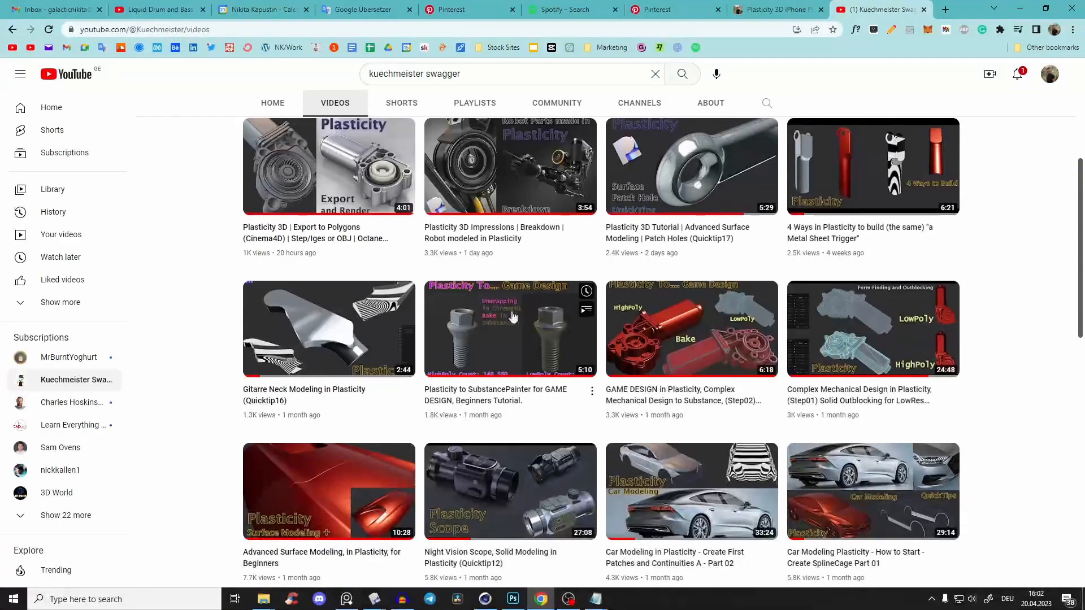
{"action": "scroll", "coordinate": [469, 339], "scroll_direction": "up", "scroll_amount": 5}
{"action": "scroll", "coordinate": [446, 509], "scroll_direction": "down", "scroll_amount": 9}
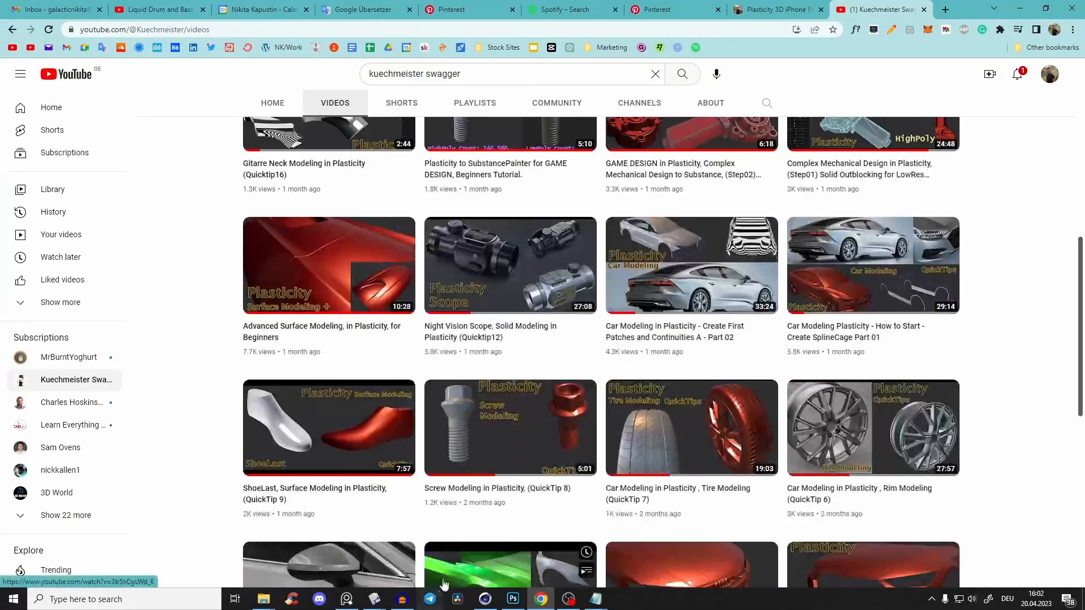
{"action": "scroll", "coordinate": [465, 446], "scroll_direction": "up", "scroll_amount": 10}
{"action": "scroll", "coordinate": [1046, 332], "scroll_direction": "down", "scroll_amount": 12}
{"action": "scroll", "coordinate": [1046, 331], "scroll_direction": "up", "scroll_amount": 12}
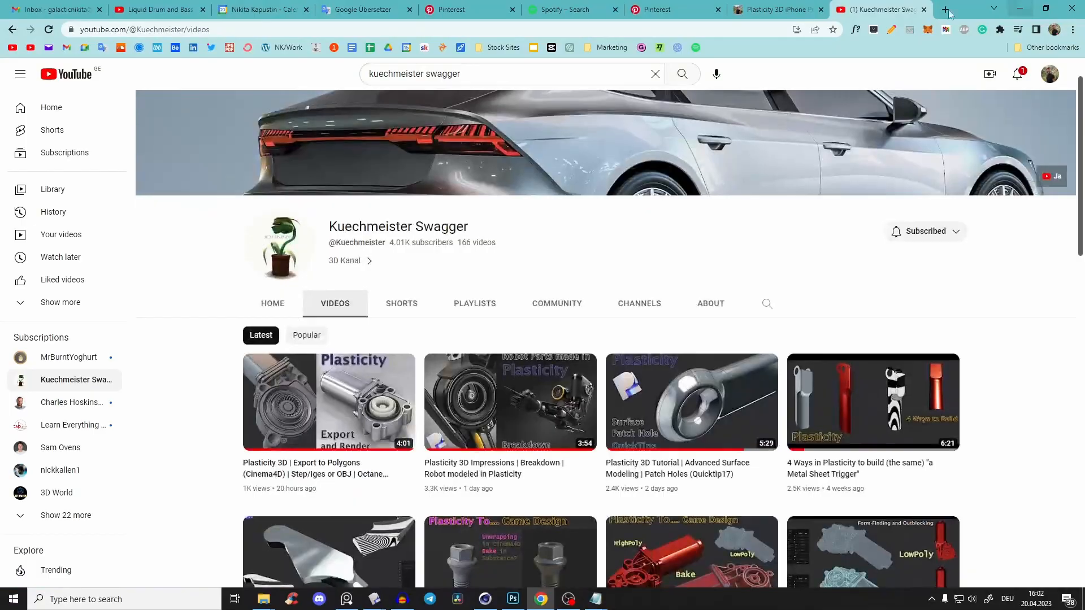
Return to Plasticity and examine the finished red lighter model from several angles, including its round boss, cap and wheel
{"action": "left_click", "coordinate": [1013, 7]}
{"action": "middle_click_drag", "start_coordinate": [609, 278], "coordinate": [559, 304]}
{"action": "scroll", "coordinate": [587, 341], "scroll_direction": "up", "scroll_amount": 3}
{"action": "mouse_move", "coordinate": [719, 201]}
{"action": "middle_mouse_down"}
{"action": "mouse_move", "coordinate": [679, 133]}
{"action": "mouse_move", "coordinate": [718, 205]}
{"action": "middle_mouse_up"}
{"action": "middle_click_drag", "start_coordinate": [505, 330], "coordinate": [925, 173], "text": "shift"}
{"action": "scroll", "coordinate": [546, 297], "scroll_direction": "up", "scroll_amount": 2}
{"action": "middle_click_drag", "start_coordinate": [655, 251], "coordinate": [605, 239]}
{"action": "mouse_move", "coordinate": [374, 600]}
{"action": "left_click", "coordinate": [306, 556]}
{"action": "middle_click_drag", "start_coordinate": [652, 236], "coordinate": [646, 279]}
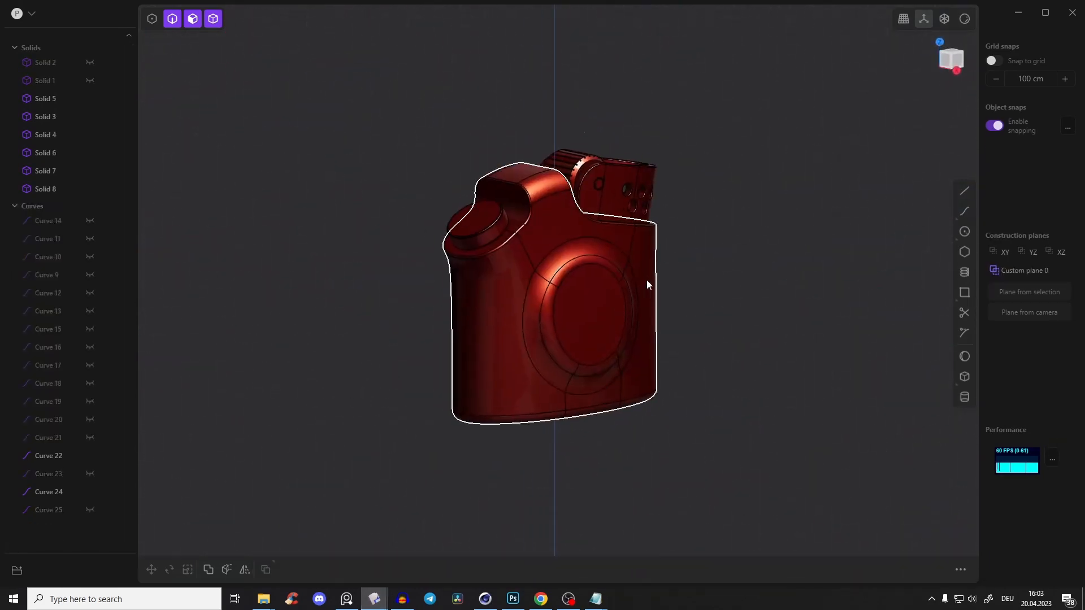
{"action": "middle_click_drag", "start_coordinate": [584, 333], "coordinate": [578, 360]}
Switch to Chrome and review the title, overview and preview images of the Plasticity 3D iPhone Product Design Course page
{"action": "left_click", "coordinate": [544, 600]}
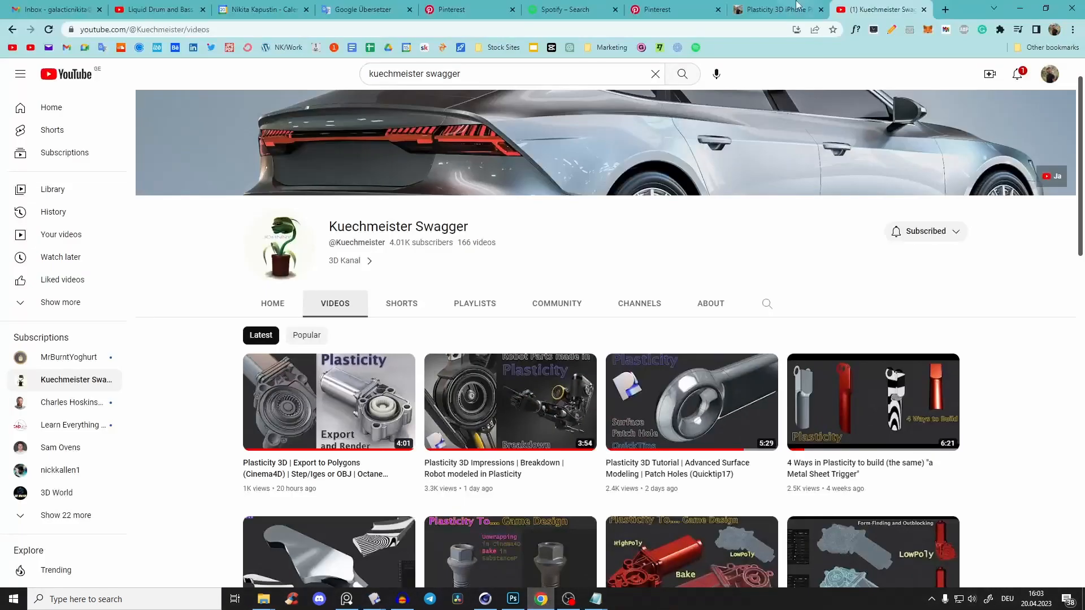
{"action": "left_click", "coordinate": [797, 5]}
{"action": "scroll", "coordinate": [257, 404], "scroll_direction": "down", "scroll_amount": 3}
{"action": "scroll", "coordinate": [257, 404], "scroll_direction": "up", "scroll_amount": 3}
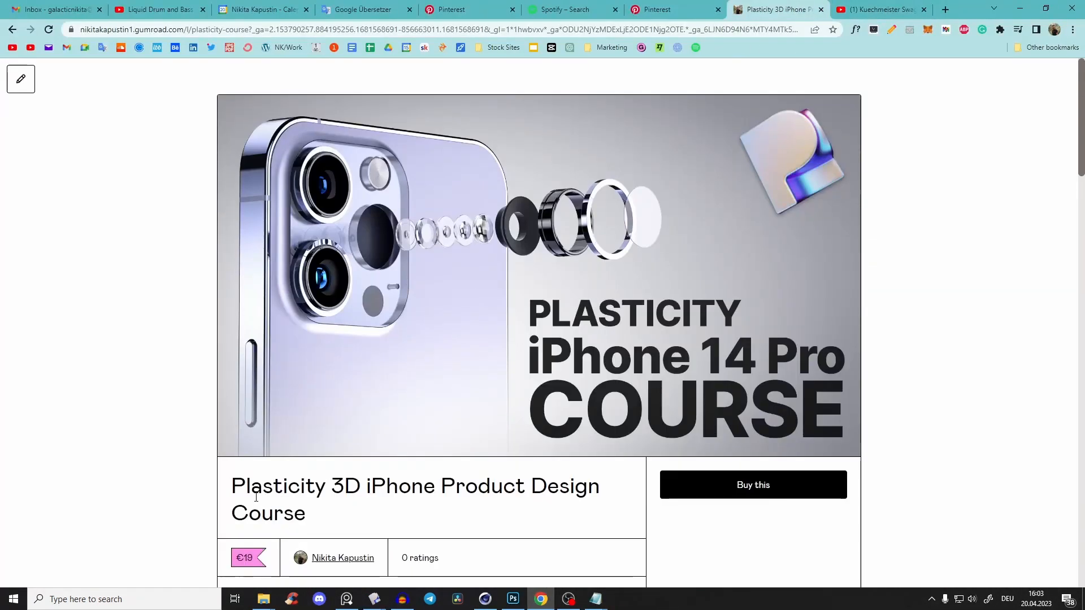
{"action": "left_click_drag", "start_coordinate": [441, 484], "coordinate": [586, 495]}
{"action": "scroll", "coordinate": [421, 325], "scroll_direction": "down", "scroll_amount": 10}
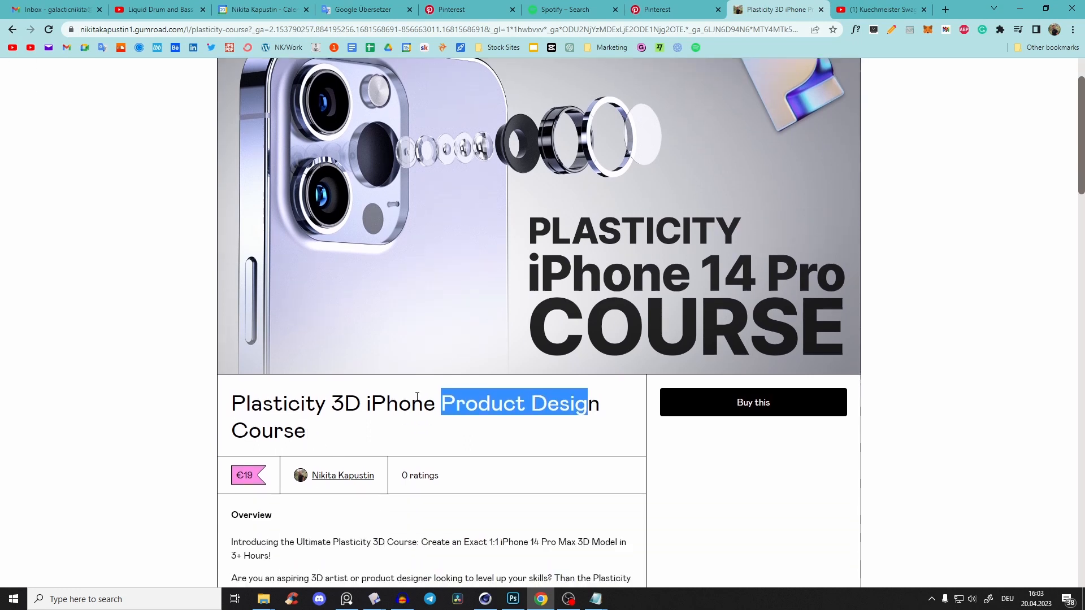
{"action": "scroll", "coordinate": [420, 325], "scroll_direction": "down", "scroll_amount": 7}
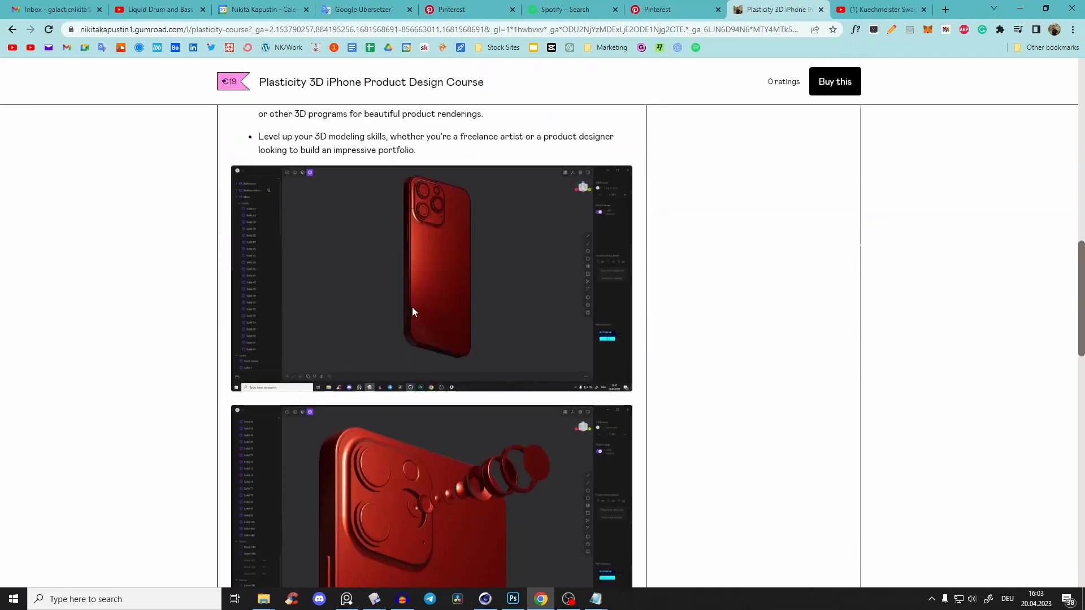
{"action": "scroll", "coordinate": [438, 258], "scroll_direction": "down", "scroll_amount": 2}
{"action": "scroll", "coordinate": [429, 240], "scroll_direction": "up", "scroll_amount": 2}
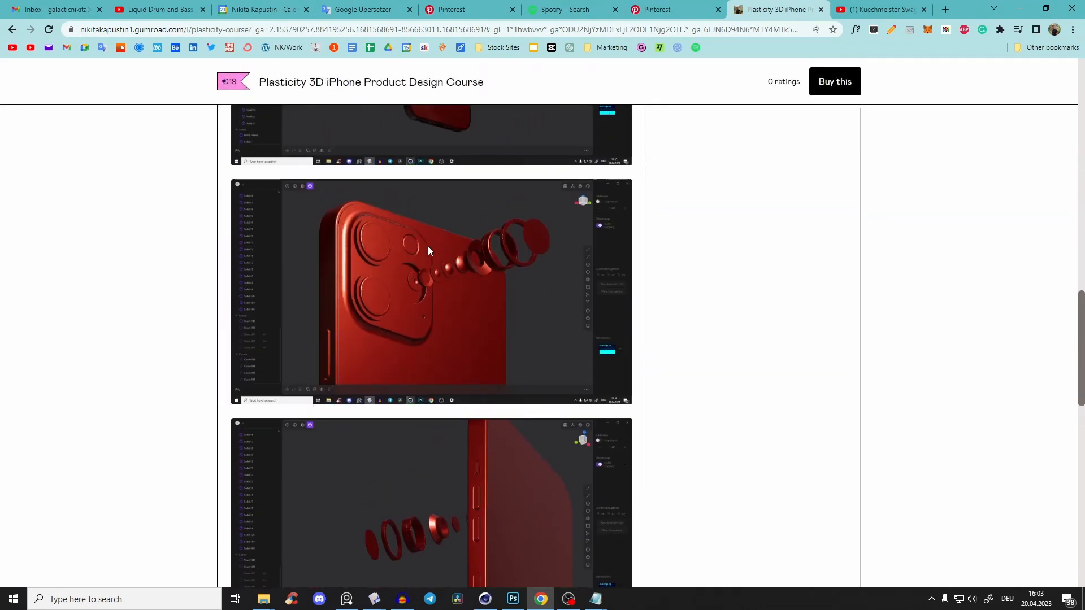
{"action": "scroll", "coordinate": [417, 286], "scroll_direction": "down", "scroll_amount": 1}
{"action": "scroll", "coordinate": [427, 255], "scroll_direction": "down", "scroll_amount": 5}
{"action": "scroll", "coordinate": [450, 264], "scroll_direction": "up", "scroll_amount": 3}
{"action": "scroll", "coordinate": [454, 270], "scroll_direction": "down", "scroll_amount": 3}
Read through the Course Modules list on the course page, from Welcome to Export
{"action": "scroll", "coordinate": [495, 217], "scroll_direction": "down", "scroll_amount": 10}
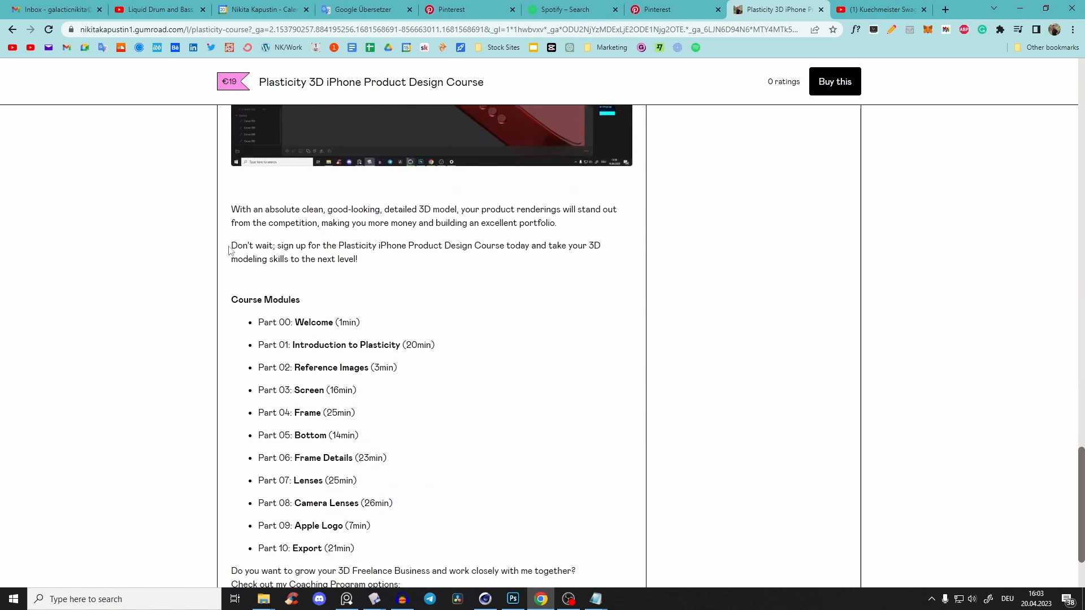
{"action": "left_click_drag", "start_coordinate": [230, 170], "coordinate": [396, 436]}
{"action": "left_click", "coordinate": [431, 291]}
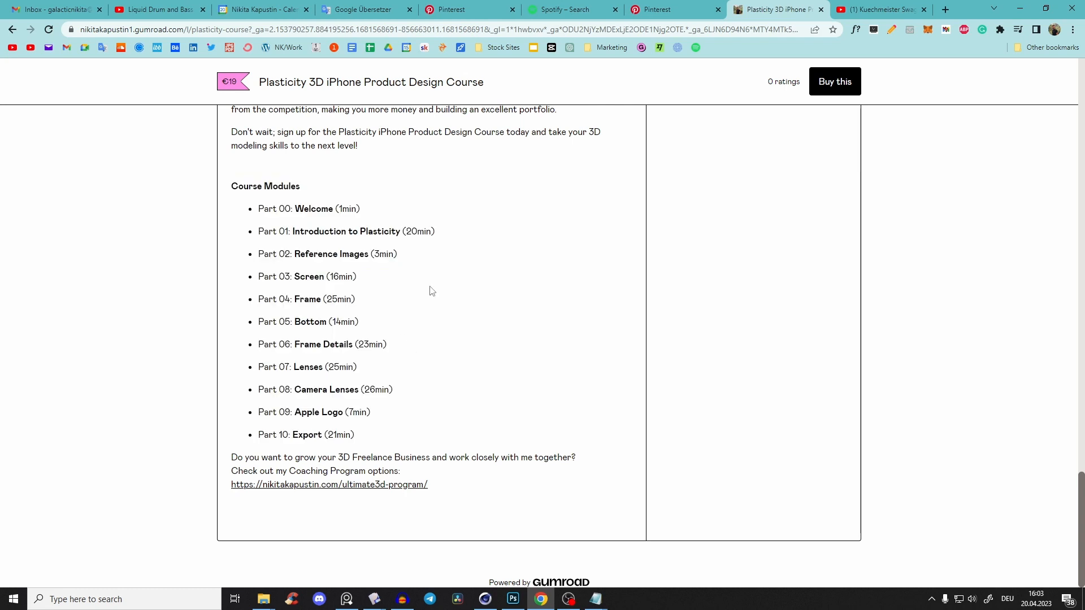
{"action": "scroll", "coordinate": [489, 277], "scroll_direction": "up", "scroll_amount": 8}
{"action": "scroll", "coordinate": [490, 279], "scroll_direction": "up", "scroll_amount": 4}
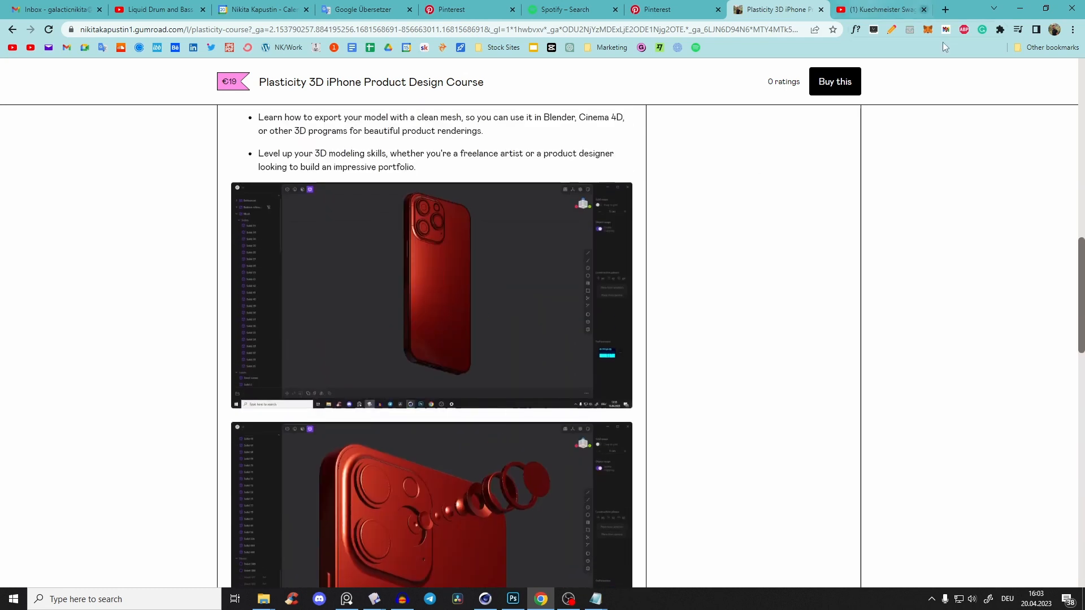
Return to Plasticity and examine the two lighter photos on the reference board, comparing the body, cap and round boss
{"action": "left_click", "coordinate": [1019, 8]}
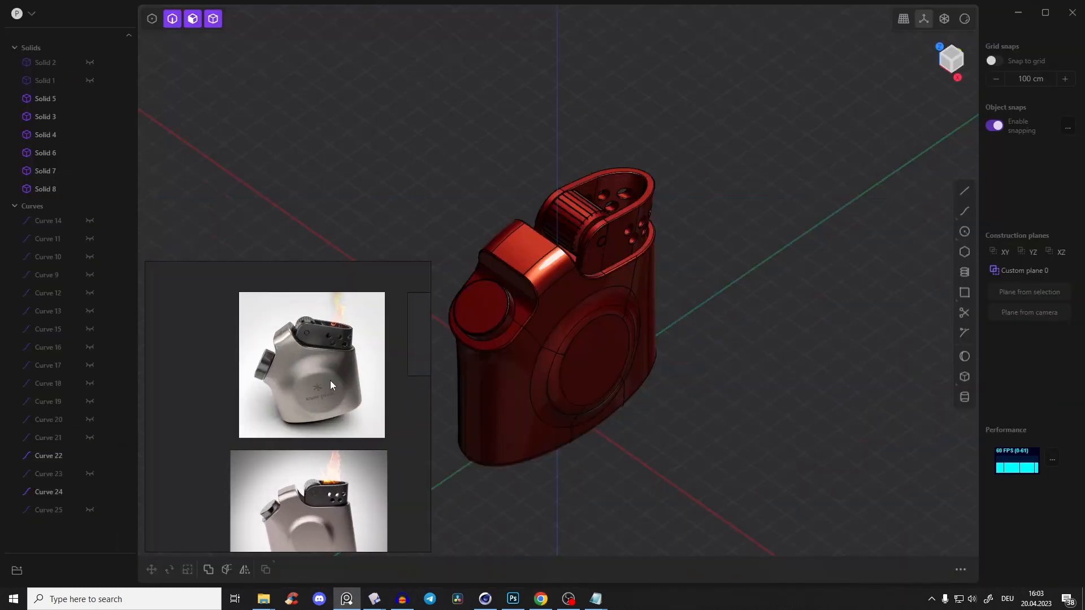
{"action": "scroll", "coordinate": [296, 373], "scroll_direction": "up", "scroll_amount": 3}
{"action": "scroll", "coordinate": [301, 374], "scroll_direction": "down", "scroll_amount": 5}
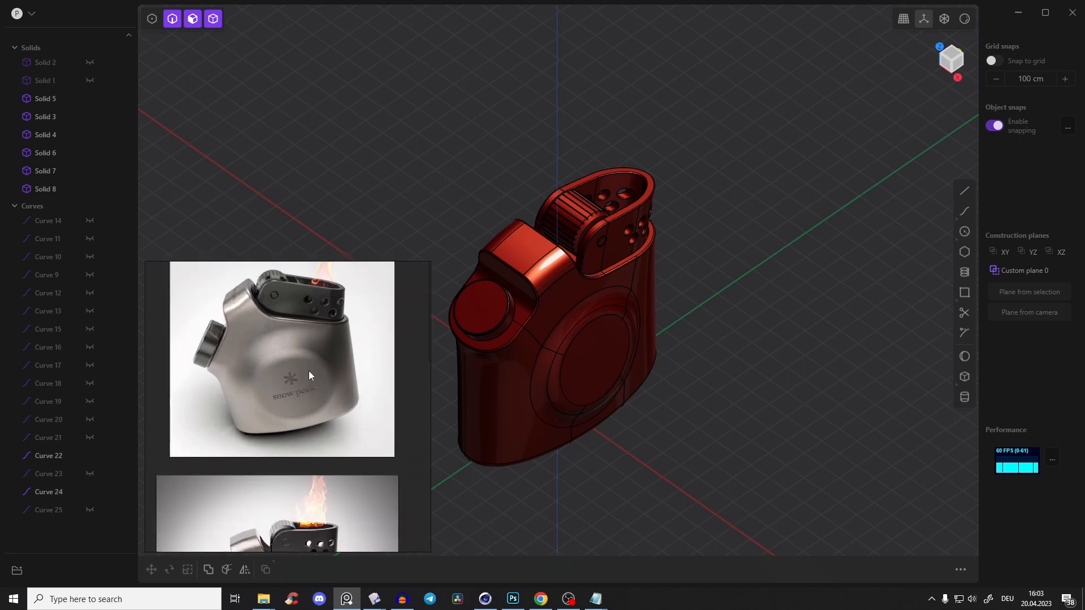
{"action": "scroll", "coordinate": [281, 408], "scroll_direction": "up", "scroll_amount": 2}
{"action": "middle_click_drag", "start_coordinate": [329, 363], "coordinate": [317, 340]}
{"action": "right_click_drag", "start_coordinate": [336, 348], "coordinate": [385, 239]}
{"action": "scroll", "coordinate": [357, 263], "scroll_direction": "down", "scroll_amount": 4}
{"action": "scroll", "coordinate": [355, 267], "scroll_direction": "up", "scroll_amount": 5}
{"action": "middle_click_drag", "start_coordinate": [353, 270], "coordinate": [388, 321]}
{"action": "scroll", "coordinate": [386, 318], "scroll_direction": "down", "scroll_amount": 5}
{"action": "middle_click_drag", "start_coordinate": [384, 265], "coordinate": [373, 314]}
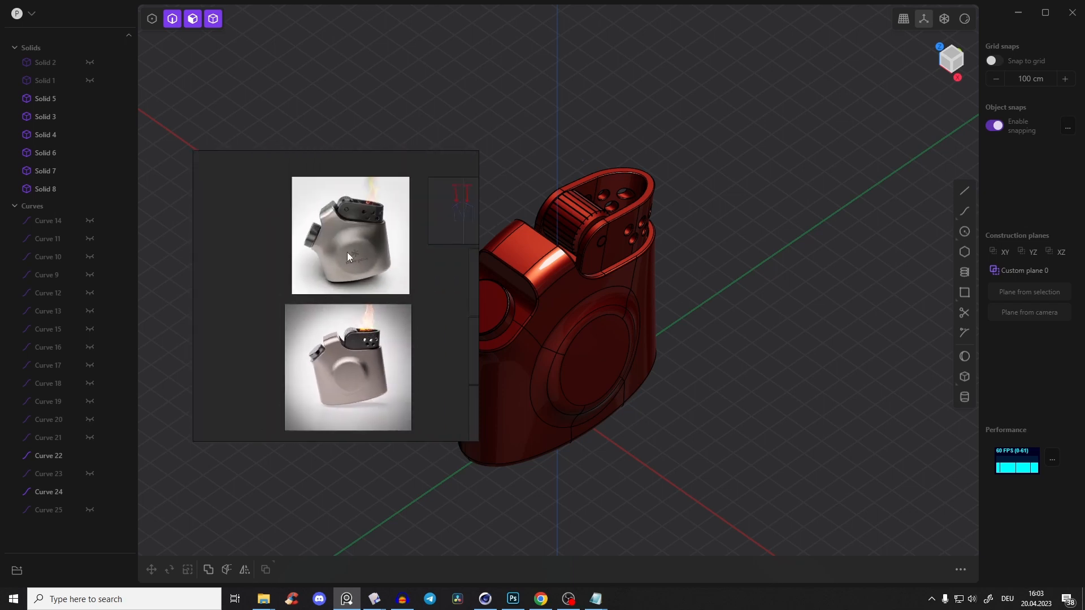
{"action": "scroll", "coordinate": [361, 367], "scroll_direction": "up", "scroll_amount": 2}
{"action": "middle_click_drag", "start_coordinate": [346, 352], "coordinate": [347, 250]}
{"action": "scroll", "coordinate": [350, 391], "scroll_direction": "down", "scroll_amount": 1}
{"action": "scroll", "coordinate": [347, 249], "scroll_direction": "up", "scroll_amount": 2}
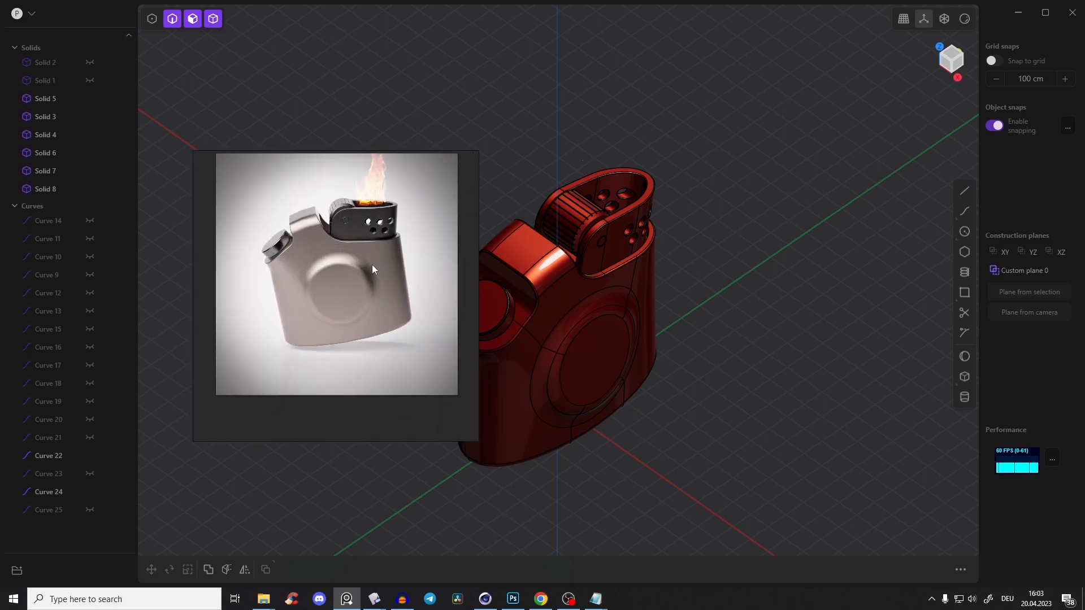
{"action": "scroll", "coordinate": [350, 242], "scroll_direction": "down", "scroll_amount": 1}
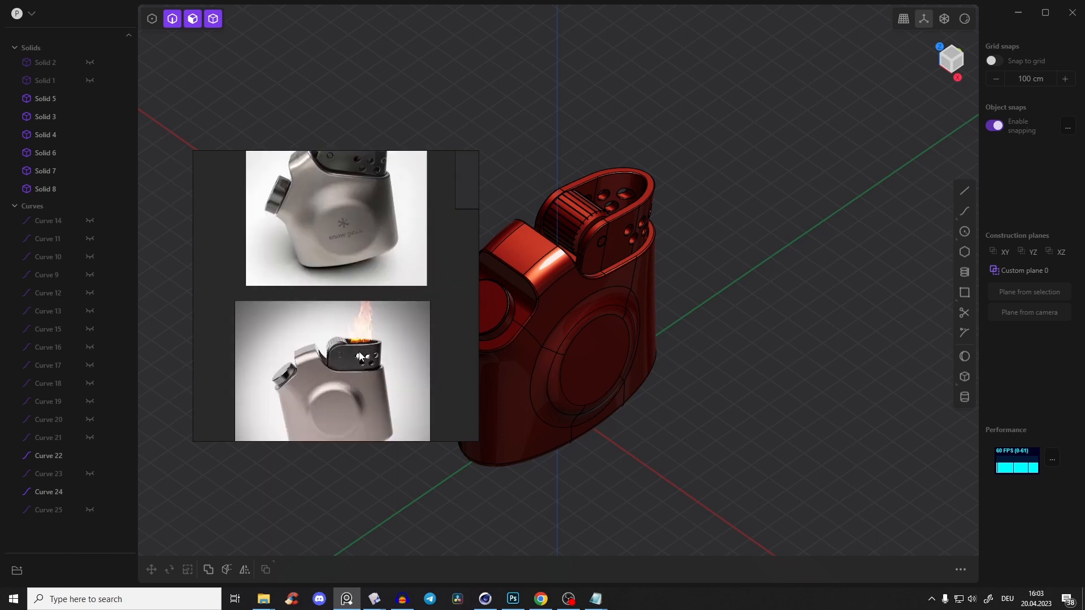
{"action": "scroll", "coordinate": [356, 339], "scroll_direction": "up", "scroll_amount": 1}
Place the reference board with the enlarged snow peak lighter photo over a corner of the empty scene, and switch to the Top view
{"action": "left_click", "coordinate": [346, 599]}
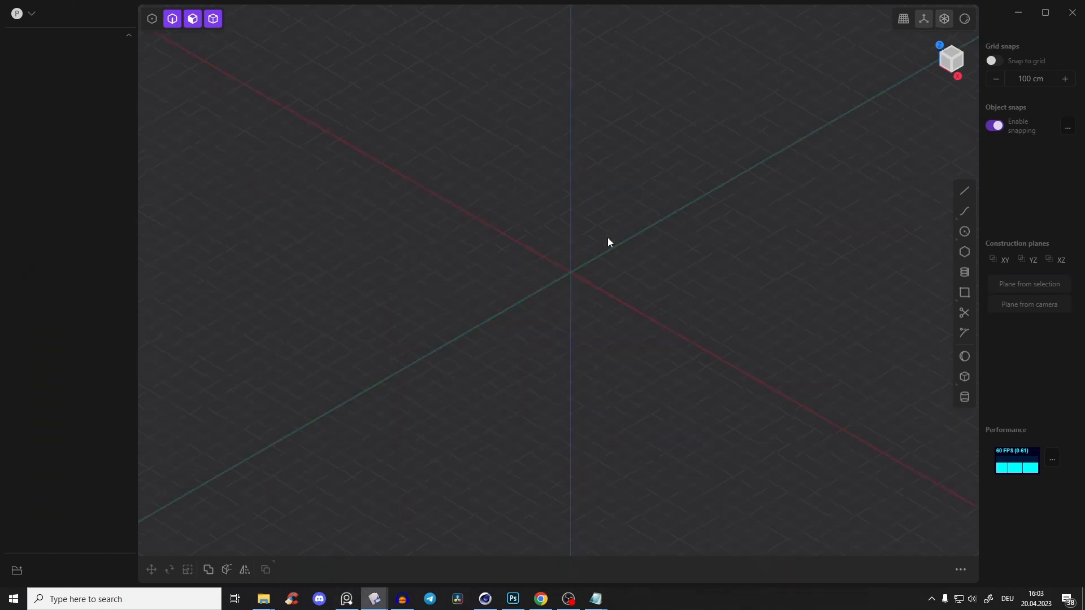
{"action": "middle_click_drag", "start_coordinate": [608, 238], "coordinate": [609, 276]}
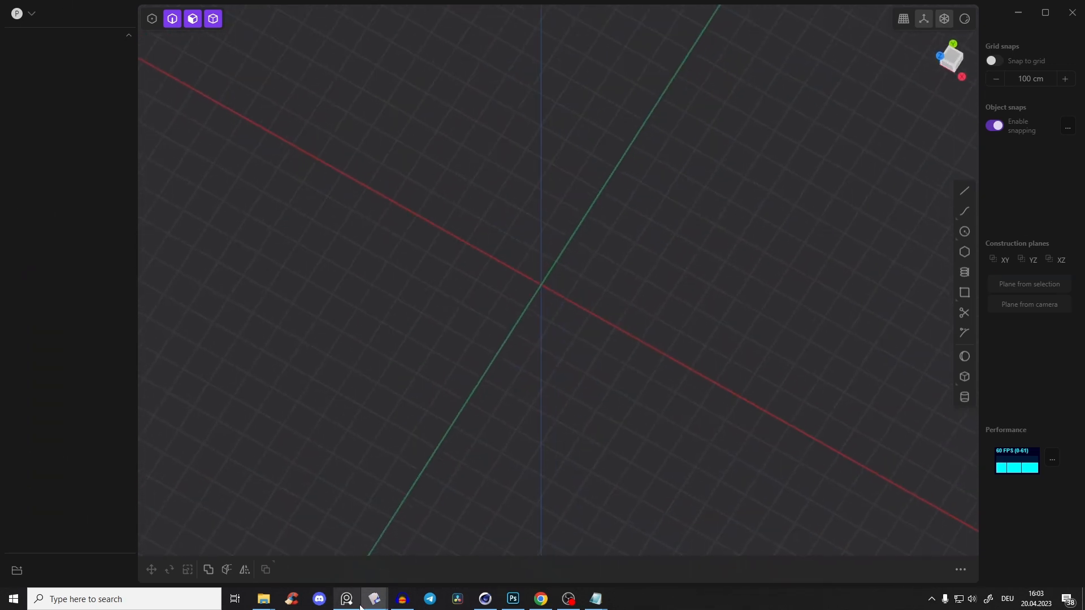
{"action": "left_click", "coordinate": [353, 600]}
{"action": "scroll", "coordinate": [335, 338], "scroll_direction": "up", "scroll_amount": 1}
{"action": "left_click", "coordinate": [399, 338]}
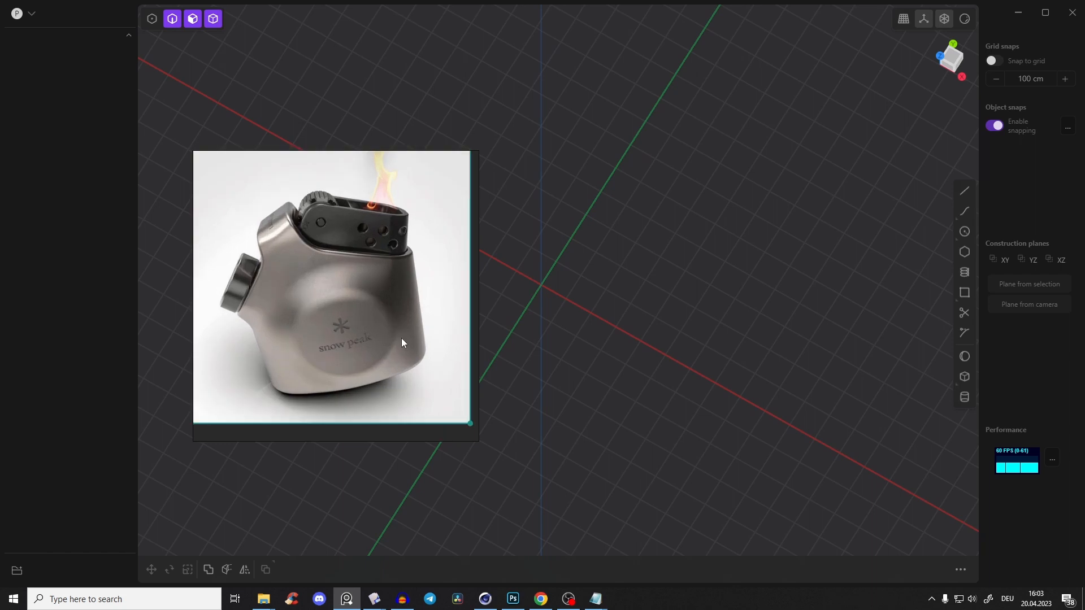
{"action": "right_click_drag", "start_coordinate": [401, 340], "coordinate": [331, 196]}
{"action": "left_click_drag", "start_coordinate": [324, 190], "coordinate": [331, 206]}
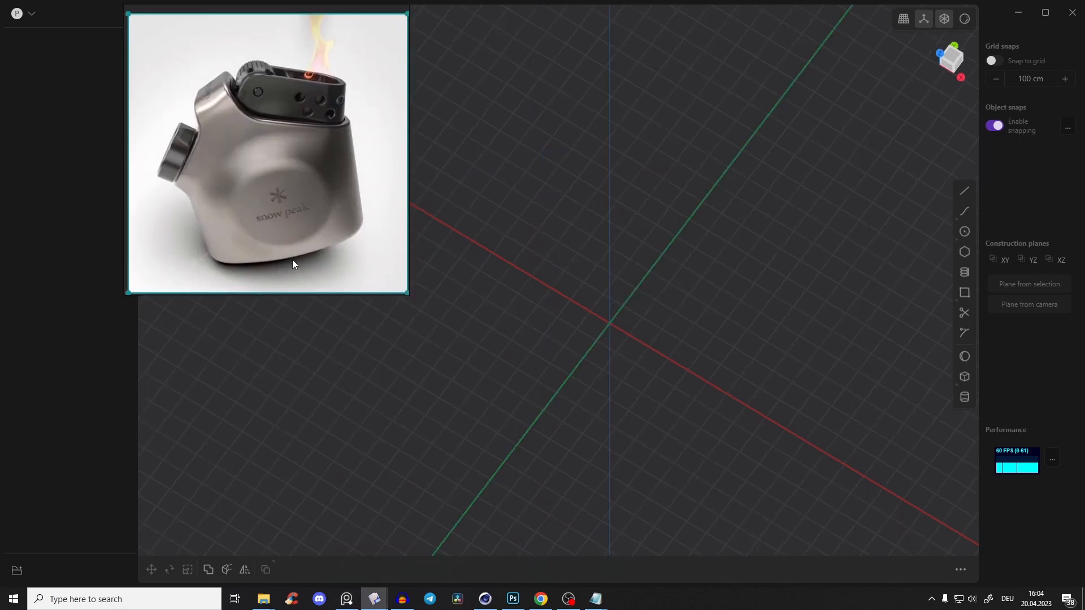
{"action": "left_click", "coordinate": [951, 56]}
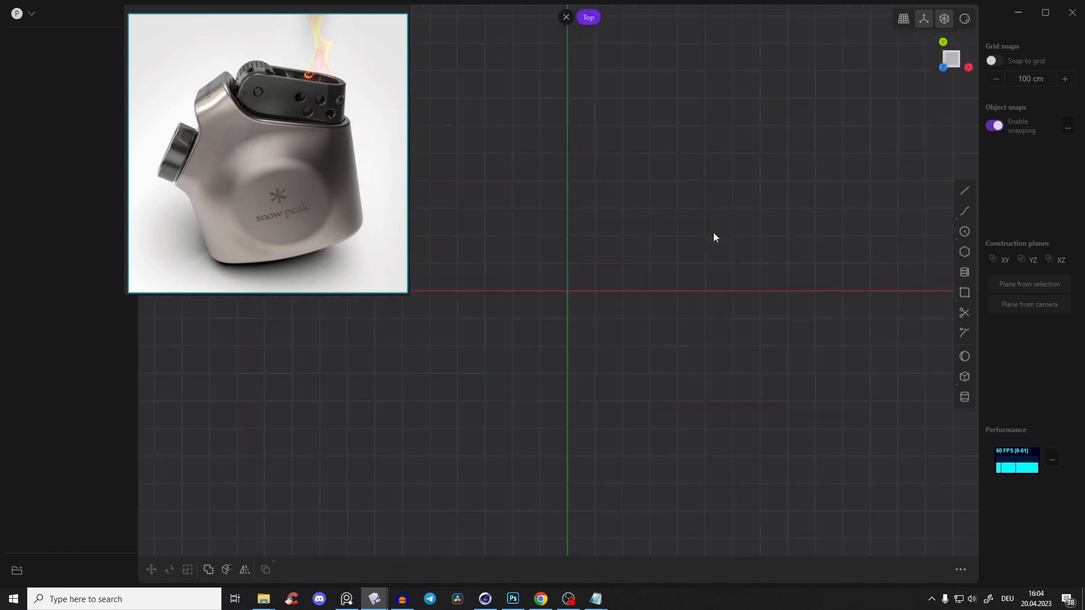
{"action": "left_click", "coordinate": [967, 237]}
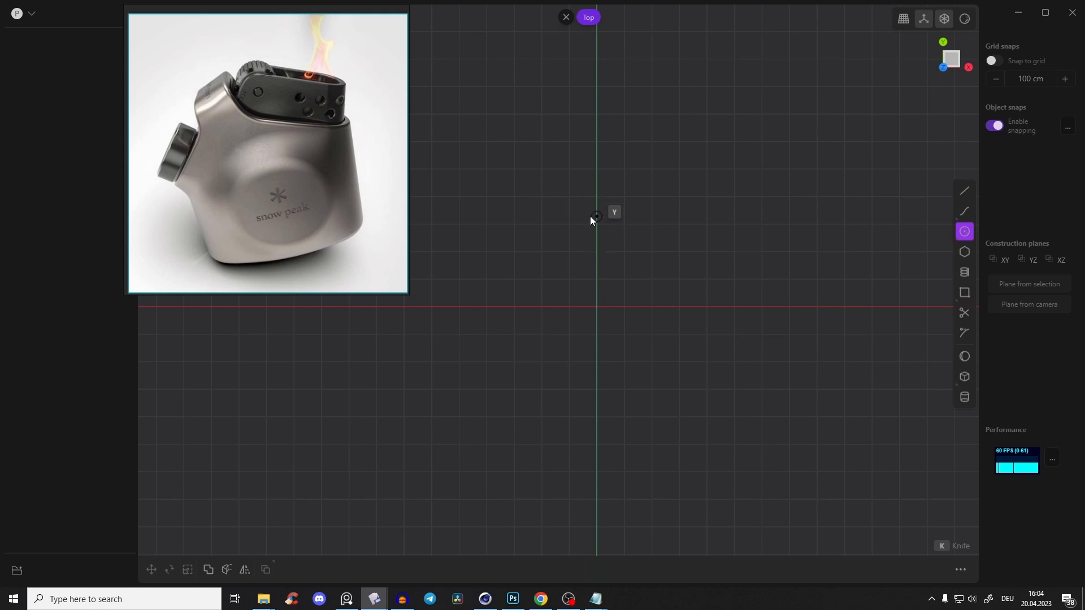
{"action": "left_click", "coordinate": [595, 196]}
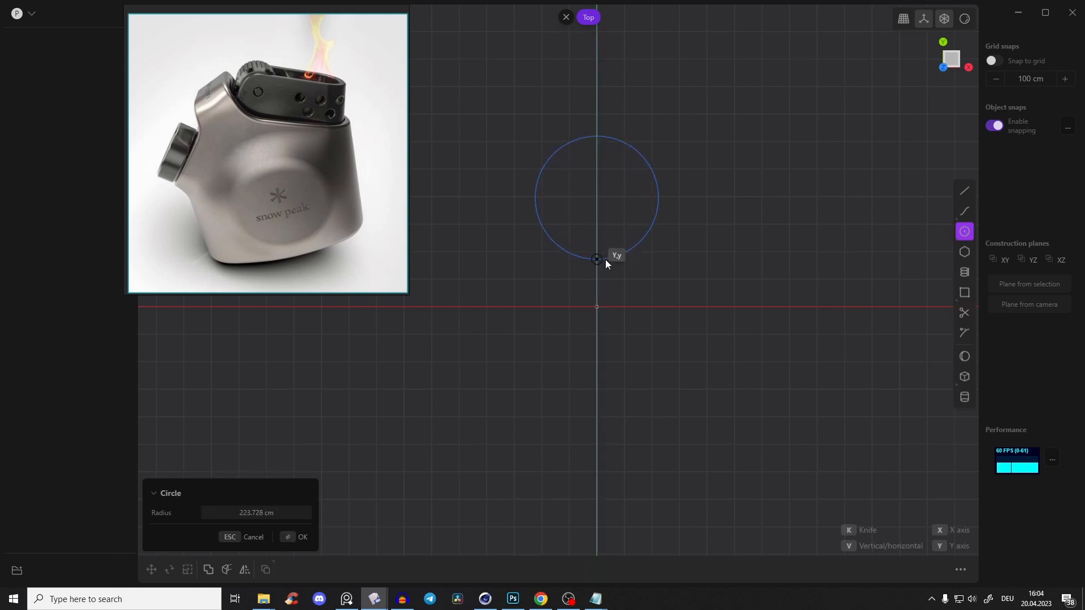
{"action": "key", "text": "Escape"}
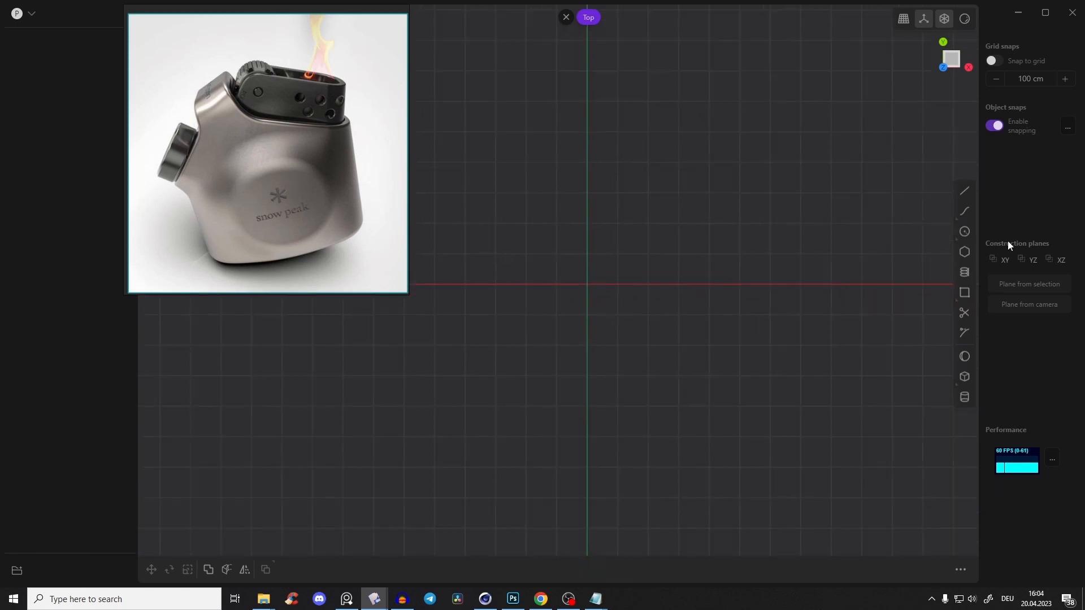
Try a three-point control point curve from the negative Y axis to the X axis, and delete it
{"action": "mouse_move", "coordinate": [964, 217]}
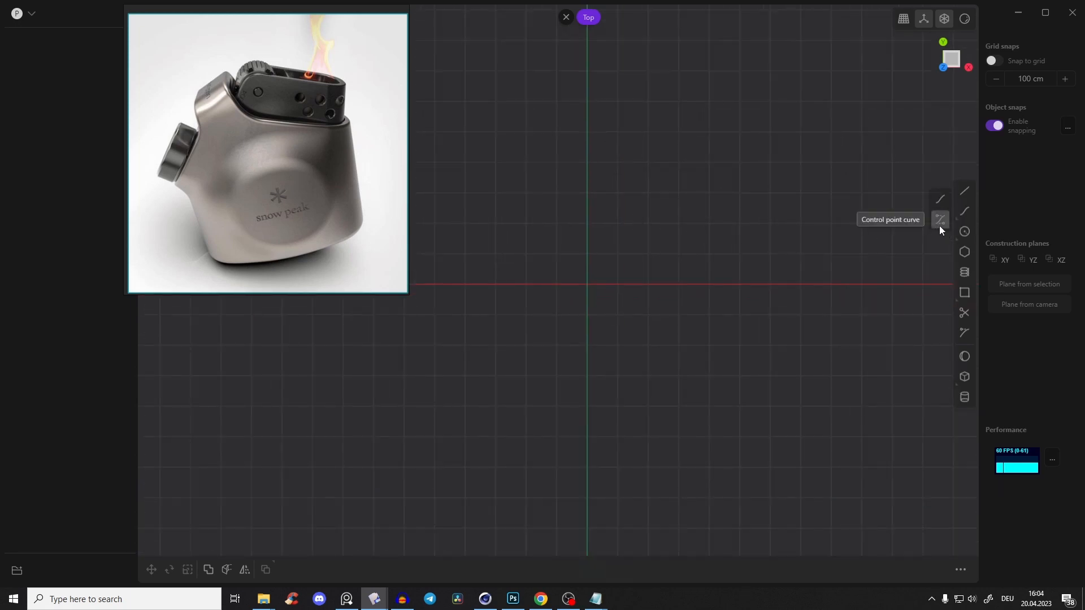
{"action": "left_click", "coordinate": [940, 225]}
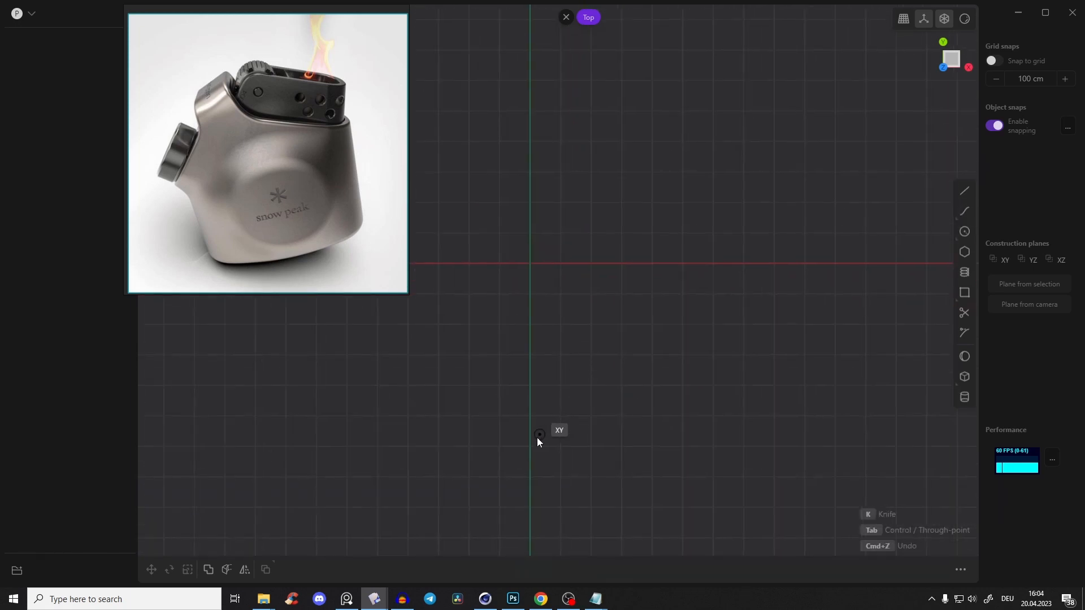
{"action": "left_click", "coordinate": [530, 431]}
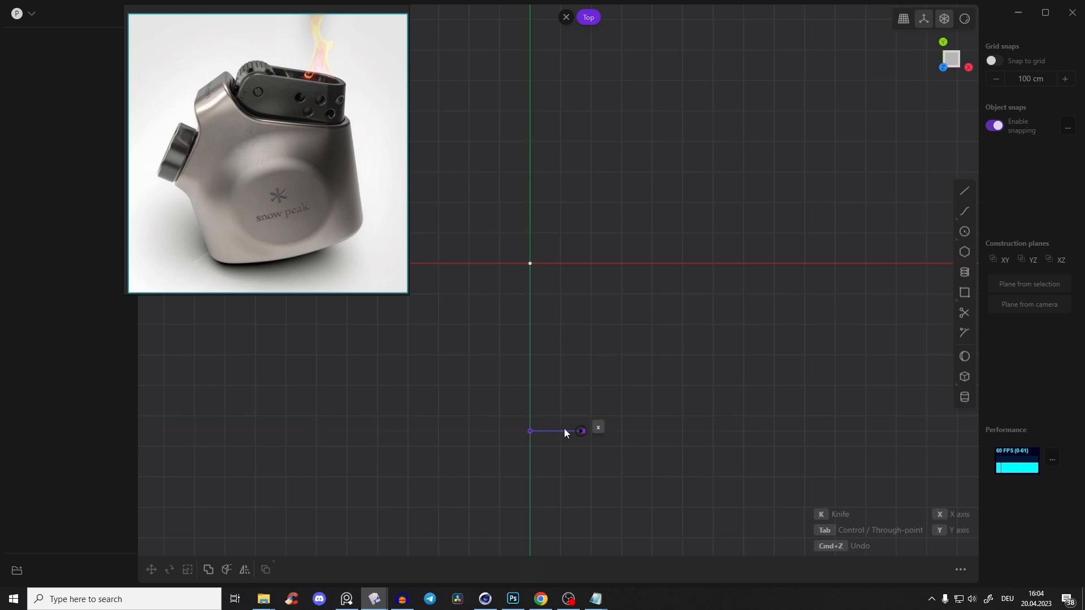
{"action": "scroll", "coordinate": [555, 432], "scroll_direction": "up", "scroll_amount": 1}
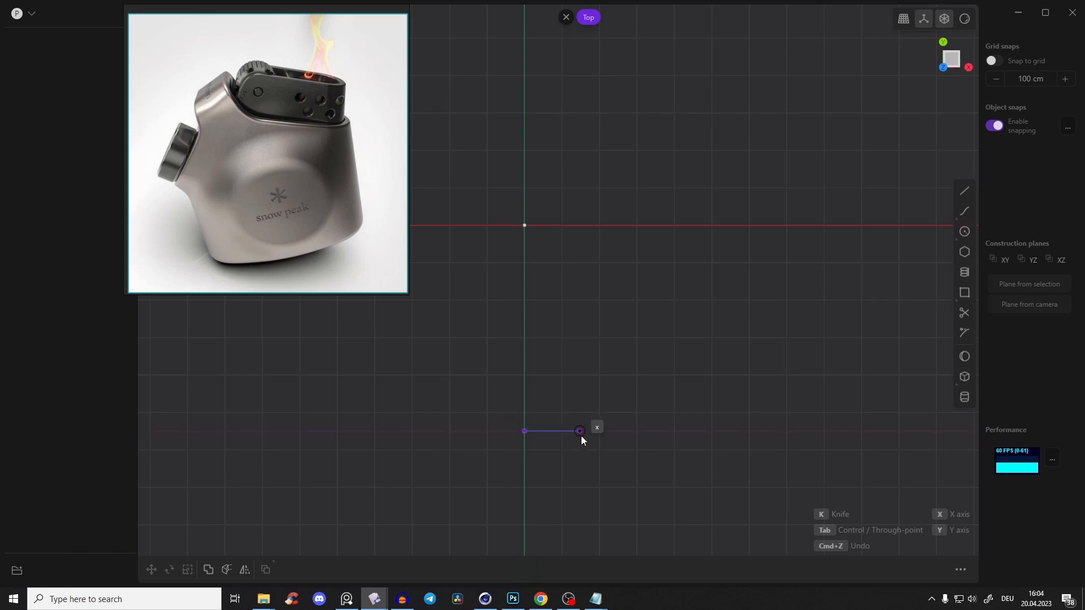
{"action": "left_click", "coordinate": [592, 431]}
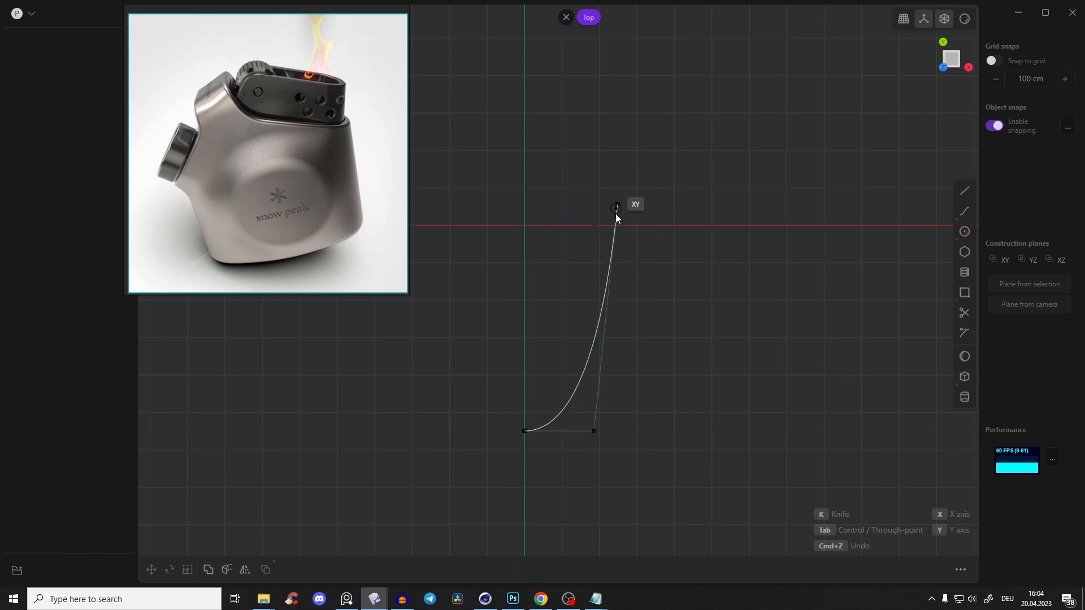
{"action": "left_click", "coordinate": [628, 226]}
{"action": "right_click", "coordinate": [667, 283]}
{"action": "scroll", "coordinate": [636, 291], "scroll_direction": "down", "scroll_amount": 4}
{"action": "key", "text": "Delete"}
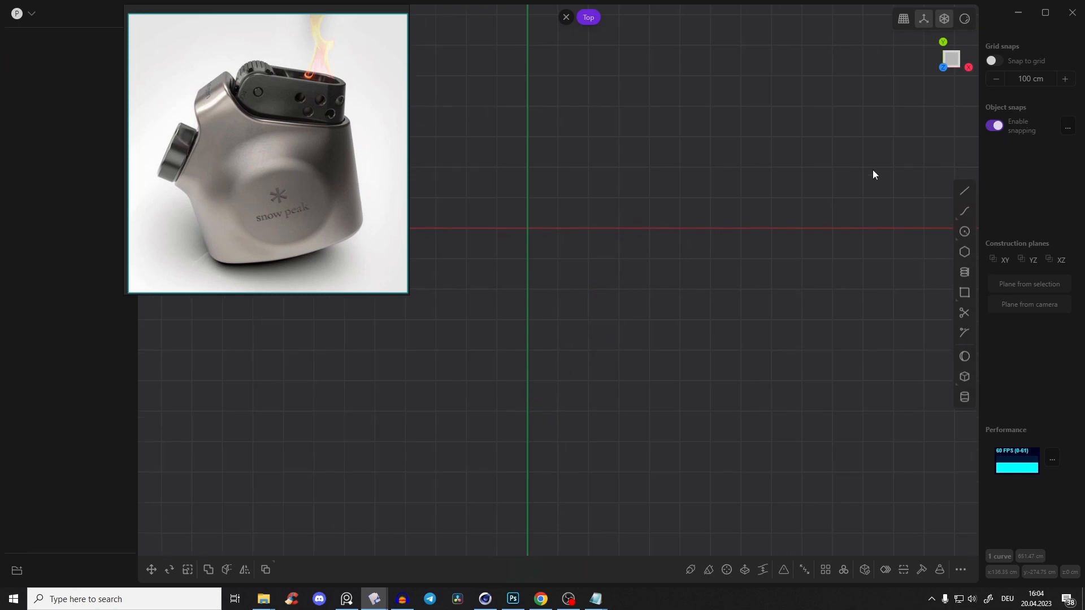
Draw a four-point control point curve from the negative Y axis, bulging outward, to the positive X axis
{"action": "left_click", "coordinate": [940, 221]}
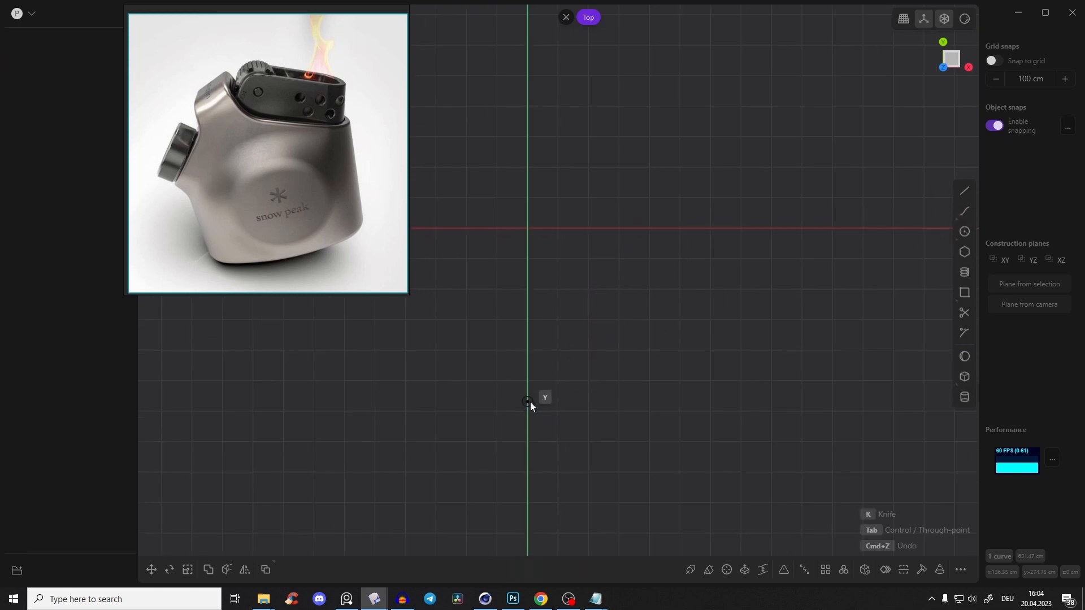
{"action": "left_click", "coordinate": [528, 402]}
{"action": "left_click", "coordinate": [576, 402]}
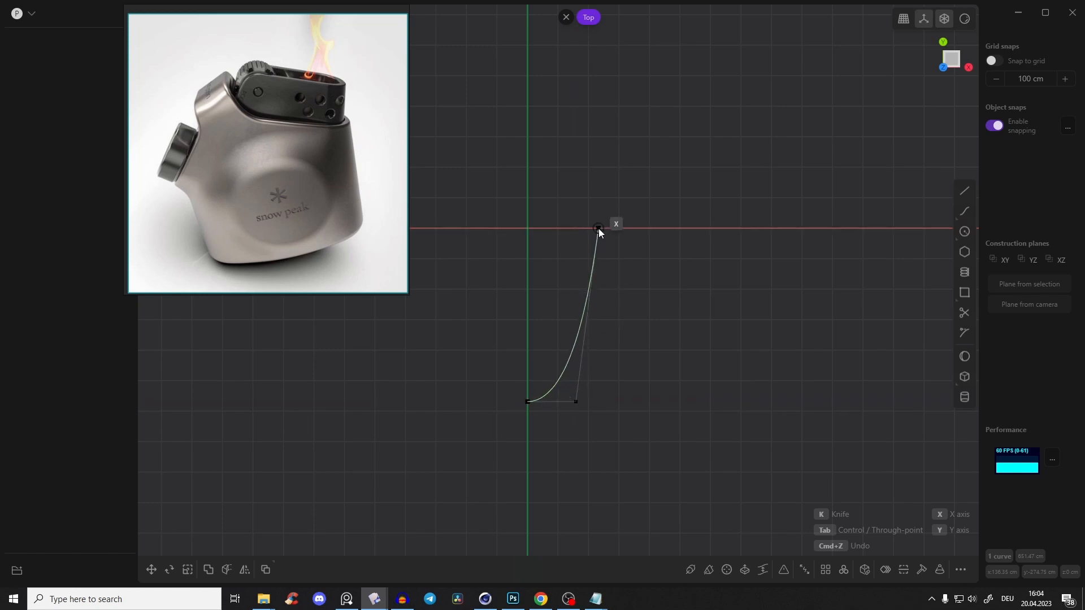
{"action": "left_click", "coordinate": [604, 282]}
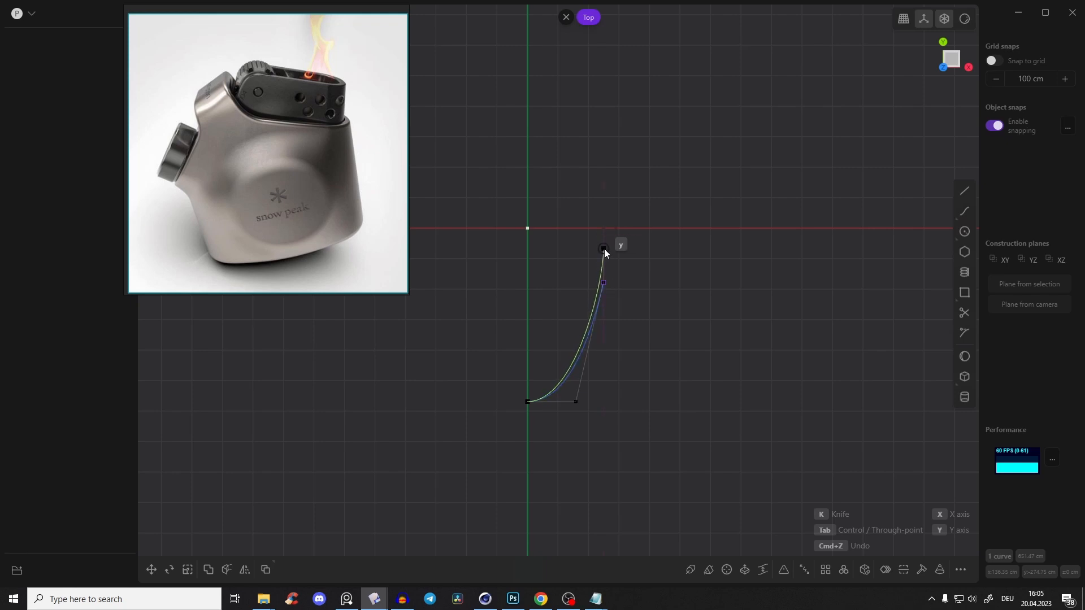
{"action": "left_click", "coordinate": [603, 228]}
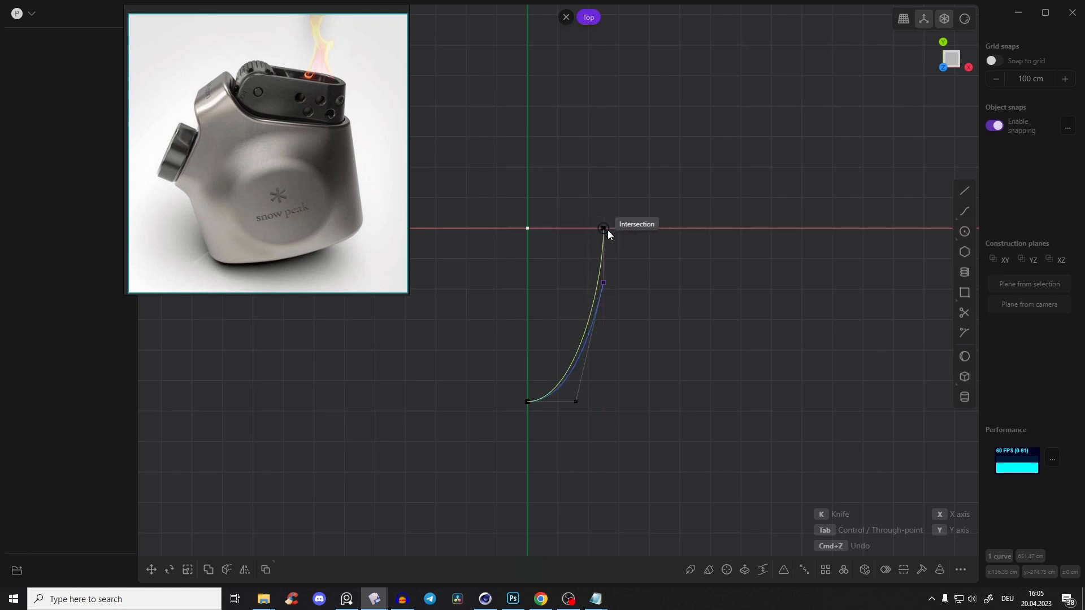
{"action": "right_click", "coordinate": [630, 196]}
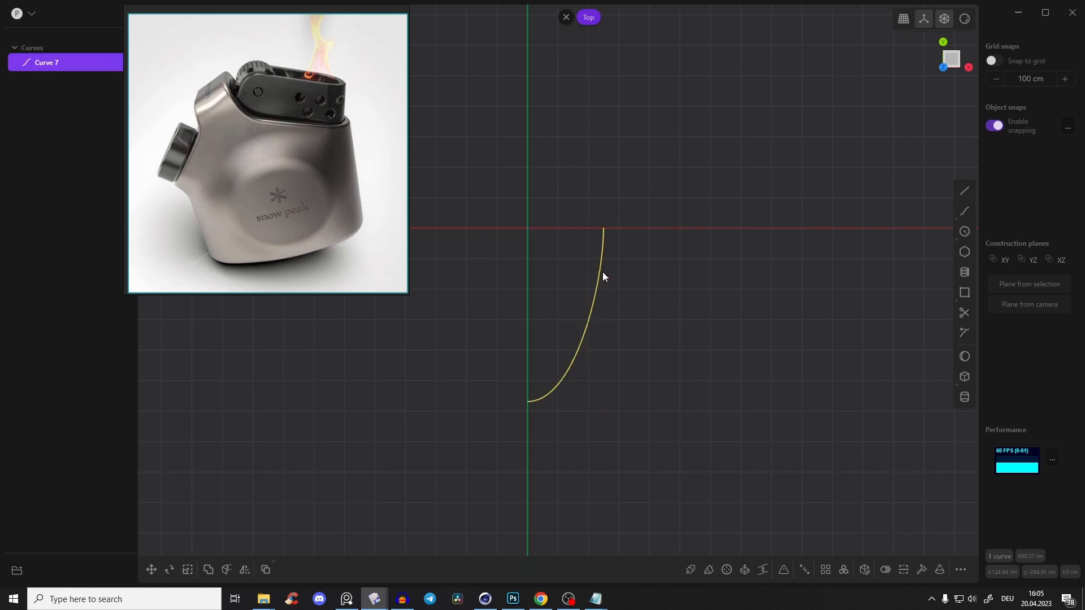
Mirror the quarter curve in the Y direction to complete the half profile
{"action": "key", "text": "alt+x"}
{"action": "key", "text": "x"}
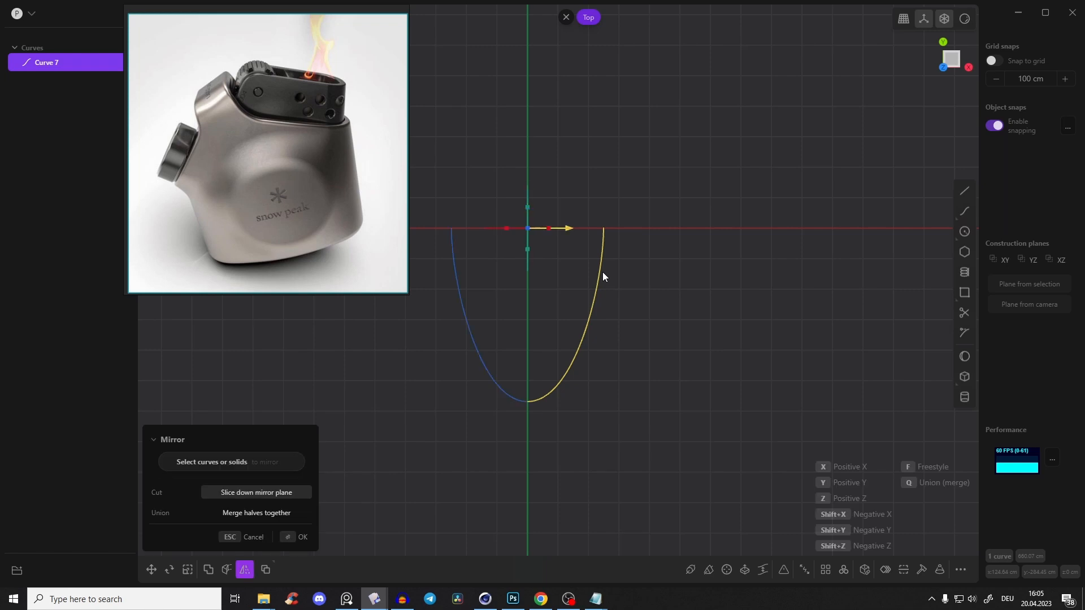
{"action": "key", "text": "y"}
{"action": "key", "text": "Return"}
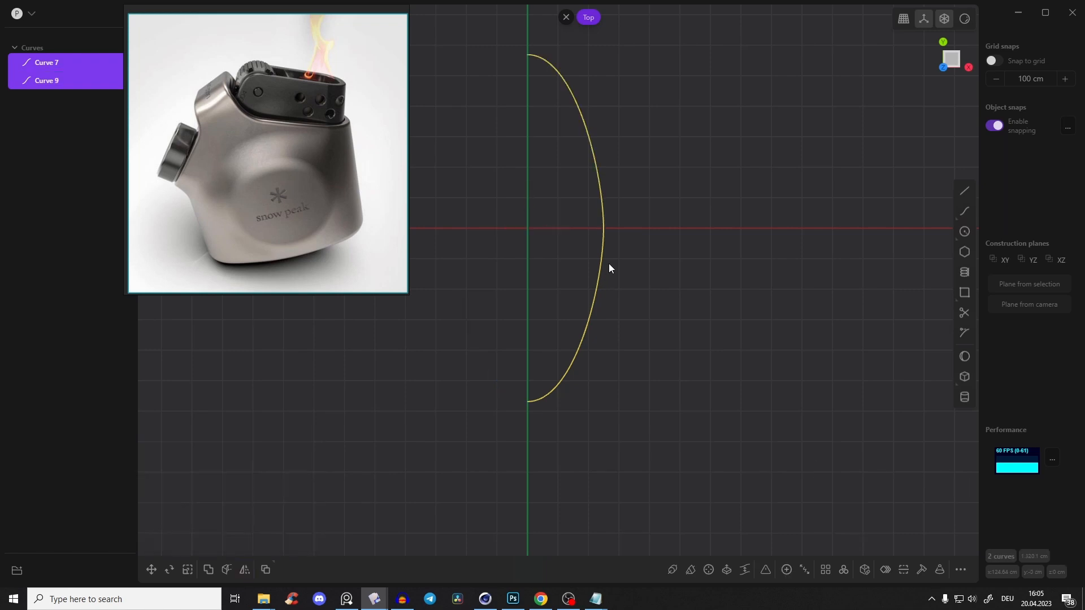
Check the ends of the two mirrored curves up close and join them into one half-profile curve
{"action": "scroll", "coordinate": [611, 259], "scroll_direction": "up", "scroll_amount": 5}
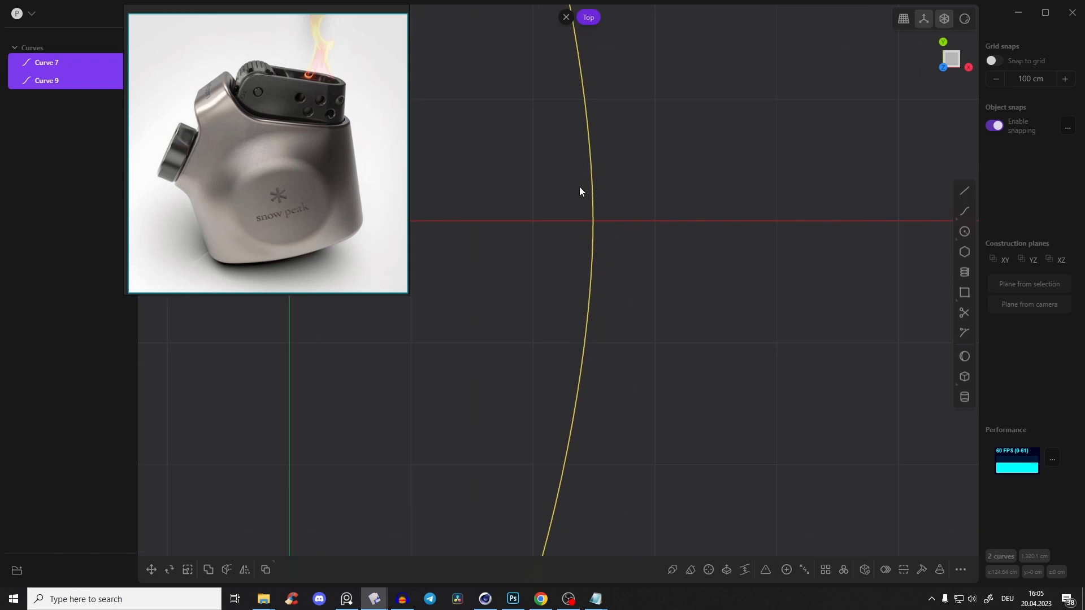
{"action": "scroll", "coordinate": [565, 339], "scroll_direction": "down", "scroll_amount": 3}
{"action": "scroll", "coordinate": [543, 361], "scroll_direction": "up", "scroll_amount": 6}
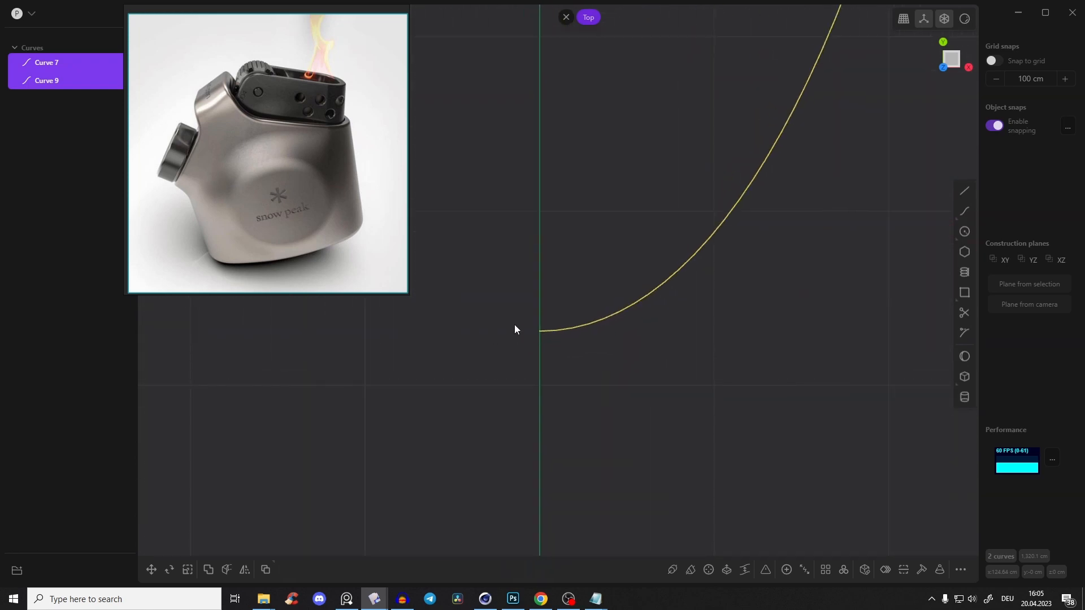
{"action": "scroll", "coordinate": [535, 326], "scroll_direction": "down", "scroll_amount": 5}
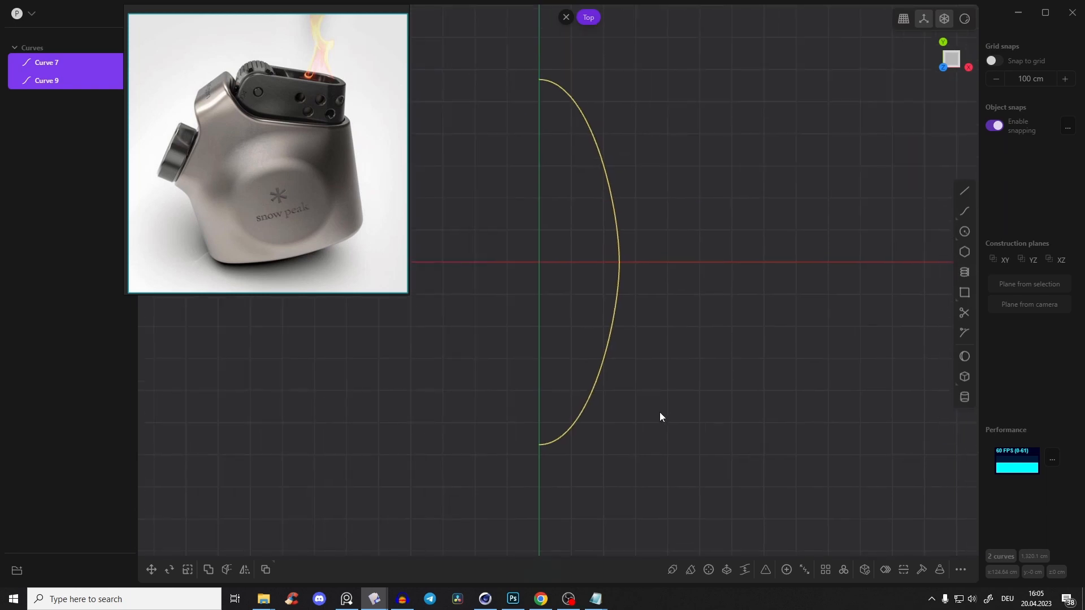
{"action": "key", "text": "e"}
{"action": "left_click", "coordinate": [635, 262]}
{"action": "left_click", "coordinate": [619, 303]}
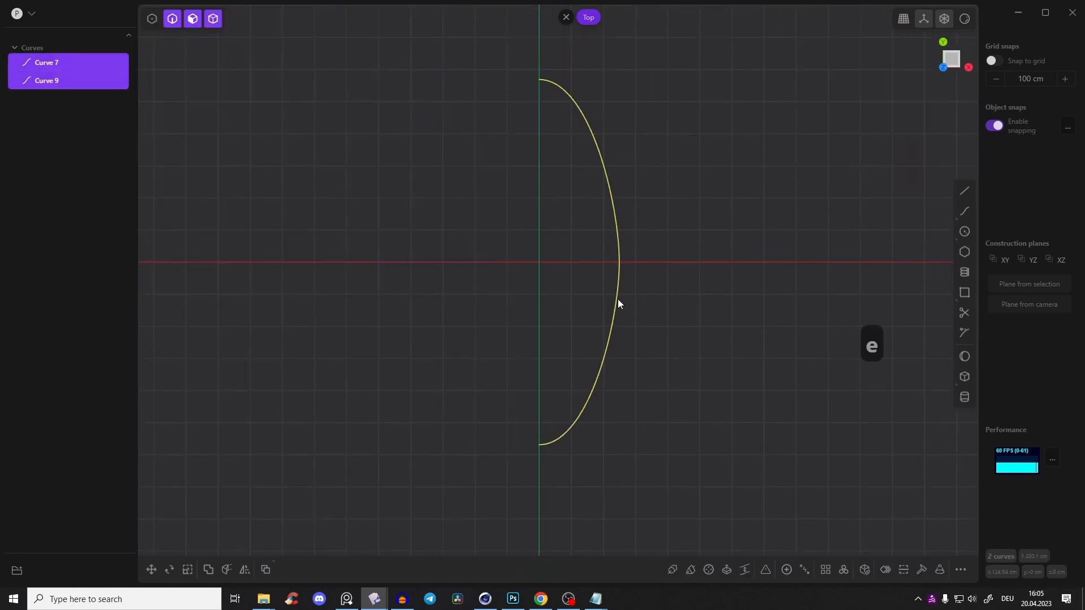
{"action": "key", "text": "j"}
Scale the control handles of the curve's middle vertex on the X axis by about 1.4 along Y
{"action": "key", "text": "1"}
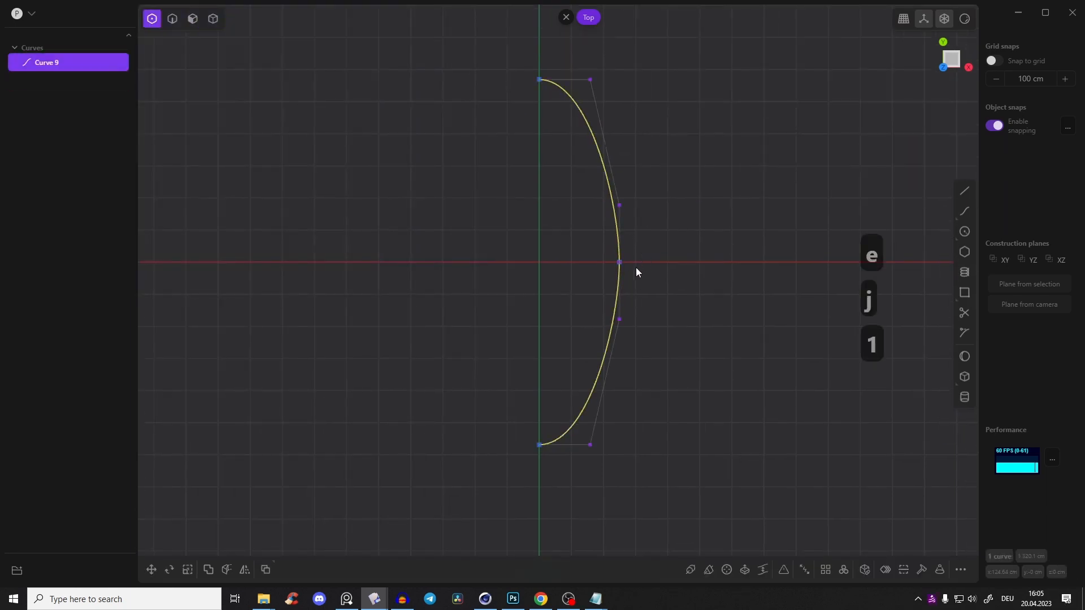
{"action": "left_click", "coordinate": [619, 263]}
{"action": "key", "text": "s"}
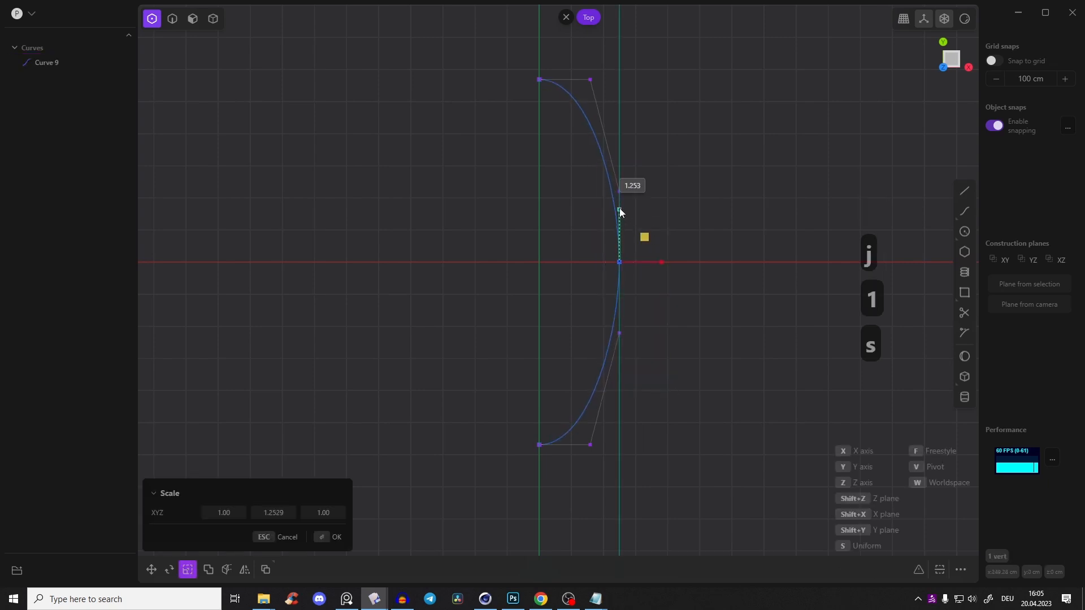
{"action": "left_click", "coordinate": [632, 204]}
Enlarge the lighter photo on the reference board and examine the body's side, shoulder and top edge
{"action": "left_click", "coordinate": [347, 599]}
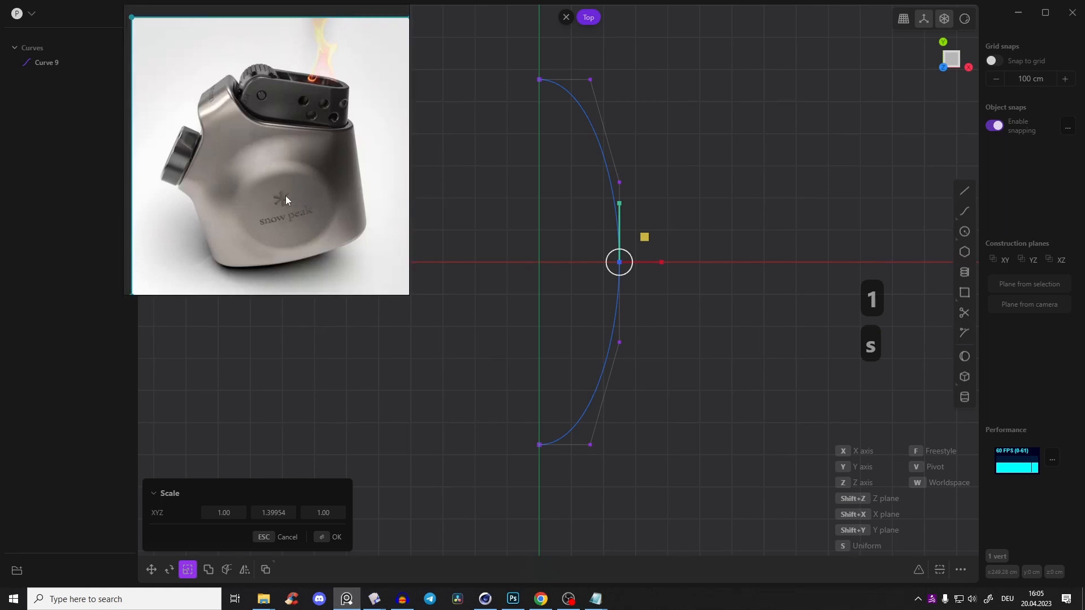
{"action": "scroll", "coordinate": [319, 169], "scroll_direction": "up", "scroll_amount": 3}
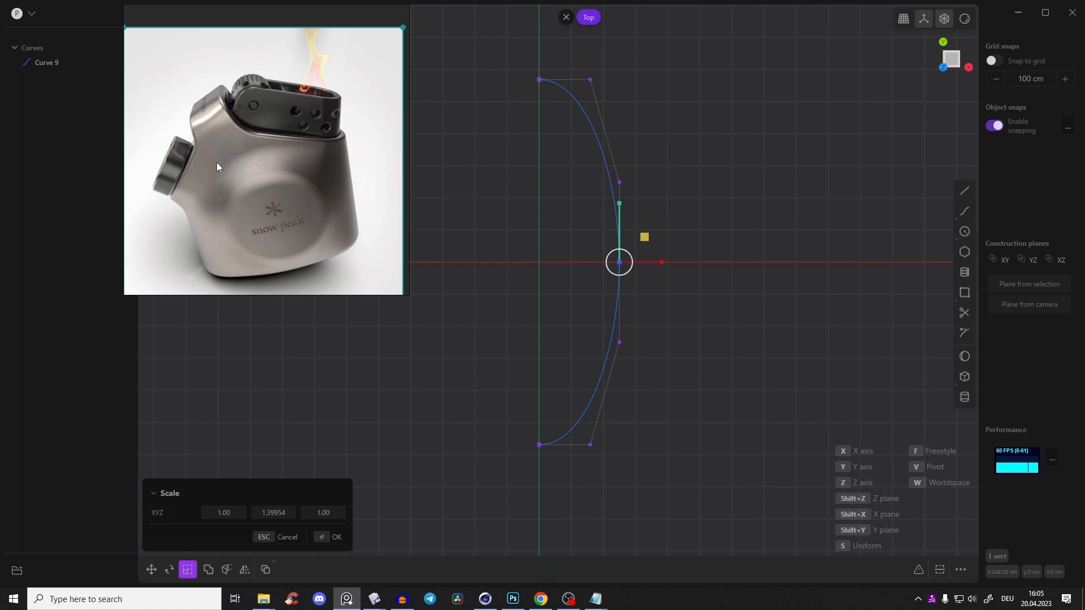
{"action": "scroll", "coordinate": [245, 156], "scroll_direction": "up", "scroll_amount": 3}
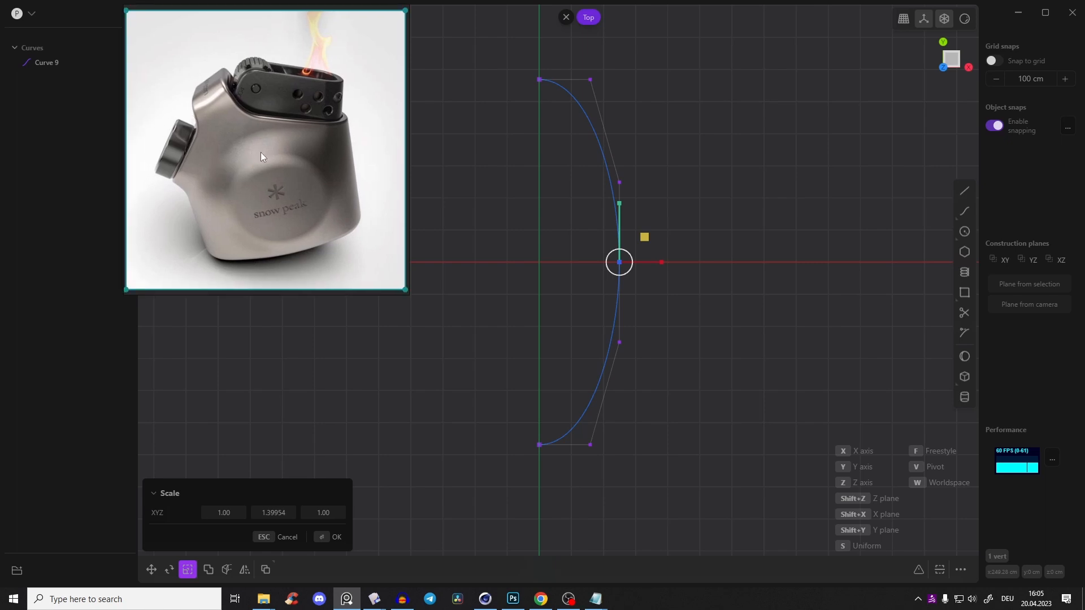
{"action": "scroll", "coordinate": [289, 146], "scroll_direction": "down", "scroll_amount": 1}
{"action": "scroll", "coordinate": [253, 171], "scroll_direction": "up", "scroll_amount": 2}
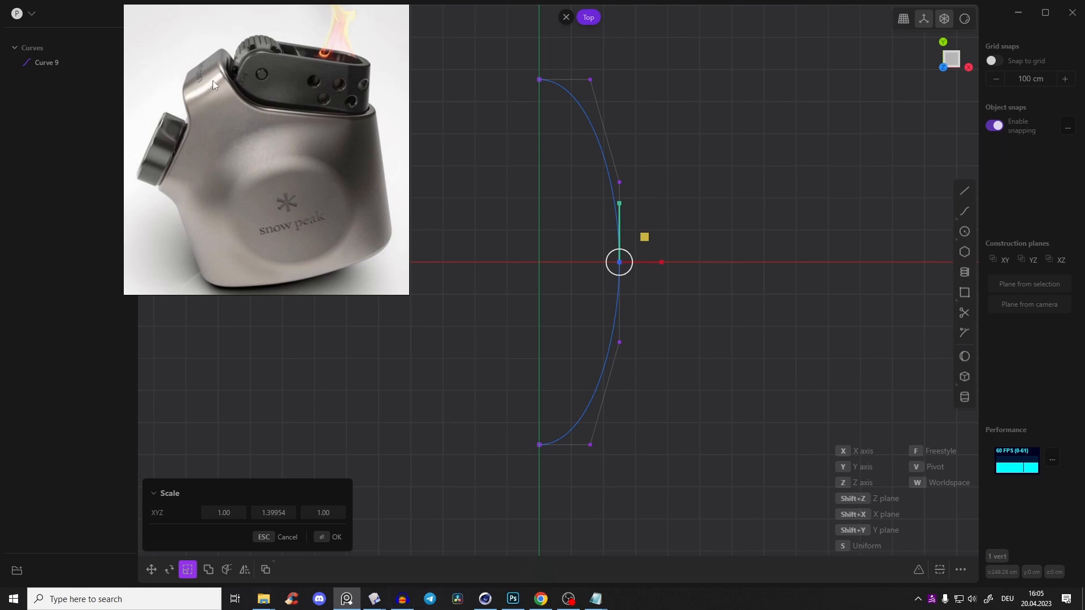
{"action": "left_click", "coordinate": [346, 599]}
{"action": "left_click_drag", "start_coordinate": [661, 262], "coordinate": [656, 268]}
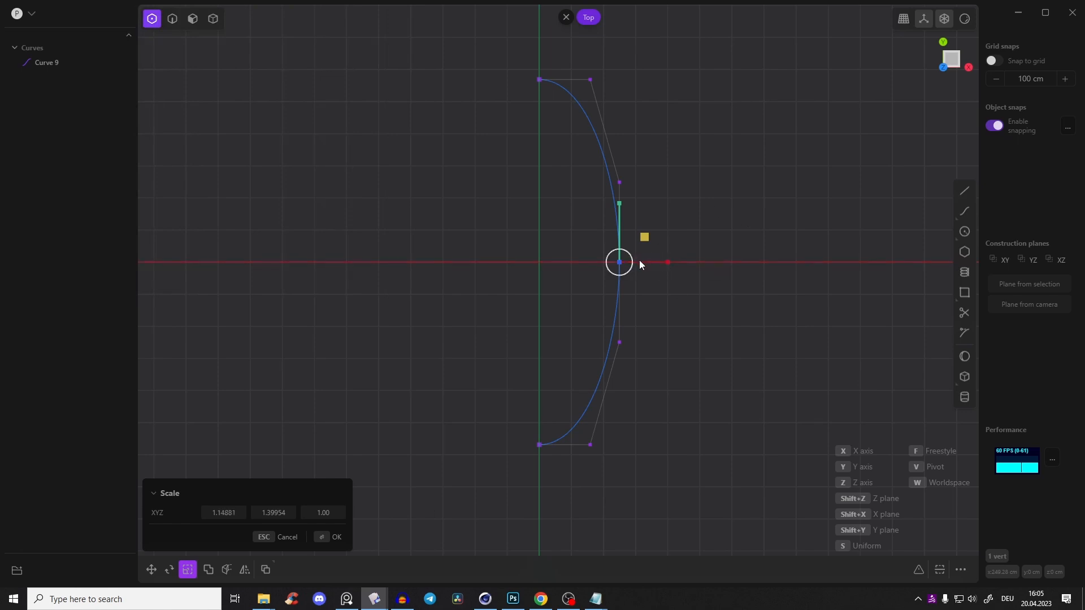
{"action": "key", "text": "e"}
{"action": "key", "text": "g"}
{"action": "key", "text": "ctrl+z"}
Move the half profile's middle vertex about 12 cm outward along X
{"action": "key", "text": "g"}
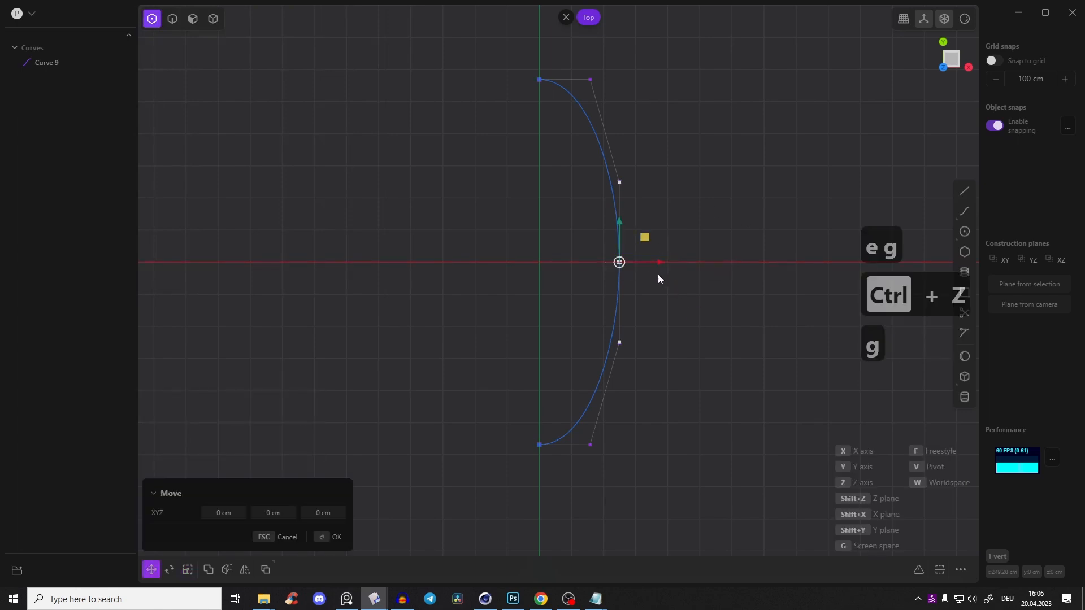
{"action": "left_click", "coordinate": [660, 266]}
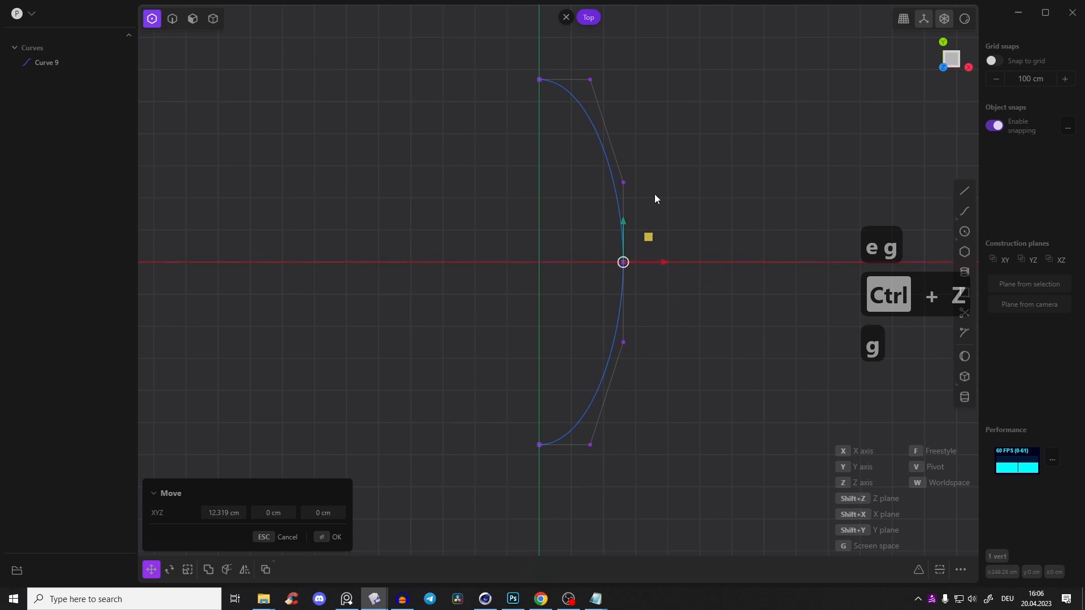
{"action": "scroll", "coordinate": [655, 194], "scroll_direction": "down", "scroll_amount": 2}
{"action": "middle_click_drag", "start_coordinate": [654, 194], "coordinate": [656, 213], "text": "shift"}
{"action": "scroll", "coordinate": [657, 213], "scroll_direction": "up", "scroll_amount": 1}
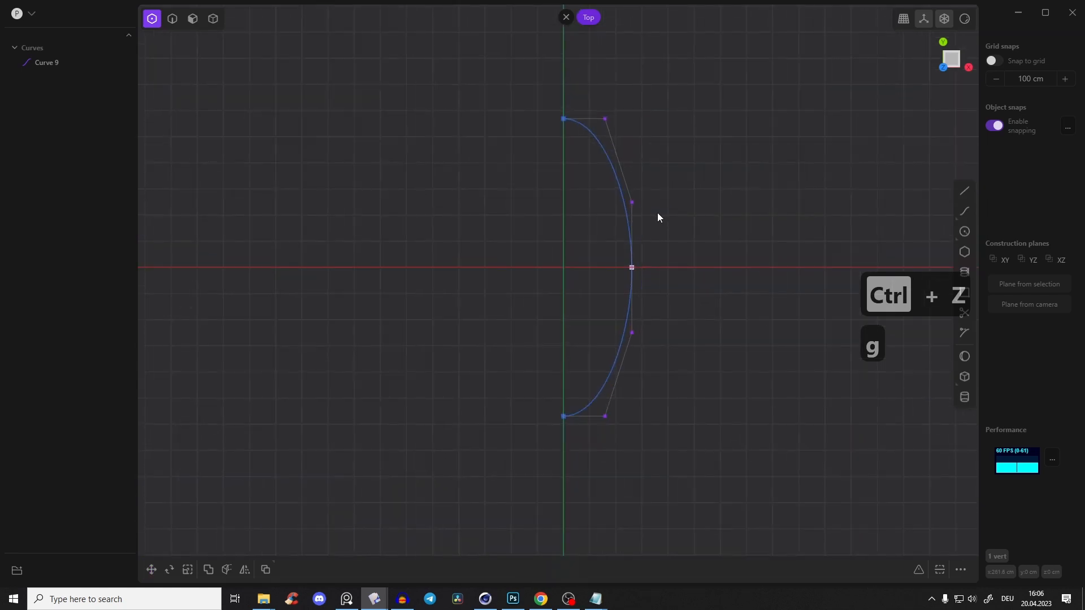
Mirror the half-profile curve in the X direction to close the oval
{"action": "key", "text": "2"}
{"action": "left_click", "coordinate": [630, 213]}
{"action": "key", "text": "alt+x"}
{"action": "key", "text": "x"}
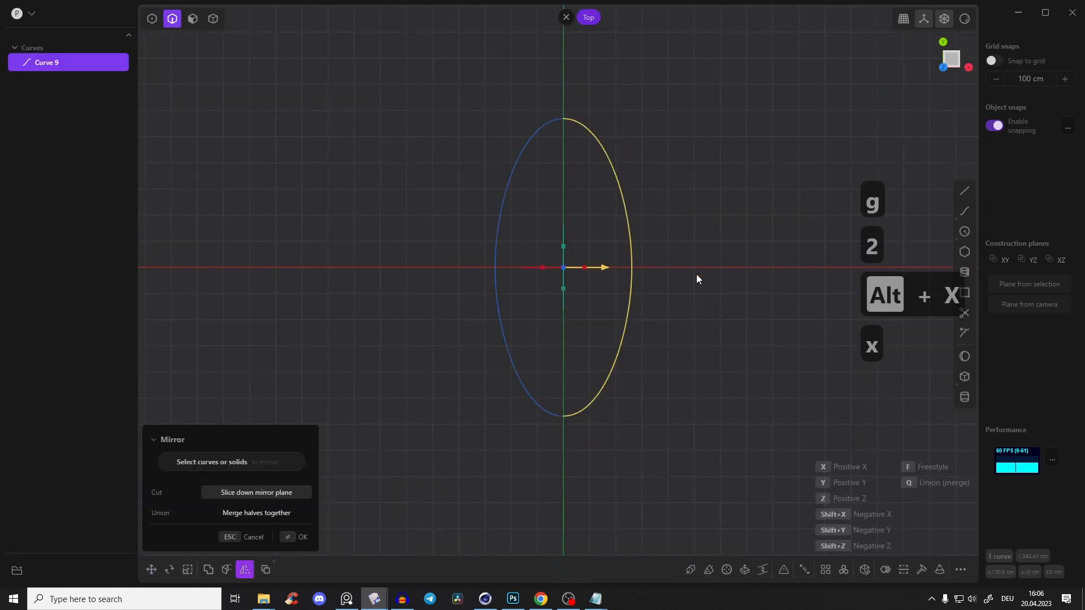
{"action": "right_click", "coordinate": [691, 270]}
{"action": "left_click", "coordinate": [682, 271]}
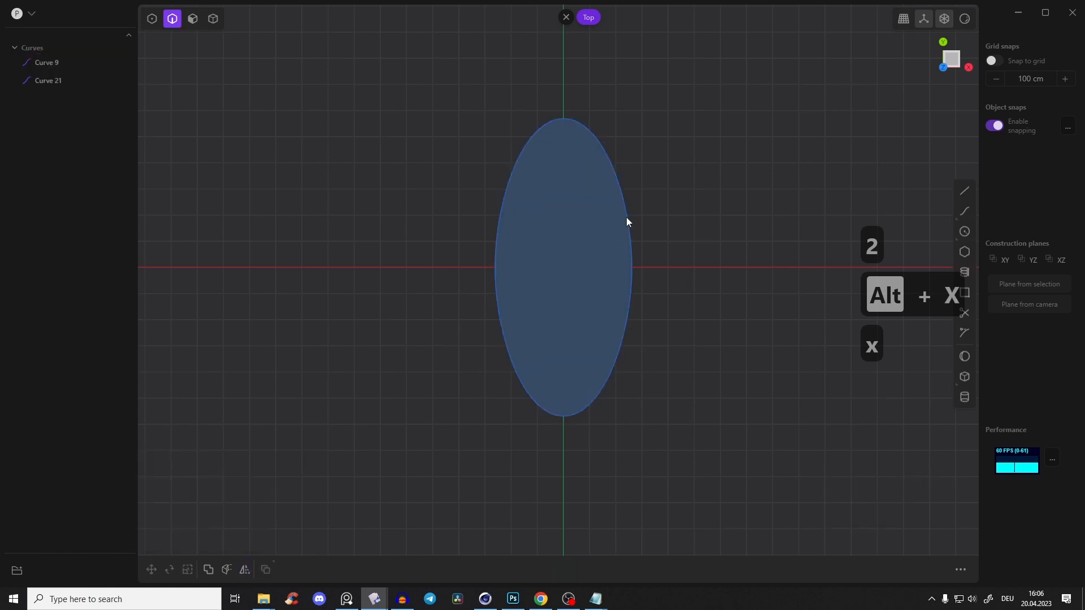
Join the two halves of the oval into a single closed curve
{"action": "left_click", "coordinate": [539, 179]}
{"action": "left_click", "coordinate": [611, 167], "text": "shift"}
{"action": "key", "text": "j"}
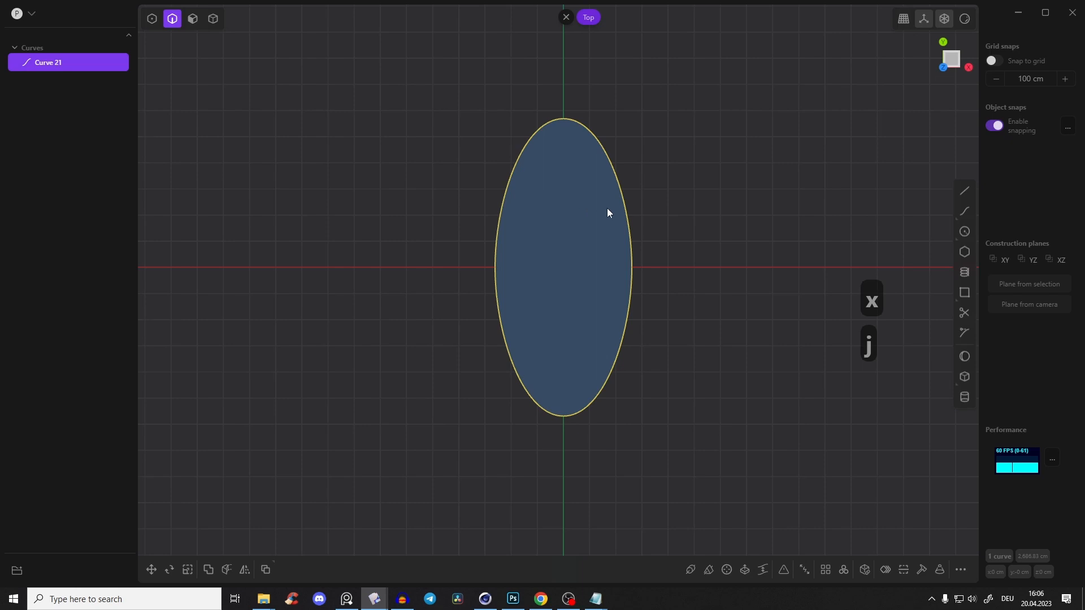
Scale the handles of the oval's two side vertices up along Y to make its long sides fuller
{"action": "key", "text": "1"}
{"action": "left_click_drag", "start_coordinate": [461, 162], "coordinate": [705, 355]}
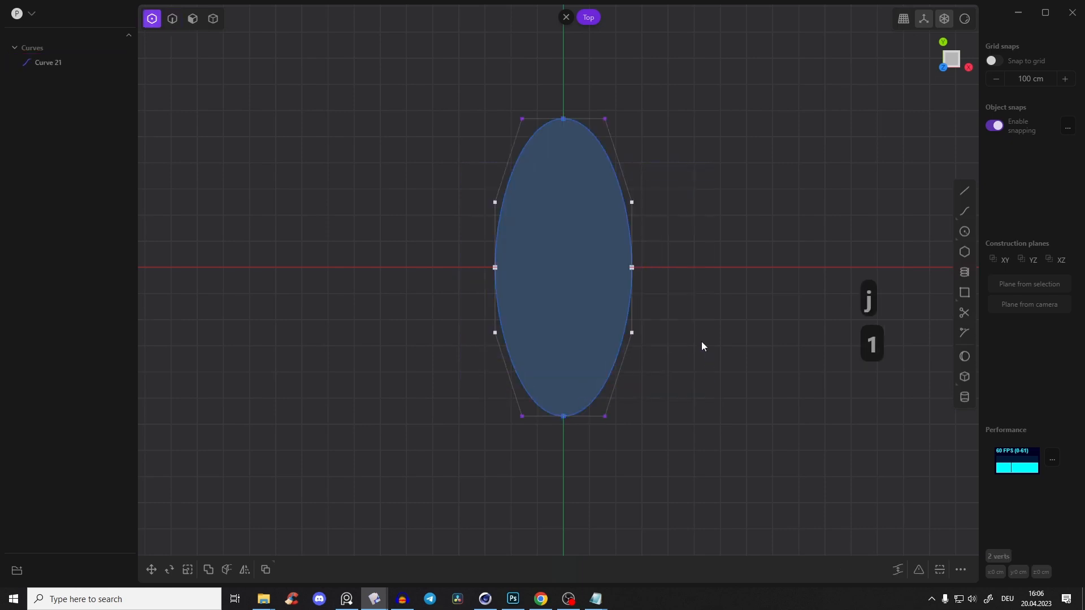
{"action": "key", "text": "s"}
{"action": "left_click_drag", "start_coordinate": [561, 235], "coordinate": [567, 214]}
{"action": "right_click", "coordinate": [713, 217]}
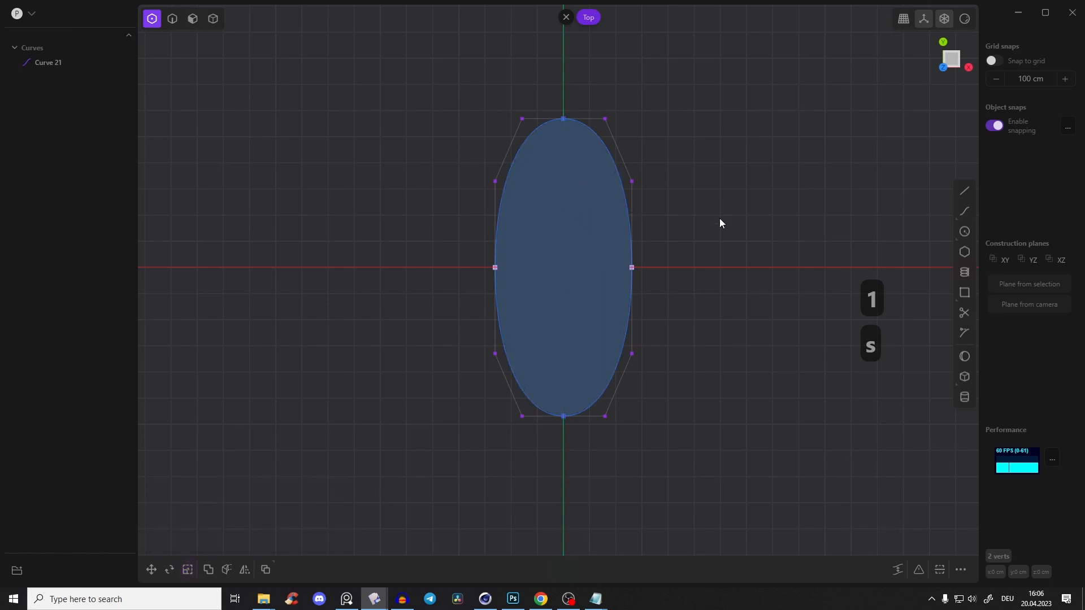
{"action": "left_click", "coordinate": [713, 217]}
Compare the oval base profile with the lighter body in the reference photo, and restore the Top view
{"action": "middle_click_drag", "start_coordinate": [637, 307], "coordinate": [726, 302]}
{"action": "key", "text": "Tab"}
{"action": "middle_click_drag", "start_coordinate": [519, 235], "coordinate": [548, 249], "text": "shift"}
{"action": "middle_click_drag", "start_coordinate": [550, 152], "coordinate": [534, 196], "text": "shift"}
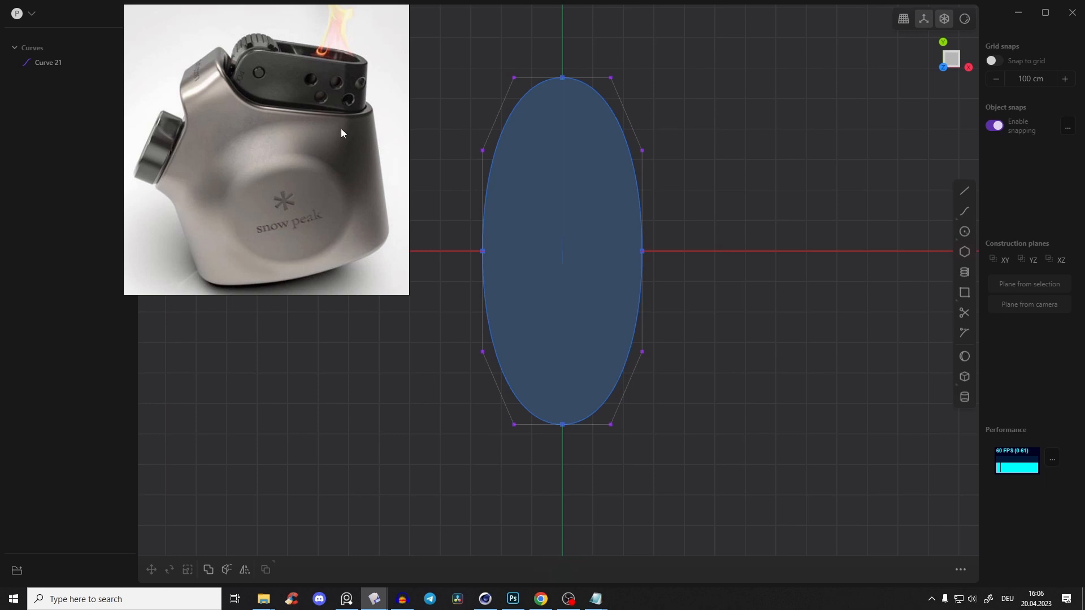
{"action": "middle_click_drag", "start_coordinate": [650, 271], "coordinate": [697, 294], "text": "shift"}
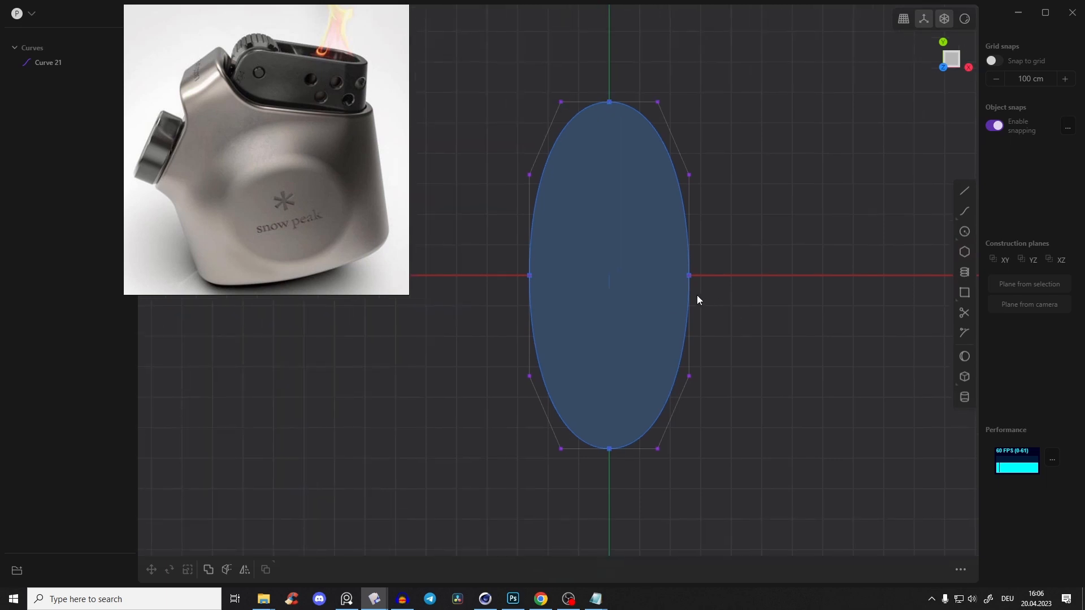
{"action": "left_click", "coordinate": [952, 58]}
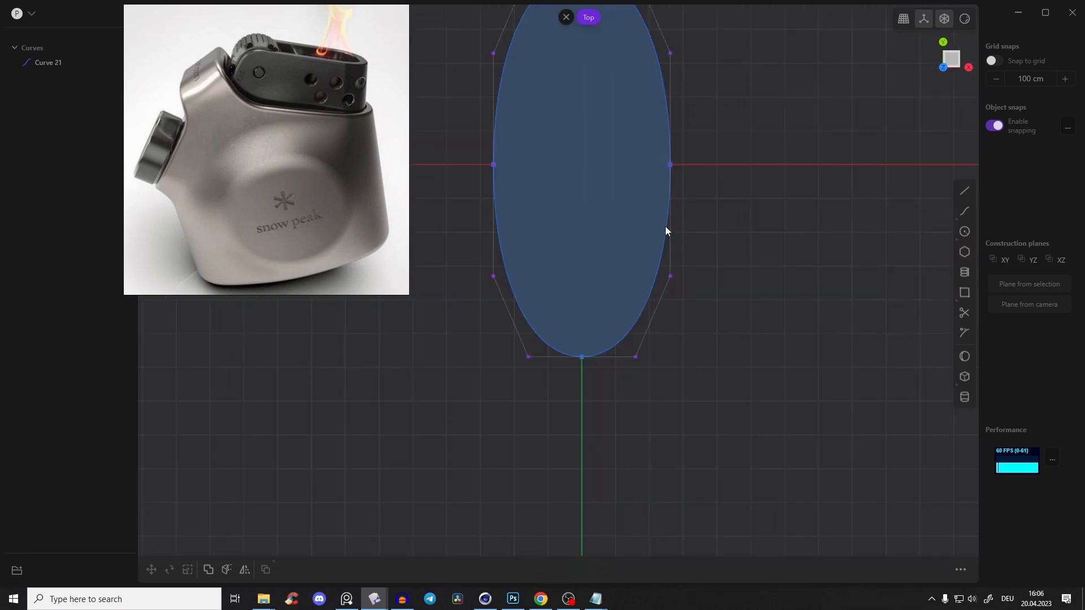
{"action": "scroll", "coordinate": [717, 218], "scroll_direction": "down", "scroll_amount": 3}
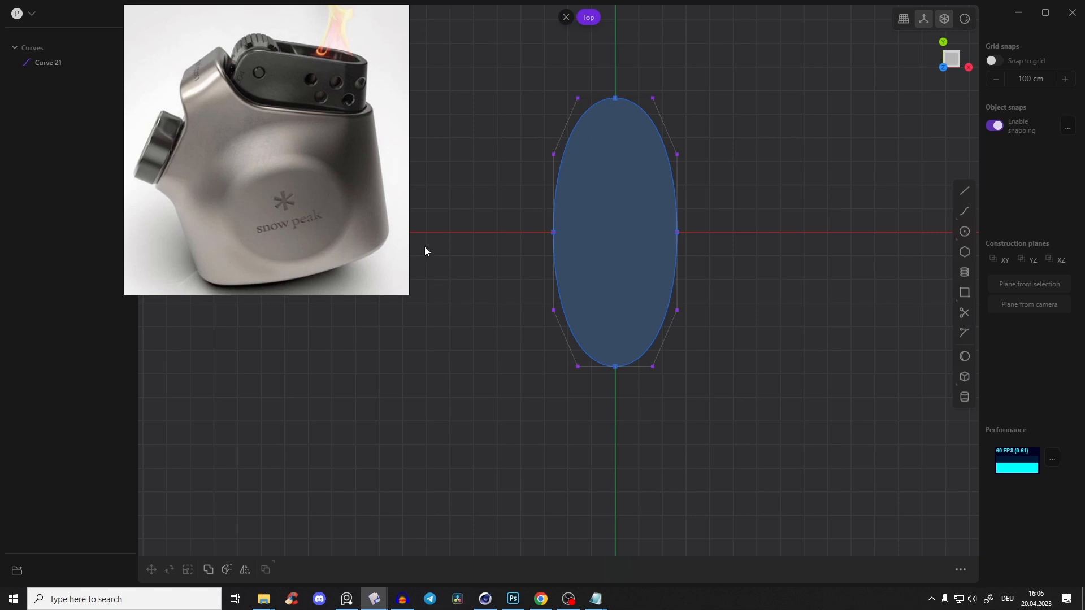
{"action": "scroll", "coordinate": [646, 304], "scroll_direction": "up", "scroll_amount": 2}
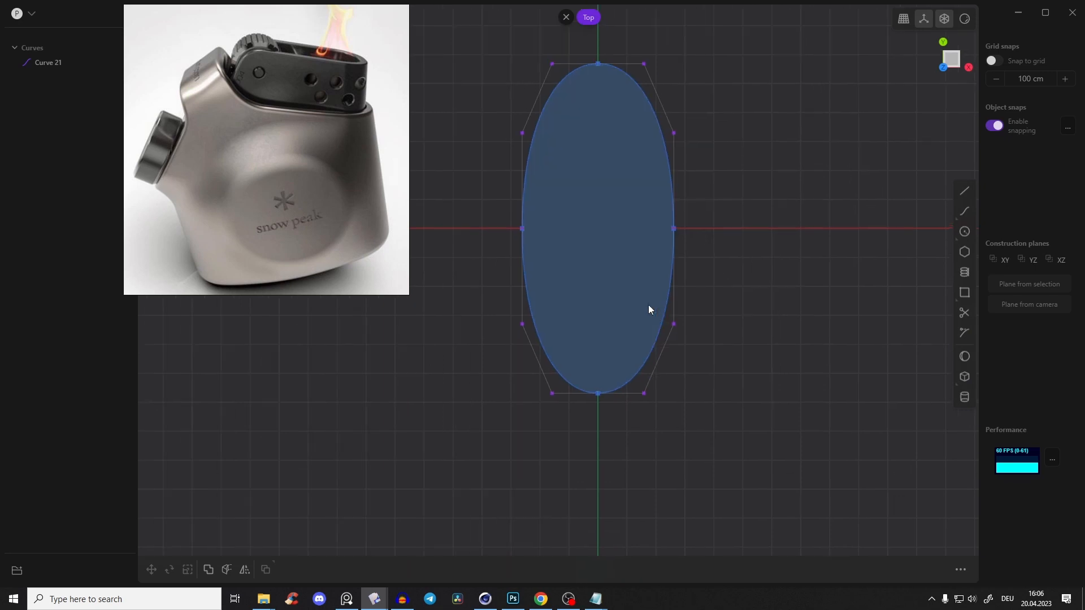
Draw a circle of about 193 cm radius centred on the Y axis near the oval's negative Y end
{"action": "left_click", "coordinate": [964, 232]}
{"action": "left_click", "coordinate": [599, 367]}
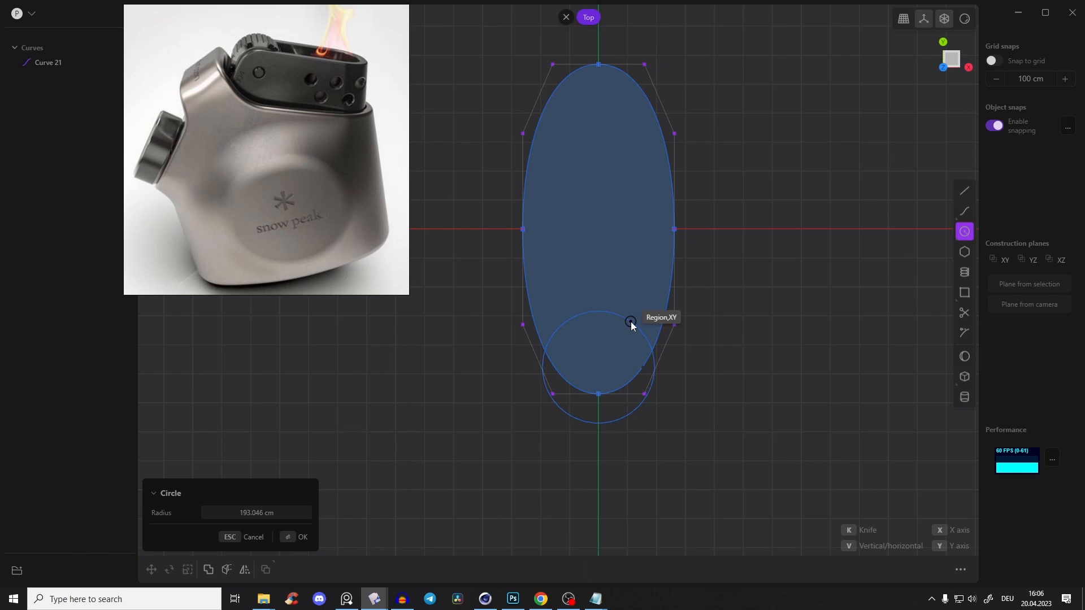
{"action": "left_click", "coordinate": [632, 322]}
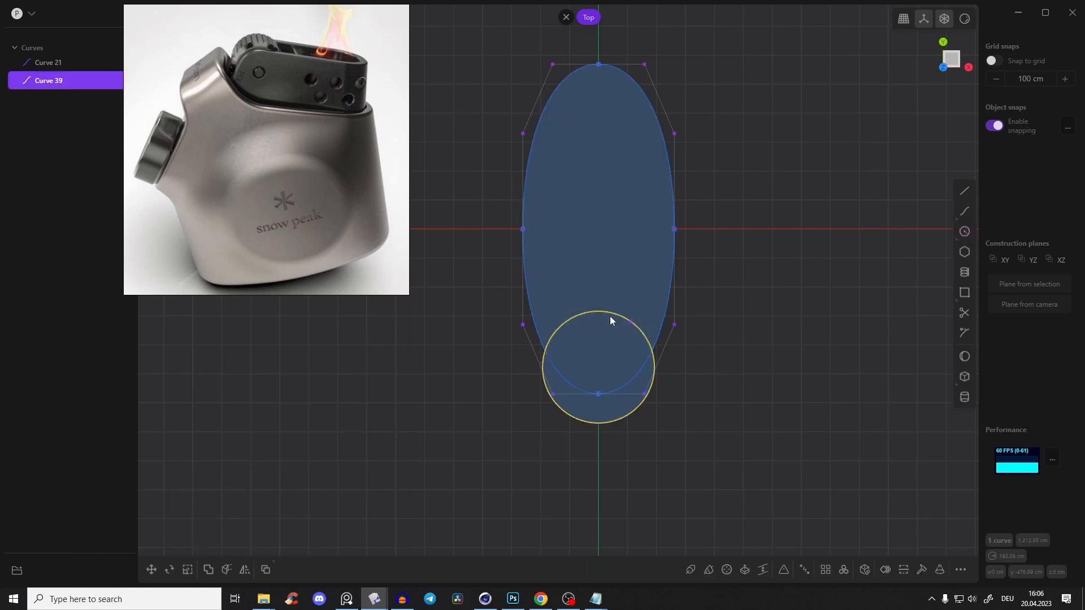
Duplicate the circle and move the copy more than 257 cm along positive Y towards the oval's centre
{"action": "key", "text": "d"}
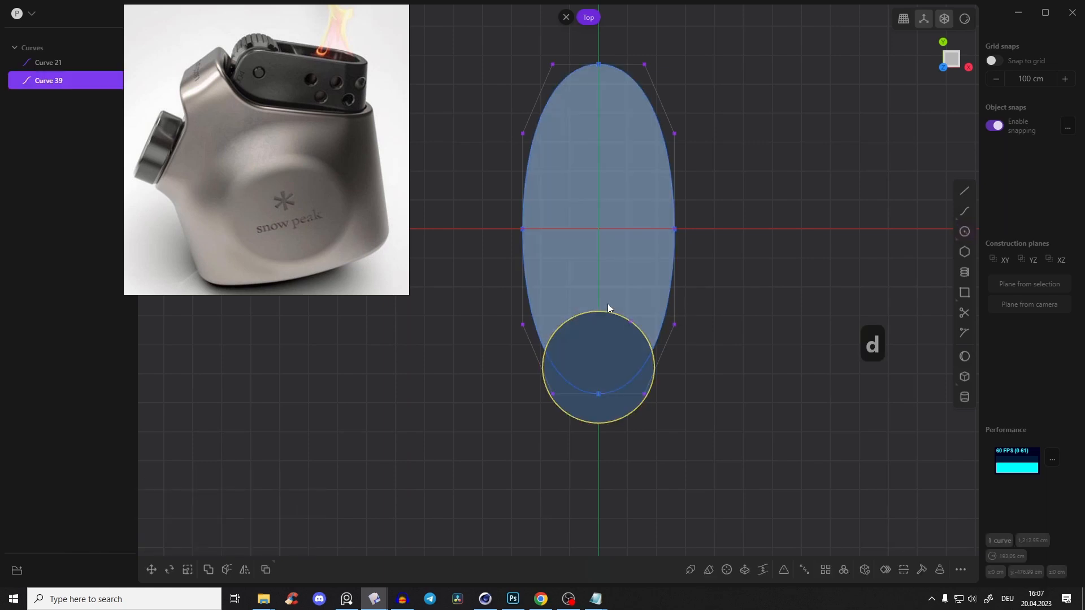
{"action": "key", "text": "shift+d"}
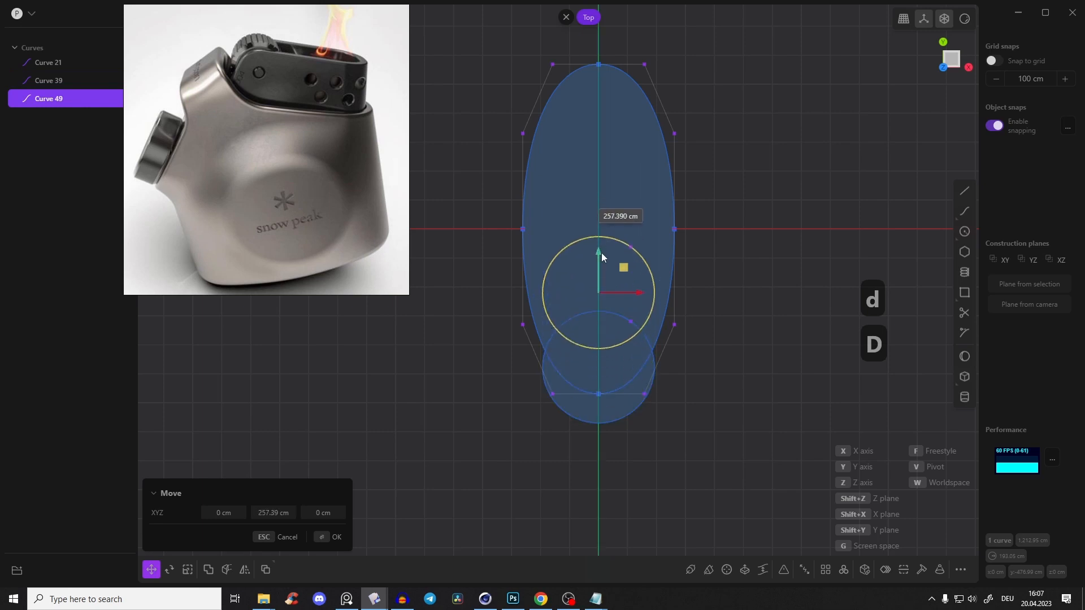
{"action": "left_click", "coordinate": [601, 251]}
{"action": "left_click", "coordinate": [730, 277]}
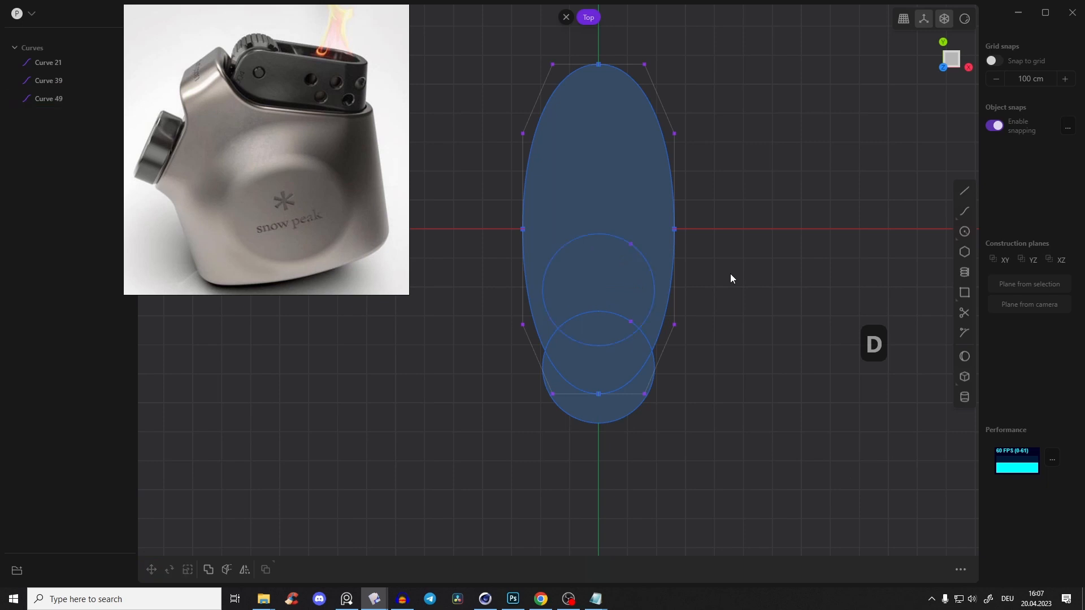
{"action": "scroll", "coordinate": [730, 274], "scroll_direction": "up", "scroll_amount": 3}
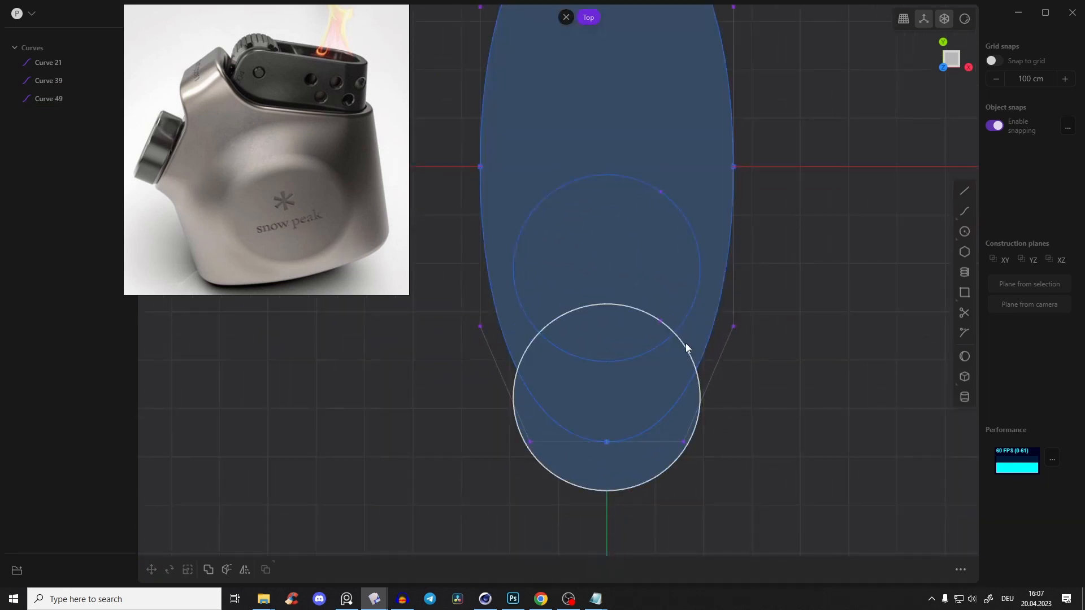
Delete both circles at the oval's negative Y end
{"action": "key", "text": "2"}
{"action": "left_click", "coordinate": [684, 344]}
{"action": "left_click", "coordinate": [692, 287]}
{"action": "key", "text": "x"}
Draw a circle of about 195.6 cm radius centred on the Y axis near the oval's negative Y end
{"action": "left_click", "coordinate": [964, 231]}
{"action": "scroll", "coordinate": [718, 294], "scroll_direction": "down", "scroll_amount": 2}
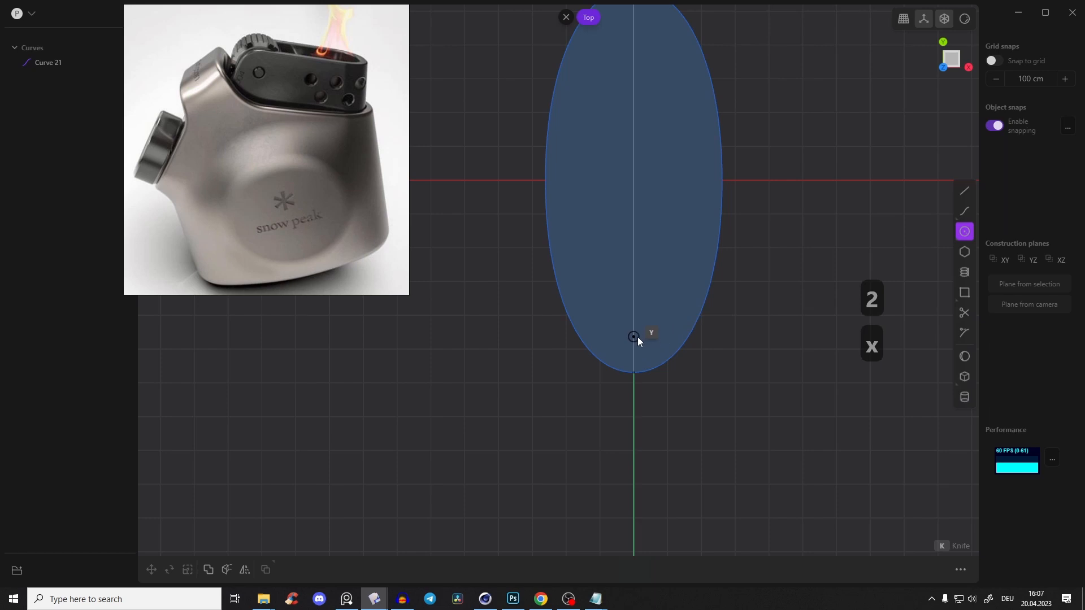
{"action": "left_click", "coordinate": [634, 337]}
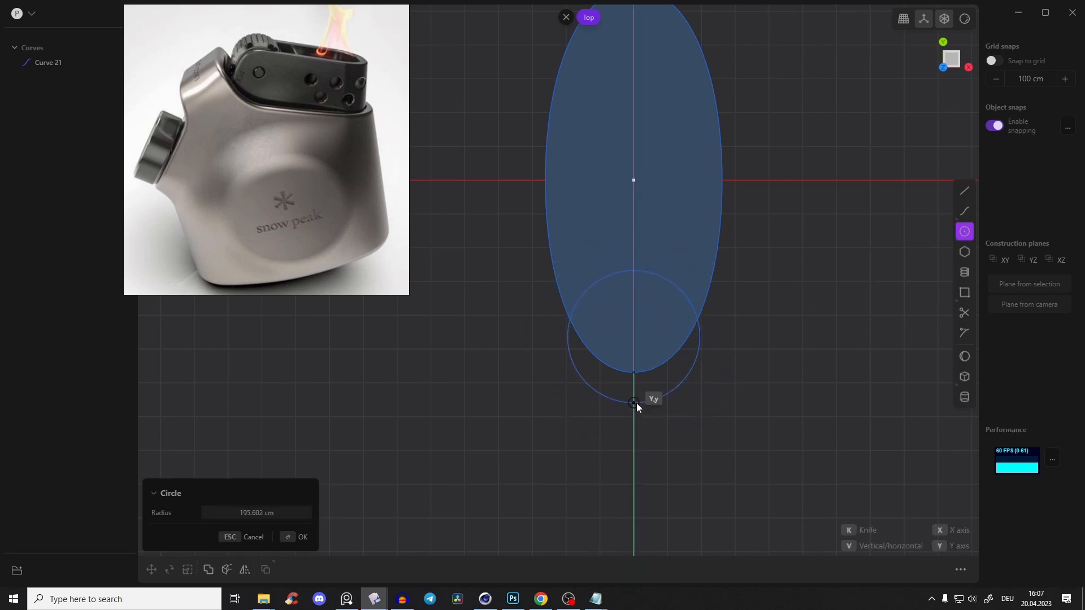
{"action": "left_click", "coordinate": [635, 402]}
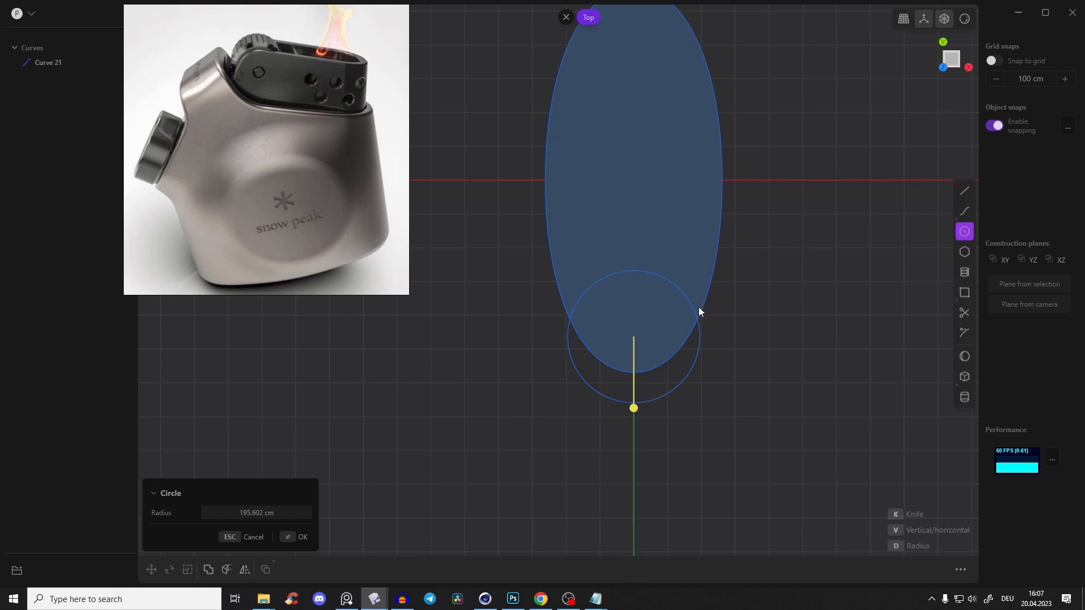
Duplicate the circle and move the copy about 217 cm along positive Y towards the oval's centre
{"action": "key", "text": "d"}
{"action": "left_click_drag", "start_coordinate": [633, 296], "coordinate": [636, 222]}
{"action": "scroll", "coordinate": [714, 263], "scroll_direction": "up", "scroll_amount": 2}
{"action": "scroll", "coordinate": [714, 264], "scroll_direction": "up", "scroll_amount": 2}
{"action": "left_click", "coordinate": [943, 236]}
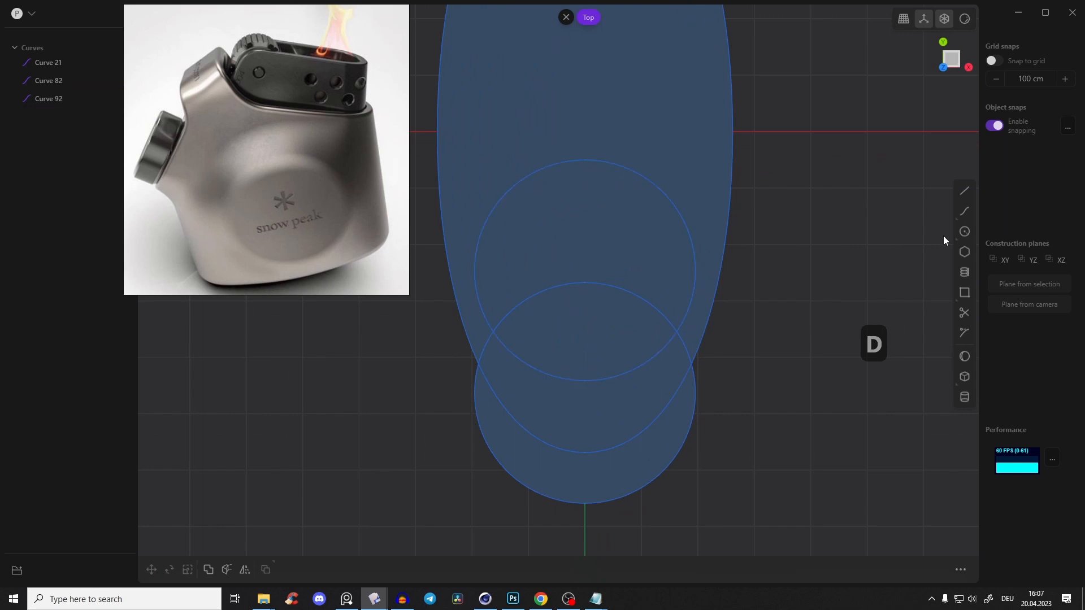
Connect the two circles' positive-X quarter points with a line and mirror it across X to the opposite side
{"action": "left_click", "coordinate": [967, 190]}
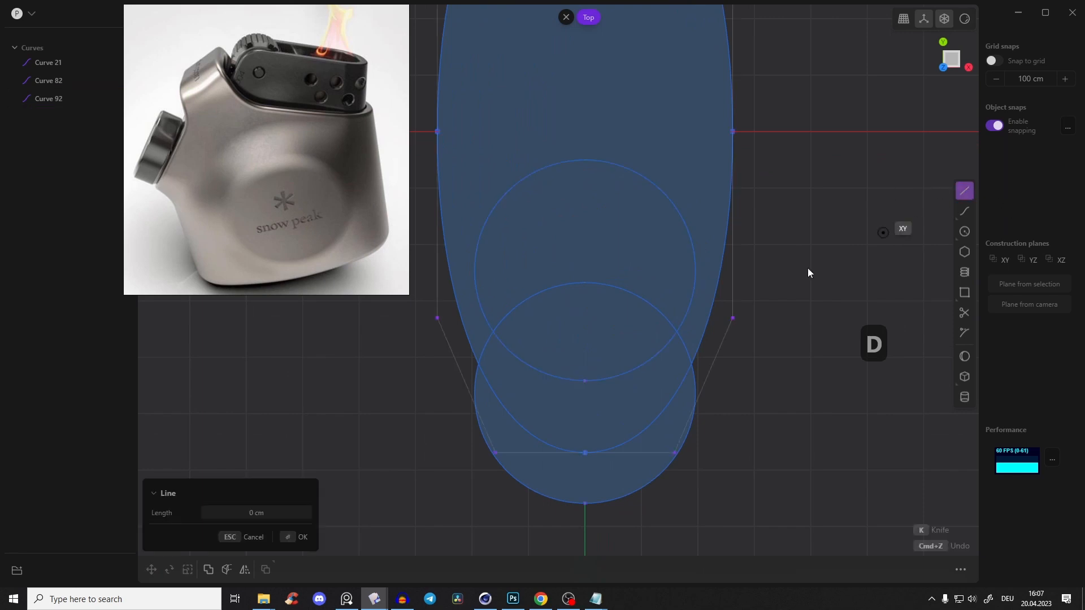
{"action": "left_click", "coordinate": [695, 271]}
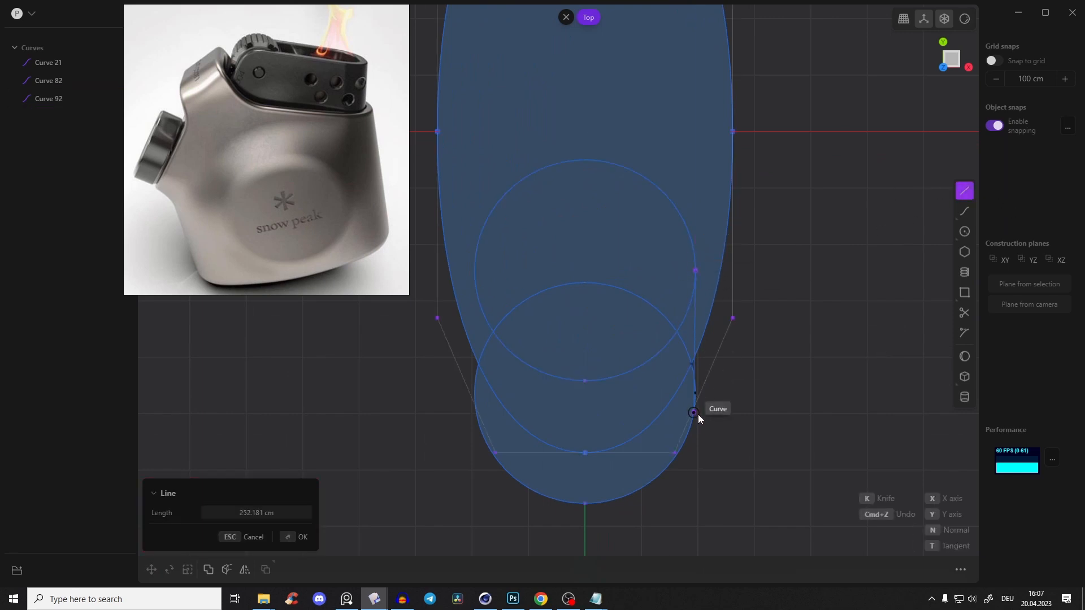
{"action": "left_click", "coordinate": [695, 394]}
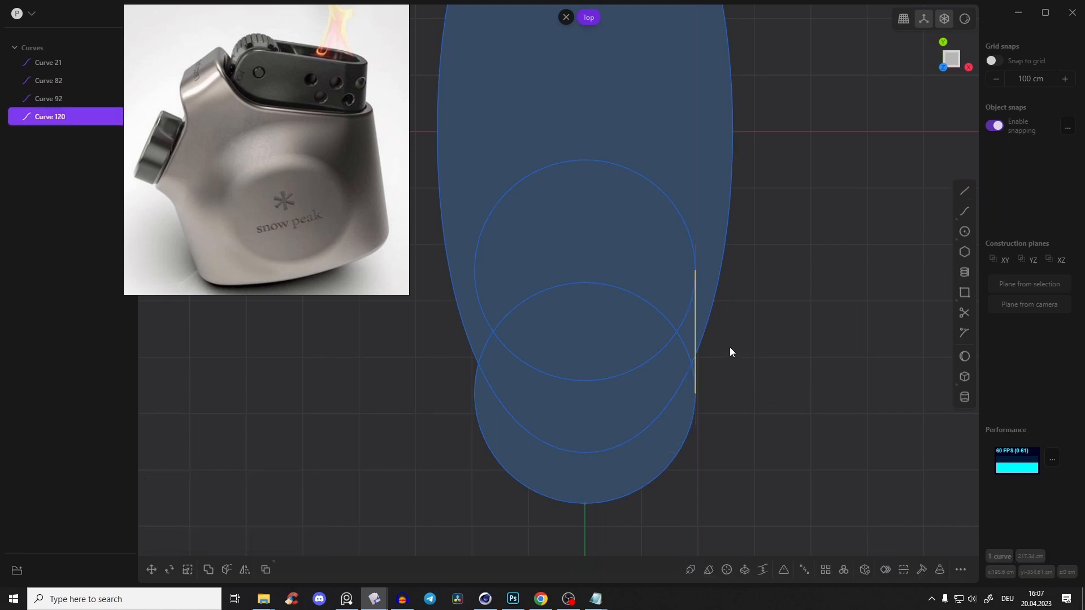
{"action": "key", "text": "alt+x"}
{"action": "key", "text": "x"}
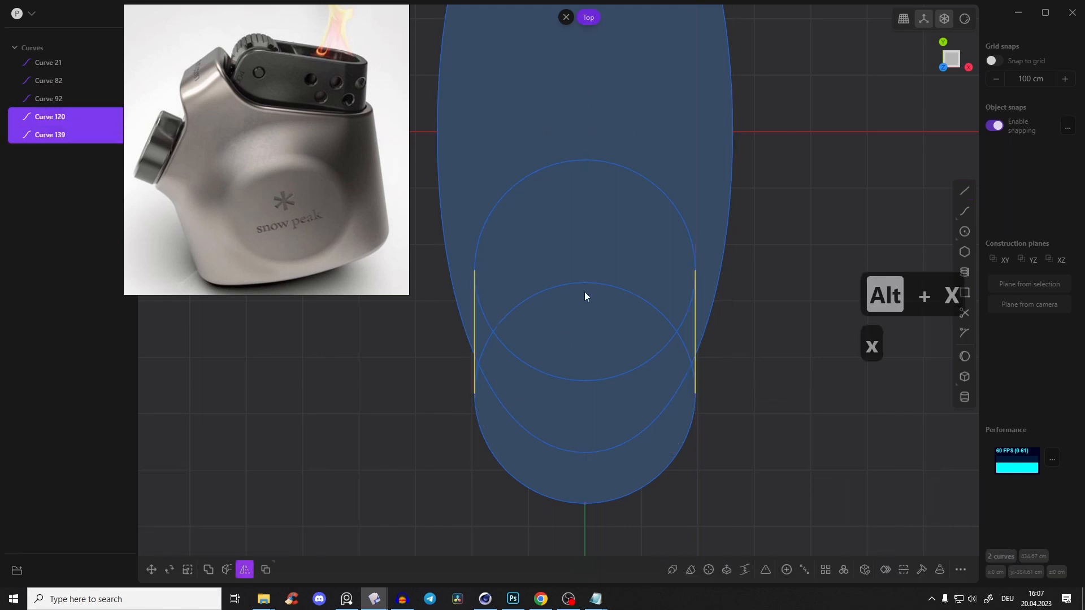
{"action": "left_click", "coordinate": [821, 403]}
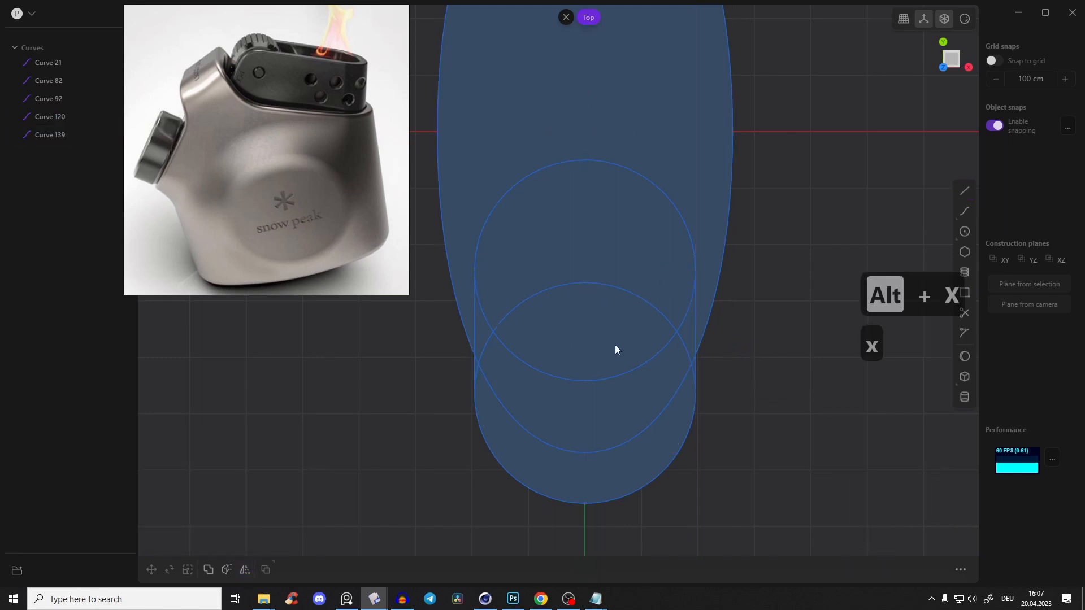
Trim away the inner arcs where the two circles overlap, leaving only the outer slot outline
{"action": "key", "text": "t"}
{"action": "left_click", "coordinate": [527, 295]}
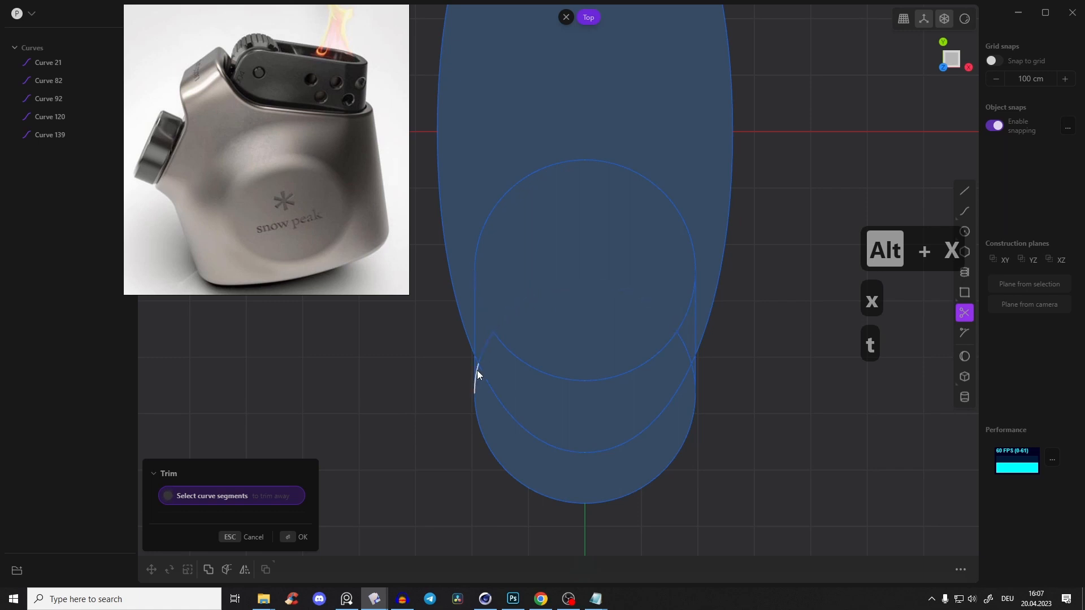
{"action": "left_click", "coordinate": [484, 346]}
{"action": "left_click", "coordinate": [510, 350]}
{"action": "left_click", "coordinate": [683, 344]}
{"action": "left_click", "coordinate": [682, 320]}
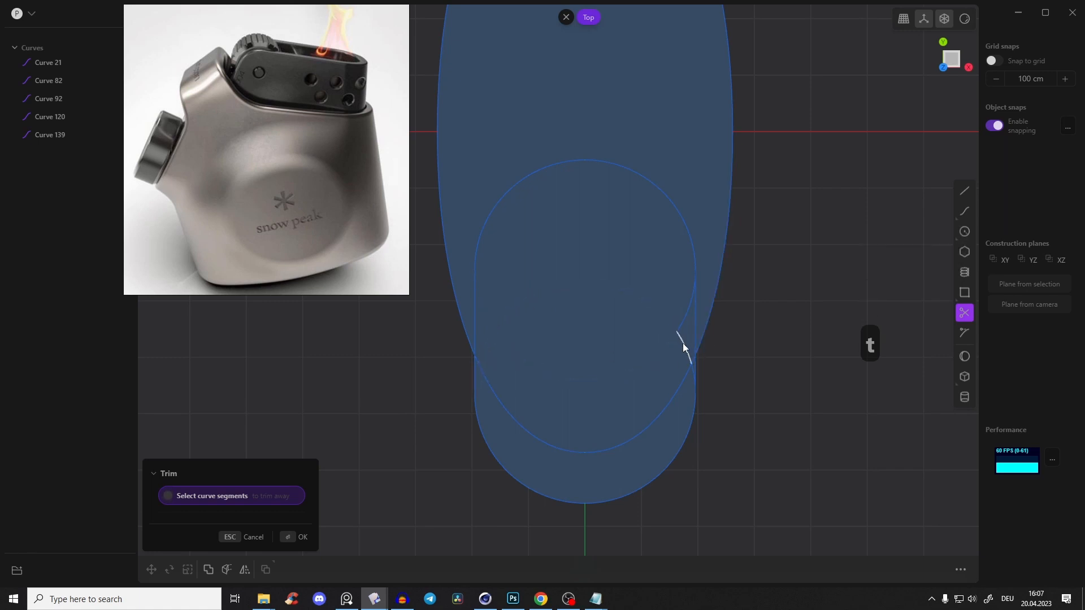
{"action": "key", "text": "Escape"}
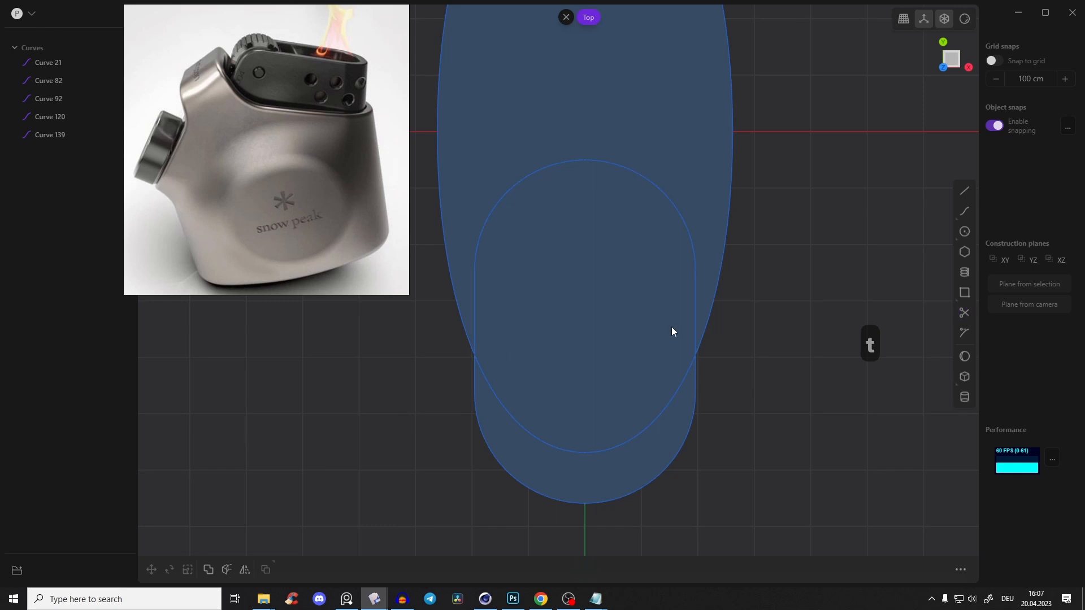
Join the two arcs and two straight sides into a single closed slot-shaped curve
{"action": "left_click", "coordinate": [486, 221]}
{"action": "left_click", "coordinate": [475, 281]}
{"action": "left_click", "coordinate": [696, 316]}
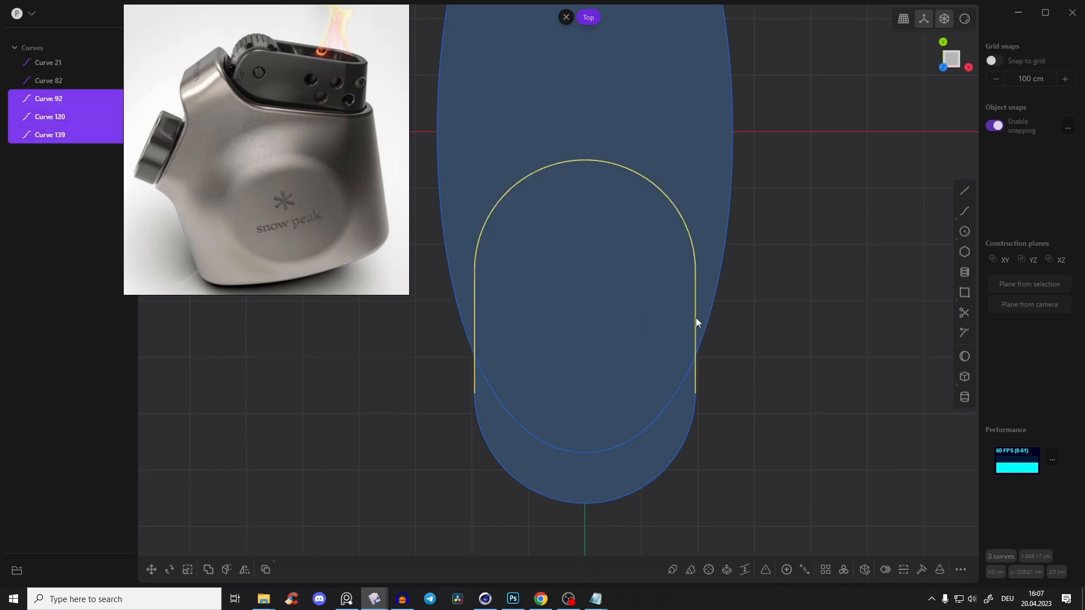
{"action": "left_click", "coordinate": [692, 409]}
{"action": "key", "text": "j"}
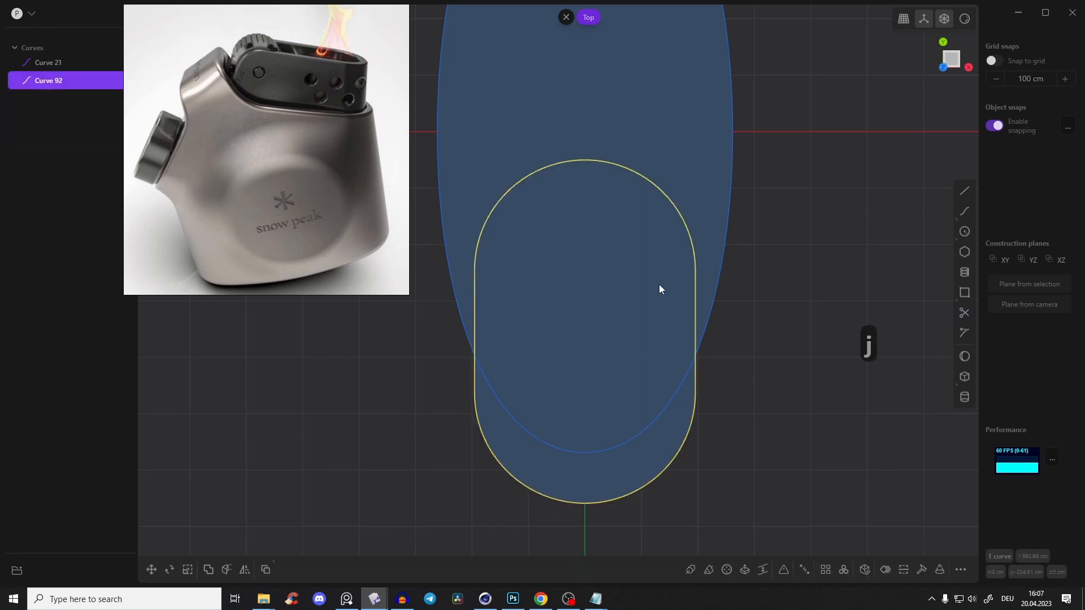
Raise the slot curve about 691 cm along Z in the Right view and shrink the reference photo window
{"action": "scroll", "coordinate": [672, 282], "scroll_direction": "down", "scroll_amount": 3}
{"action": "middle_click_drag", "start_coordinate": [689, 279], "coordinate": [946, 76]}
{"action": "left_click", "coordinate": [943, 74]}
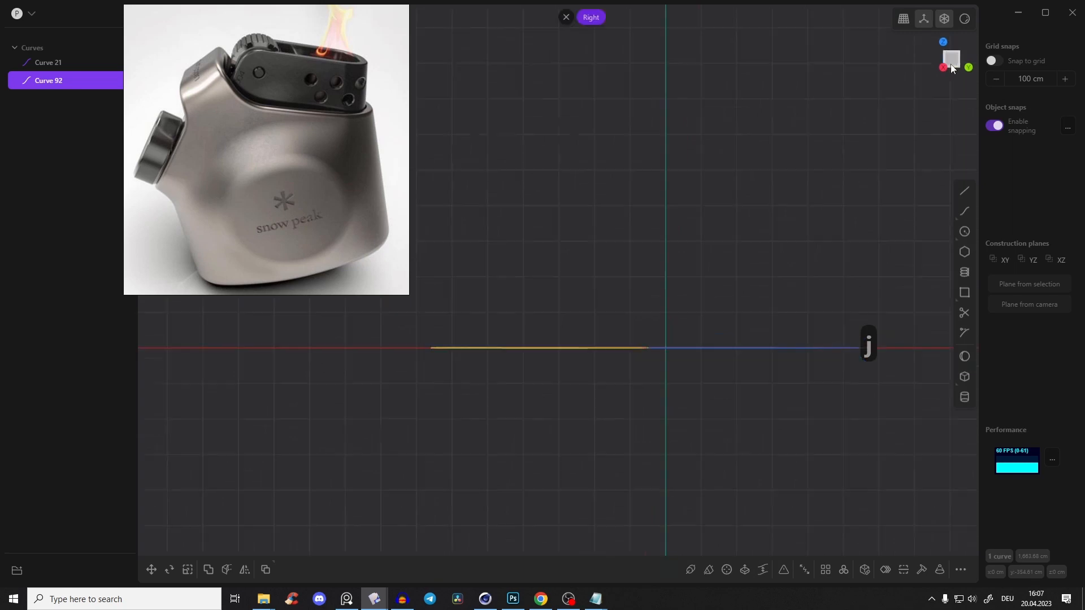
{"action": "key", "text": "g"}
{"action": "left_click_drag", "start_coordinate": [565, 346], "coordinate": [566, 140]}
{"action": "middle_click_drag", "start_coordinate": [626, 213], "coordinate": [579, 223]}
{"action": "left_click_drag", "start_coordinate": [523, 150], "coordinate": [523, 133]}
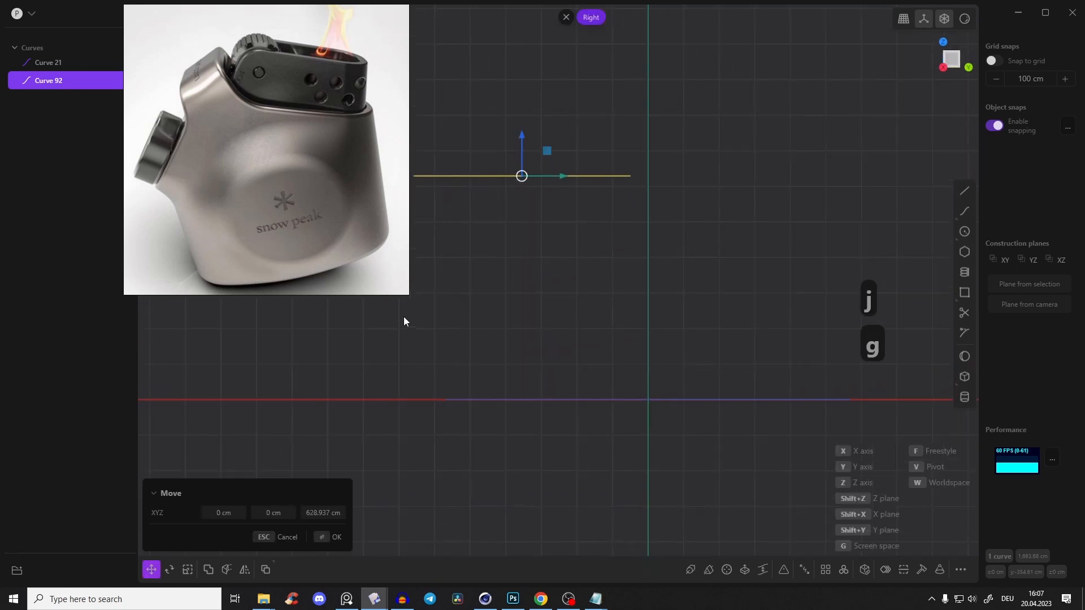
{"action": "left_click_drag", "start_coordinate": [408, 296], "coordinate": [378, 250]}
{"action": "scroll", "coordinate": [272, 152], "scroll_direction": "down", "scroll_amount": 2}
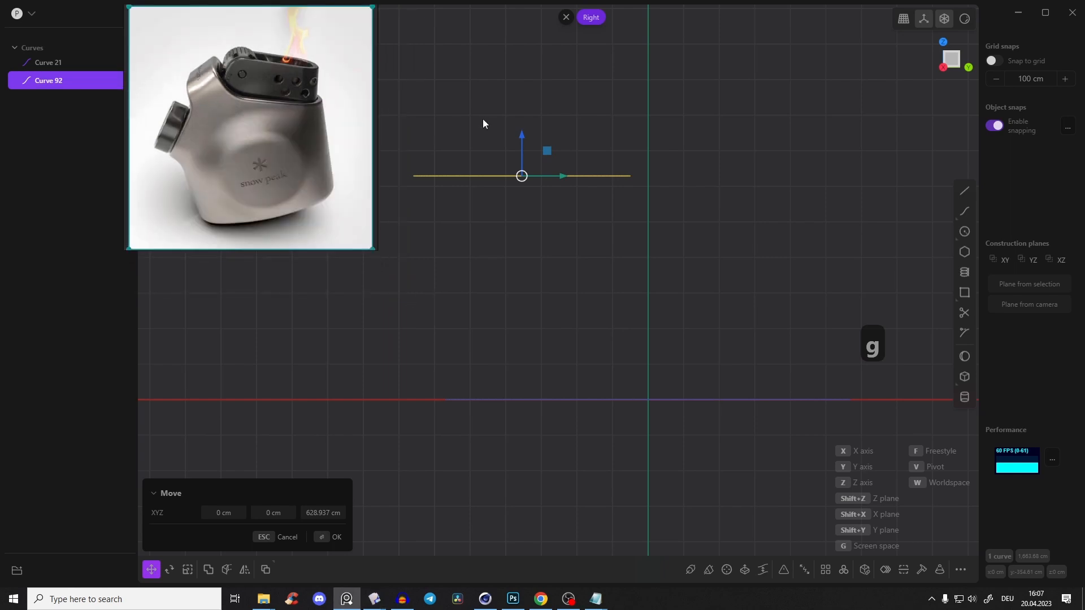
{"action": "left_click_drag", "start_coordinate": [525, 138], "coordinate": [523, 120]}
{"action": "middle_click_drag", "start_coordinate": [524, 138], "coordinate": [604, 185]}
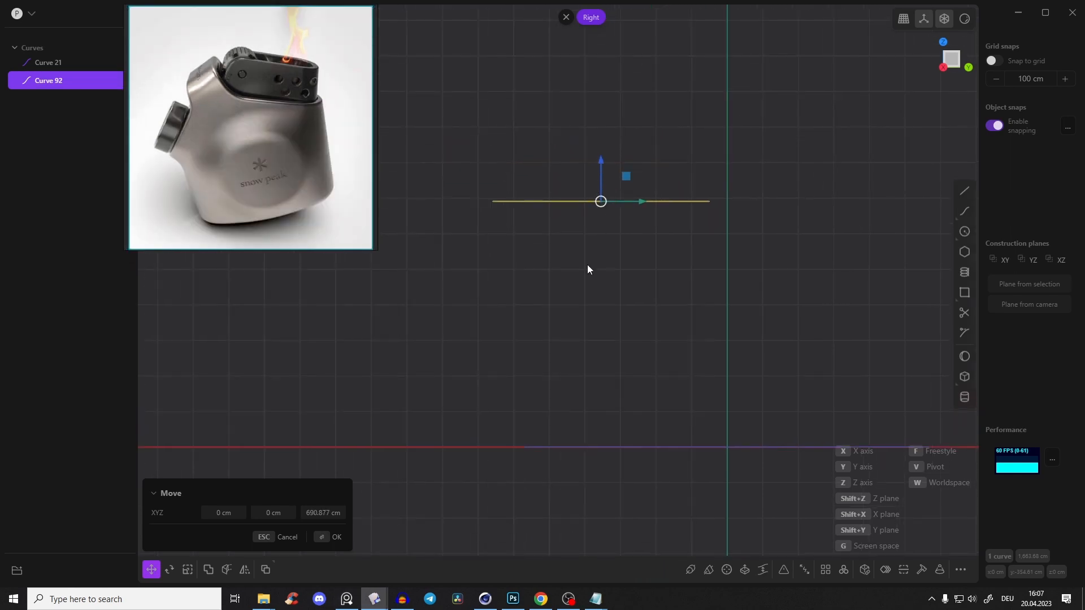
Draw a two-segment line from the oval's negative Y end, vertical past 600 cm and slanting outward above the slot curve
{"action": "left_click", "coordinate": [964, 192]}
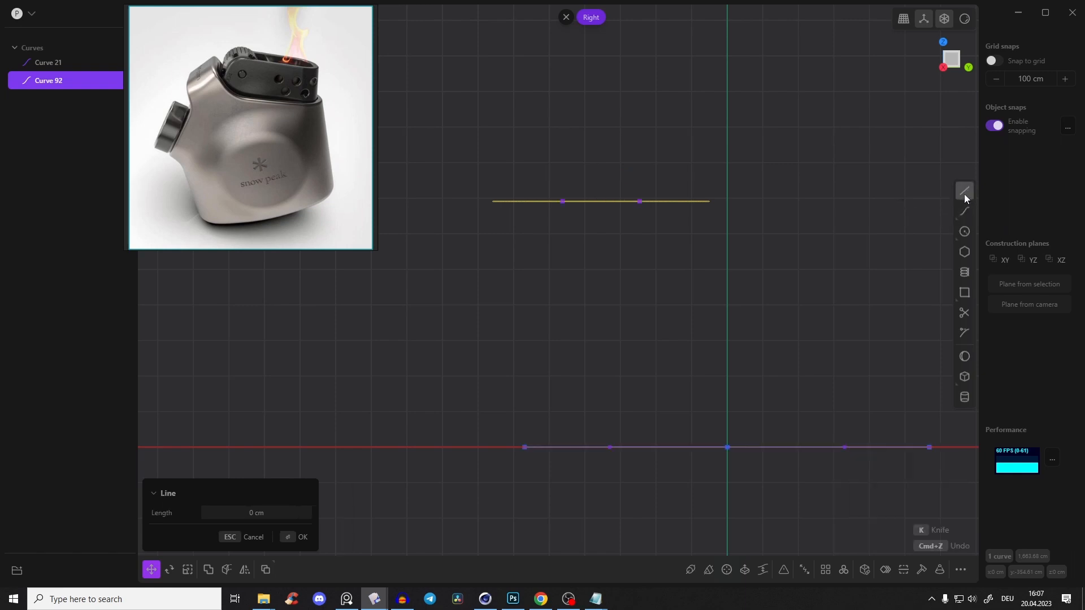
{"action": "left_click", "coordinate": [525, 447]}
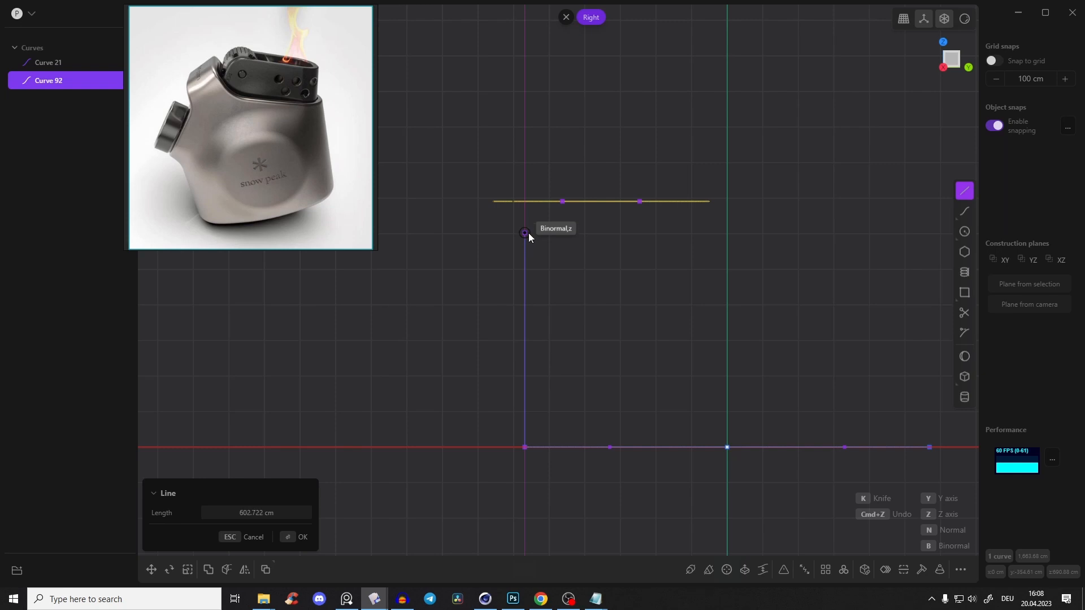
{"action": "left_click", "coordinate": [532, 218]}
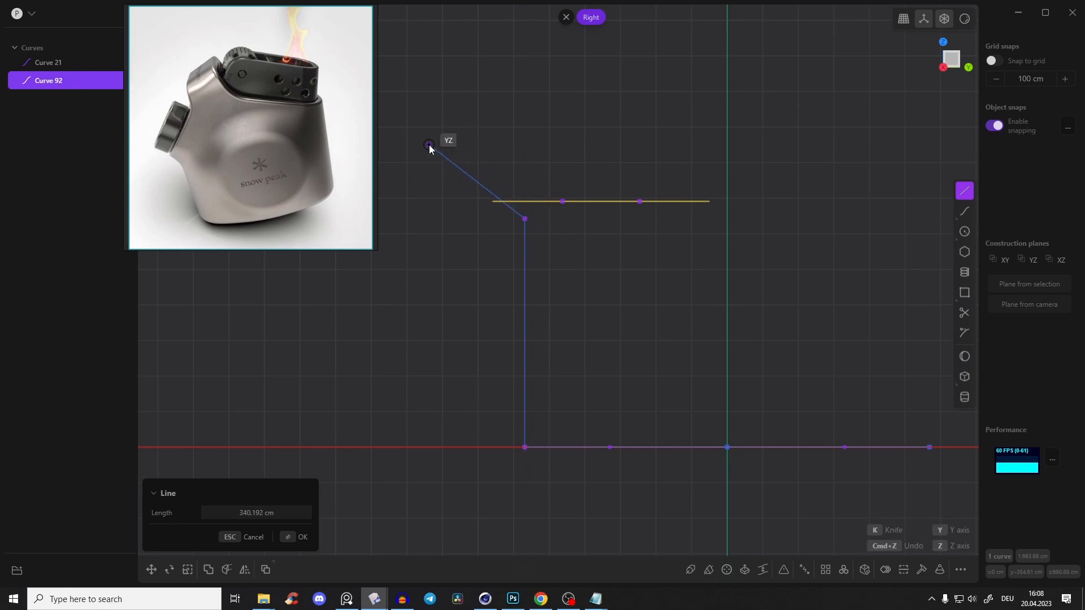
{"action": "left_click", "coordinate": [444, 144]}
{"action": "right_click", "coordinate": [506, 142]}
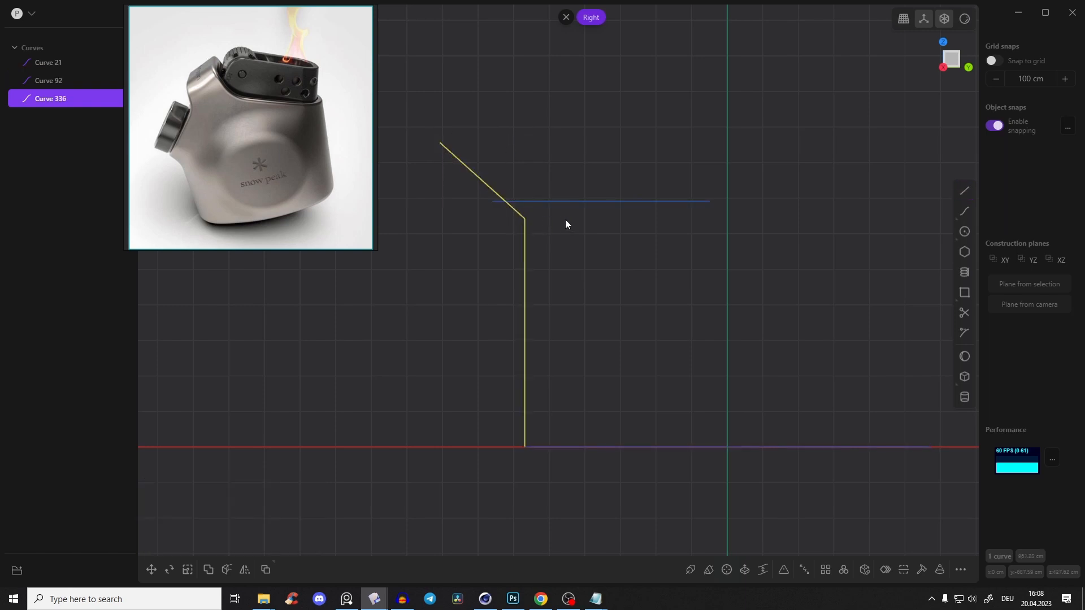
Reposition the slanted segment's free end to make it steeper, and fillet the corner between the two line segments
{"action": "key", "text": "1"}
{"action": "key", "text": "2"}
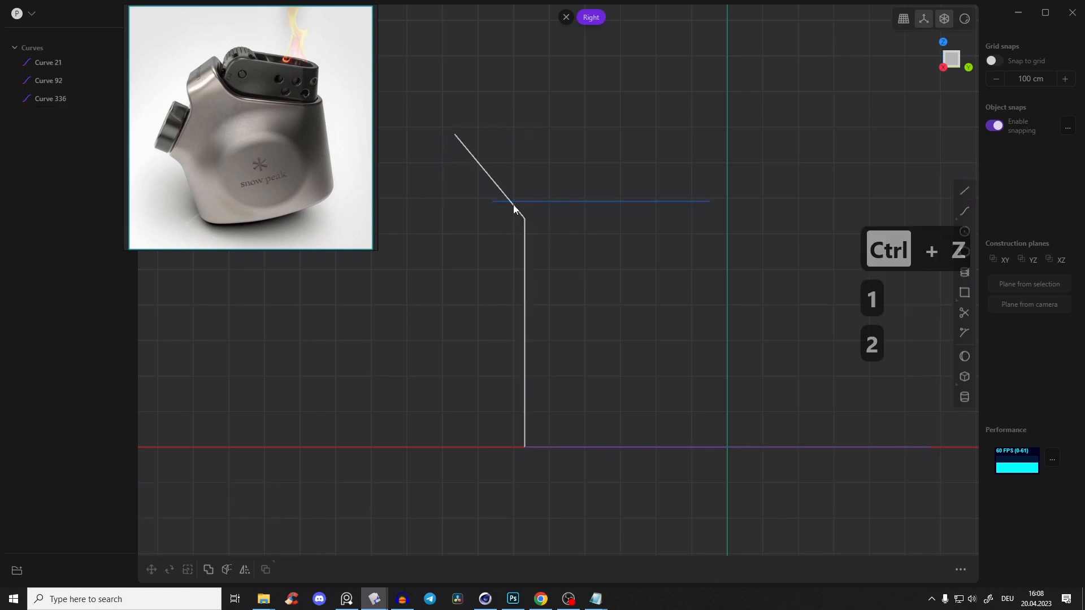
{"action": "key", "text": "b"}
{"action": "left_click", "coordinate": [625, 222]}
Move the slot curve about -95 cm in Y and 218 cm in Z, and rotate it about 18.6° around X
{"action": "left_click", "coordinate": [591, 201]}
{"action": "middle_click_drag", "start_coordinate": [591, 201], "coordinate": [607, 219]}
{"action": "key", "text": "g"}
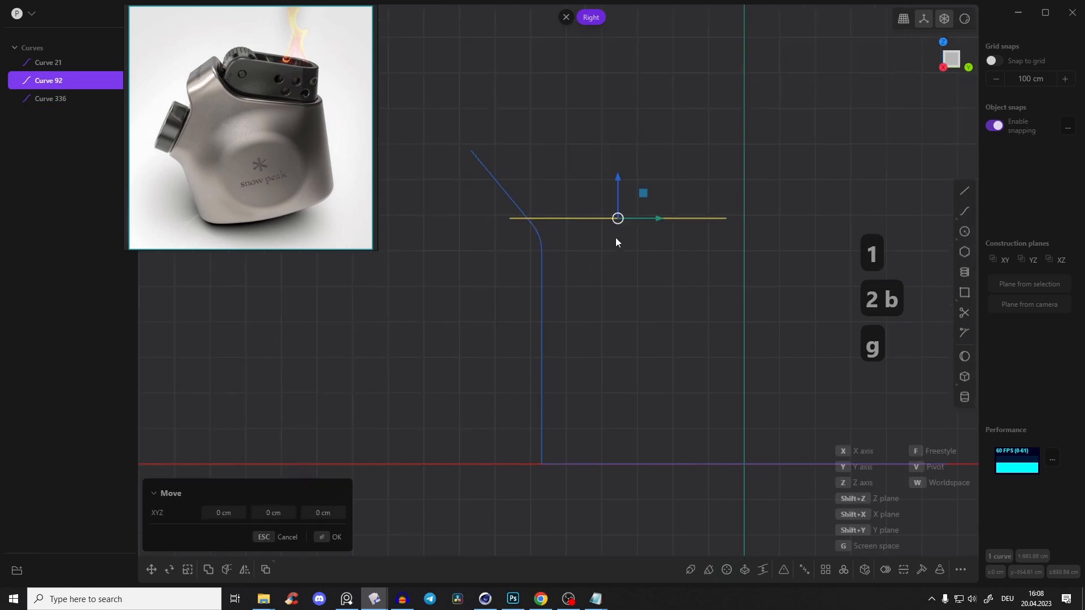
{"action": "middle_click_drag", "start_coordinate": [602, 150], "coordinate": [626, 212]}
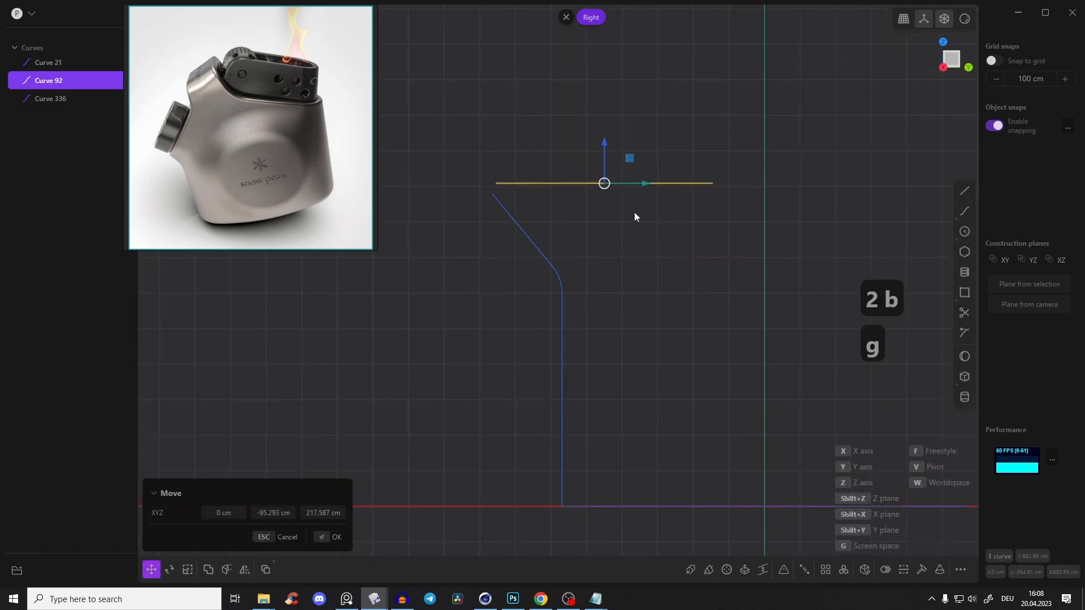
{"action": "key", "text": "r"}
{"action": "left_click_drag", "start_coordinate": [639, 164], "coordinate": [632, 150]}
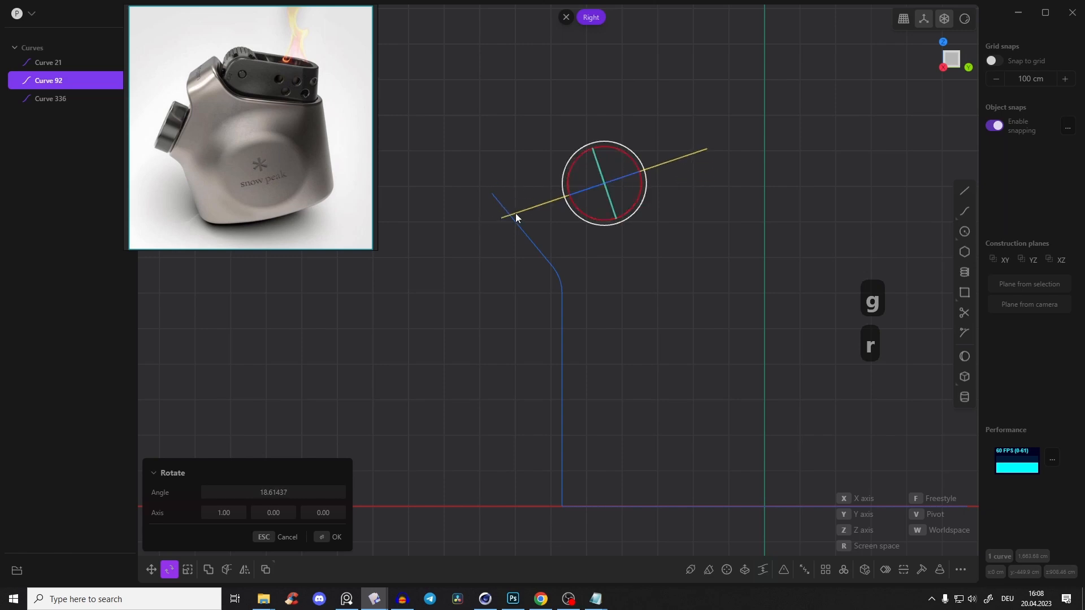
Move the tilted slot curve by its lower end point so it snaps onto the slanted line's upper end
{"action": "scroll", "coordinate": [500, 221], "scroll_direction": "up", "scroll_amount": 2}
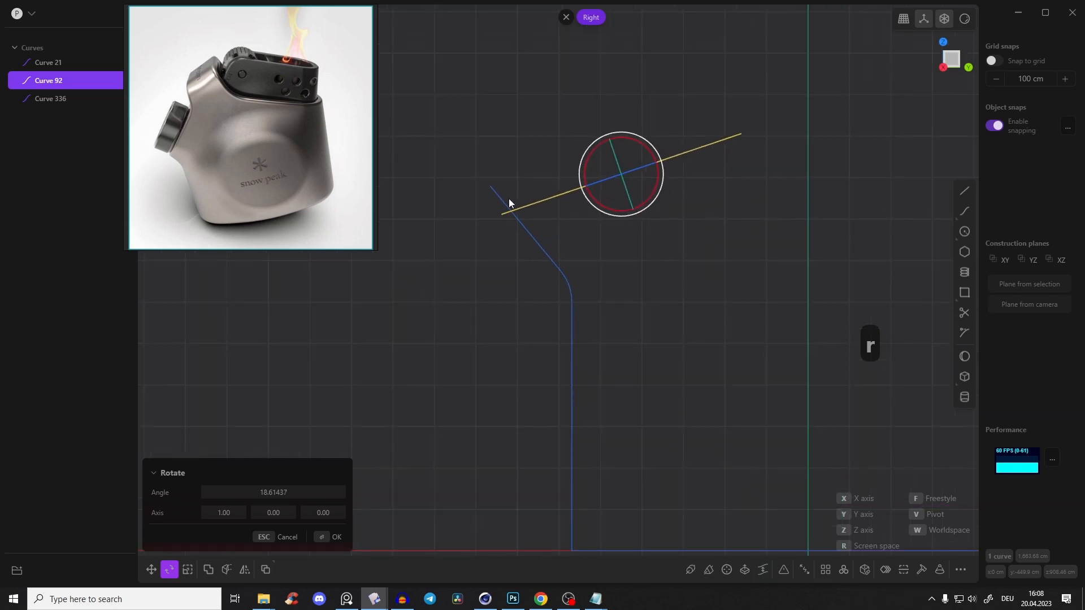
{"action": "key", "text": "g"}
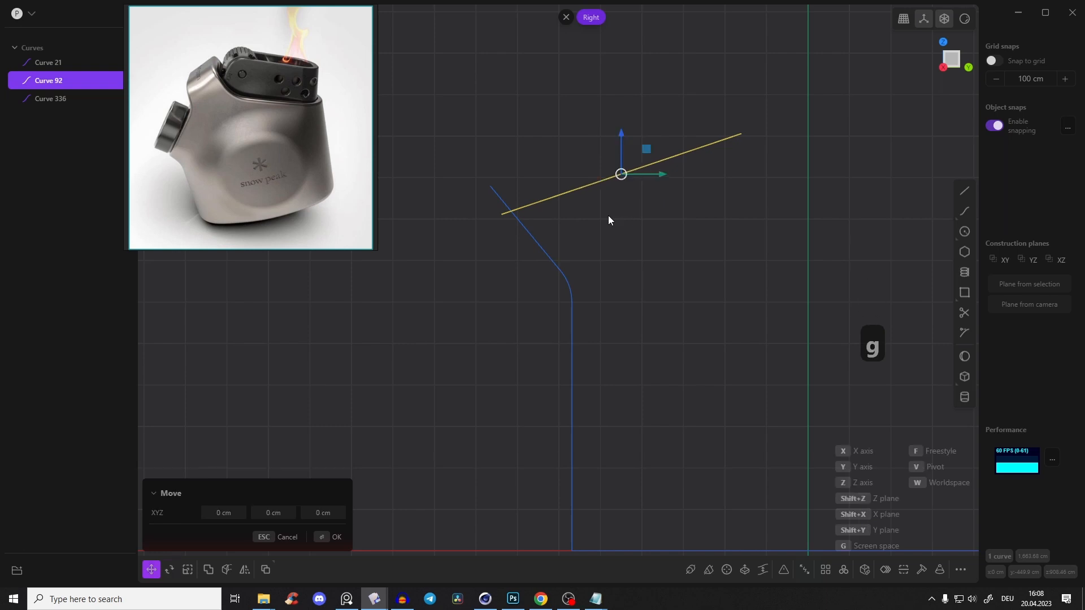
{"action": "key", "text": "v"}
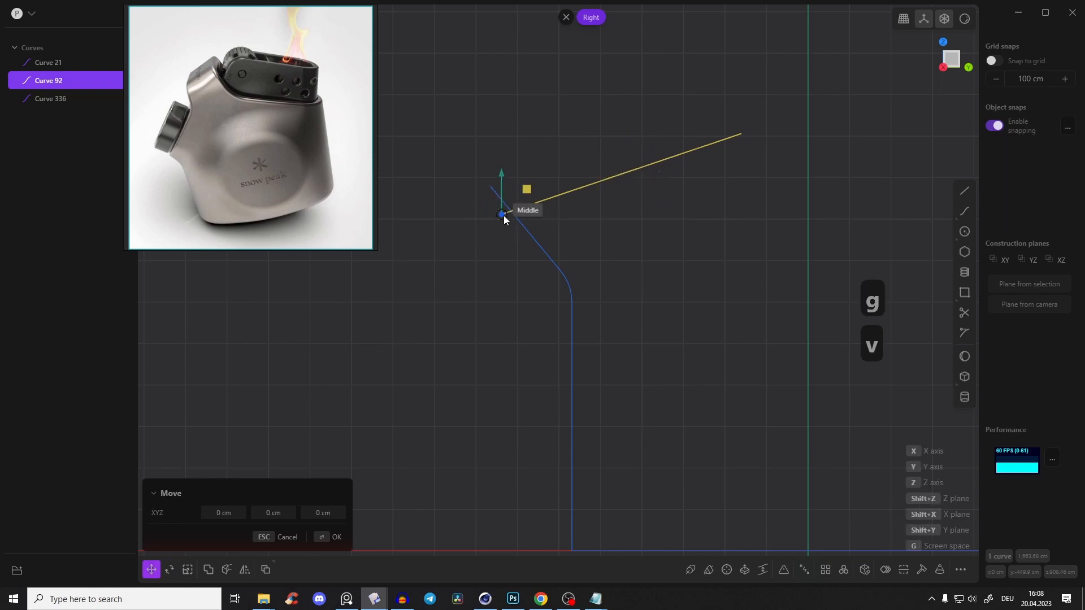
{"action": "left_click", "coordinate": [500, 215]}
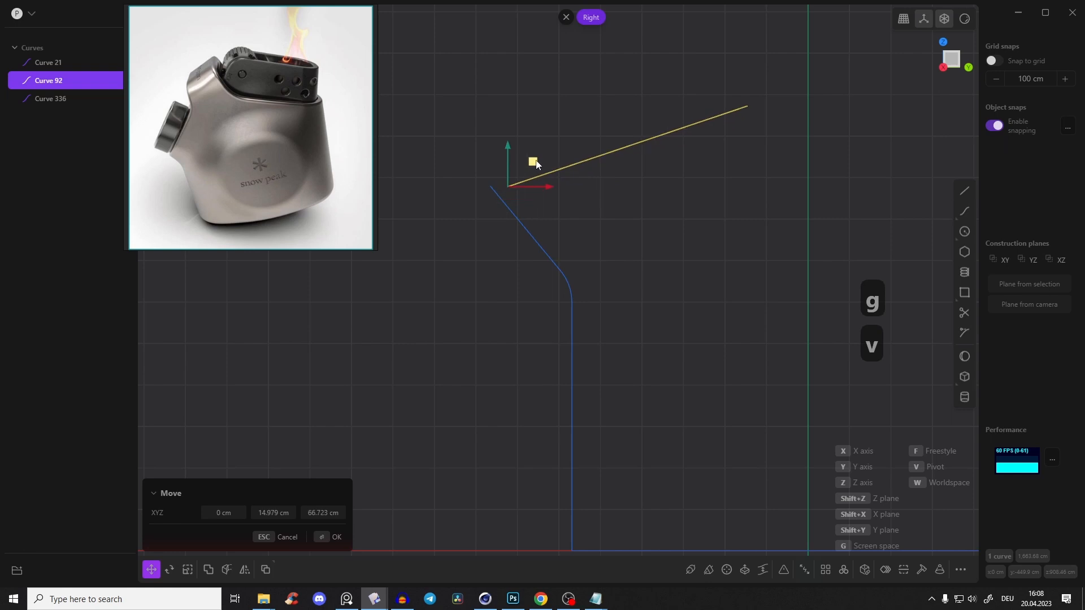
{"action": "left_click", "coordinate": [487, 187]}
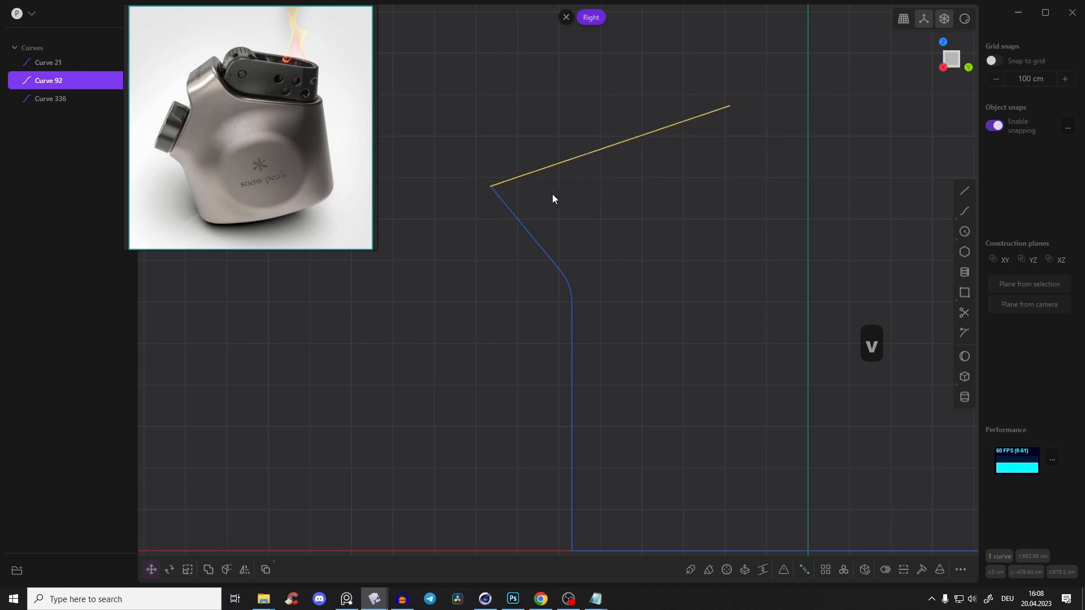
Rotate the tilted slot curve a further 11.5° or so around X, pivoting on its lower end point
{"action": "left_click", "coordinate": [681, 248]}
{"action": "right_click_drag", "start_coordinate": [644, 233], "coordinate": [610, 246]}
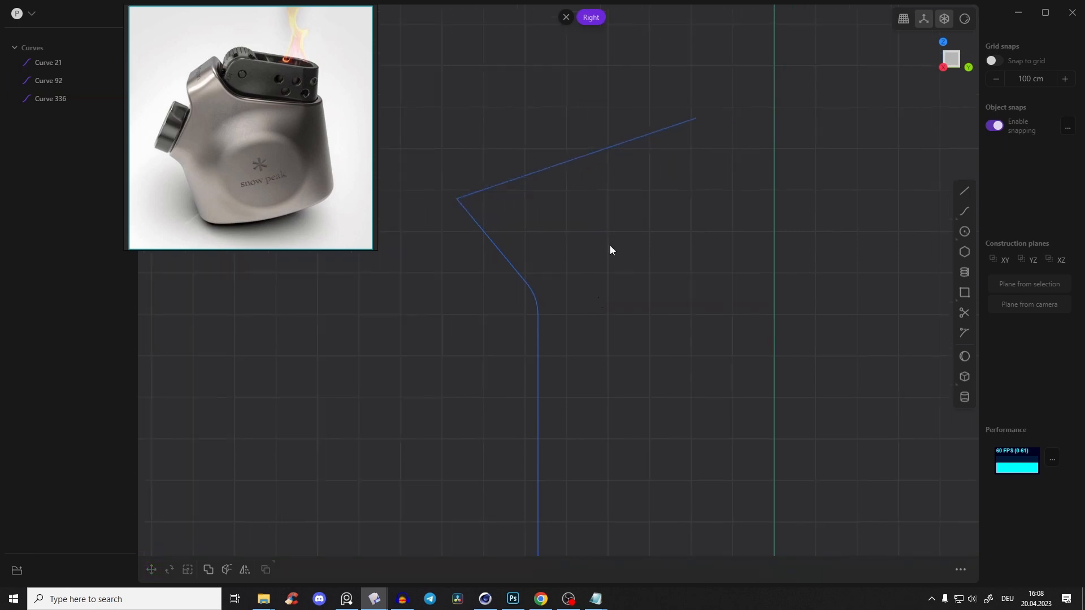
{"action": "left_click", "coordinate": [586, 162]}
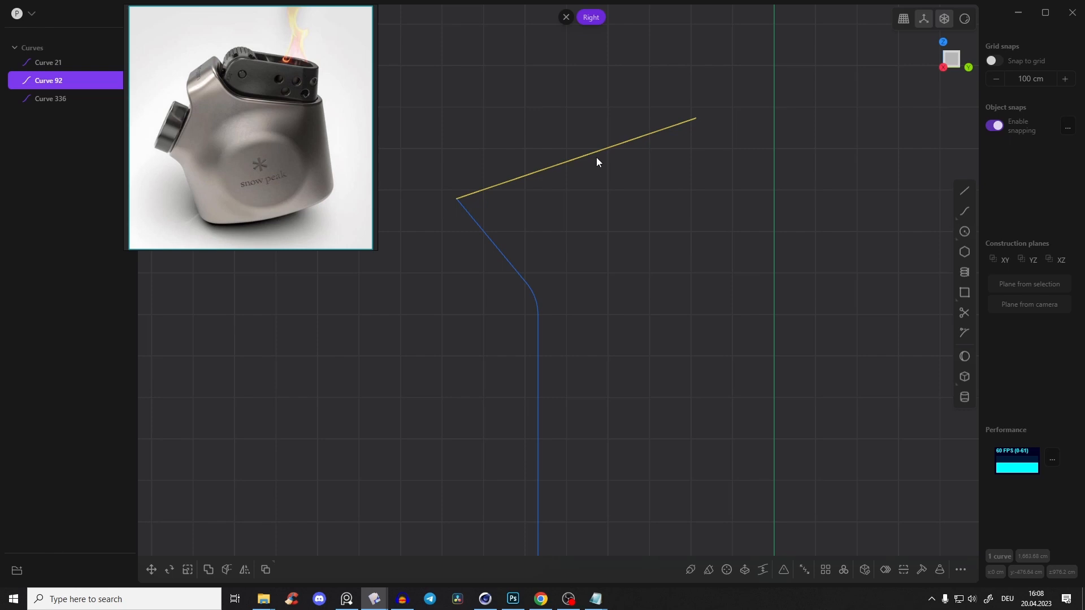
{"action": "key", "text": "r"}
{"action": "key", "text": "v"}
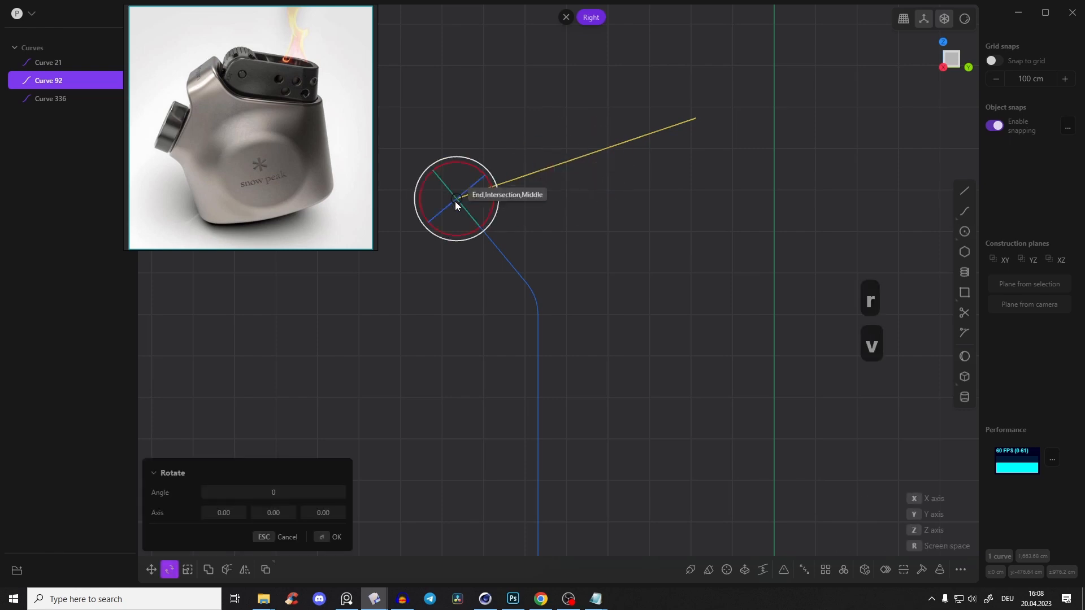
{"action": "left_click", "coordinate": [451, 205]}
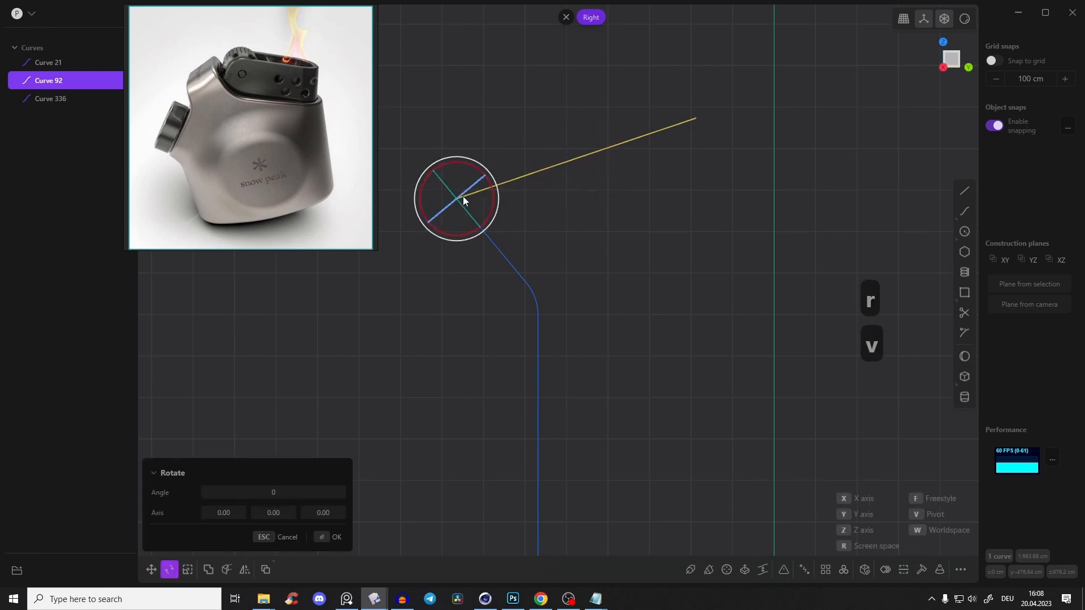
{"action": "left_click_drag", "start_coordinate": [488, 181], "coordinate": [490, 185]}
{"action": "key", "text": "ctrl+z"}
{"action": "key", "text": "r"}
{"action": "key", "text": "v"}
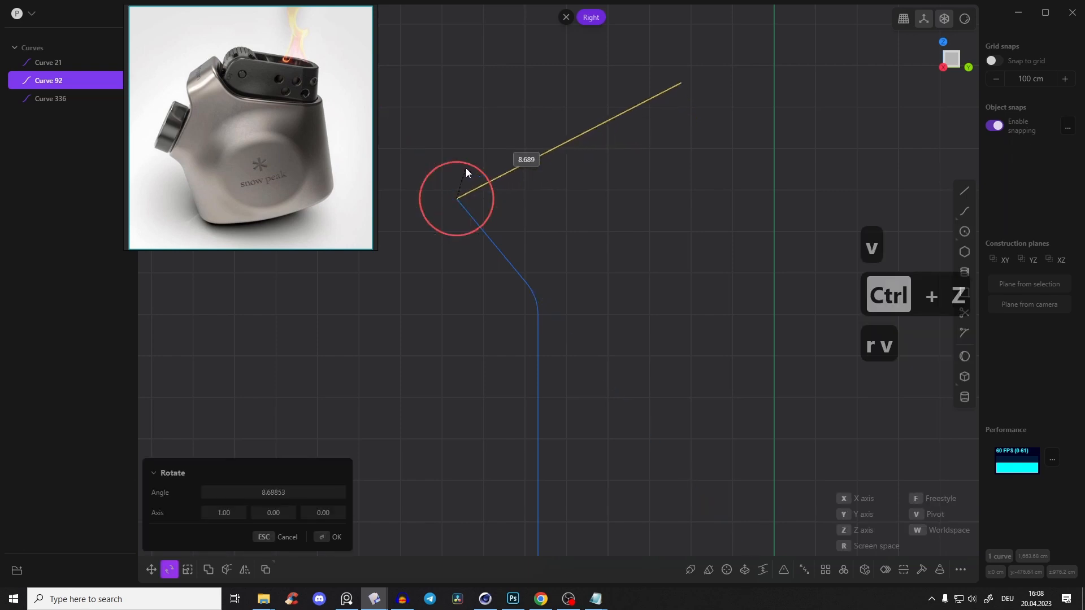
{"action": "left_click", "coordinate": [463, 168]}
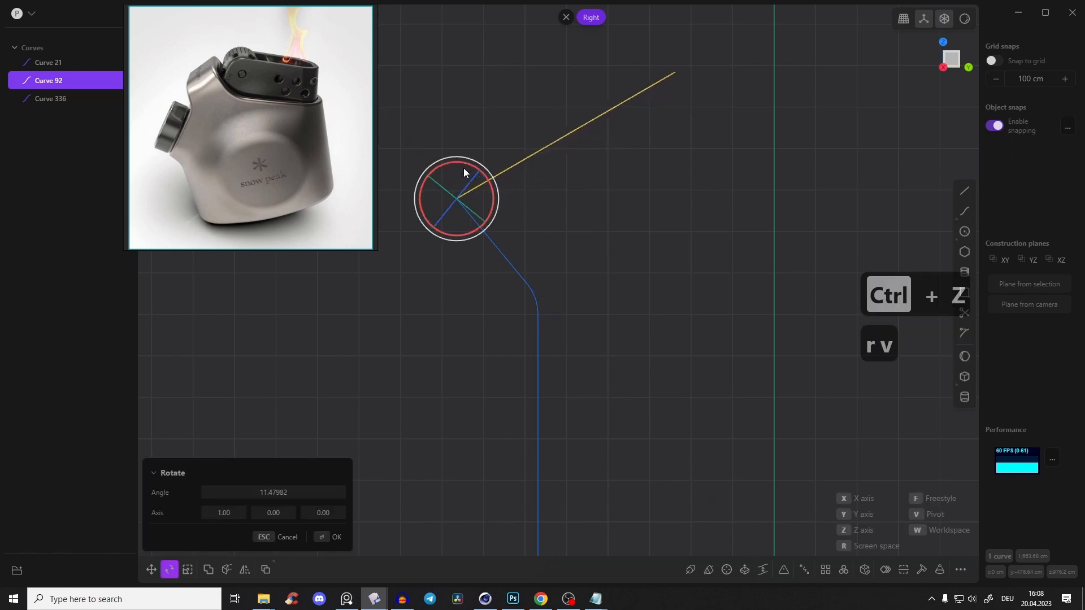
{"action": "left_click_drag", "start_coordinate": [444, 169], "coordinate": [445, 172]}
{"action": "right_click", "coordinate": [657, 171]}
Duplicate the tilted slot curve and move the copy about 658 cm along Y
{"action": "scroll", "coordinate": [675, 198], "scroll_direction": "down", "scroll_amount": 4}
{"action": "middle_click_drag", "start_coordinate": [699, 202], "coordinate": [542, 189], "text": "shift"}
{"action": "left_click", "coordinate": [601, 229]}
{"action": "left_click", "coordinate": [543, 189]}
{"action": "key", "text": "d"}
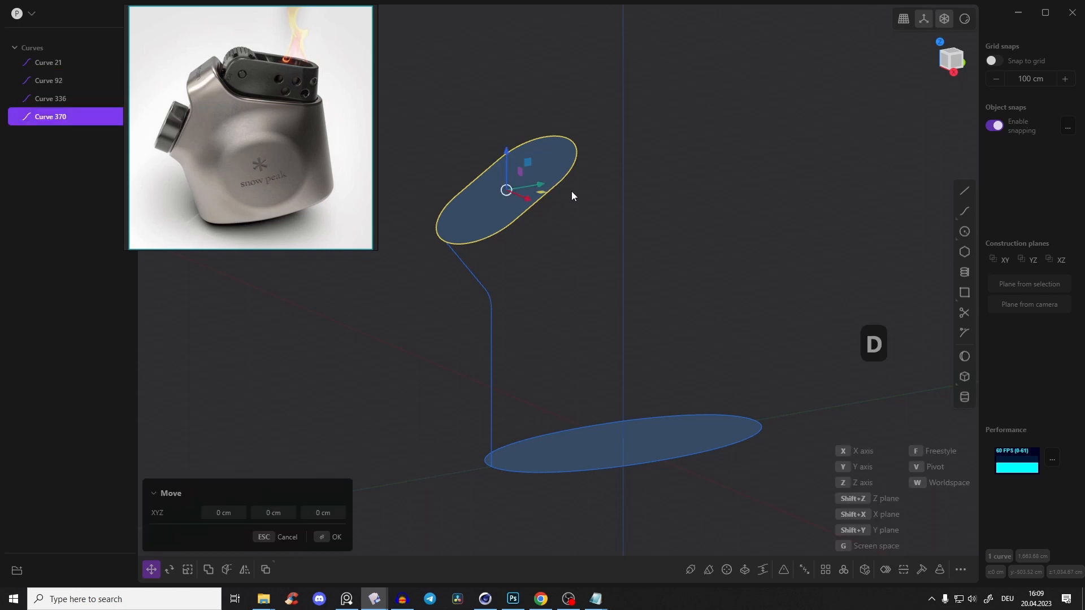
{"action": "left_click_drag", "start_coordinate": [544, 194], "coordinate": [660, 175]}
{"action": "middle_click_drag", "start_coordinate": [660, 175], "coordinate": [589, 181]}
Rotate the duplicated slot curve around X in the right view so it slopes down toward positive Y
{"action": "left_click", "coordinate": [961, 63]}
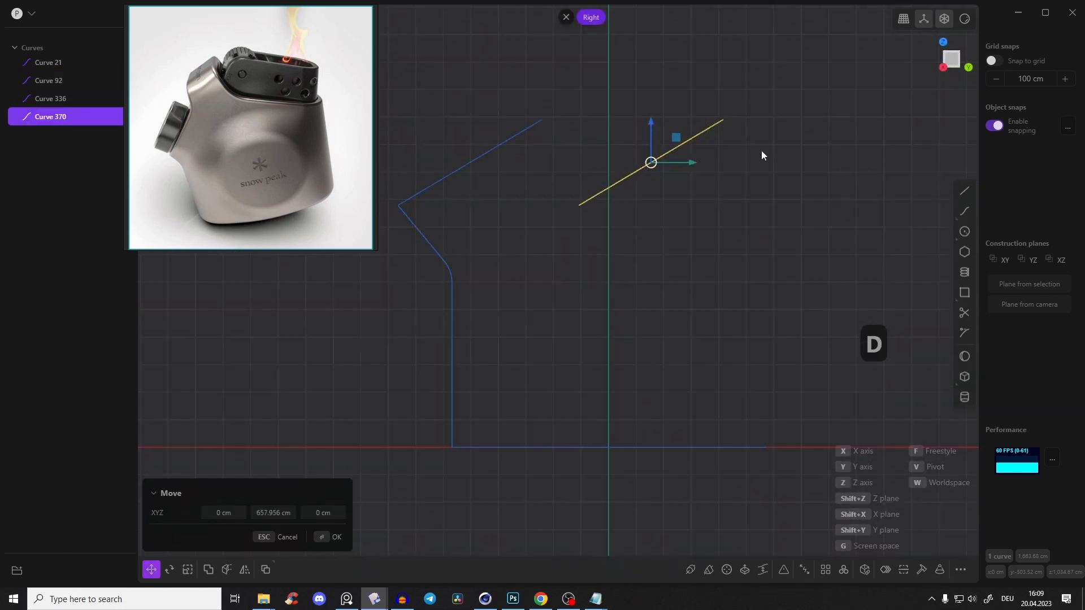
{"action": "key", "text": "e"}
{"action": "key", "text": "r"}
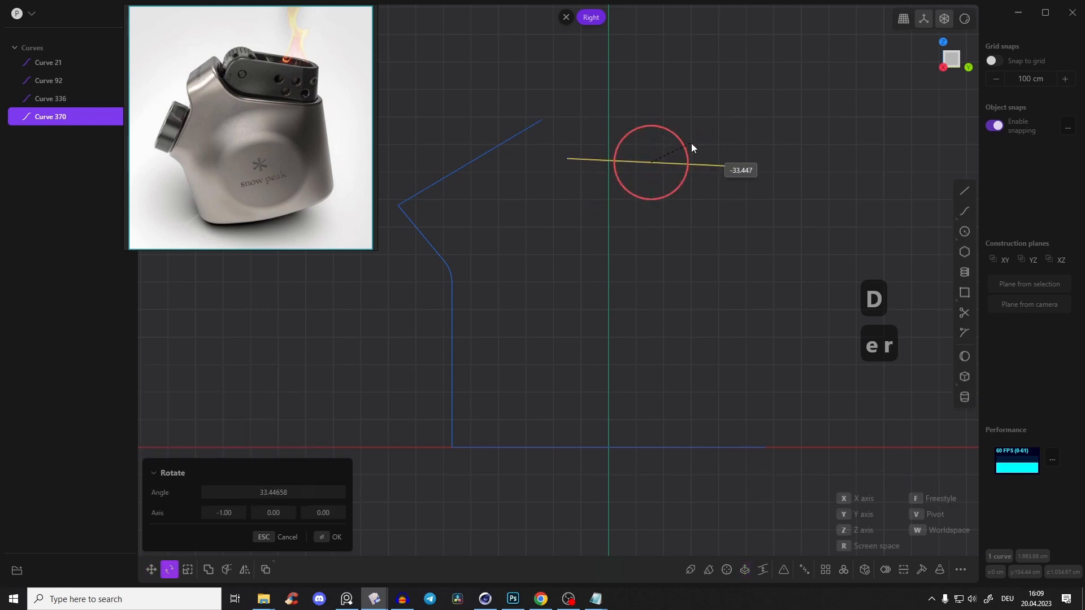
{"action": "left_click", "coordinate": [706, 155]}
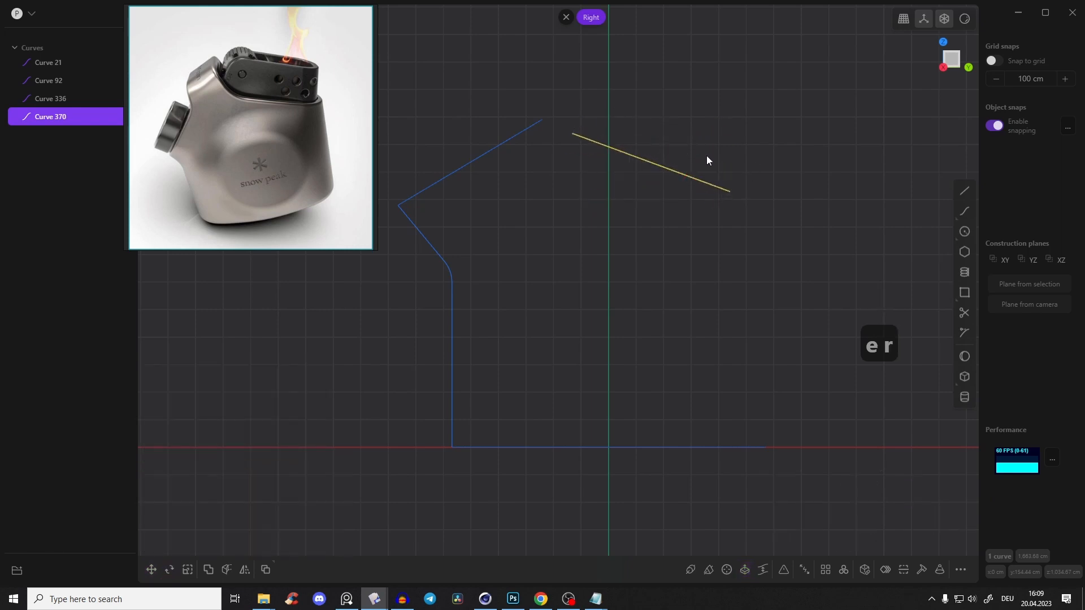
{"action": "key", "text": "g"}
{"action": "key", "text": "g"}
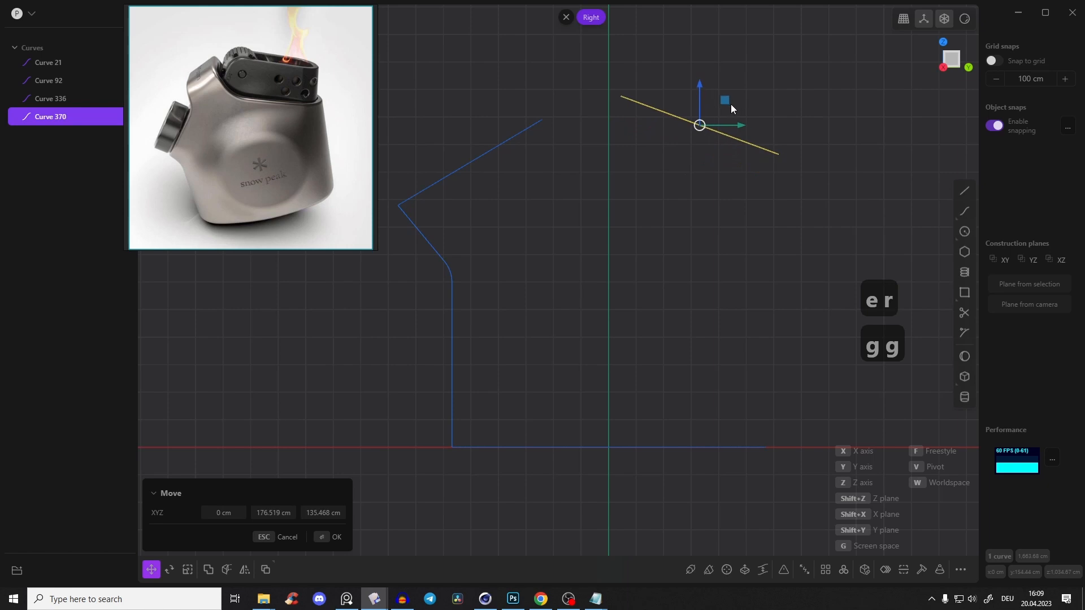
{"action": "key", "text": "Escape"}
Draw a vertical line about 887 cm long upward from the oval's positive Y end
{"action": "right_click_drag", "start_coordinate": [797, 426], "coordinate": [731, 427]}
{"action": "left_click", "coordinate": [731, 427]}
{"action": "left_click", "coordinate": [965, 192]}
{"action": "right_click_drag", "start_coordinate": [659, 245], "coordinate": [696, 279]}
{"action": "scroll", "coordinate": [697, 278], "scroll_direction": "down", "scroll_amount": 3}
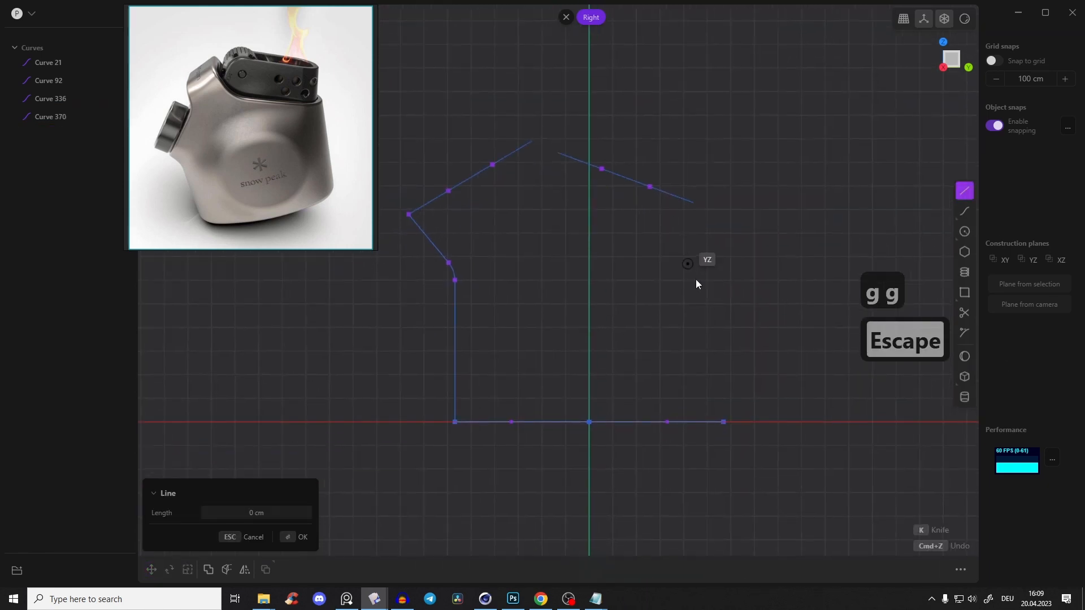
{"action": "left_click", "coordinate": [729, 423]}
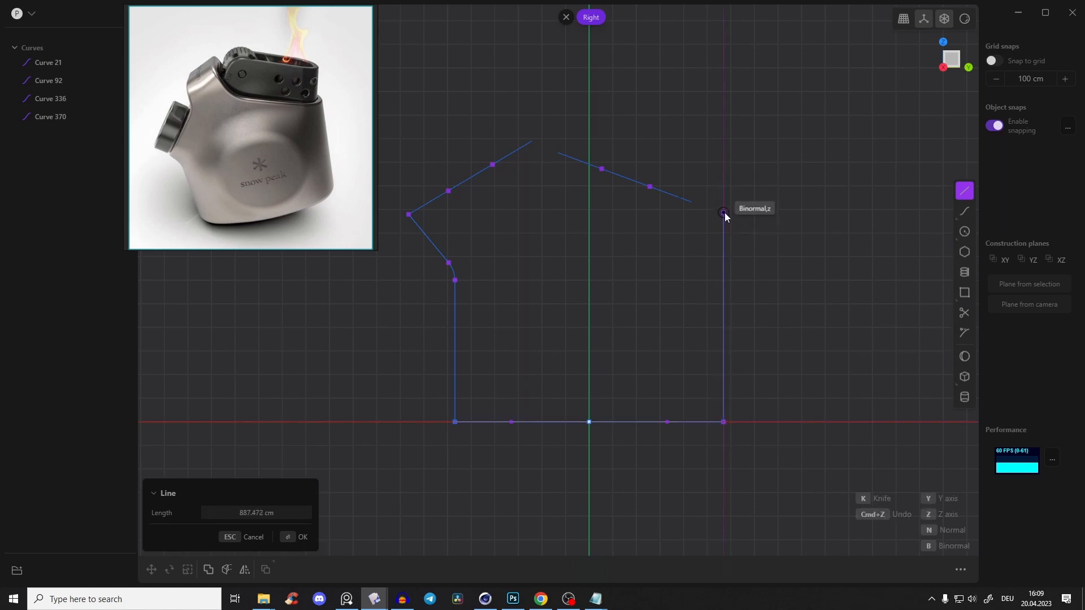
{"action": "left_click", "coordinate": [724, 213]}
Move the duplicated slot curve by its lower end point so it snaps onto the new vertical line's upper end
{"action": "key", "text": "2"}
{"action": "key", "text": "2"}
{"action": "key", "text": "g"}
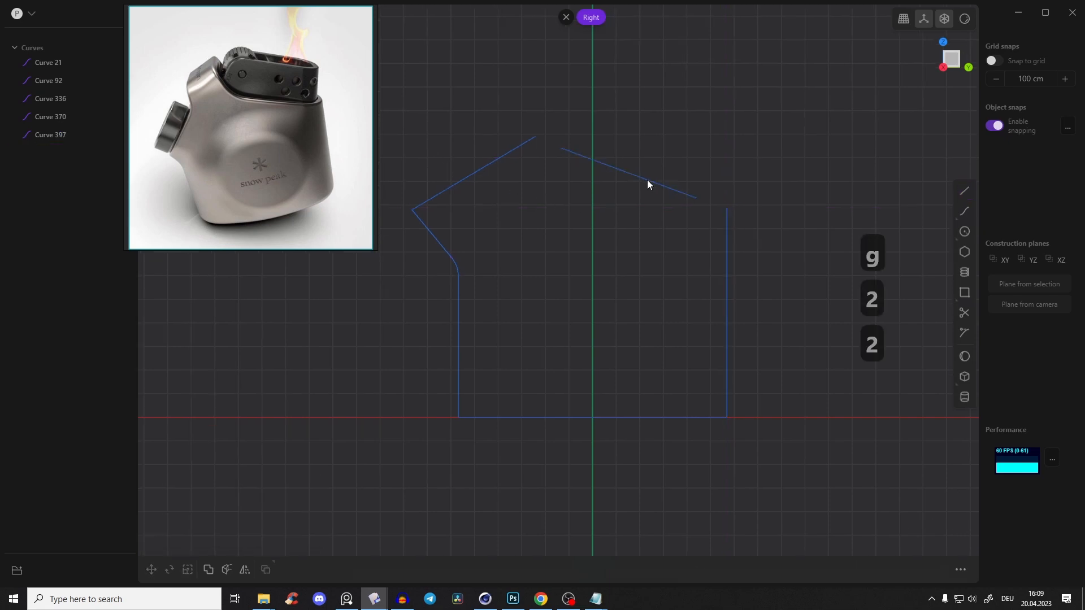
{"action": "left_click", "coordinate": [648, 184]}
{"action": "key", "text": "g"}
{"action": "key", "text": "v"}
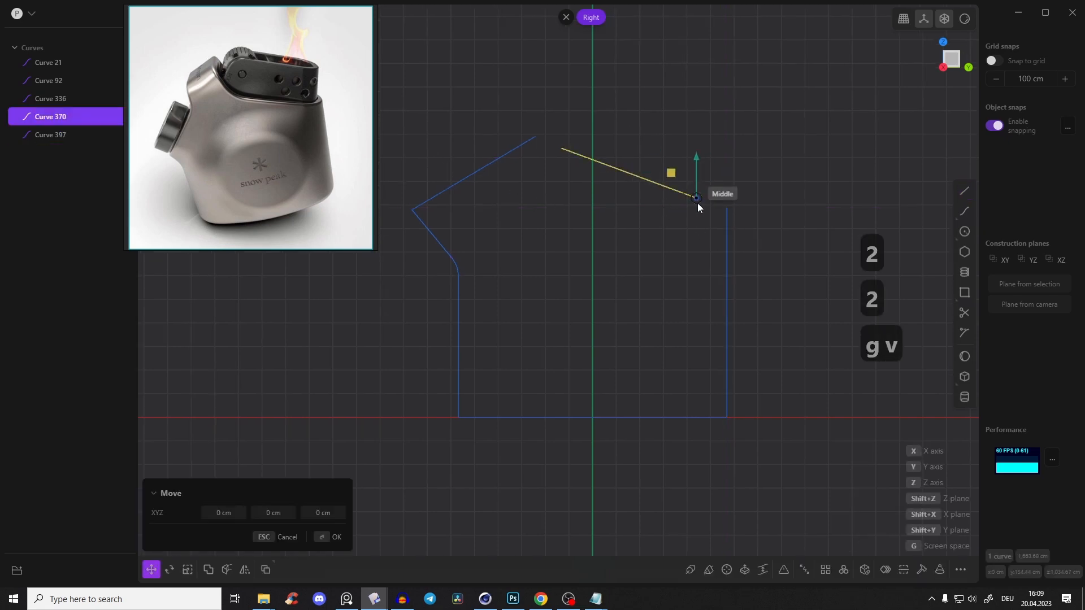
{"action": "left_click", "coordinate": [699, 202]}
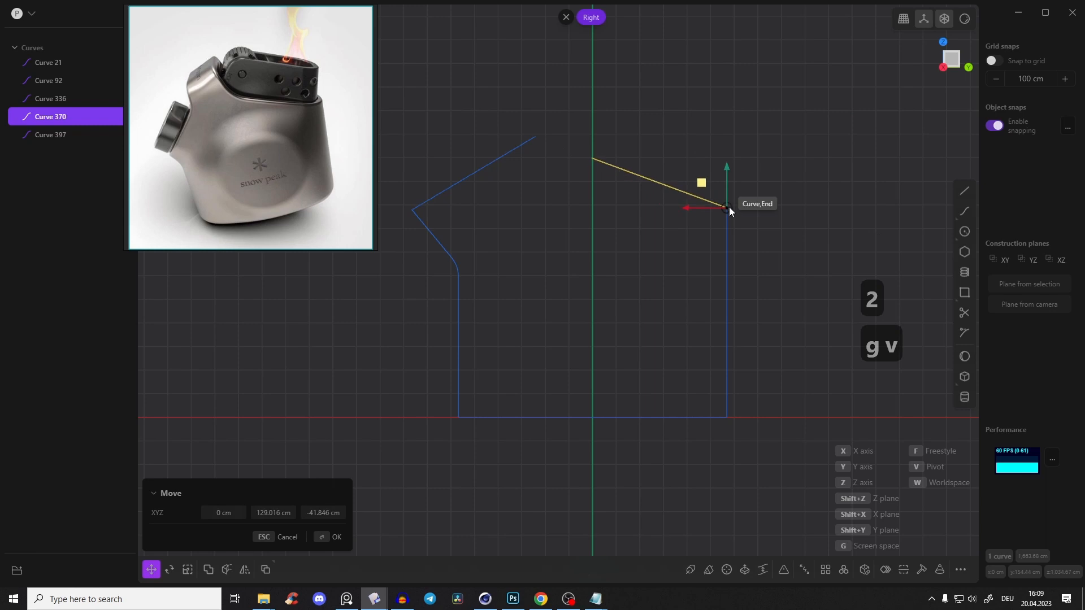
{"action": "left_click", "coordinate": [730, 206]}
{"action": "left_click", "coordinate": [761, 167]}
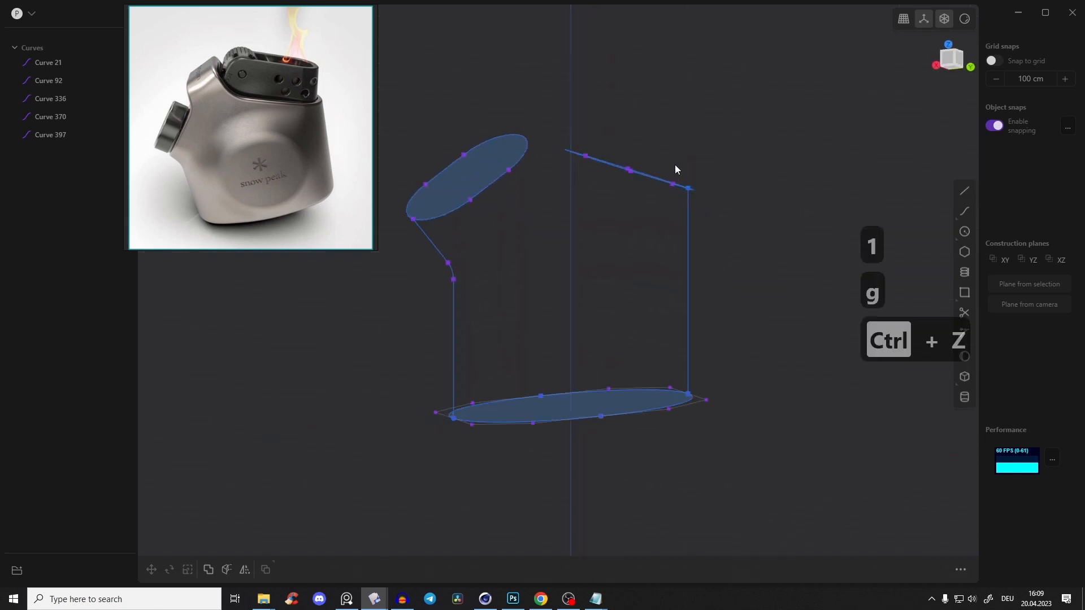
Examine both slot curves and the guide lines from several angles against the lighter body in the reference photo
{"action": "middle_click_drag", "start_coordinate": [675, 164], "coordinate": [772, 150]}
{"action": "left_click_drag", "start_coordinate": [772, 146], "coordinate": [700, 182]}
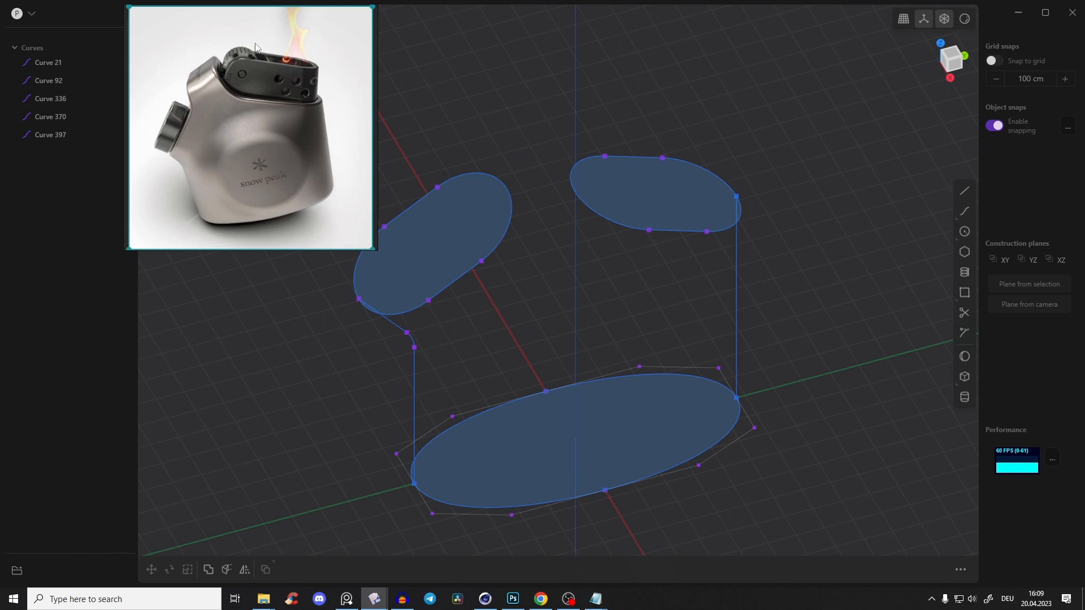
{"action": "key", "text": "2"}
{"action": "left_click", "coordinate": [648, 165]}
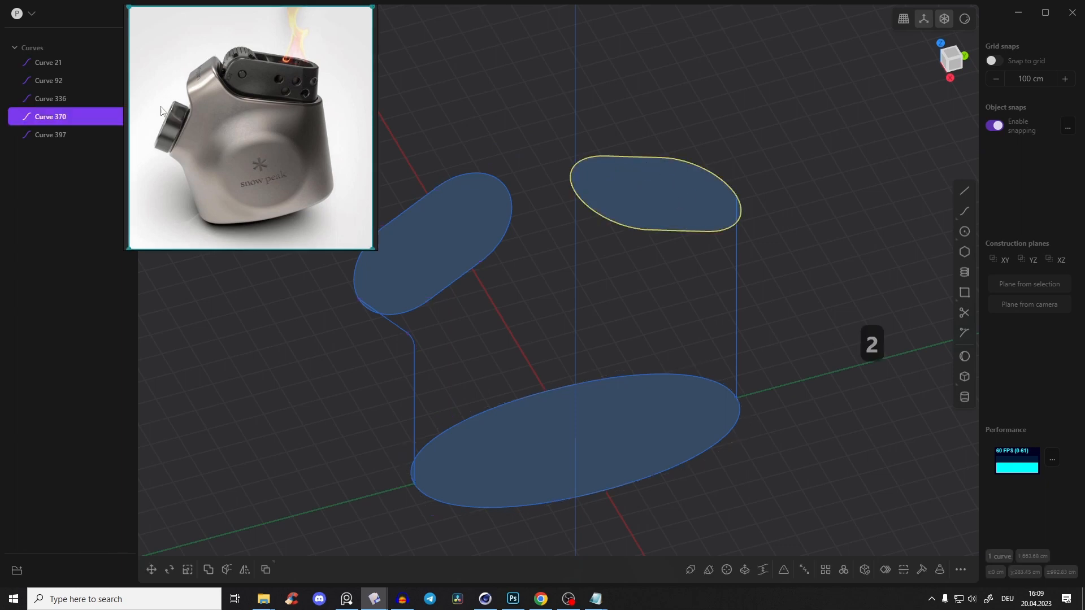
{"action": "left_click", "coordinate": [409, 215]}
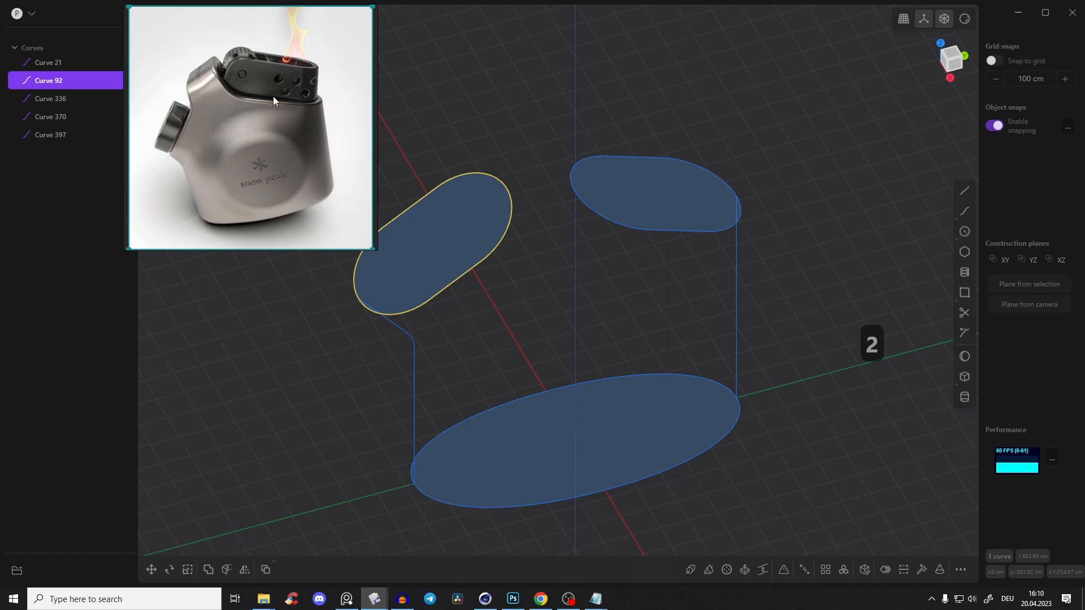
{"action": "middle_click_drag", "start_coordinate": [601, 168], "coordinate": [383, 121]}
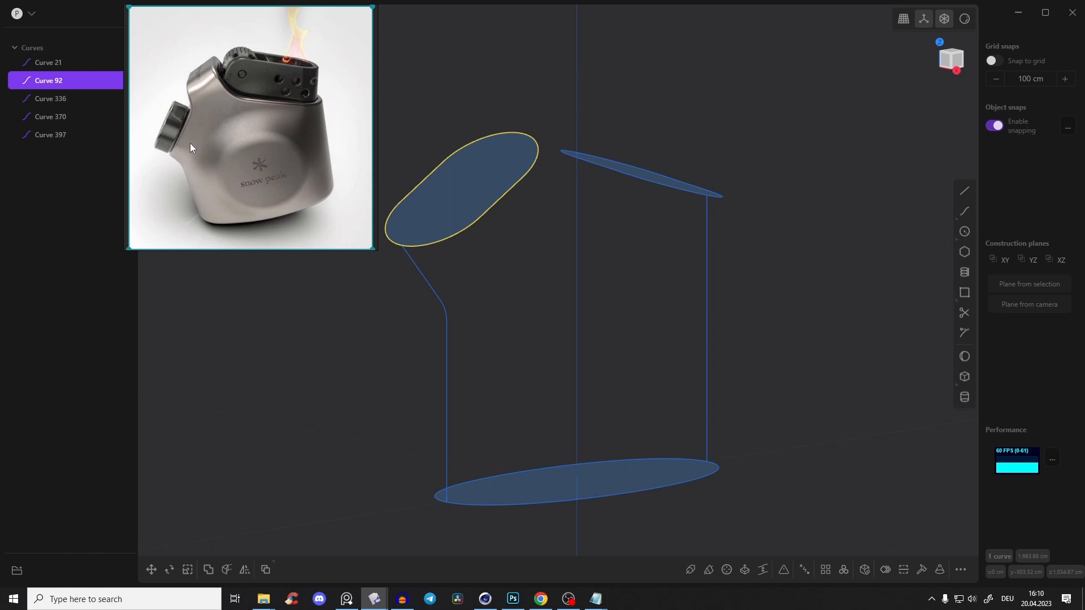
{"action": "scroll", "coordinate": [198, 141], "scroll_direction": "up", "scroll_amount": 3}
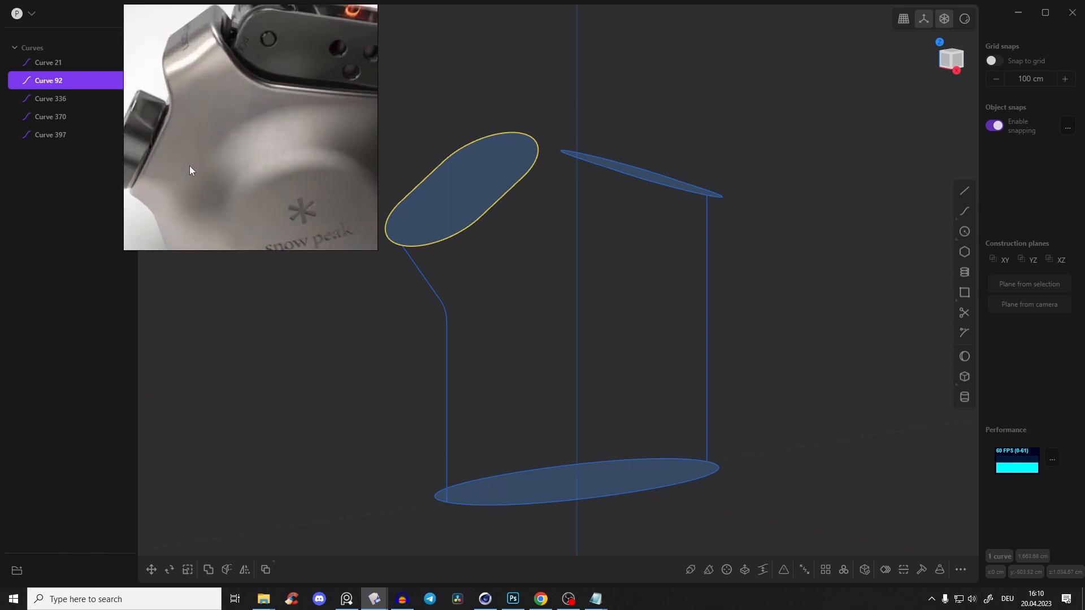
{"action": "scroll", "coordinate": [191, 162], "scroll_direction": "down", "scroll_amount": 3}
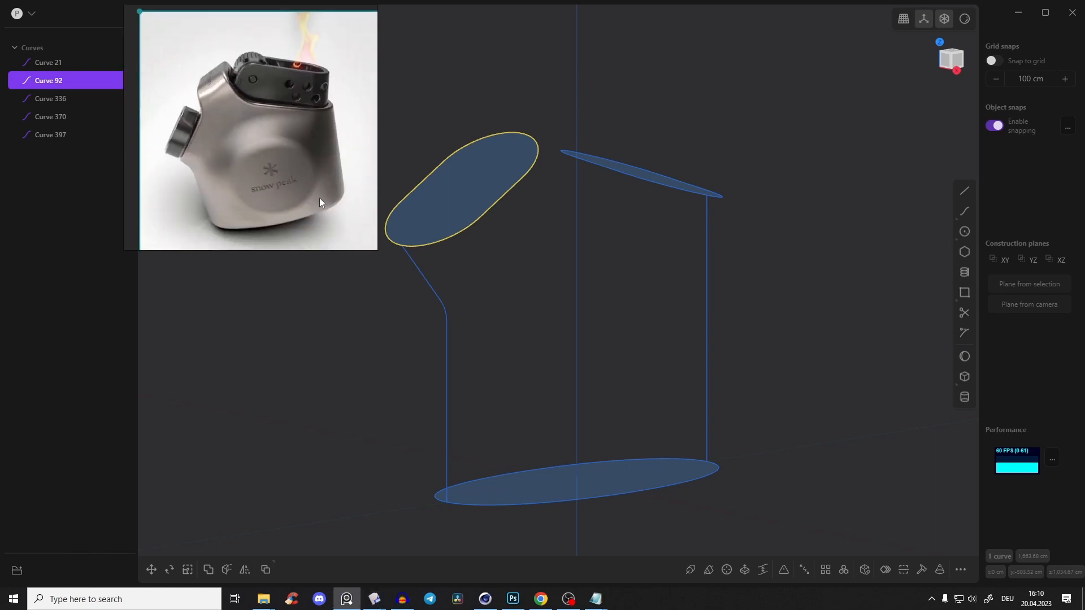
{"action": "middle_click_drag", "start_coordinate": [528, 251], "coordinate": [710, 334]}
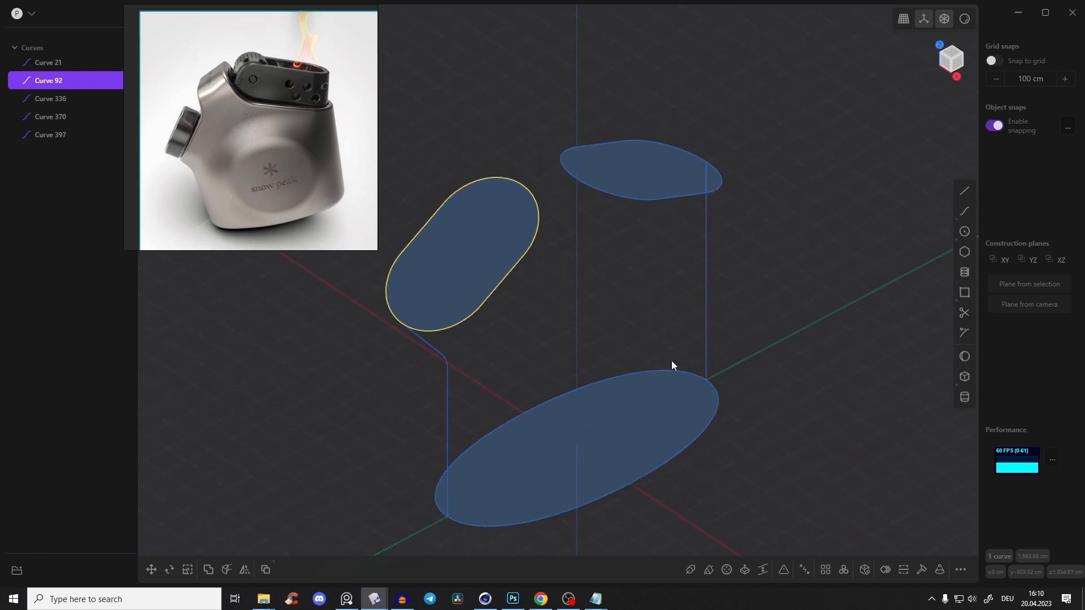
{"action": "middle_click_drag", "start_coordinate": [739, 410], "coordinate": [791, 107]}
Try to draw a control point curve in the front view from the first slot curve's positive X side down toward the oval
{"action": "mouse_move", "coordinate": [961, 211]}
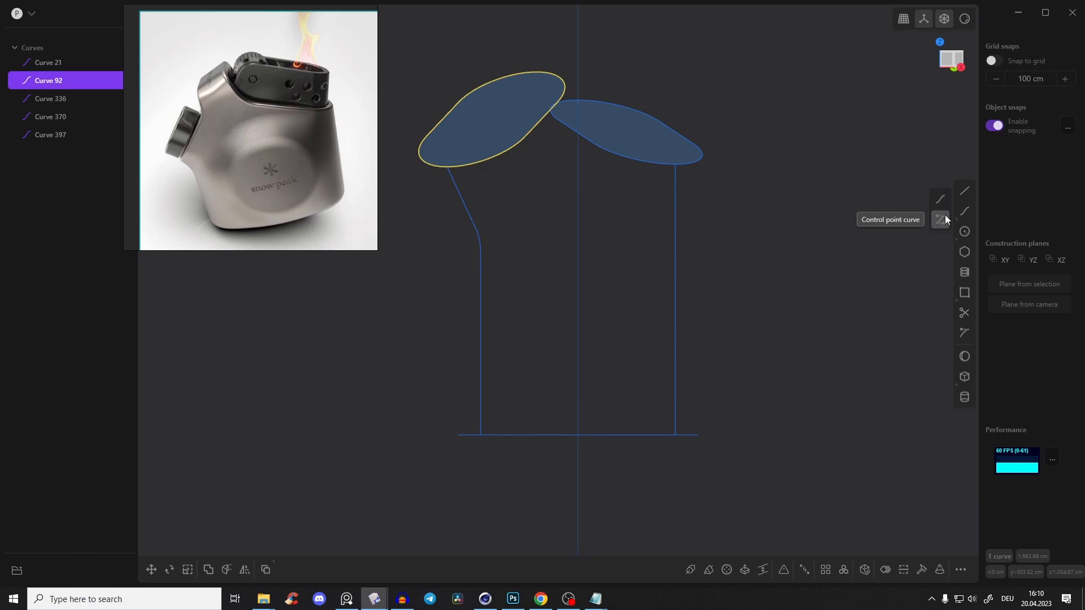
{"action": "left_click", "coordinate": [941, 219]}
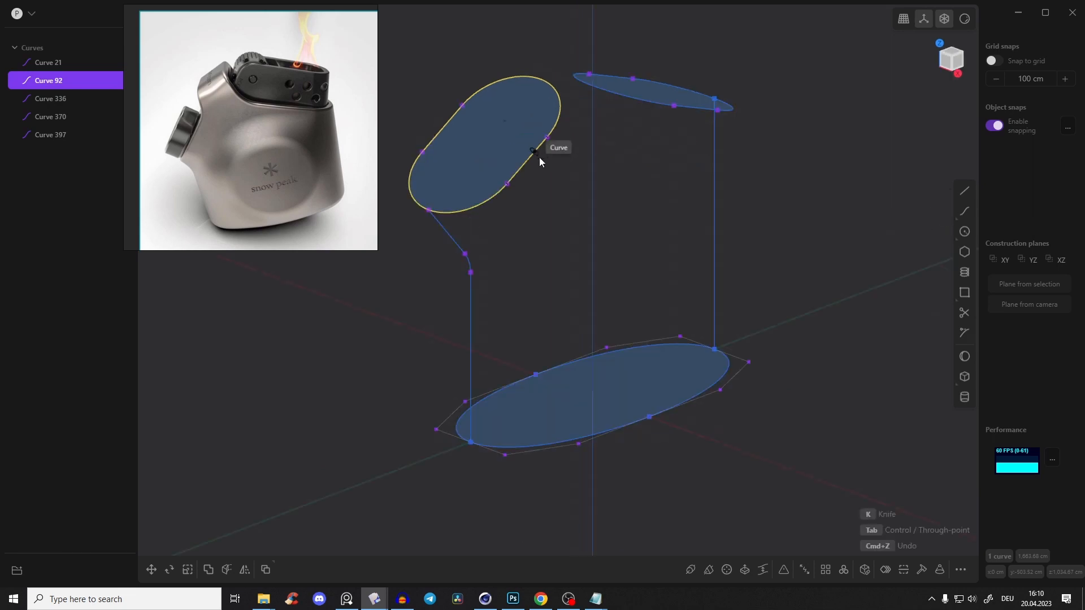
{"action": "left_click", "coordinate": [530, 169]}
{"action": "middle_click_drag", "start_coordinate": [546, 201], "coordinate": [593, 195]}
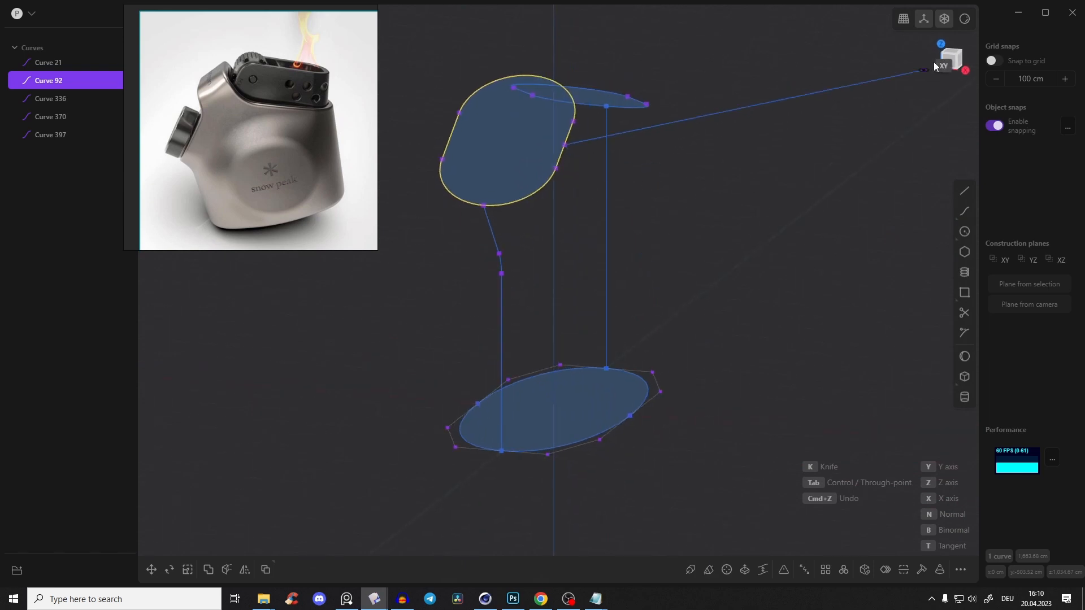
{"action": "left_click", "coordinate": [951, 59]}
{"action": "scroll", "coordinate": [601, 180], "scroll_direction": "up", "scroll_amount": 4}
{"action": "scroll", "coordinate": [589, 162], "scroll_direction": "up", "scroll_amount": 3}
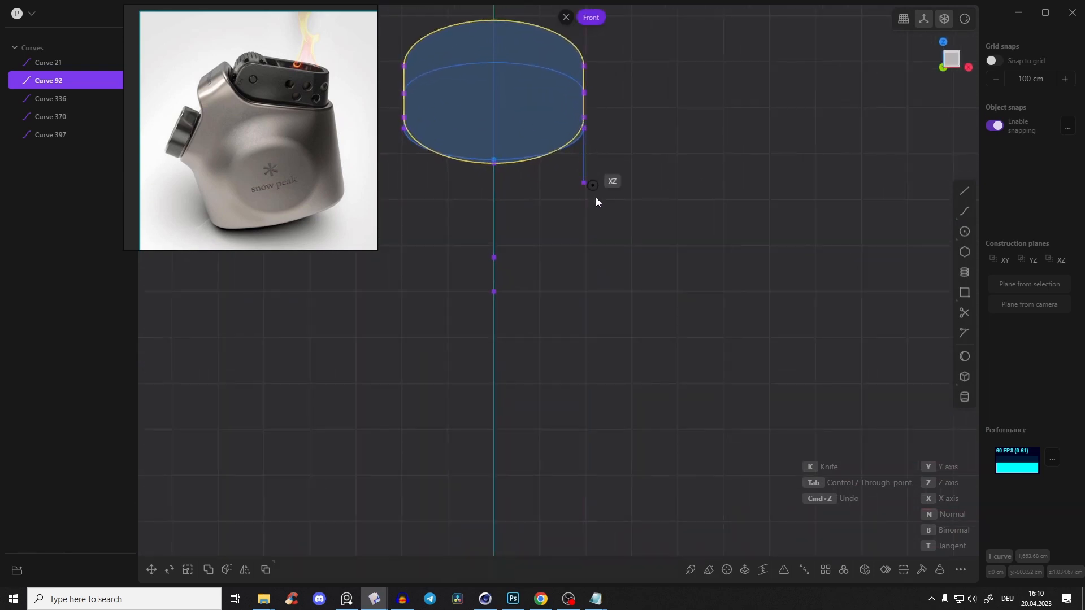
{"action": "scroll", "coordinate": [590, 208], "scroll_direction": "down", "scroll_amount": 6}
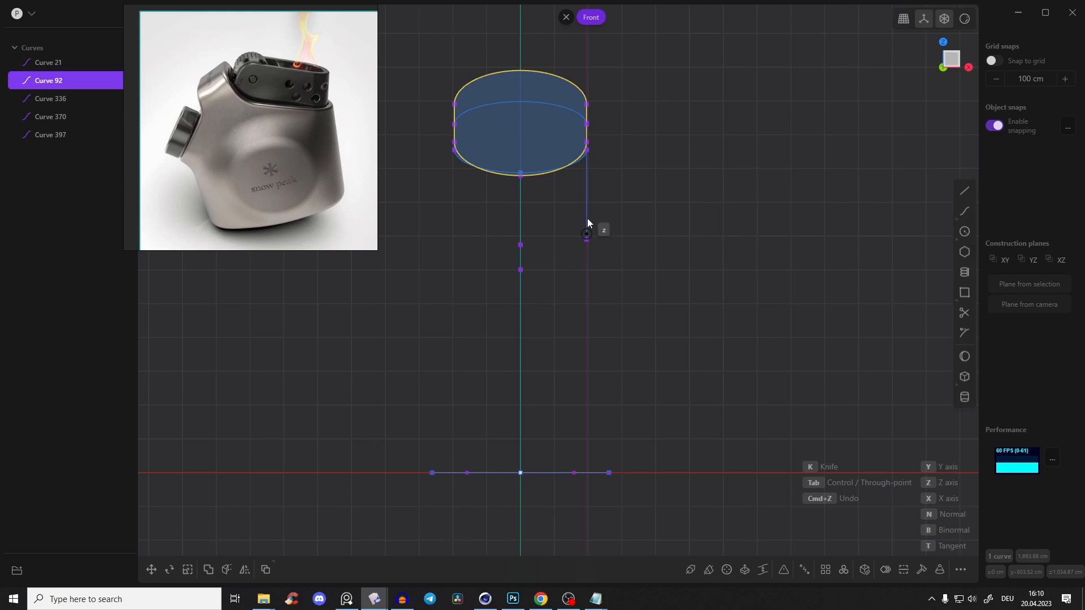
{"action": "left_click", "coordinate": [587, 249]}
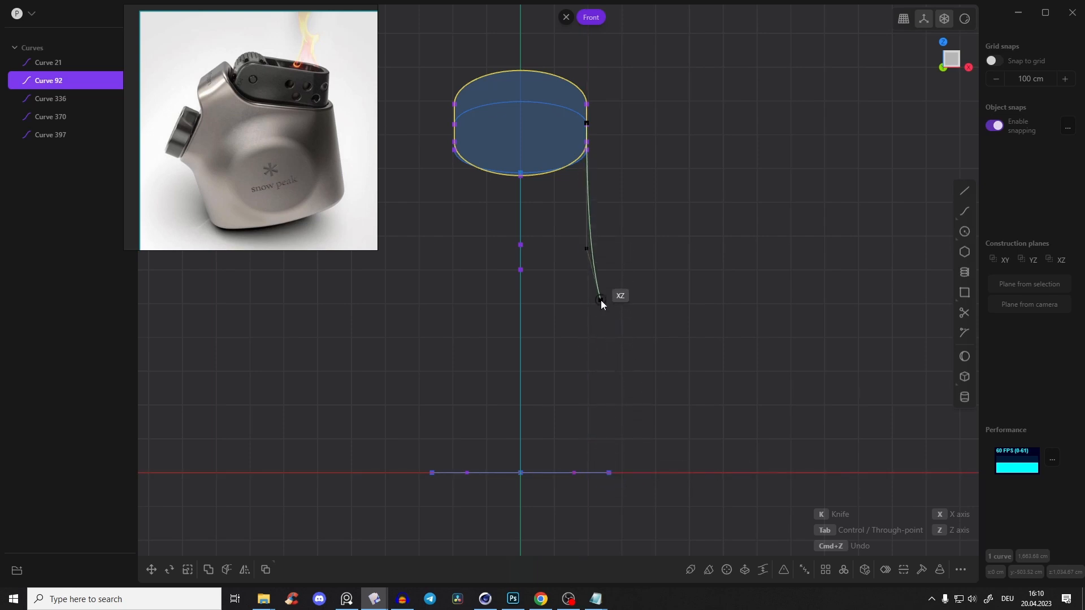
{"action": "left_click", "coordinate": [610, 474]}
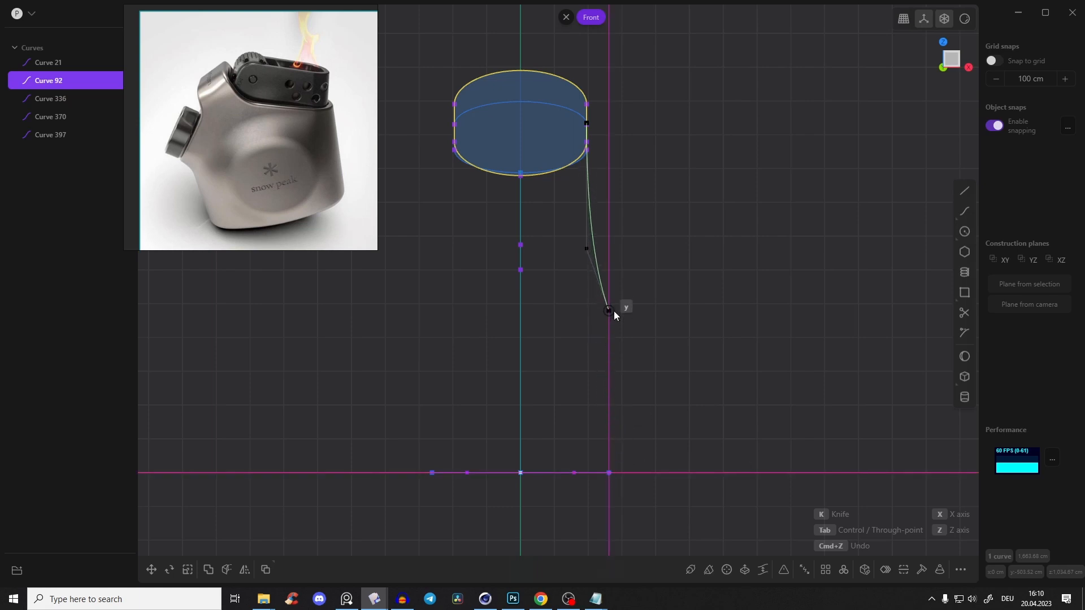
{"action": "left_click", "coordinate": [614, 311]}
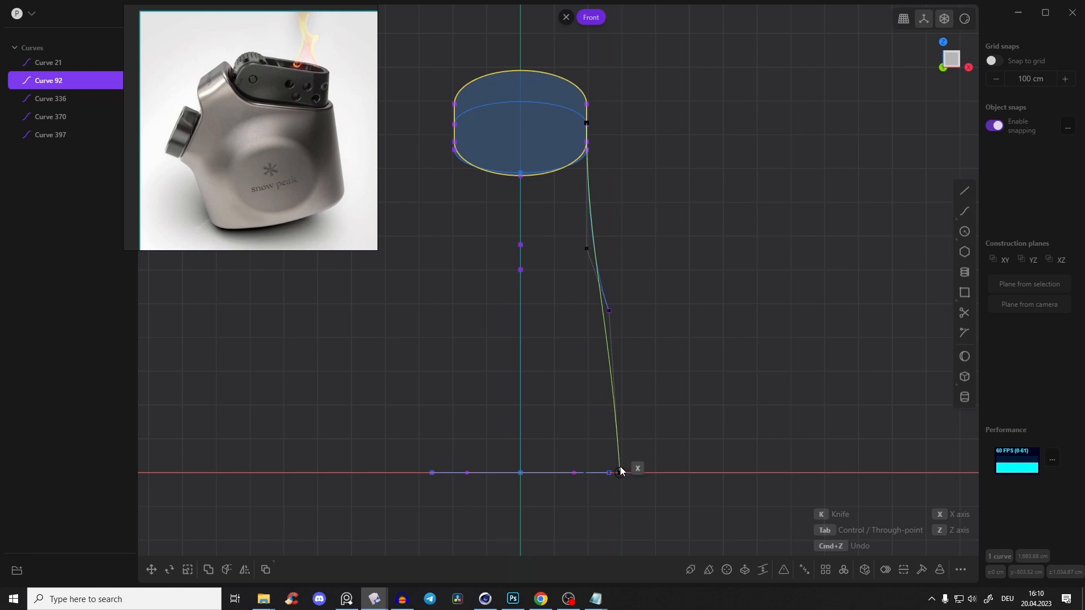
{"action": "right_click", "coordinate": [616, 384]}
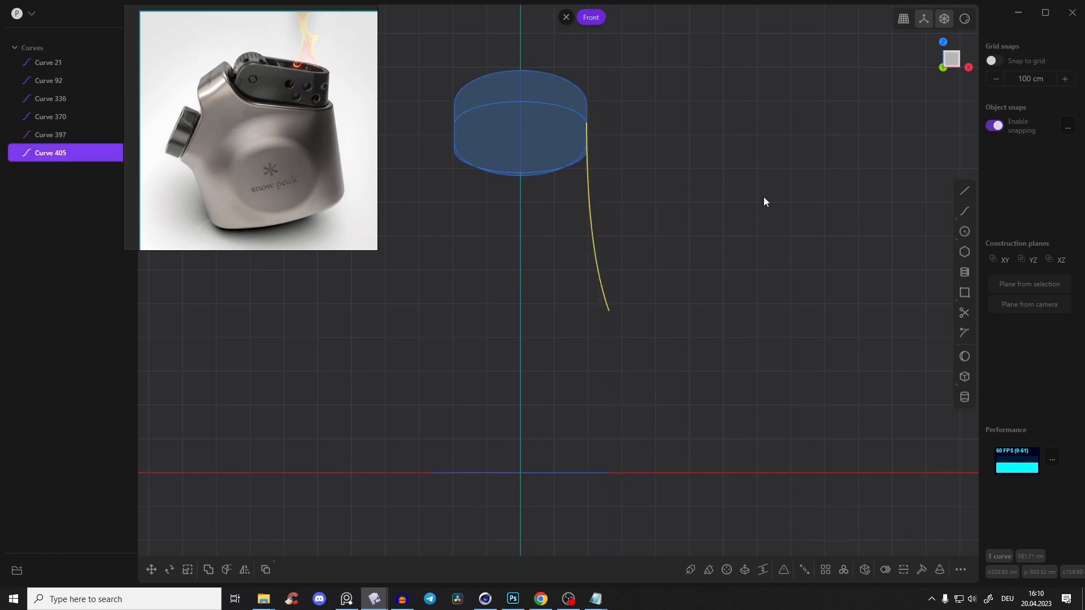
Delete the control point curve hanging from the slot's side
{"action": "middle_click_drag", "start_coordinate": [591, 246], "coordinate": [600, 263]}
{"action": "key", "text": "ctrl+z"}
{"action": "key", "text": "Escape"}
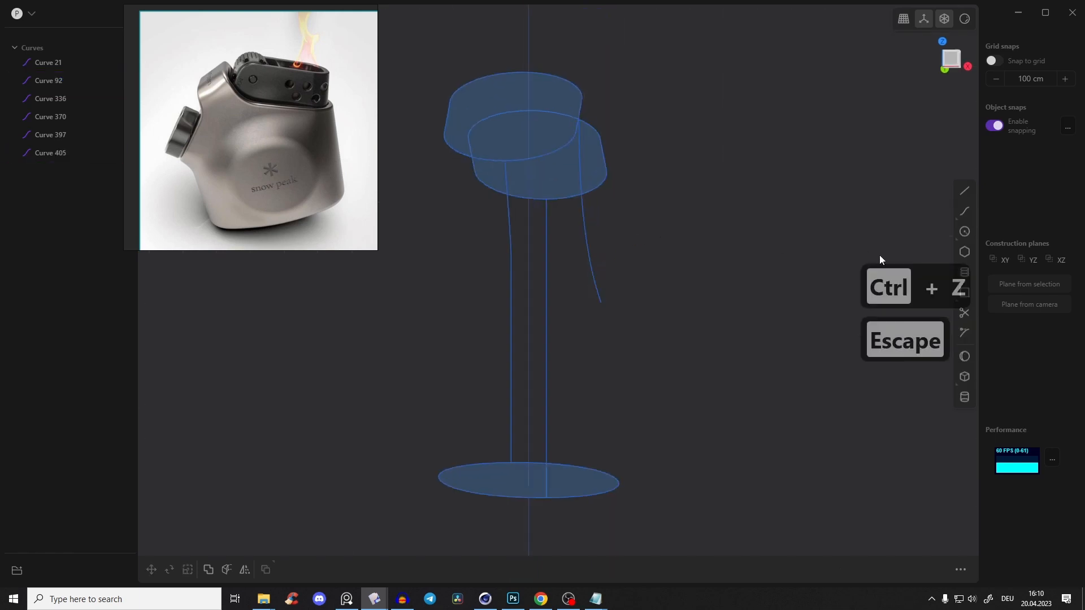
{"action": "left_click", "coordinate": [583, 242]}
{"action": "key", "text": "Delete"}
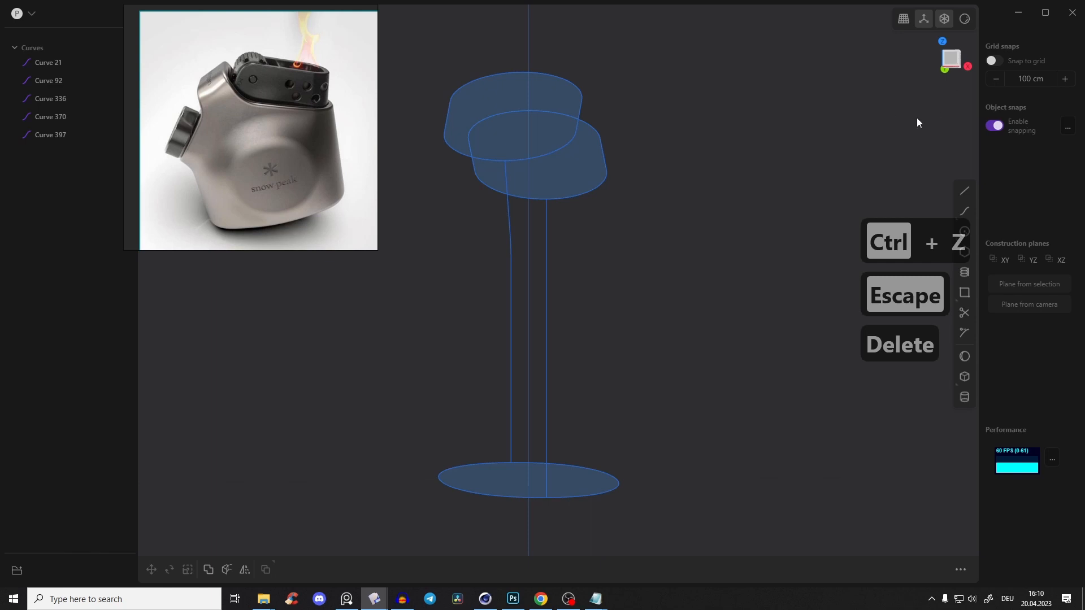
Draw a control point curve in the front view from the midpoint of the first slot's positive X side down to the oval's widest point
{"action": "middle_click_drag", "start_coordinate": [934, 110], "coordinate": [892, 123]}
{"action": "left_click", "coordinate": [943, 223]}
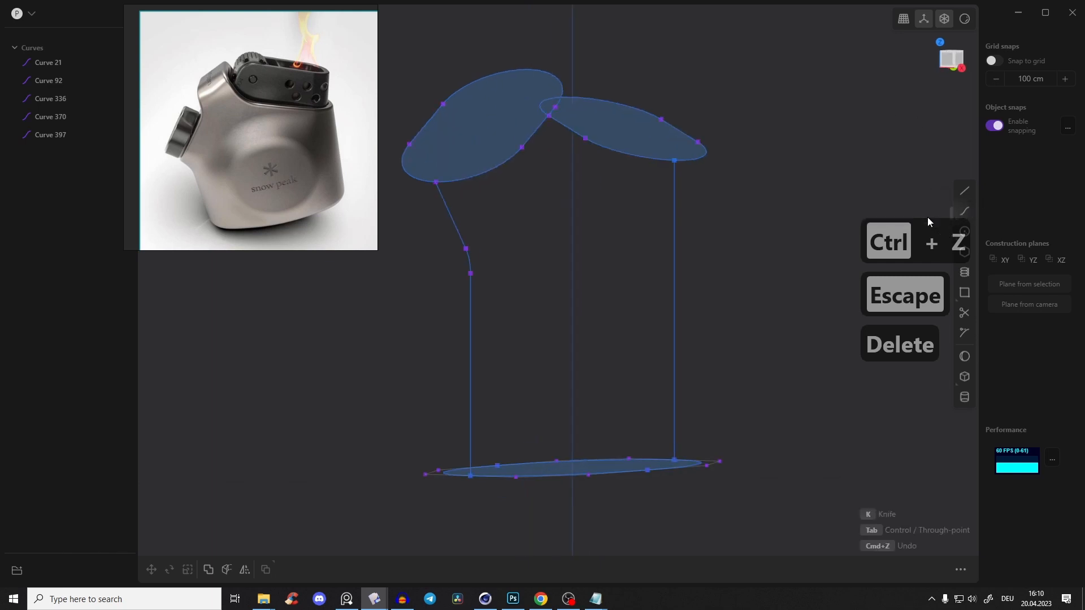
{"action": "left_click", "coordinate": [538, 127]}
{"action": "left_click", "coordinate": [949, 57]}
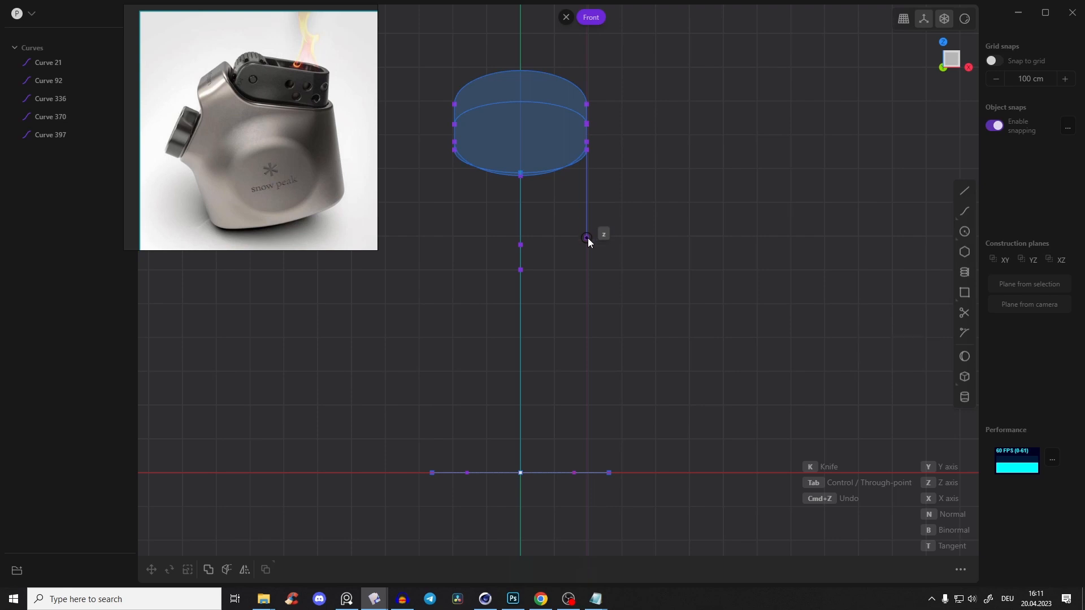
{"action": "left_click", "coordinate": [588, 238]}
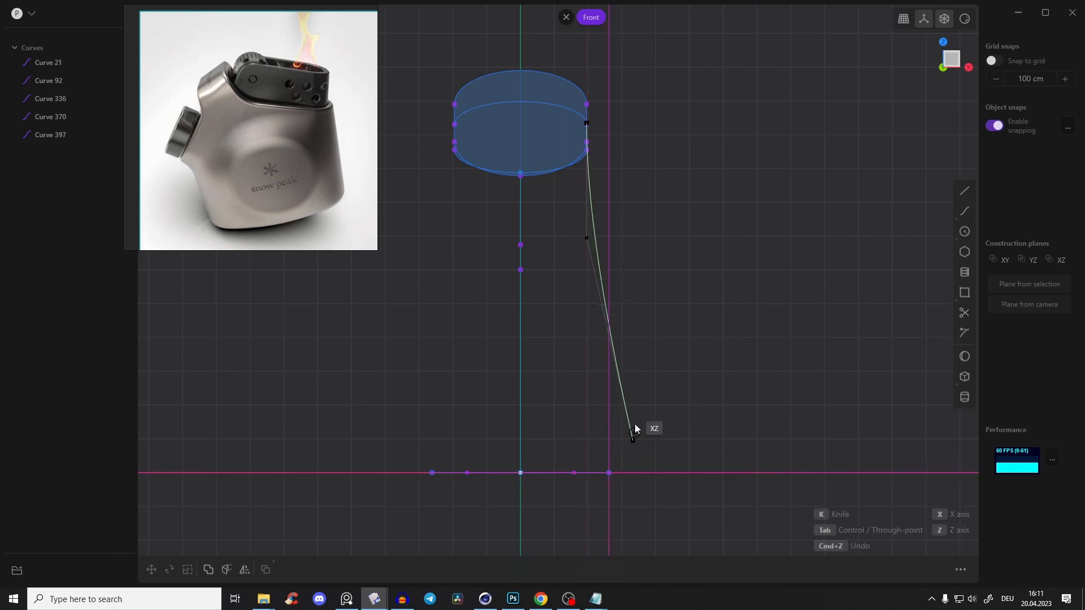
{"action": "left_click", "coordinate": [614, 318]}
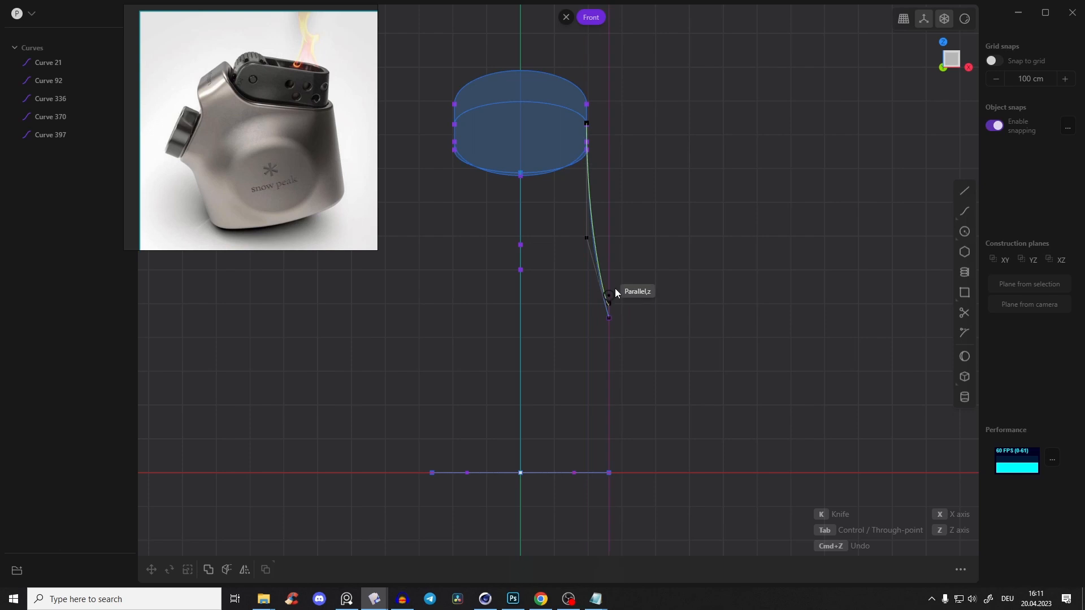
{"action": "double_click", "coordinate": [613, 477]}
{"action": "middle_click_drag", "start_coordinate": [617, 478], "coordinate": [506, 179]}
{"action": "middle_click_drag", "start_coordinate": [508, 398], "coordinate": [509, 444]}
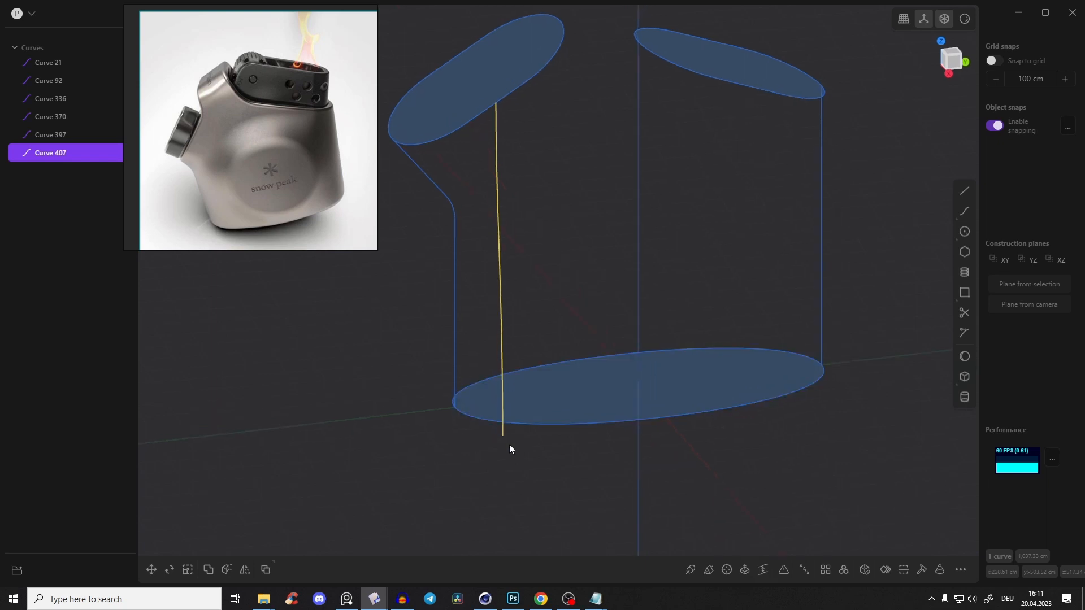
Move the new curve's lower end point so it snaps onto the oval's edge at its positive X side
{"action": "key", "text": "1"}
{"action": "left_click_drag", "start_coordinate": [503, 439], "coordinate": [669, 421]}
{"action": "scroll", "coordinate": [669, 421], "scroll_direction": "up", "scroll_amount": 10}
{"action": "scroll", "coordinate": [619, 410], "scroll_direction": "down", "scroll_amount": 10}
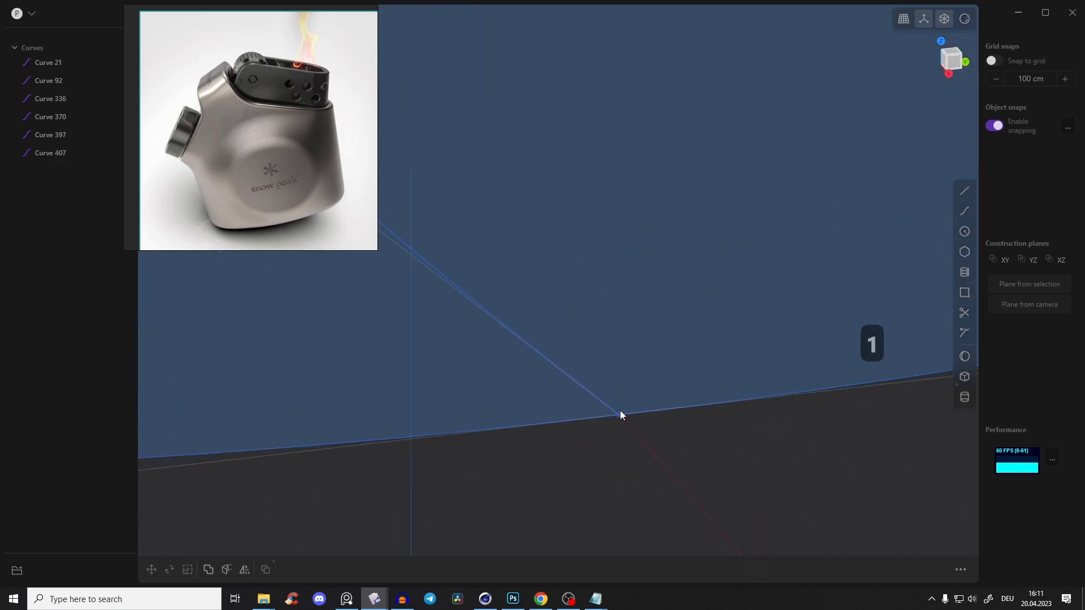
Move the curve's two middle control points about 304 cm along Y in the right view
{"action": "middle_click_drag", "start_coordinate": [575, 265], "coordinate": [566, 224]}
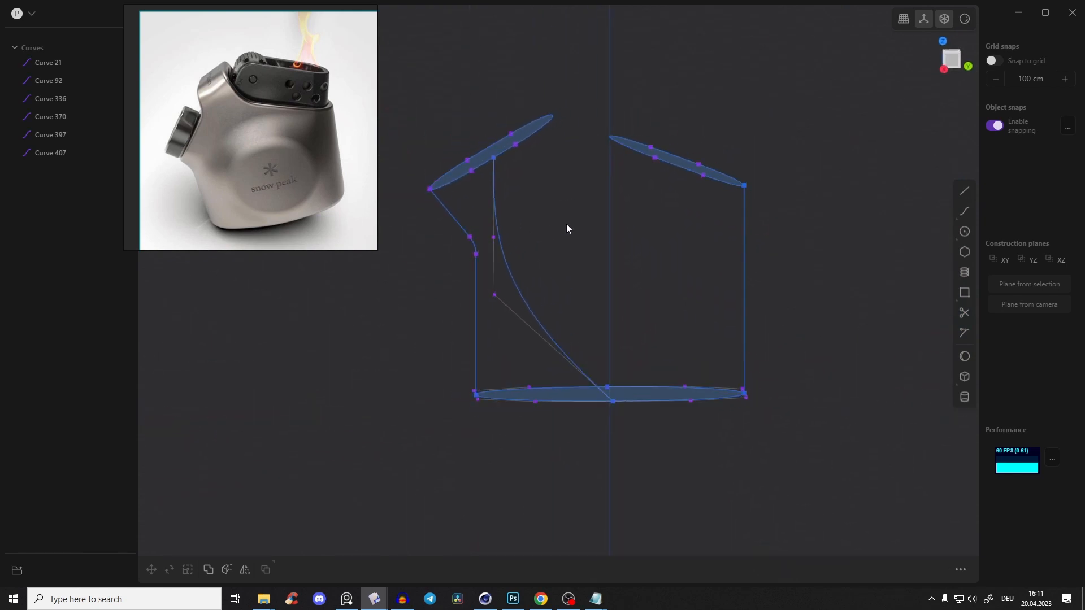
{"action": "left_click", "coordinate": [953, 60]}
{"action": "key", "text": "g"}
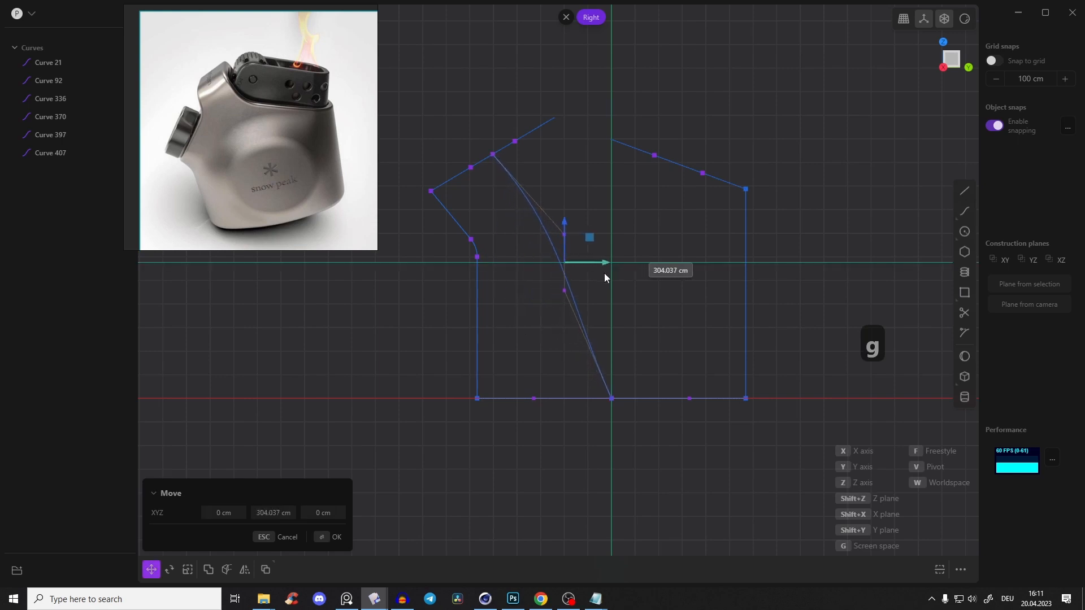
{"action": "left_click_drag", "start_coordinate": [605, 265], "coordinate": [608, 265]}
{"action": "right_click", "coordinate": [588, 206]}
Mirror the first slot's bowed side guide curve across the X axis to the opposite side of the body
{"action": "middle_click_drag", "start_coordinate": [577, 215], "coordinate": [605, 219]}
{"action": "middle_click_drag", "start_coordinate": [544, 164], "coordinate": [574, 177]}
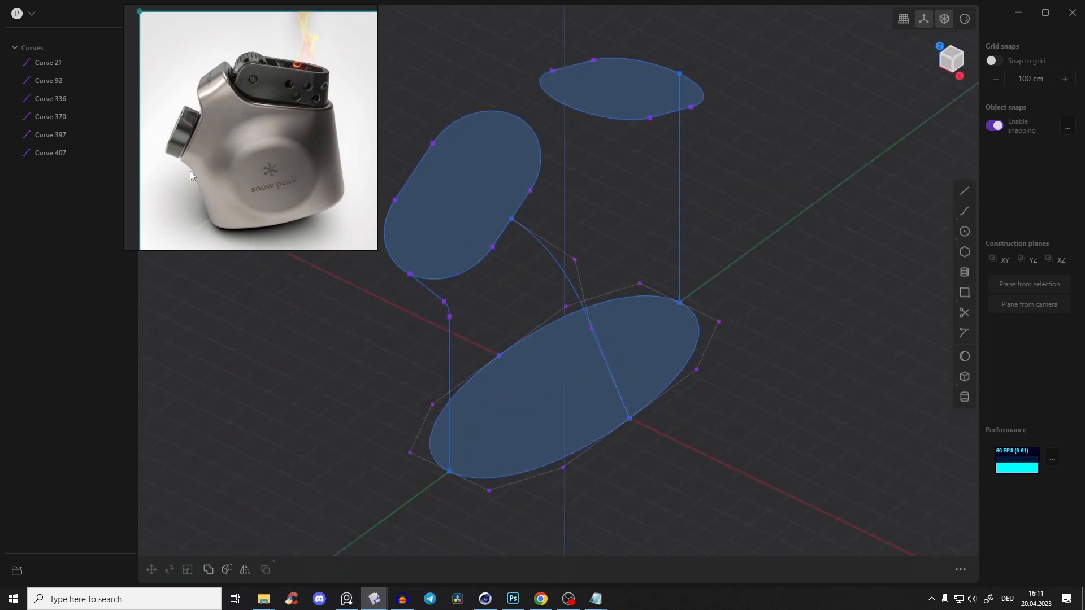
{"action": "middle_click_drag", "start_coordinate": [541, 270], "coordinate": [358, 177]}
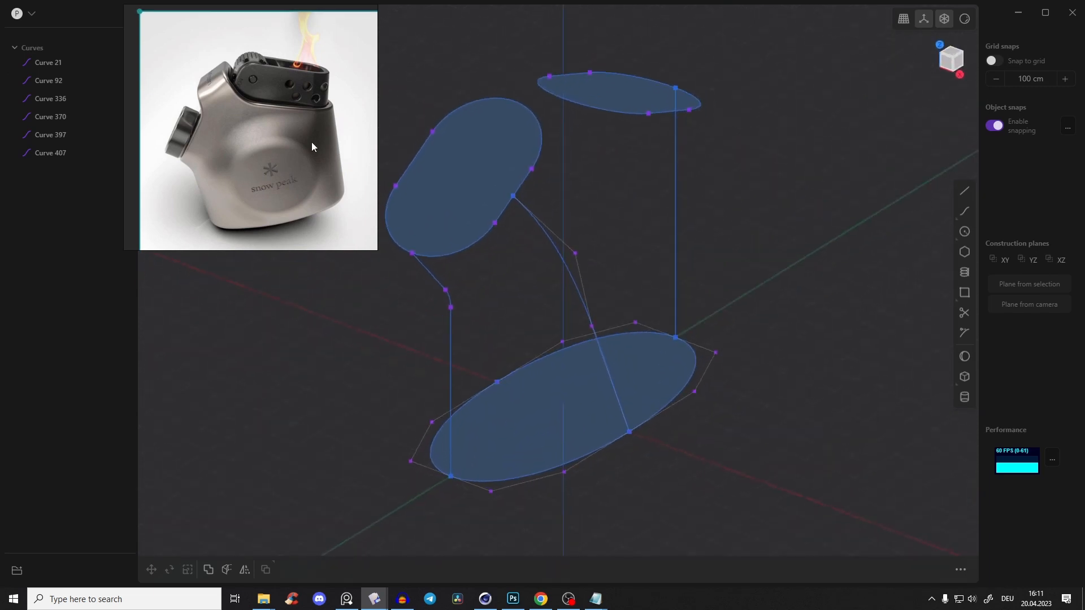
{"action": "key", "text": "2"}
{"action": "middle_click_drag", "start_coordinate": [642, 218], "coordinate": [629, 184]}
{"action": "left_click", "coordinate": [563, 265]}
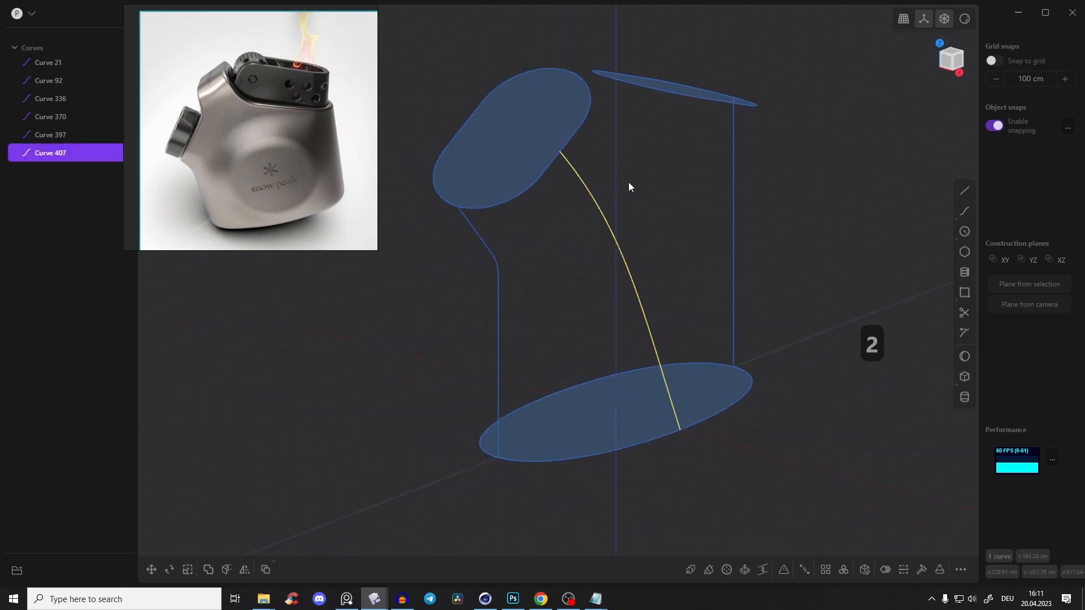
{"action": "key", "text": "alt+x"}
{"action": "key", "text": "x"}
{"action": "middle_click_drag", "start_coordinate": [539, 191], "coordinate": [484, 203]}
{"action": "left_click", "coordinate": [588, 204]}
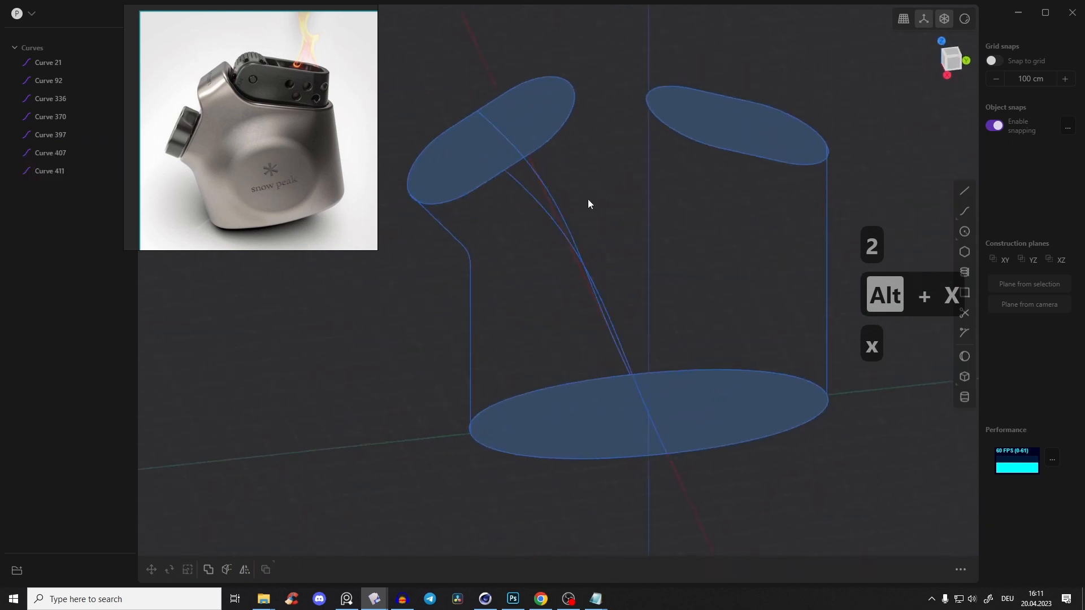
Try a loft between the first slot curve and the base oval without guide curves
{"action": "left_click", "coordinate": [541, 124]}
{"action": "middle_click_drag", "start_coordinate": [540, 124], "coordinate": [605, 234]}
{"action": "left_click", "coordinate": [664, 430]}
{"action": "left_click", "coordinate": [615, 189]}
{"action": "middle_click_drag", "start_coordinate": [615, 188], "coordinate": [583, 215]}
{"action": "left_click", "coordinate": [569, 137]}
{"action": "left_click", "coordinate": [687, 453], "text": "shift"}
{"action": "key", "text": "l"}
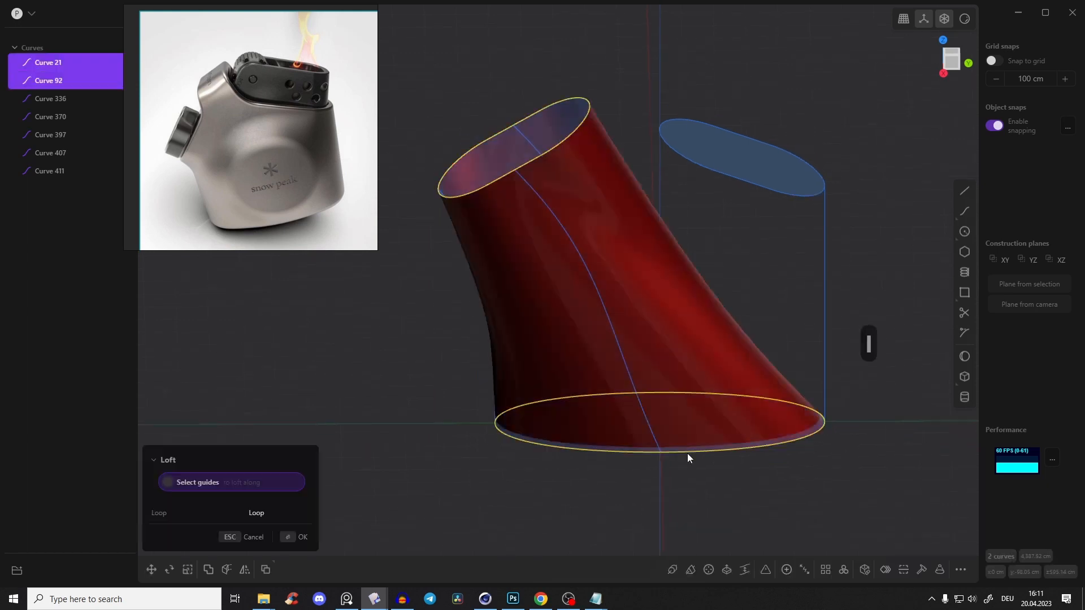
Switch the surface shading to the grey metallic matcap
{"action": "middle_click_drag", "start_coordinate": [595, 237], "coordinate": [649, 209]}
{"action": "right_click", "coordinate": [965, 20]}
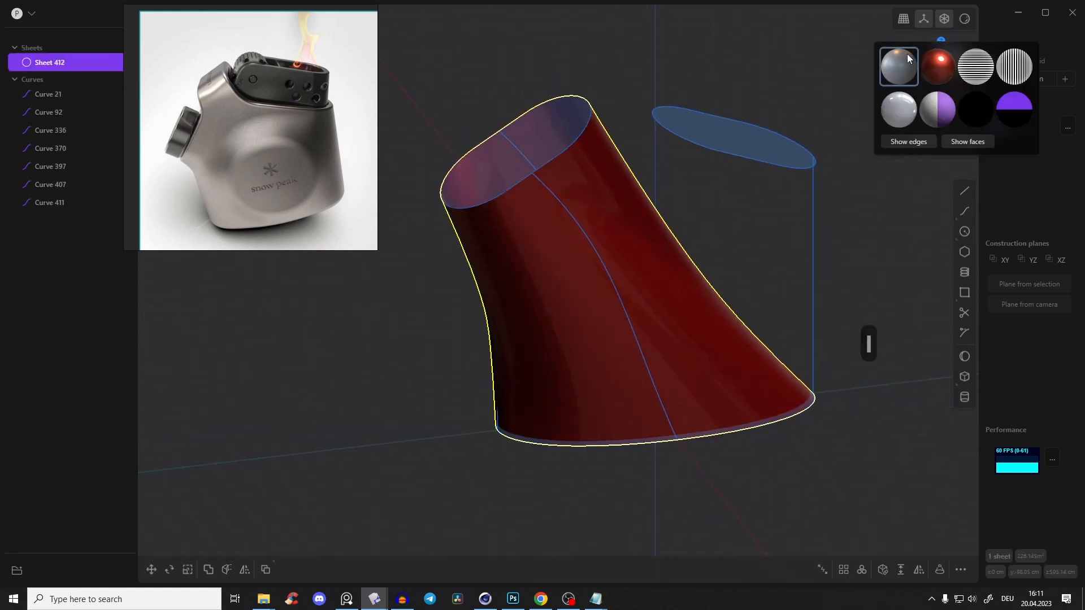
{"action": "left_click", "coordinate": [908, 59]}
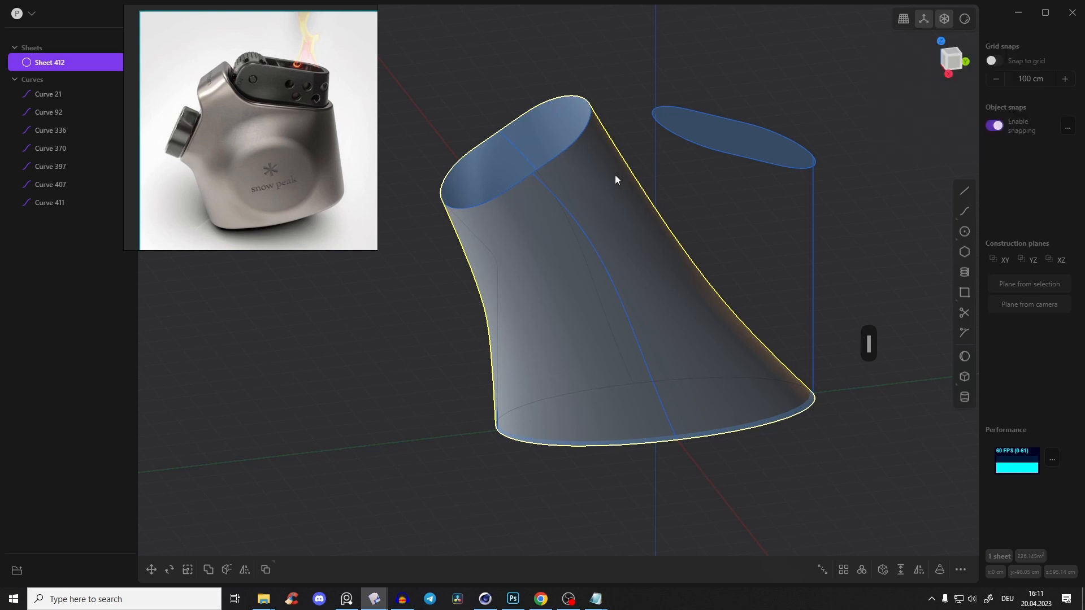
Undo the unguided loft between the first slot and the oval
{"action": "left_click", "coordinate": [599, 256]}
{"action": "middle_click_drag", "start_coordinate": [606, 205], "coordinate": [501, 266]}
{"action": "left_click", "coordinate": [497, 212], "text": "shift"}
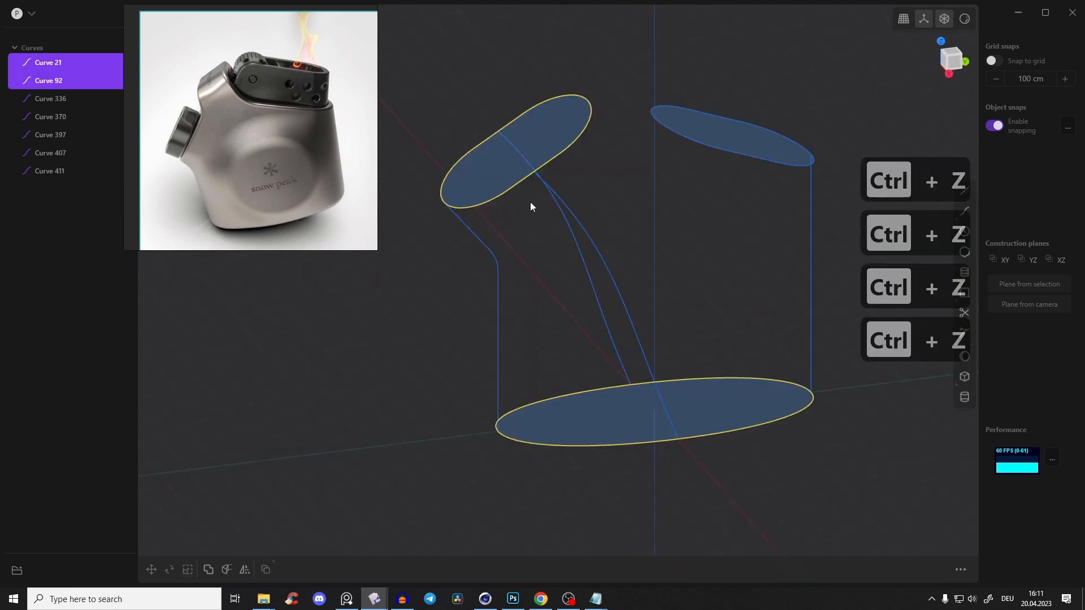
{"action": "left_click", "coordinate": [530, 202]}
{"action": "left_click", "coordinate": [569, 141]}
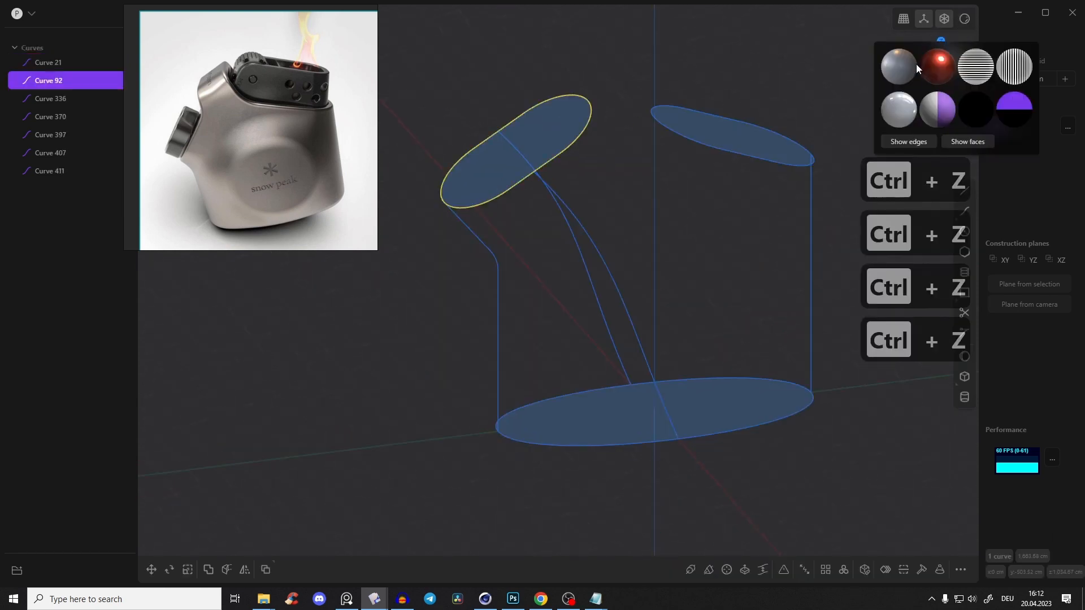
{"action": "left_click", "coordinate": [571, 149]}
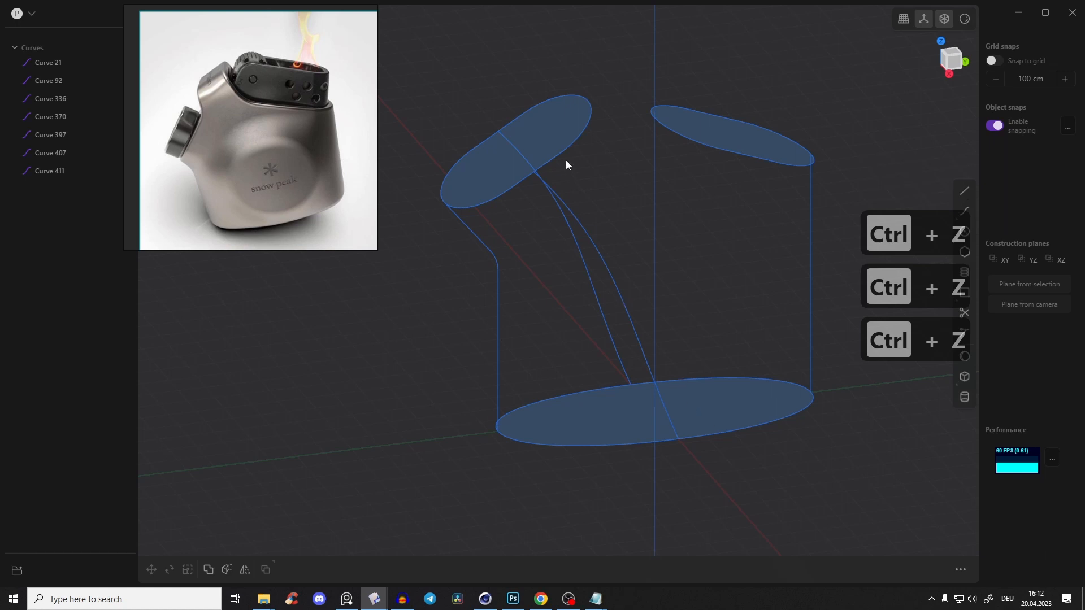
Loft the first slot curve to the base oval, using the bowed side curve and the bent outer line as guides
{"action": "left_click", "coordinate": [565, 157]}
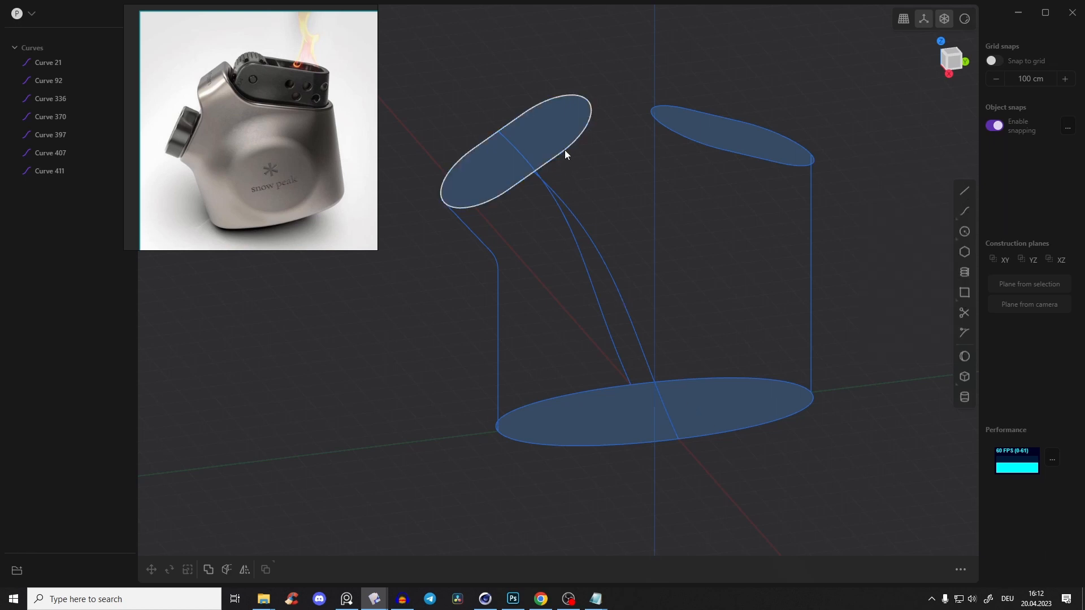
{"action": "left_click", "coordinate": [738, 428], "text": "shift"}
{"action": "middle_click_drag", "start_coordinate": [657, 255], "coordinate": [517, 307]}
{"action": "key", "text": "l"}
{"action": "scroll", "coordinate": [628, 232], "scroll_direction": "up", "scroll_amount": 3}
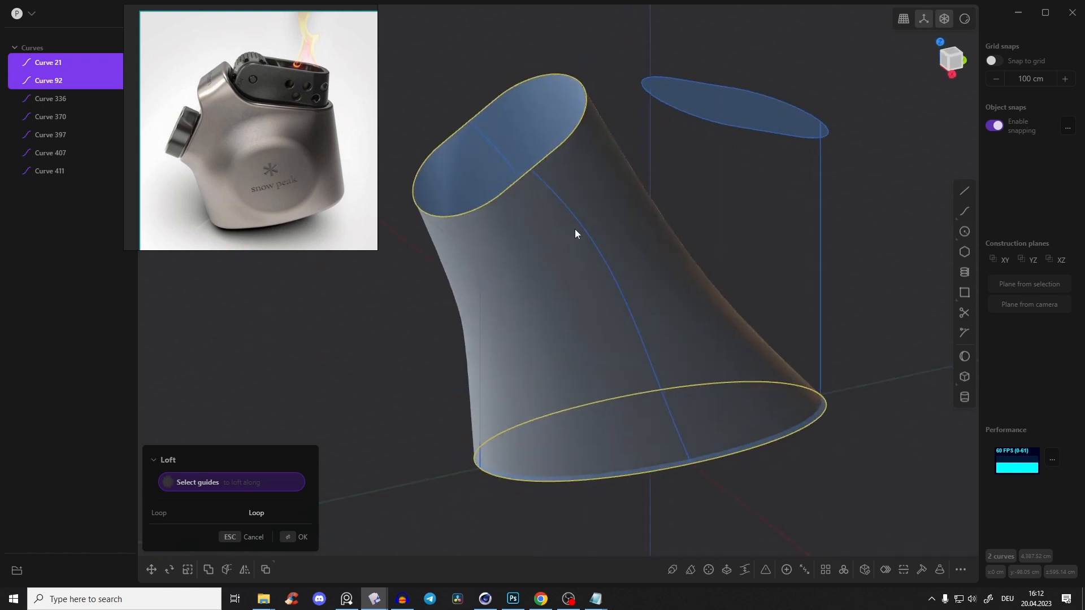
{"action": "left_click", "coordinate": [603, 261]}
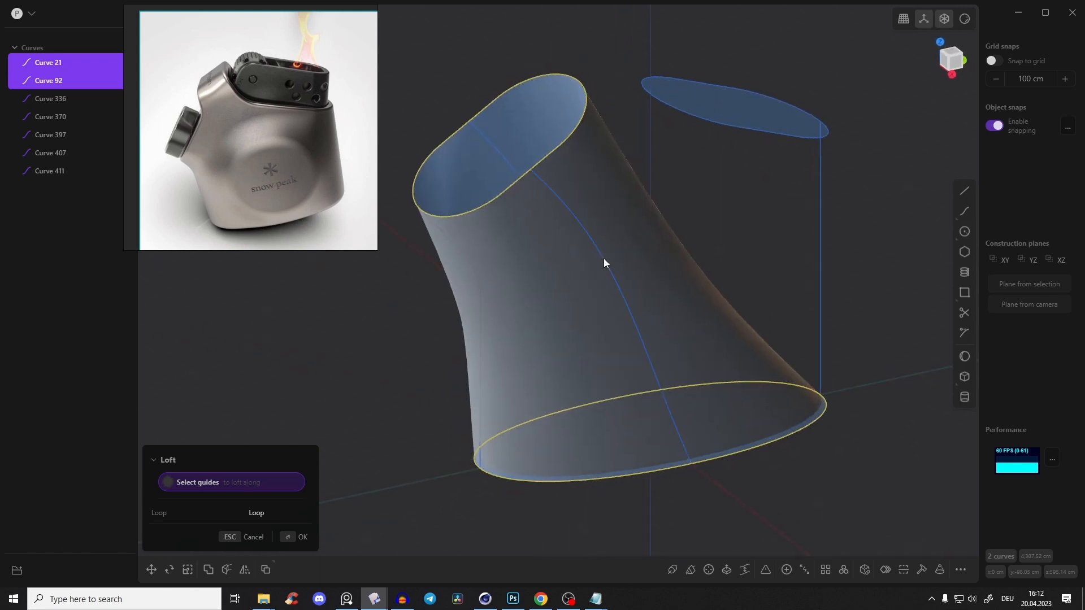
{"action": "left_click", "coordinate": [480, 287]}
{"action": "middle_click_drag", "start_coordinate": [479, 287], "coordinate": [477, 193]}
{"action": "key", "text": "Return"}
Check the guided loft against the second slot's position and delete the lofted sheet
{"action": "middle_click_drag", "start_coordinate": [674, 226], "coordinate": [678, 141]}
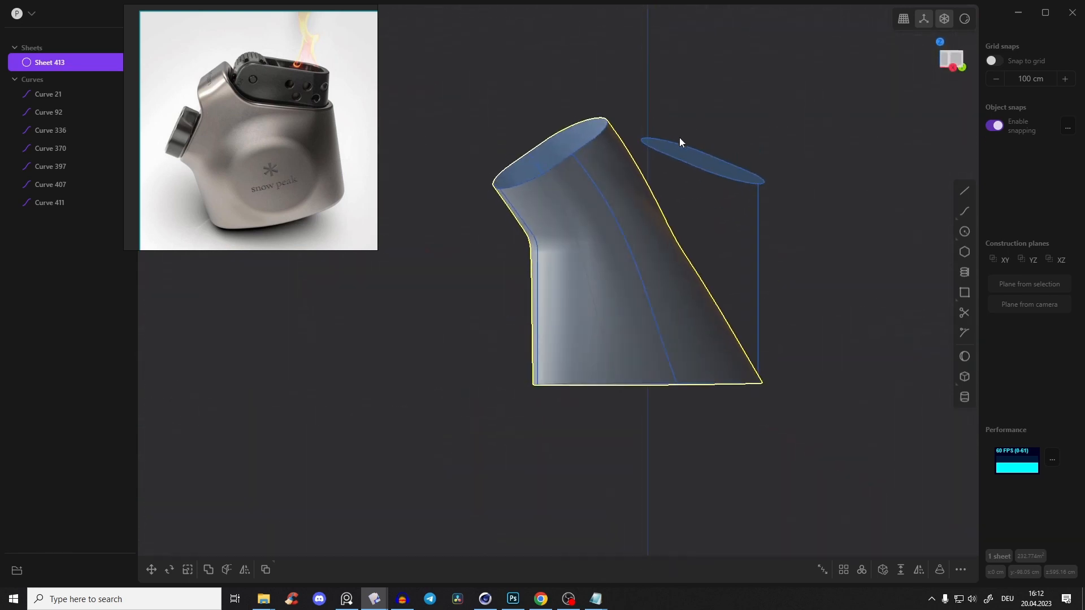
{"action": "middle_click_drag", "start_coordinate": [555, 97], "coordinate": [623, 201]}
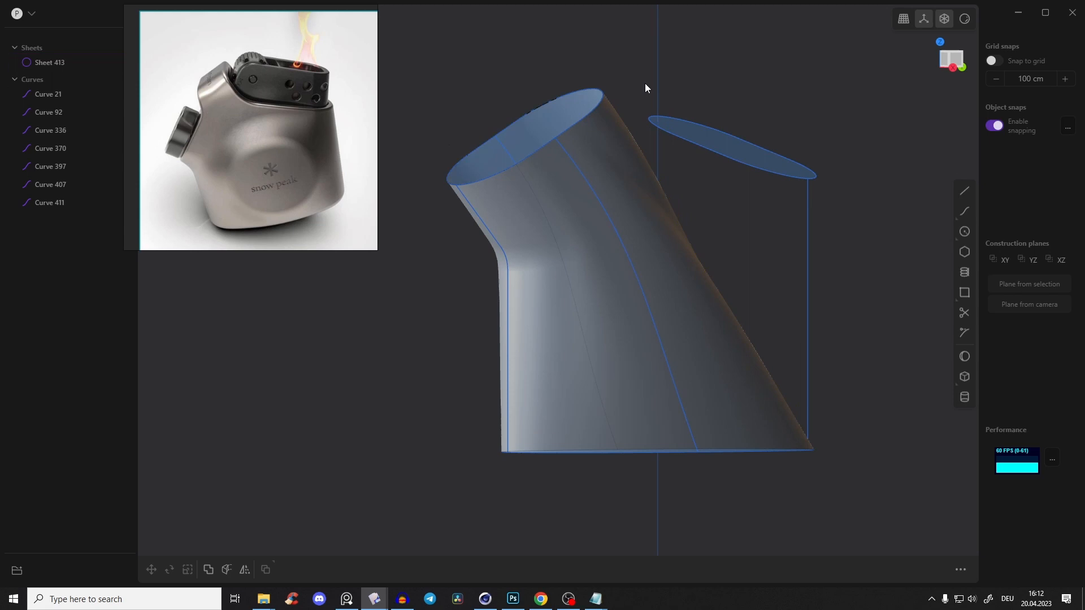
{"action": "key", "text": "Tab"}
{"action": "middle_click_drag", "start_coordinate": [648, 96], "coordinate": [639, 184]}
{"action": "left_click", "coordinate": [627, 113]}
{"action": "left_click", "coordinate": [622, 179]}
{"action": "key", "text": "x"}
Draw a control point curve in the back view from the second slot's positive X side midpoint down to the oval, matching the existing guide's control points
{"action": "middle_click_drag", "start_coordinate": [609, 232], "coordinate": [620, 201]}
{"action": "middle_click_drag", "start_coordinate": [610, 324], "coordinate": [727, 203]}
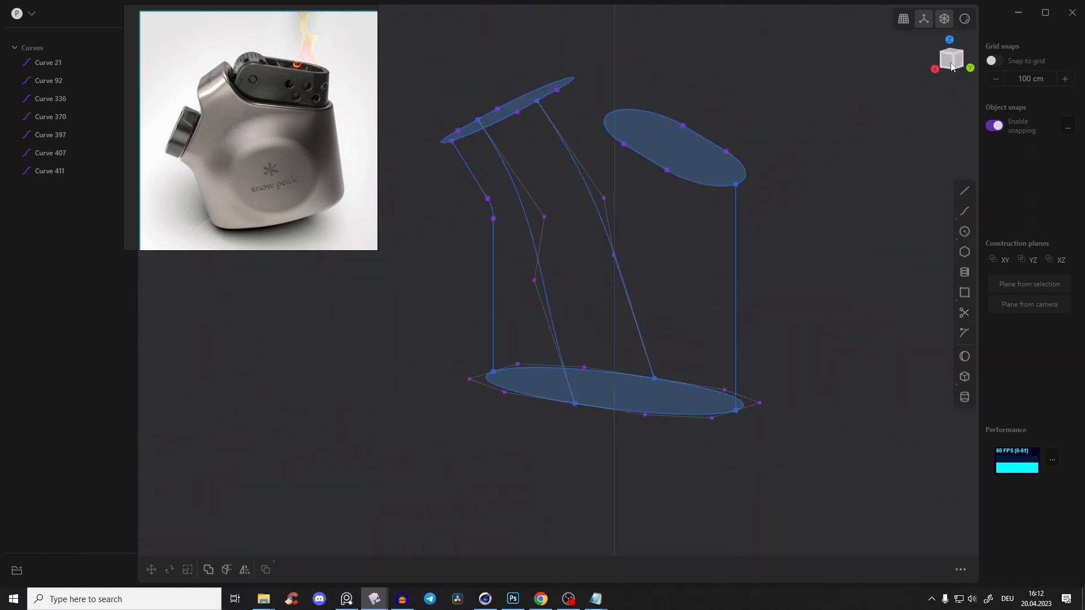
{"action": "left_click", "coordinate": [940, 220]}
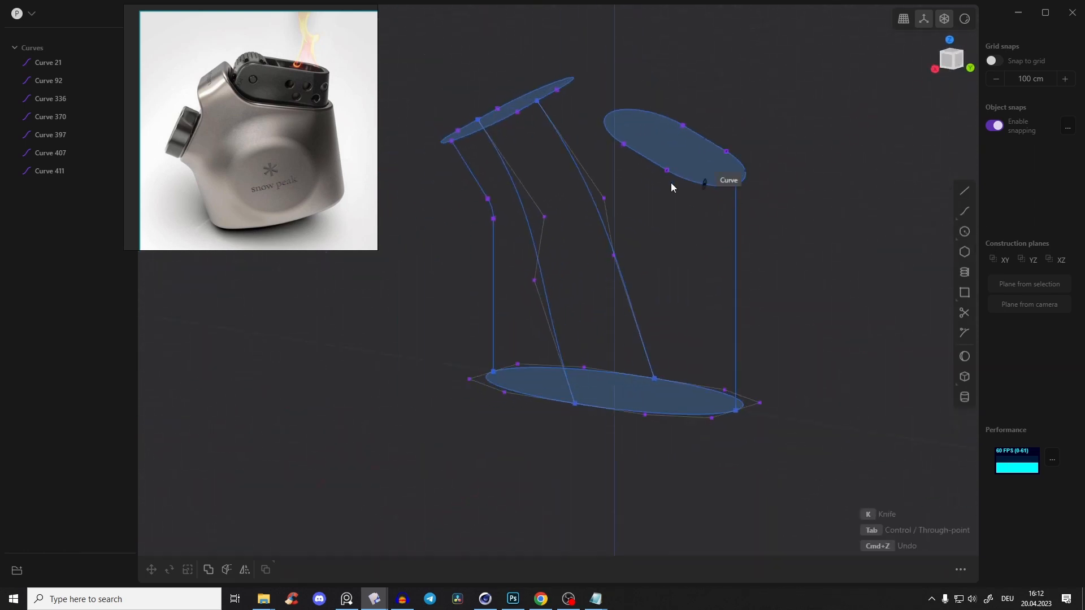
{"action": "scroll", "coordinate": [671, 186], "scroll_direction": "up", "scroll_amount": 2}
{"action": "left_click", "coordinate": [643, 156]}
{"action": "middle_click_drag", "start_coordinate": [613, 210], "coordinate": [599, 220]}
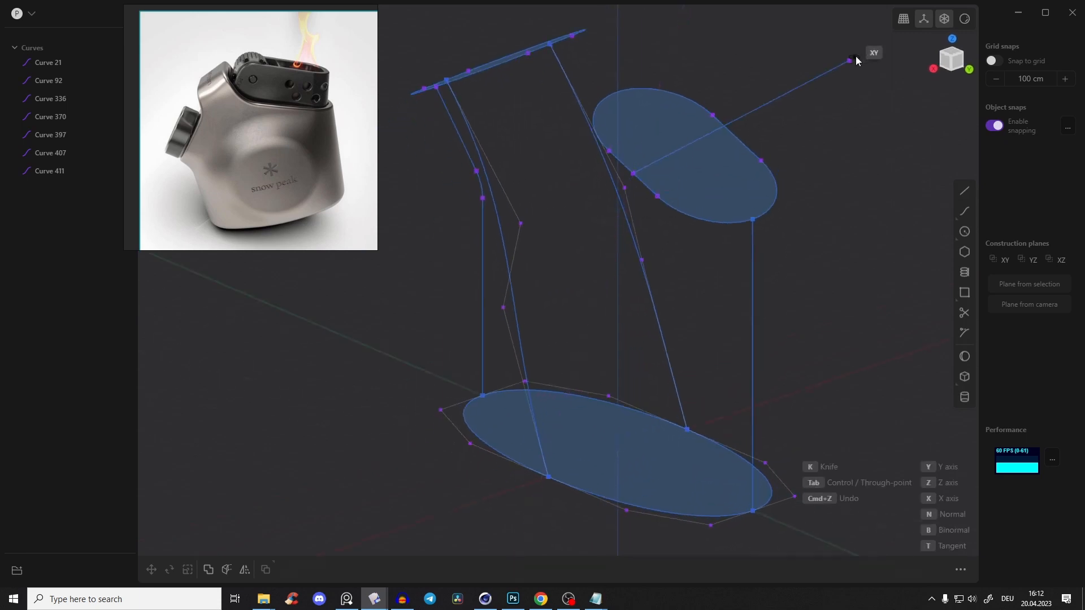
{"action": "left_click", "coordinate": [955, 65]}
{"action": "scroll", "coordinate": [605, 157], "scroll_direction": "up", "scroll_amount": 2}
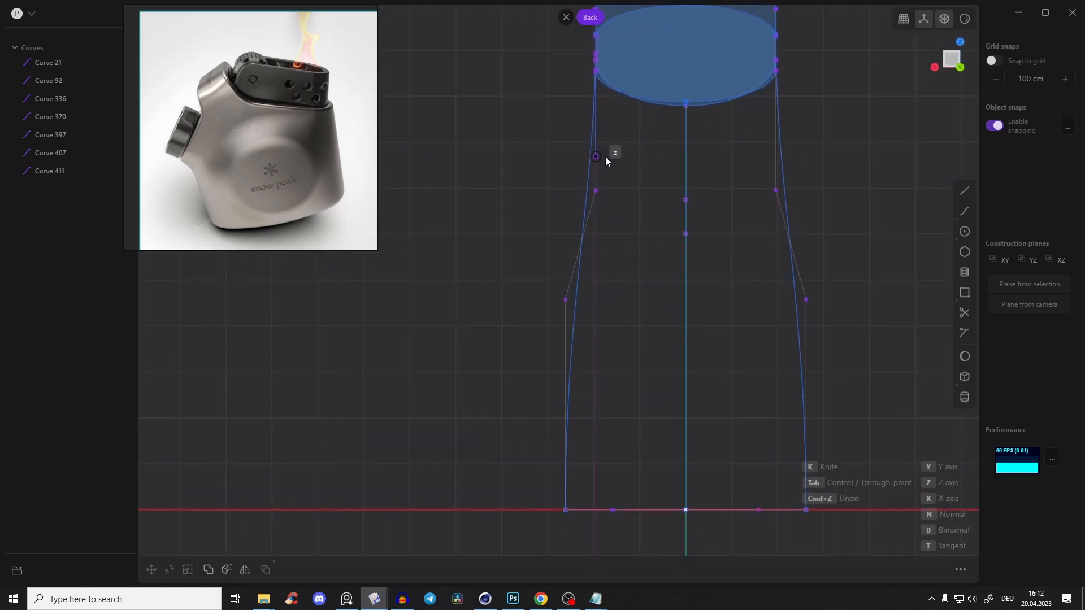
{"action": "left_click", "coordinate": [596, 195]}
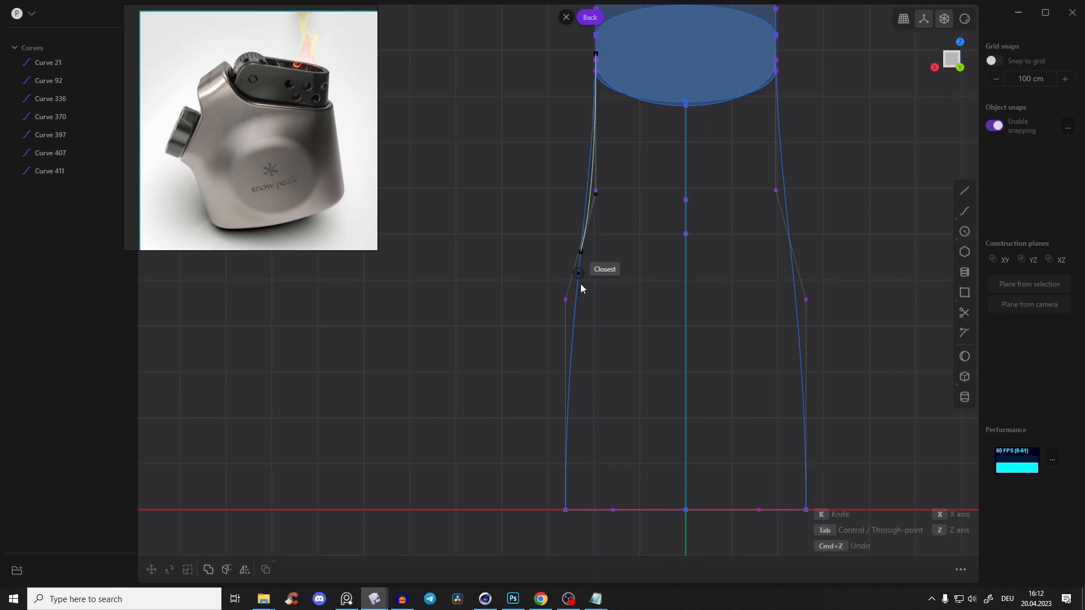
{"action": "left_click", "coordinate": [560, 511]}
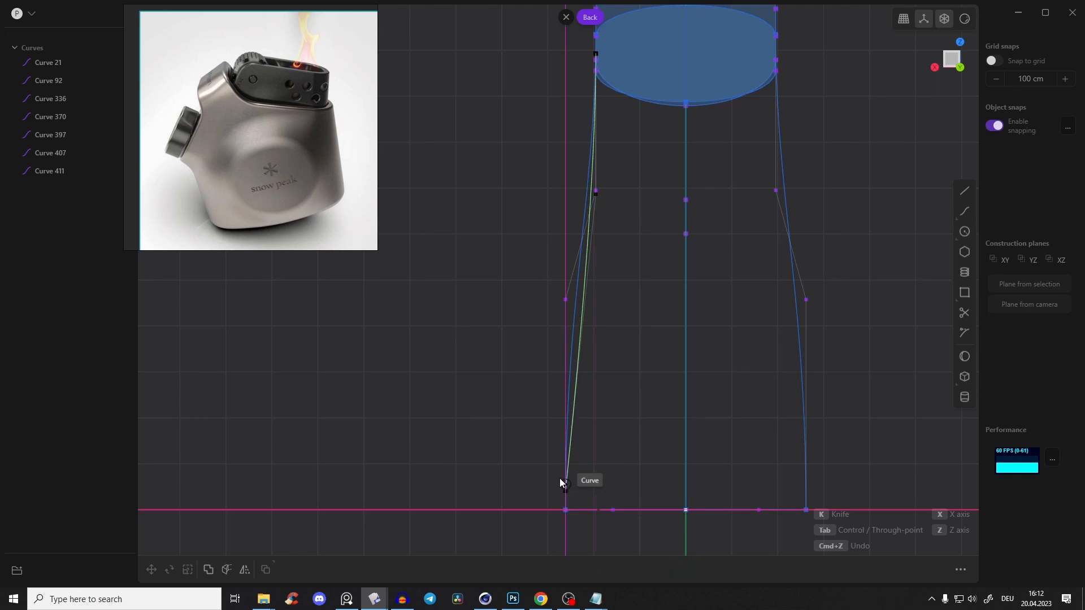
{"action": "left_click", "coordinate": [559, 302]}
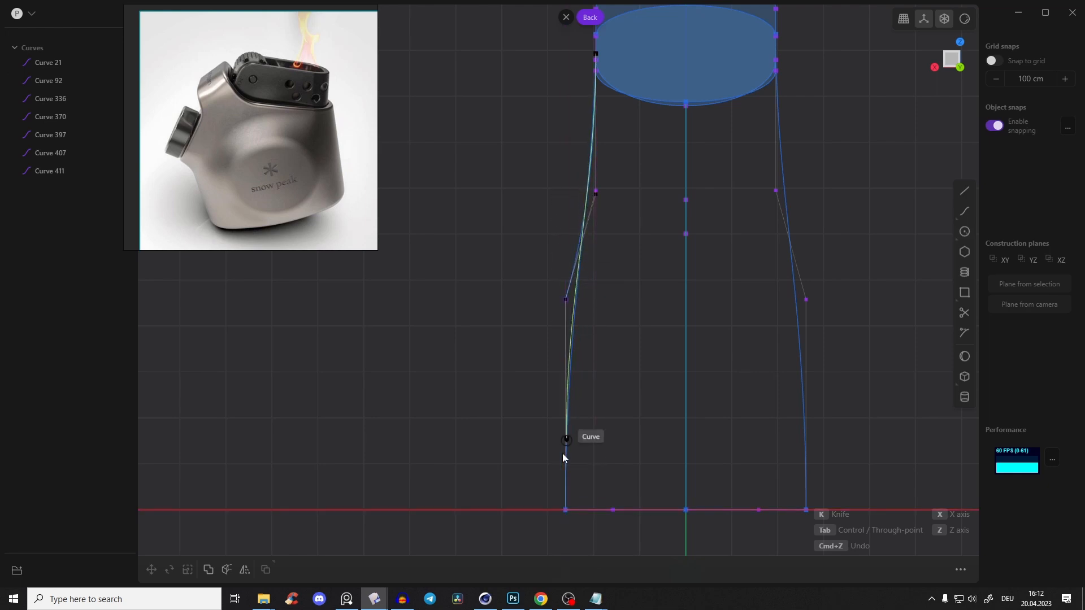
{"action": "left_click", "coordinate": [559, 513]}
{"action": "right_click", "coordinate": [607, 413]}
Snap the lower end point of the second slot's side curve onto the first guide curve's end point on the oval
{"action": "middle_click_drag", "start_coordinate": [558, 339], "coordinate": [705, 308]}
{"action": "key", "text": "1"}
{"action": "left_click_drag", "start_coordinate": [678, 504], "coordinate": [553, 492]}
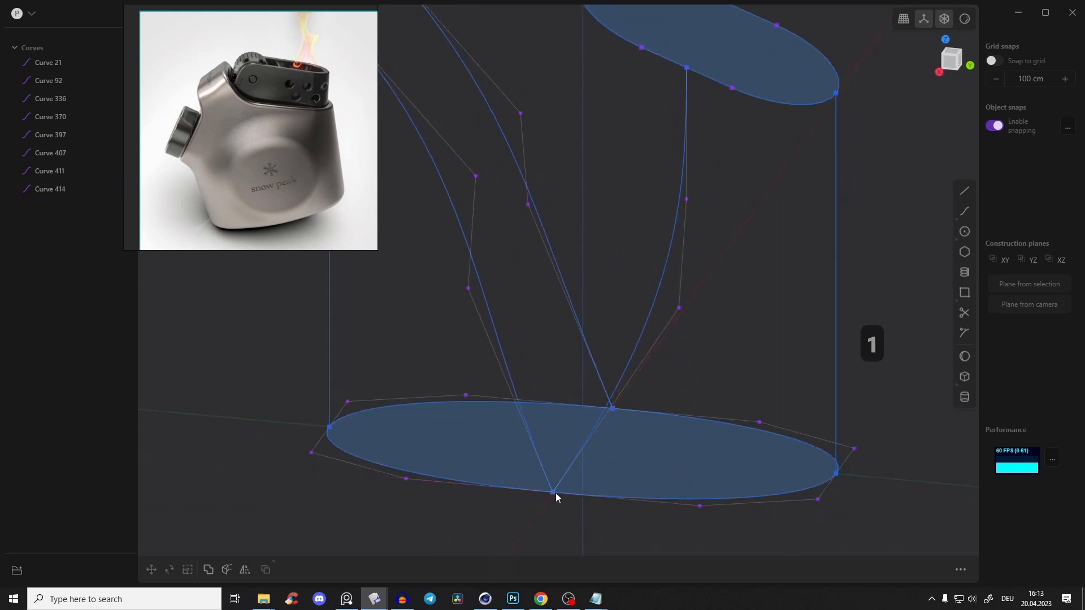
{"action": "middle_click_drag", "start_coordinate": [704, 320], "coordinate": [725, 299]}
Shift the reference photo down and move the second side curve's two middle control points in negative Y in the right view
{"action": "left_click", "coordinate": [953, 62]}
{"action": "left_click_drag", "start_coordinate": [629, 147], "coordinate": [709, 292]}
{"action": "left_click_drag", "start_coordinate": [275, 15], "coordinate": [277, 72]}
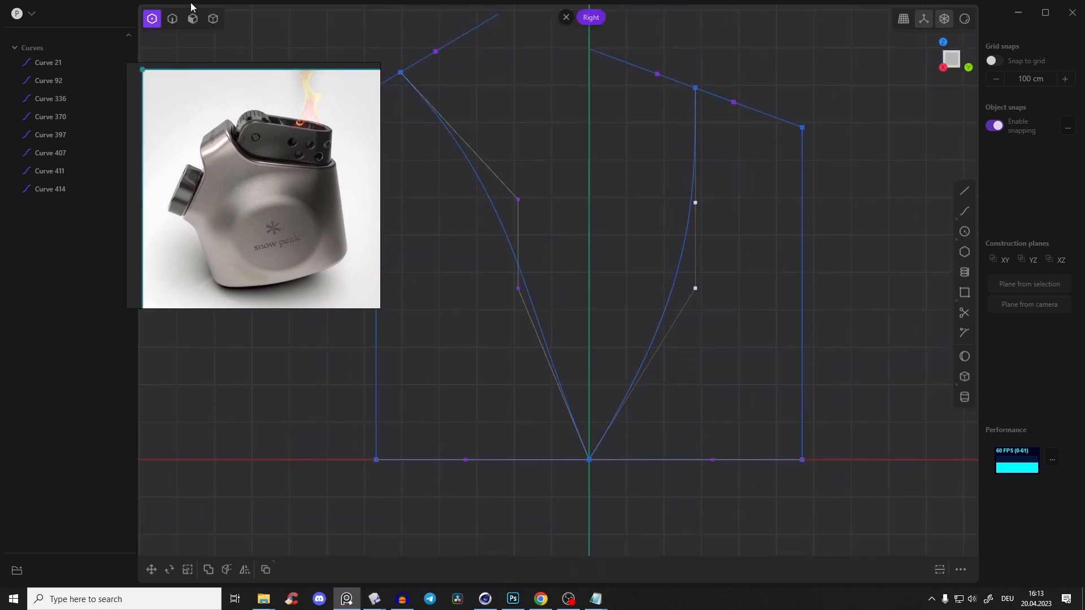
{"action": "key", "text": "g"}
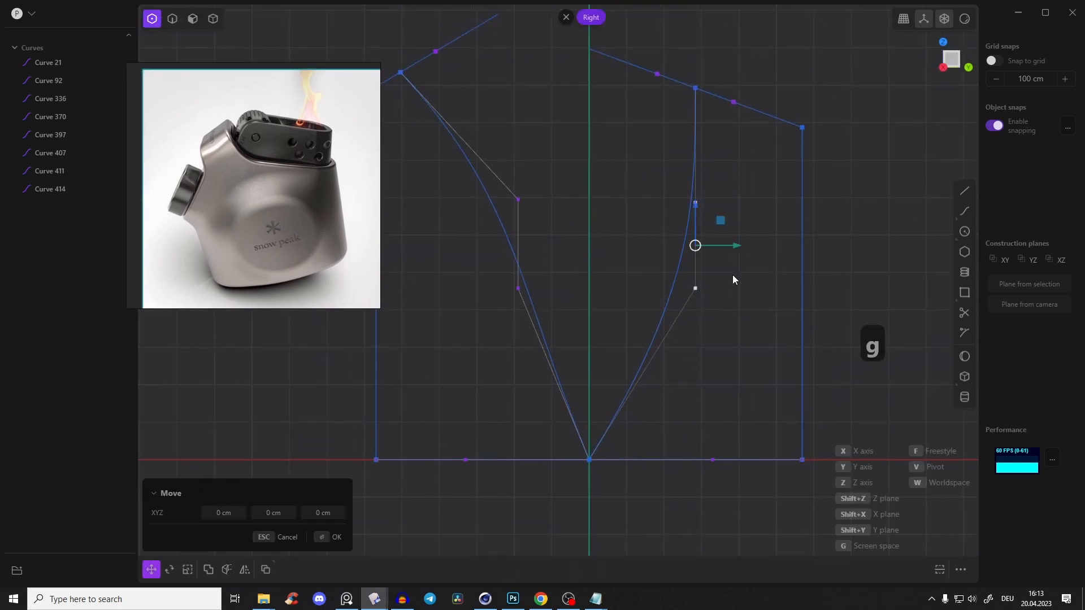
{"action": "left_click_drag", "start_coordinate": [734, 249], "coordinate": [675, 258]}
{"action": "left_click", "coordinate": [595, 130]}
{"action": "middle_click_drag", "start_coordinate": [619, 151], "coordinate": [482, 148]}
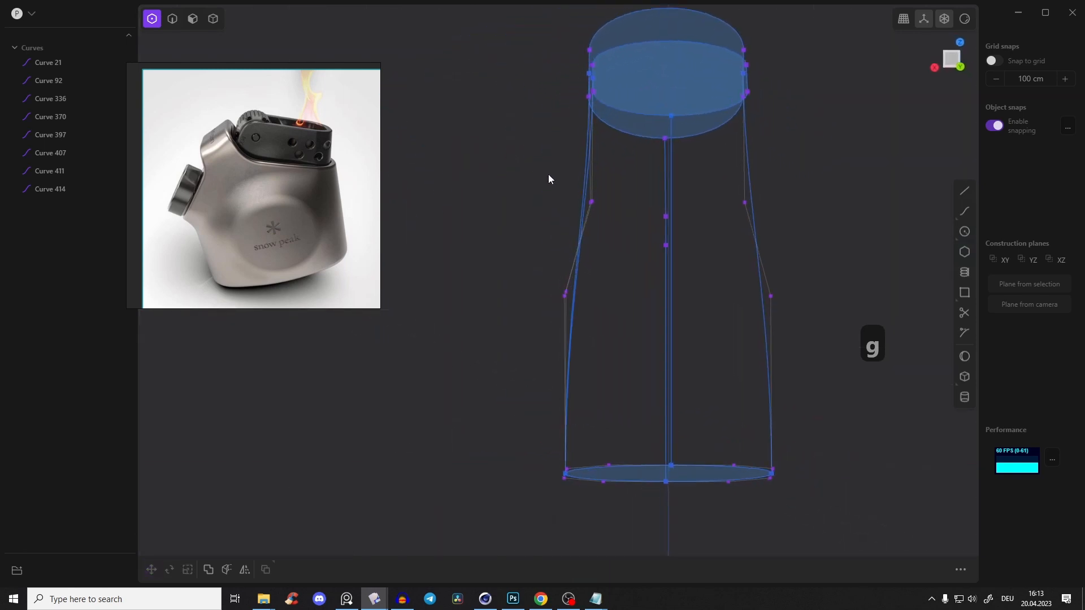
Mirror the second slot's side guide curve across the X axis
{"action": "key", "text": "2"}
{"action": "middle_click_drag", "start_coordinate": [545, 179], "coordinate": [540, 173]}
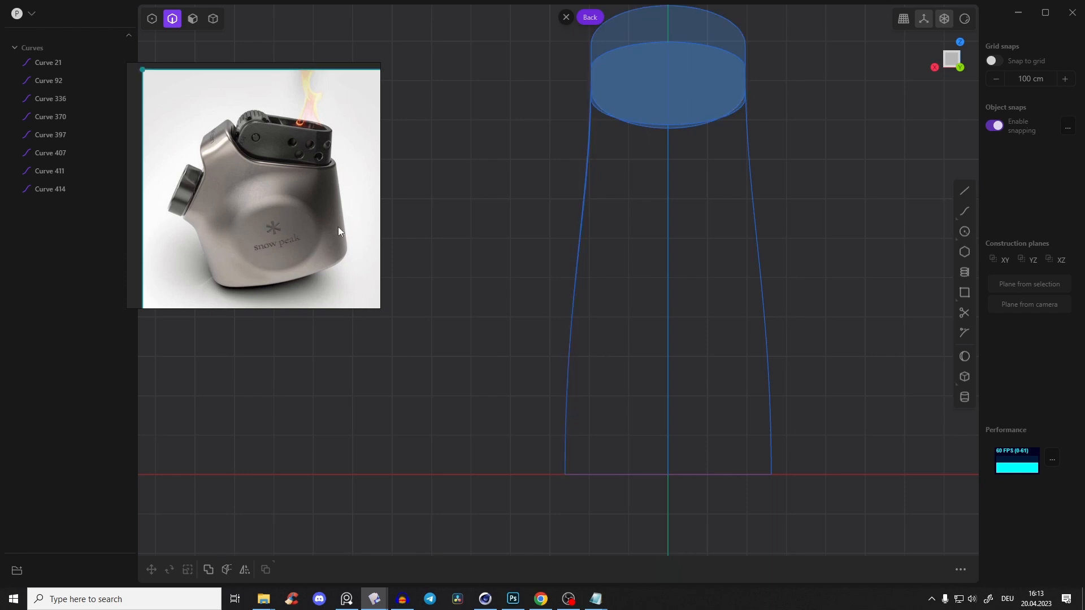
{"action": "middle_click_drag", "start_coordinate": [622, 207], "coordinate": [656, 187]}
{"action": "left_click", "coordinate": [655, 177]}
{"action": "key", "text": "alt+x"}
{"action": "key", "text": "x"}
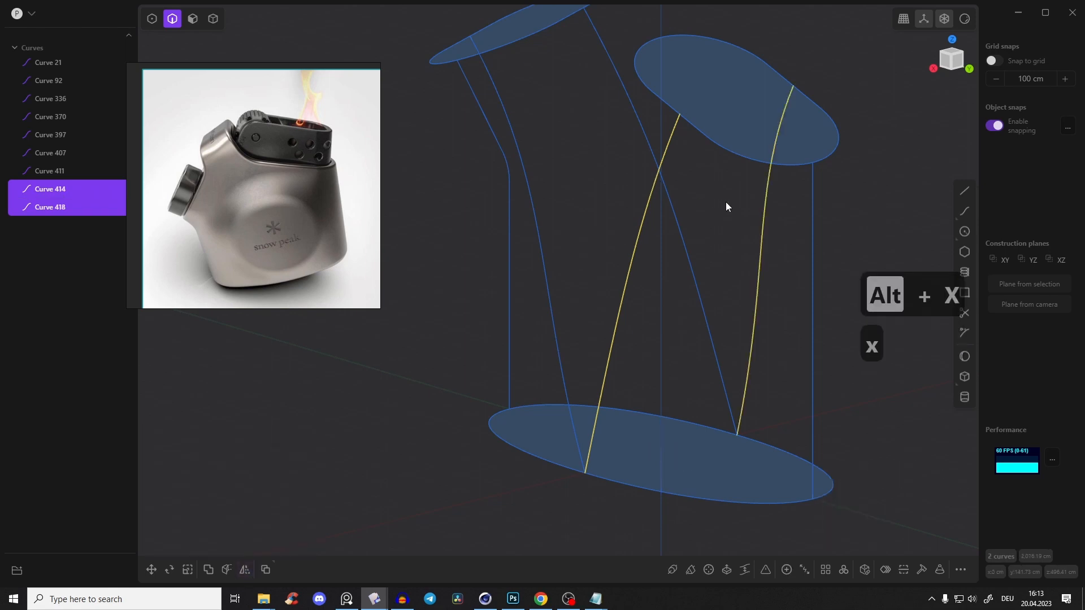
Loft the first slot profile down to the oval base, using its two side curves and the outer curve as guides
{"action": "left_click", "coordinate": [721, 209]}
{"action": "middle_click_drag", "start_coordinate": [721, 209], "coordinate": [701, 186]}
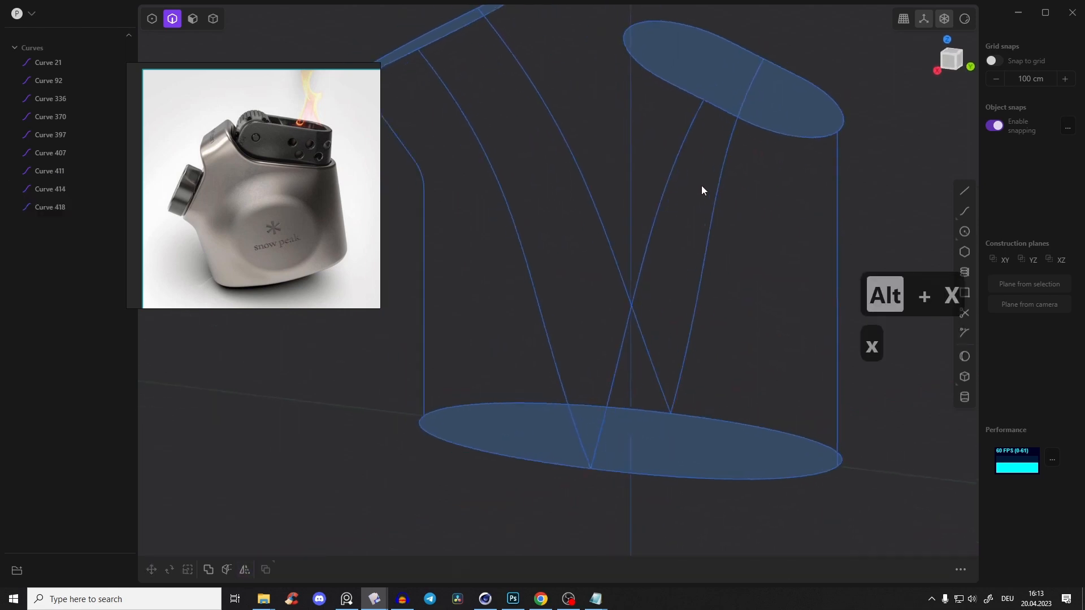
{"action": "middle_click_drag", "start_coordinate": [554, 83], "coordinate": [630, 160]}
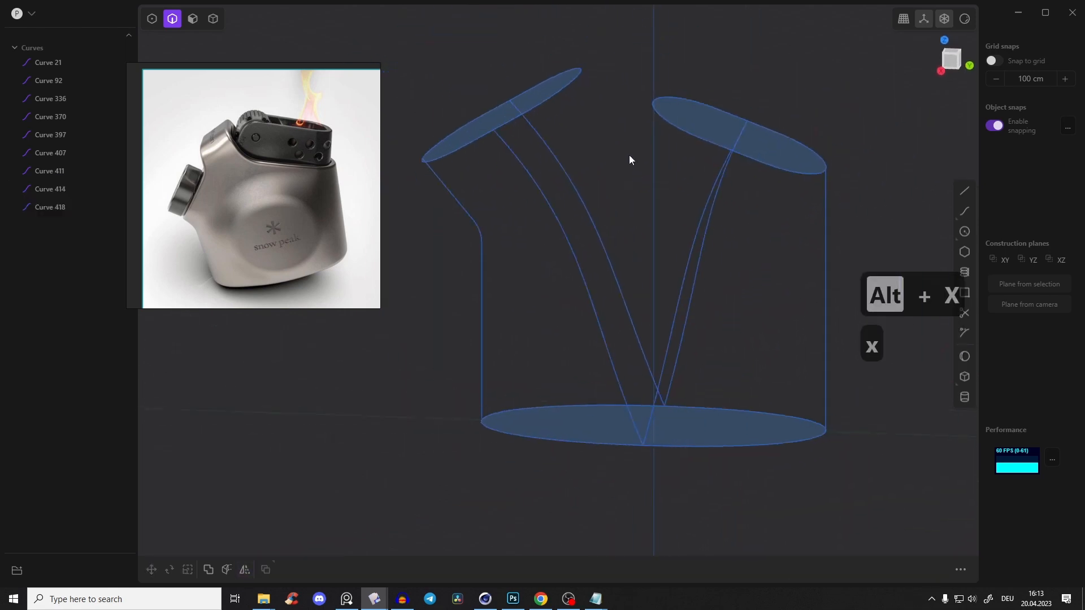
{"action": "left_click", "coordinate": [564, 96]}
{"action": "left_click", "coordinate": [597, 443]}
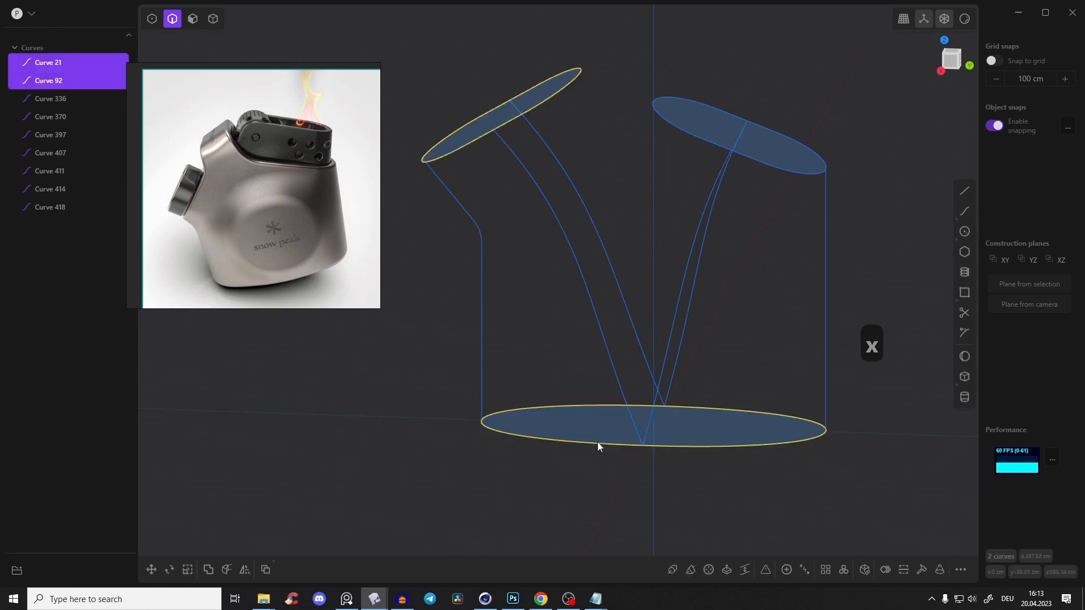
{"action": "key", "text": "l"}
{"action": "left_click", "coordinate": [551, 159]}
{"action": "left_click", "coordinate": [550, 205]}
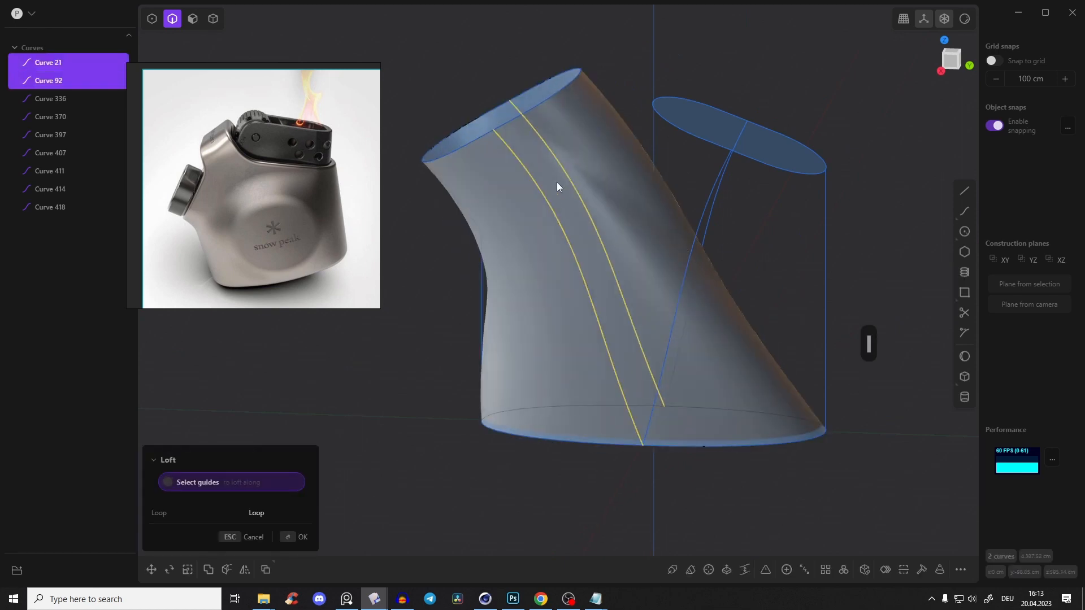
{"action": "left_click", "coordinate": [479, 232]}
{"action": "middle_click_drag", "start_coordinate": [479, 232], "coordinate": [561, 252]}
{"action": "key", "text": "Return"}
Loft the second slot profile down to the oval base, guided by its two side curves and the straight outer line
{"action": "middle_click_drag", "start_coordinate": [641, 87], "coordinate": [656, 137]}
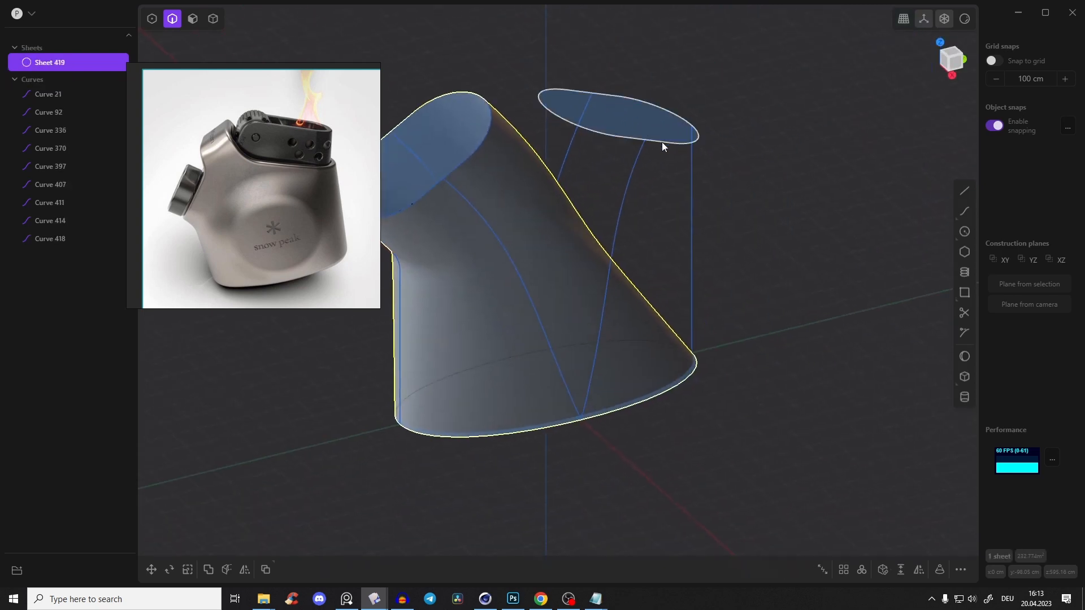
{"action": "left_click", "coordinate": [660, 142]}
{"action": "left_click", "coordinate": [659, 394], "text": "shift"}
{"action": "middle_click_drag", "start_coordinate": [703, 235], "coordinate": [655, 246]}
{"action": "key", "text": "l"}
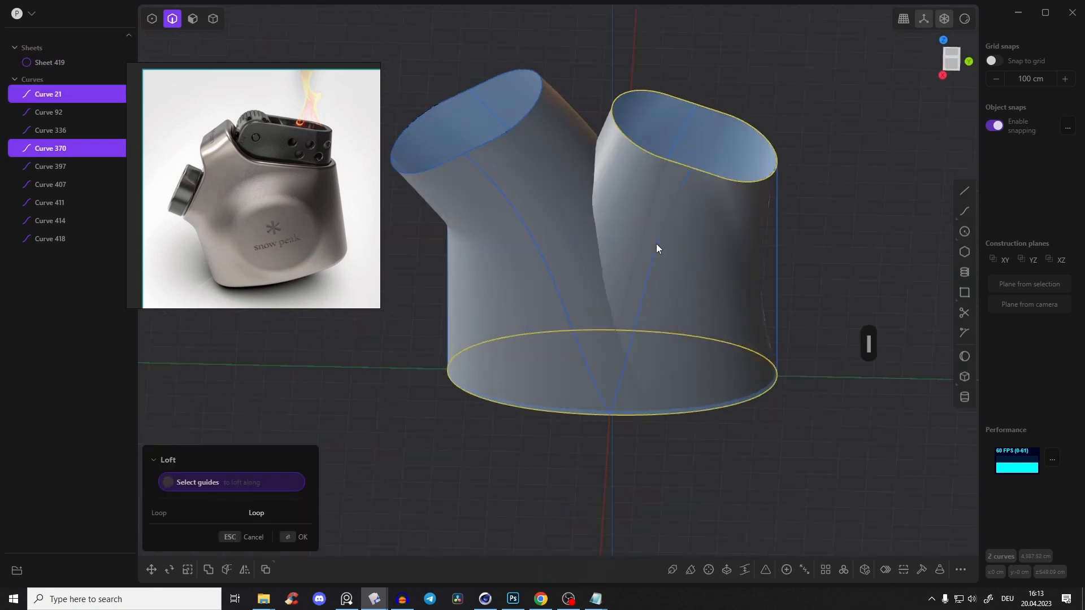
{"action": "left_click", "coordinate": [667, 221]}
{"action": "left_click", "coordinate": [776, 237], "text": "shift"}
{"action": "middle_click_drag", "start_coordinate": [774, 226], "coordinate": [572, 301]}
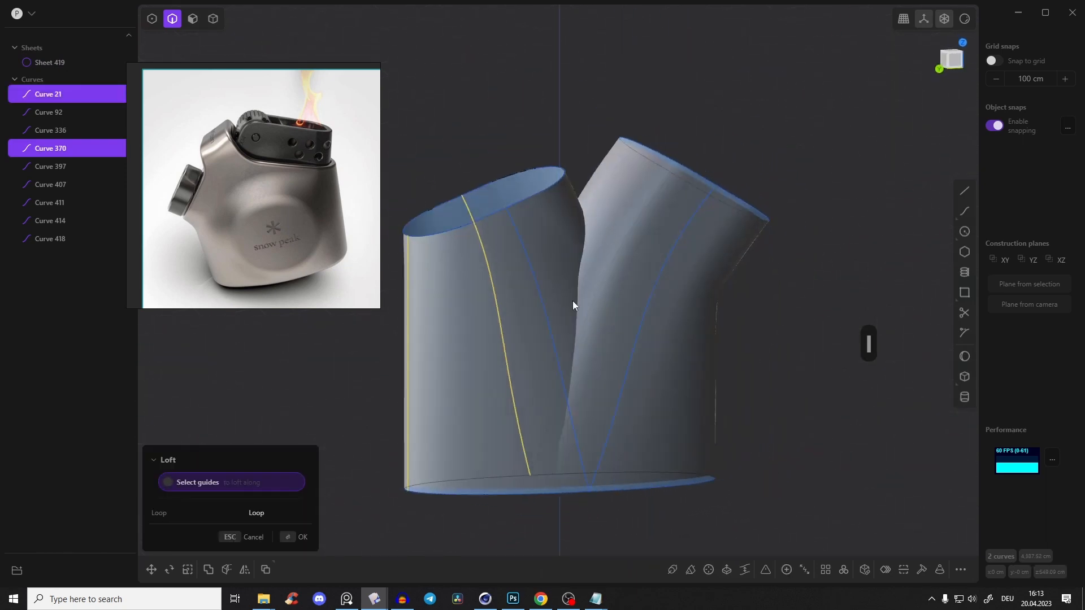
{"action": "left_click", "coordinate": [541, 296], "text": "shift"}
{"action": "key", "text": "Return"}
Hide both slot profiles and all the guide curves, keeping only the base oval and the two lofted sheets shown
{"action": "middle_click_drag", "start_coordinate": [565, 121], "coordinate": [658, 215]}
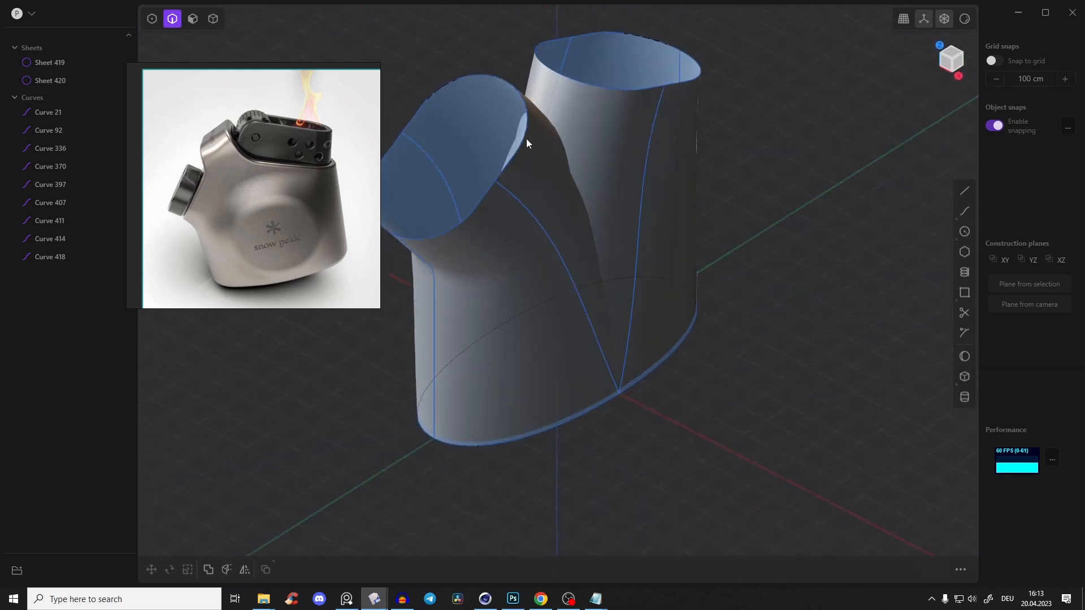
{"action": "left_click", "coordinate": [456, 178]}
{"action": "left_click", "coordinate": [430, 161]}
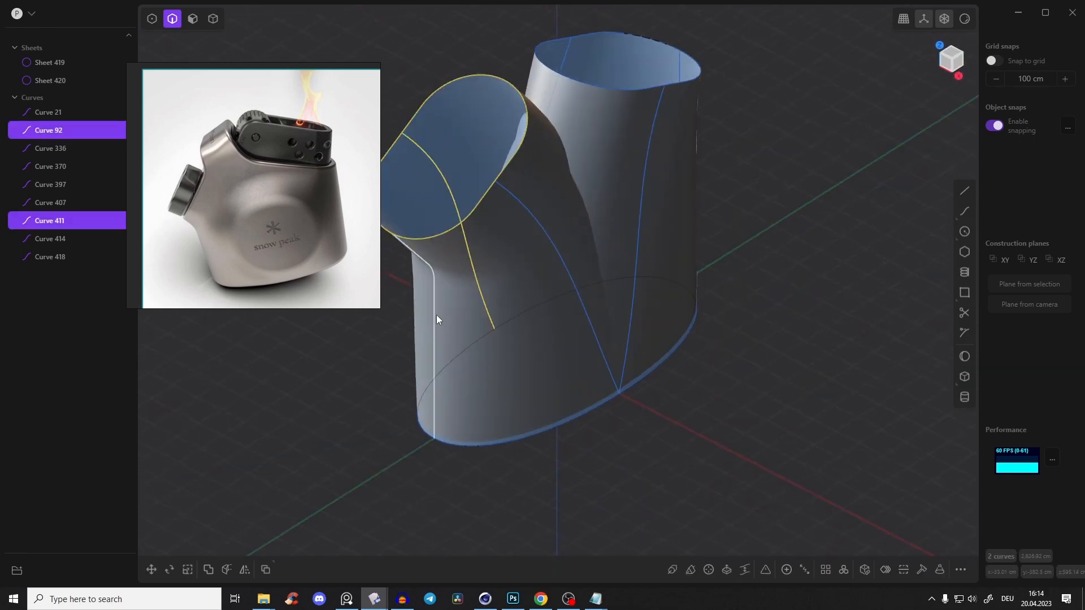
{"action": "left_click", "coordinate": [435, 316]}
{"action": "left_click", "coordinate": [552, 240]}
{"action": "left_click", "coordinate": [654, 132]}
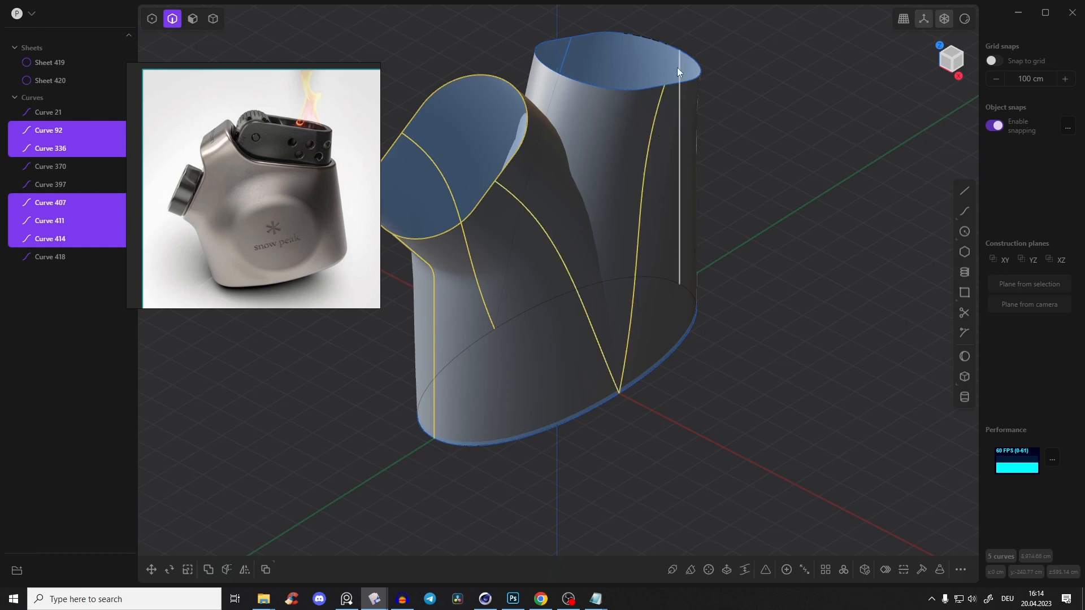
{"action": "left_click", "coordinate": [678, 67]}
{"action": "left_click", "coordinate": [567, 55]}
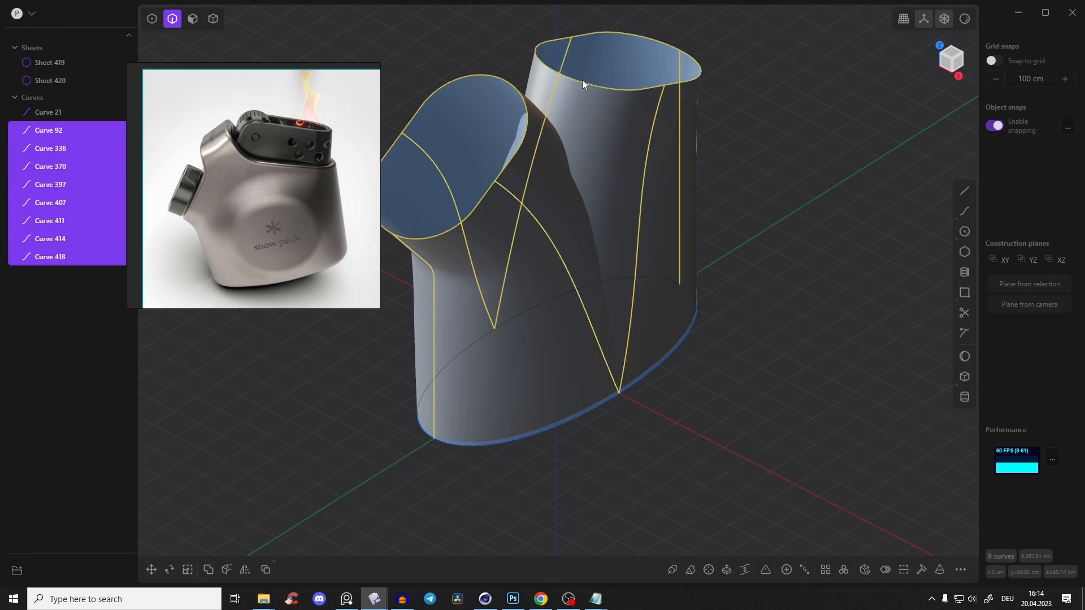
{"action": "key", "text": "h"}
Draw an arched four-point control point curve in the right view across the upper part of both lofts, overshooting each side
{"action": "middle_click_drag", "start_coordinate": [582, 80], "coordinate": [734, 134]}
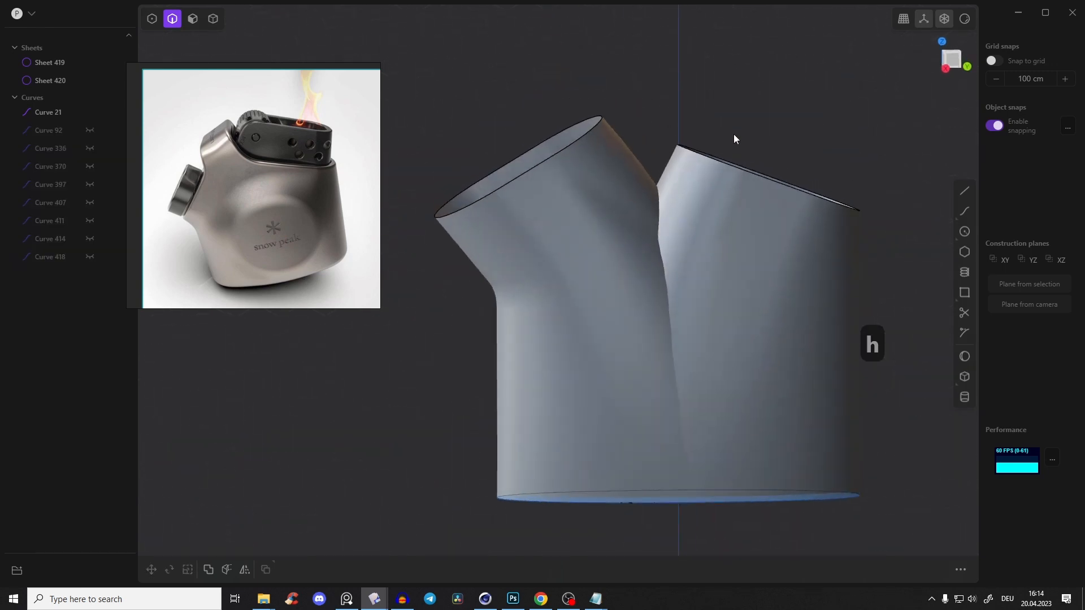
{"action": "left_click", "coordinate": [960, 61]}
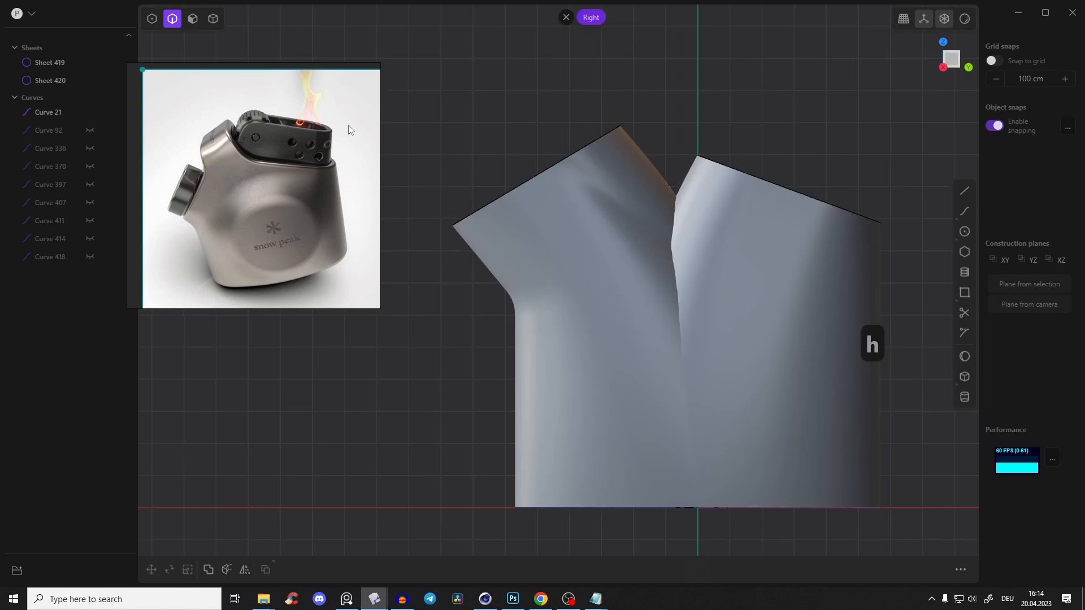
{"action": "middle_click_drag", "start_coordinate": [527, 224], "coordinate": [436, 126]}
{"action": "middle_click_drag", "start_coordinate": [581, 162], "coordinate": [652, 158]}
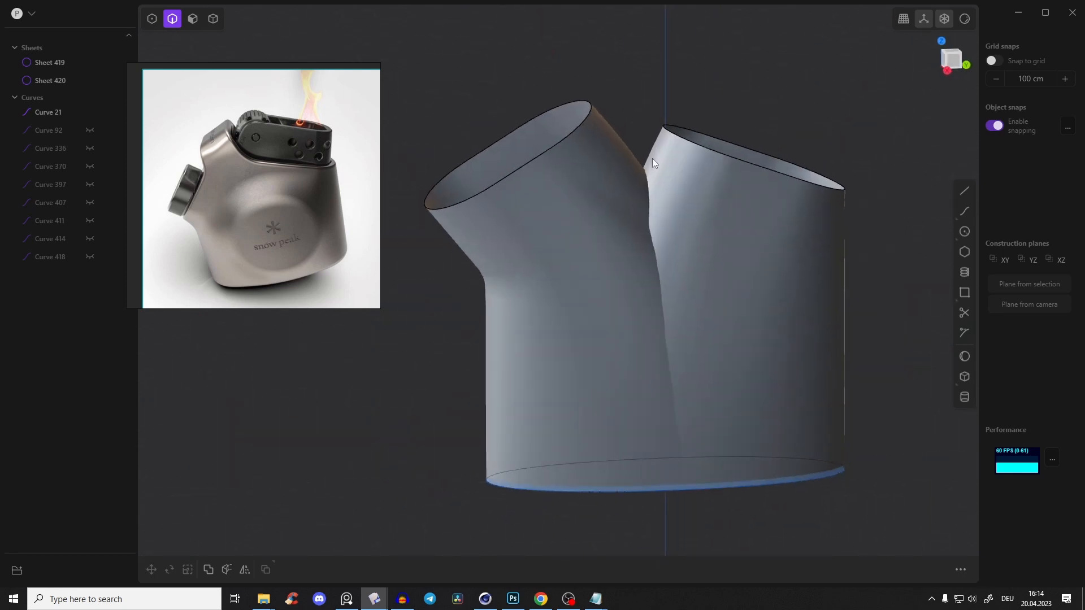
{"action": "left_click", "coordinate": [955, 58]}
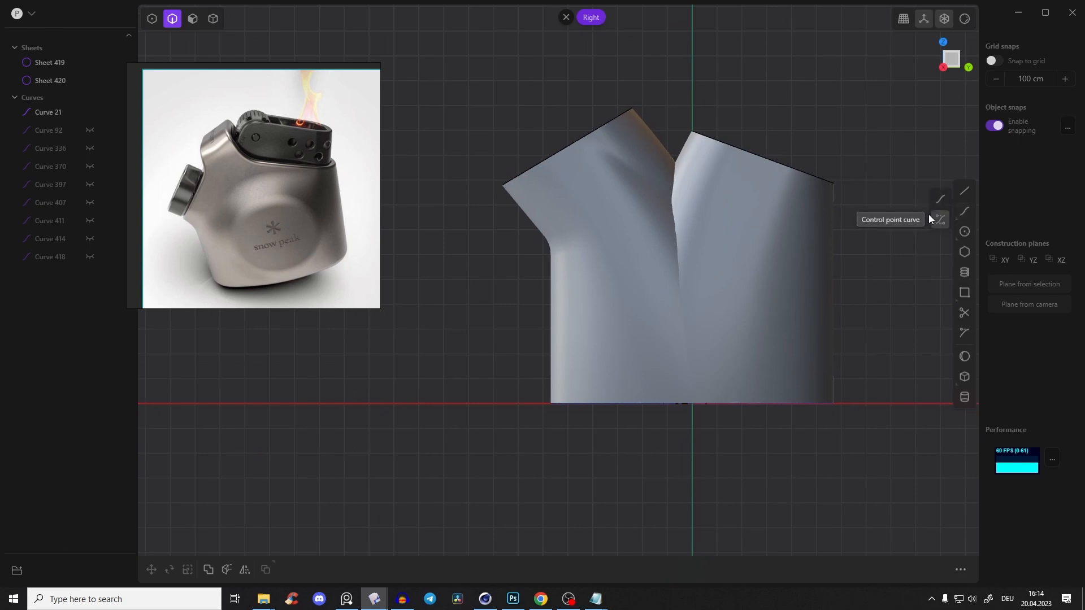
{"action": "left_click", "coordinate": [964, 212]}
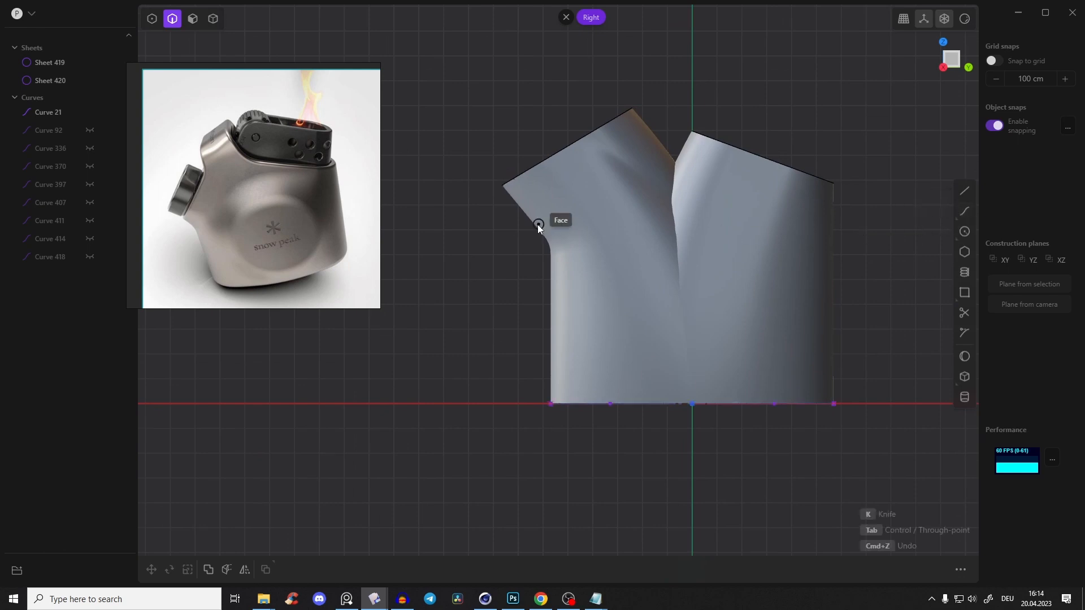
{"action": "left_click", "coordinate": [499, 212]}
{"action": "left_click", "coordinate": [644, 156]}
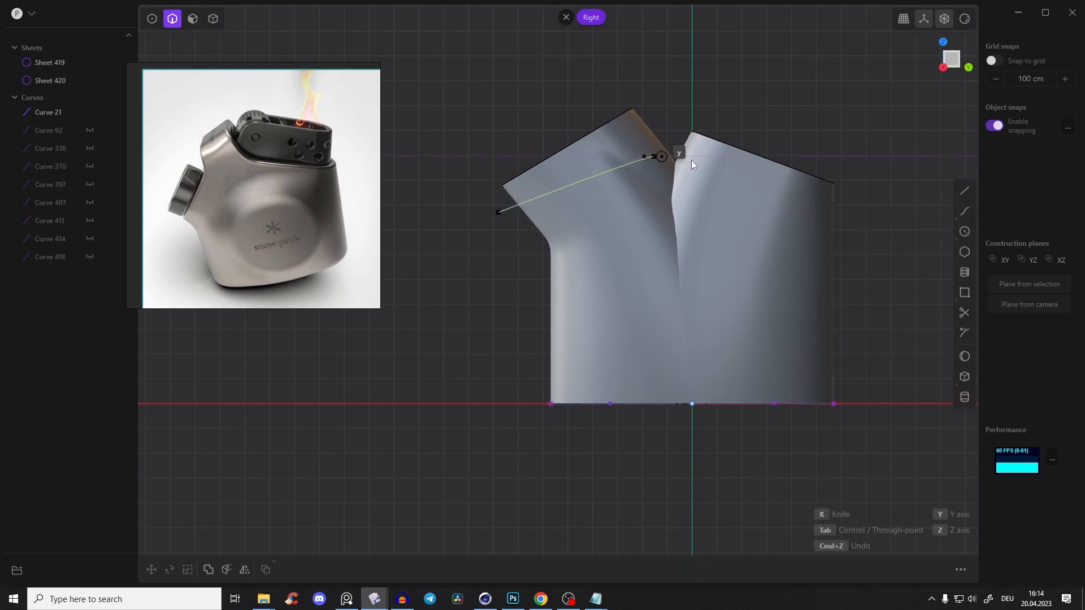
{"action": "left_click", "coordinate": [748, 168]}
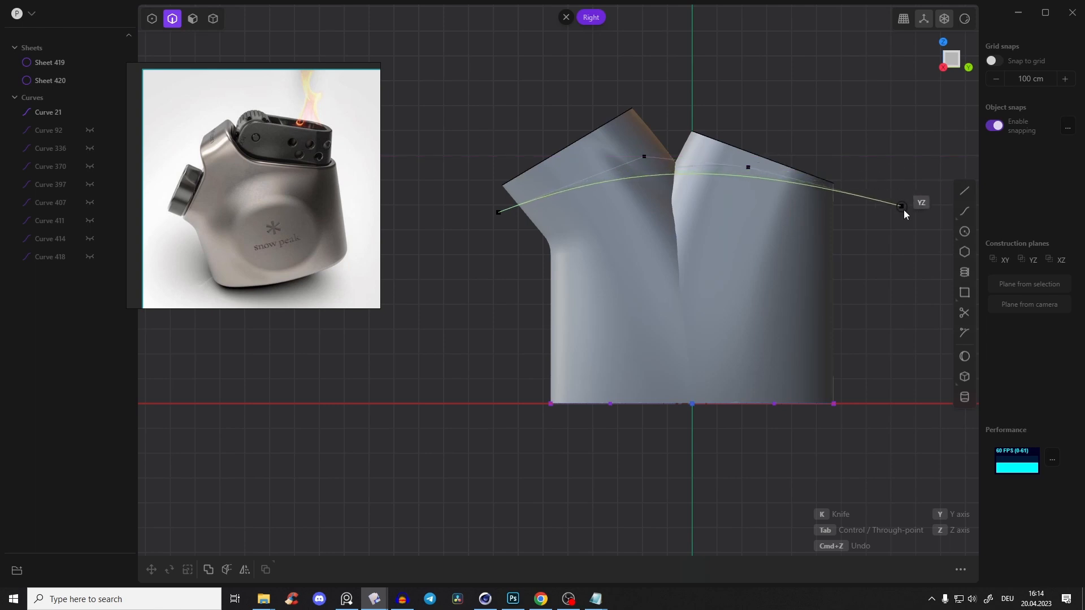
{"action": "left_click", "coordinate": [887, 207]}
{"action": "key", "text": "Return"}
Move the arched curve's two middle control points up about 45 cm in Z
{"action": "key", "text": "1"}
{"action": "left_click_drag", "start_coordinate": [642, 120], "coordinate": [799, 208]}
{"action": "key", "text": "g"}
{"action": "left_click_drag", "start_coordinate": [696, 129], "coordinate": [696, 117]}
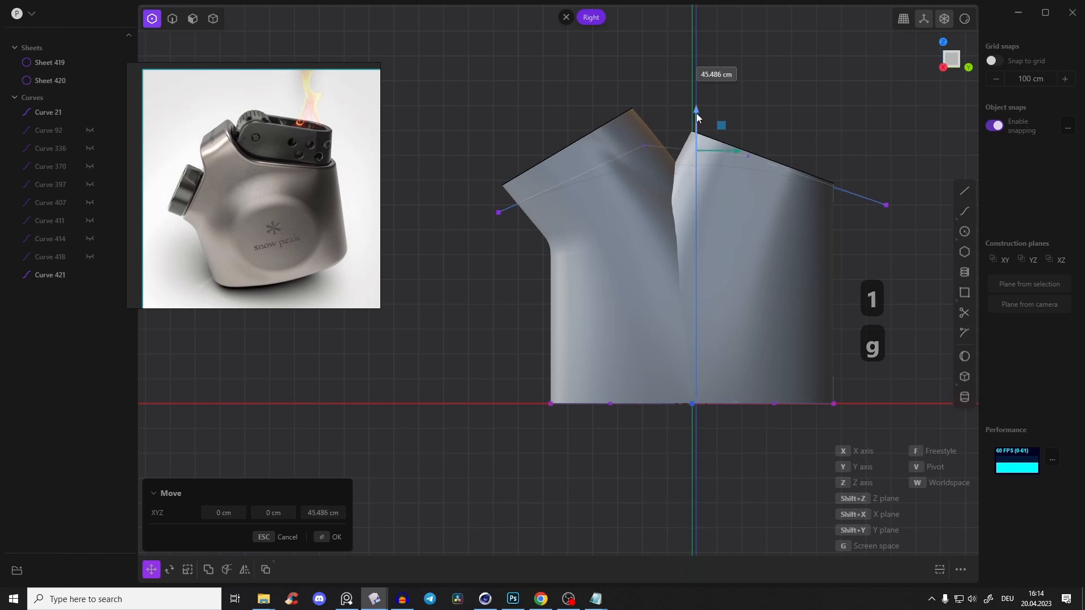
{"action": "left_click", "coordinate": [802, 101]}
Cut both lofted sheets with the arched curve
{"action": "key", "text": "2"}
{"action": "left_click", "coordinate": [863, 196]}
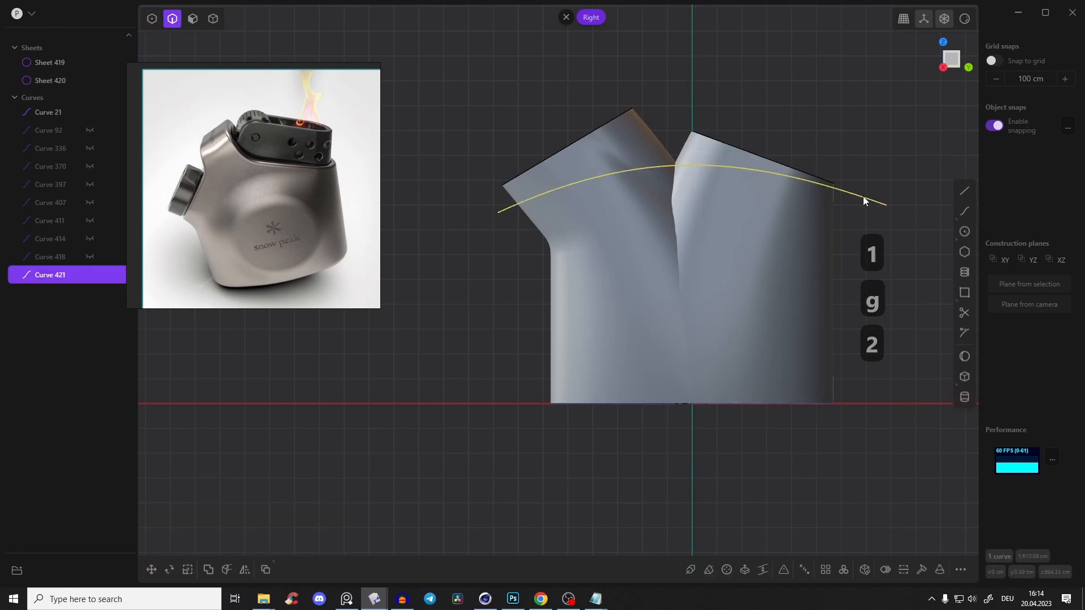
{"action": "key", "text": "c"}
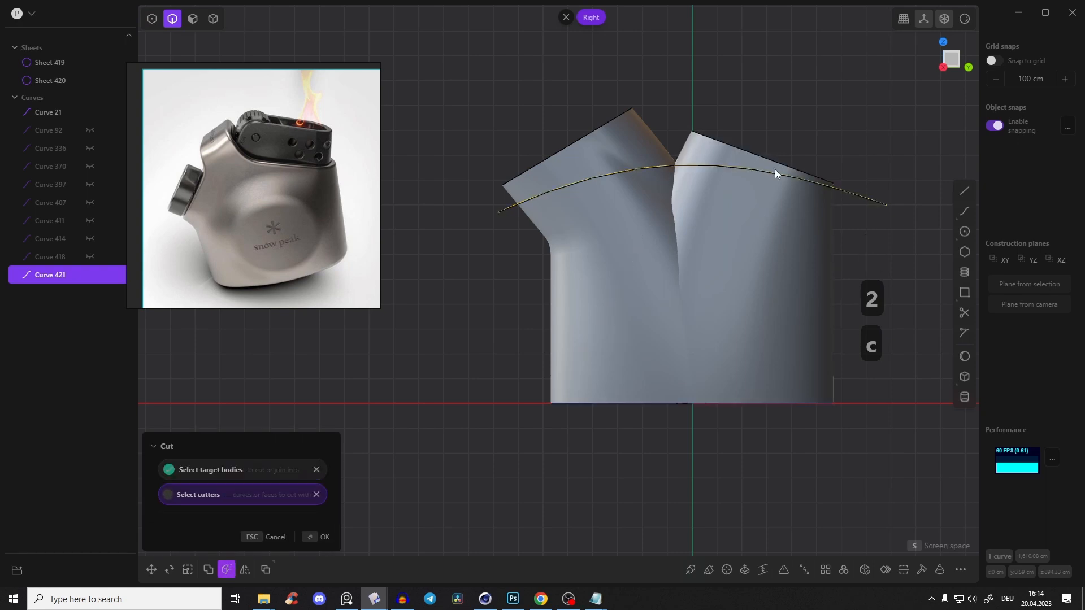
{"action": "middle_click_drag", "start_coordinate": [809, 73], "coordinate": [764, 110]}
{"action": "right_click", "coordinate": [791, 77]}
{"action": "left_click", "coordinate": [695, 172]}
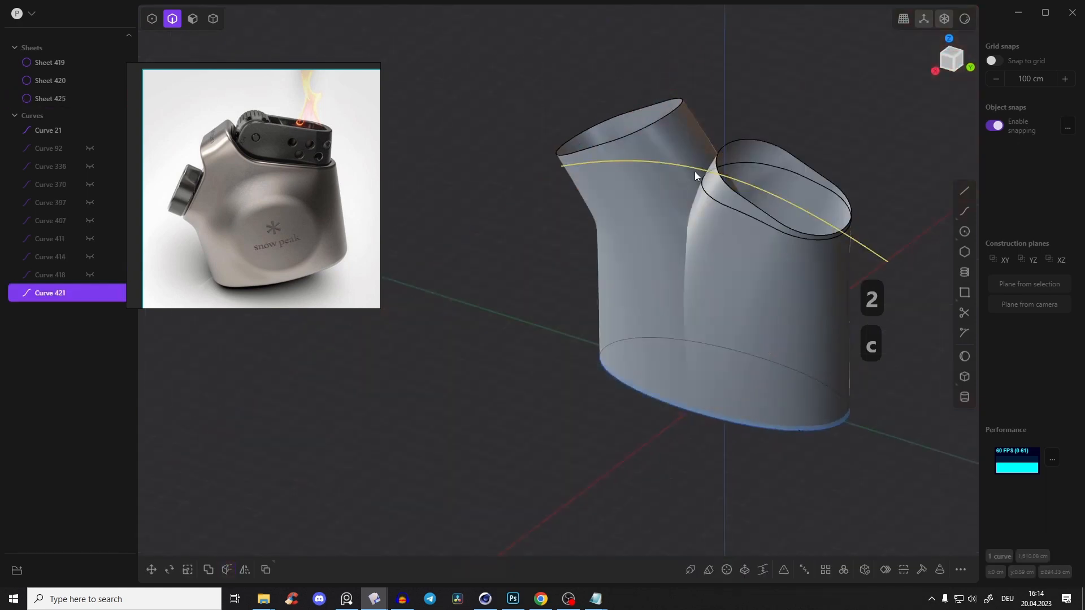
{"action": "key", "text": "c"}
{"action": "left_click", "coordinate": [687, 137]}
{"action": "right_click", "coordinate": [730, 100]}
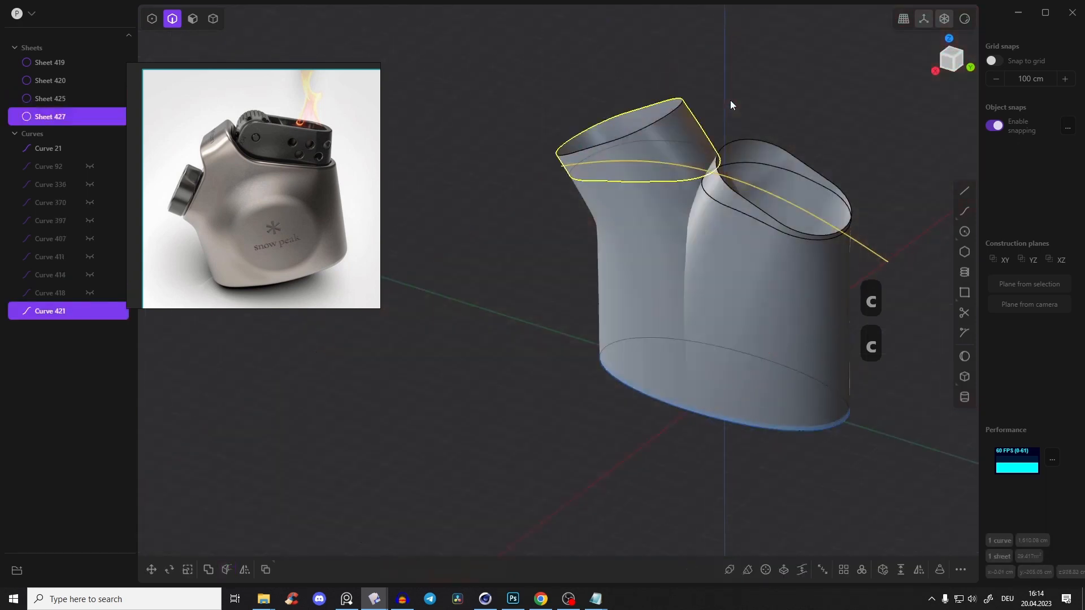
Delete the two cut-off upper sheet pieces and hide the arched cutting curve
{"action": "key", "text": "Tab"}
{"action": "left_click", "coordinate": [676, 134]}
{"action": "left_click", "coordinate": [767, 141]}
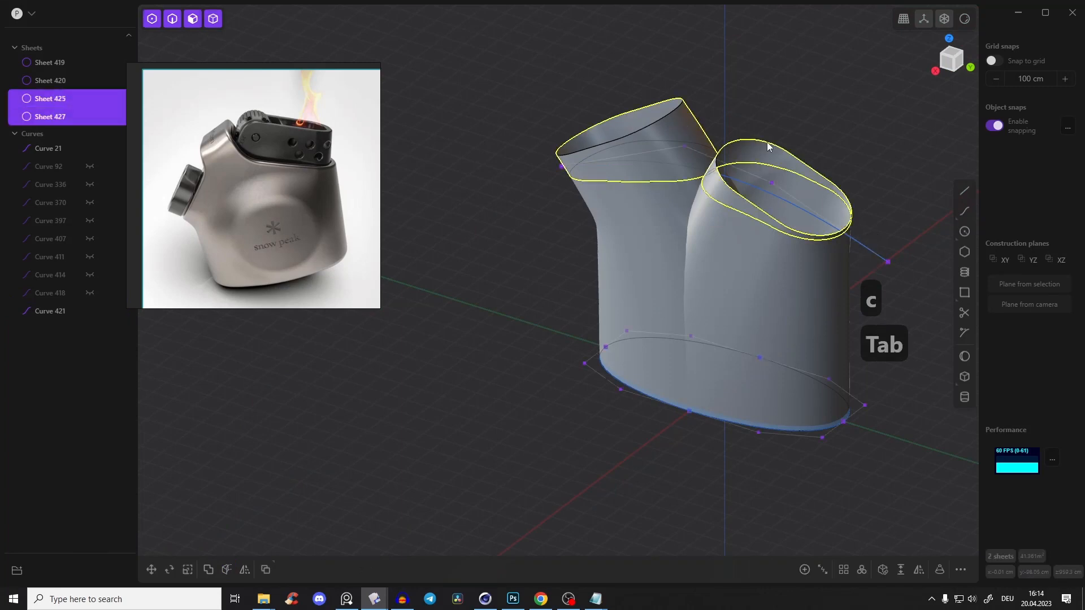
{"action": "key", "text": "x"}
{"action": "middle_click_drag", "start_coordinate": [753, 150], "coordinate": [828, 155]}
{"action": "left_click", "coordinate": [829, 154]}
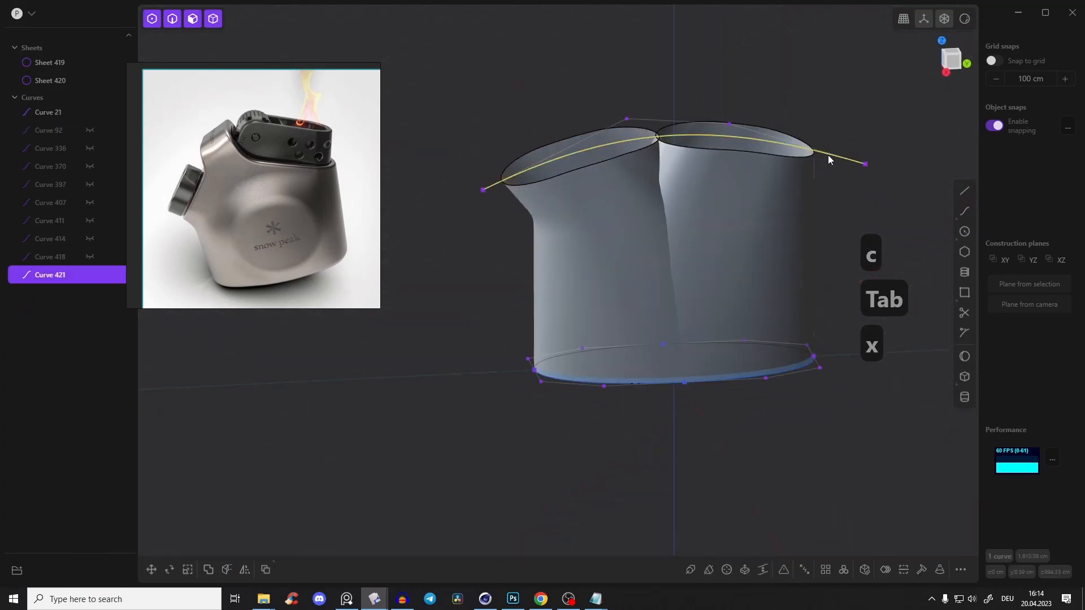
{"action": "key", "text": "h"}
Draw a three-point control point curve in the right view from the base edge up through the first loft to above its rim
{"action": "middle_click_drag", "start_coordinate": [682, 117], "coordinate": [667, 164]}
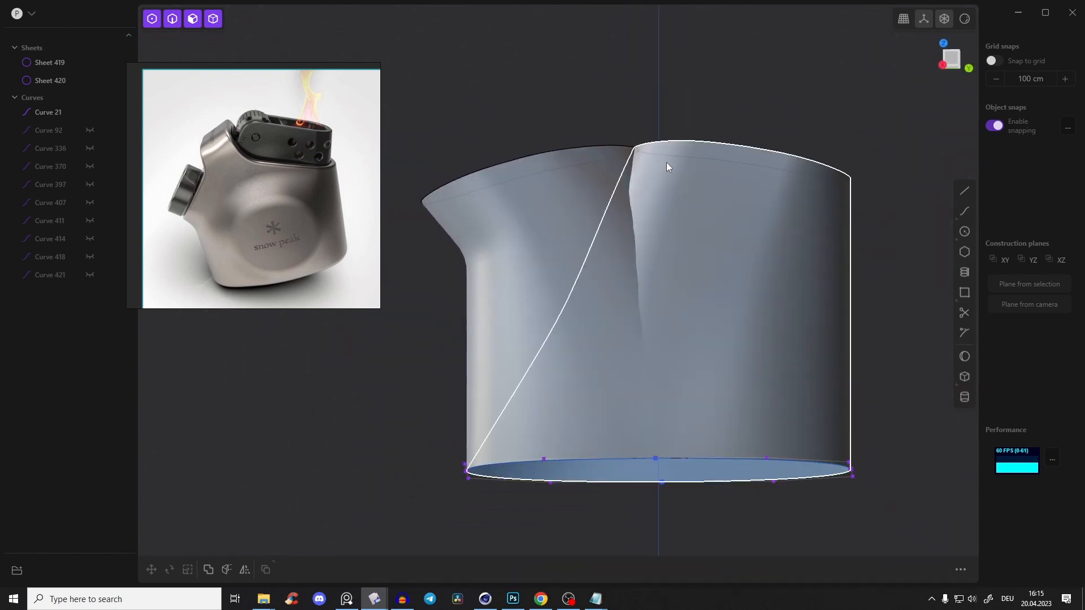
{"action": "middle_click_drag", "start_coordinate": [780, 187], "coordinate": [826, 223]}
{"action": "left_click", "coordinate": [950, 63]}
{"action": "middle_click_drag", "start_coordinate": [665, 260], "coordinate": [668, 231], "text": "shift"}
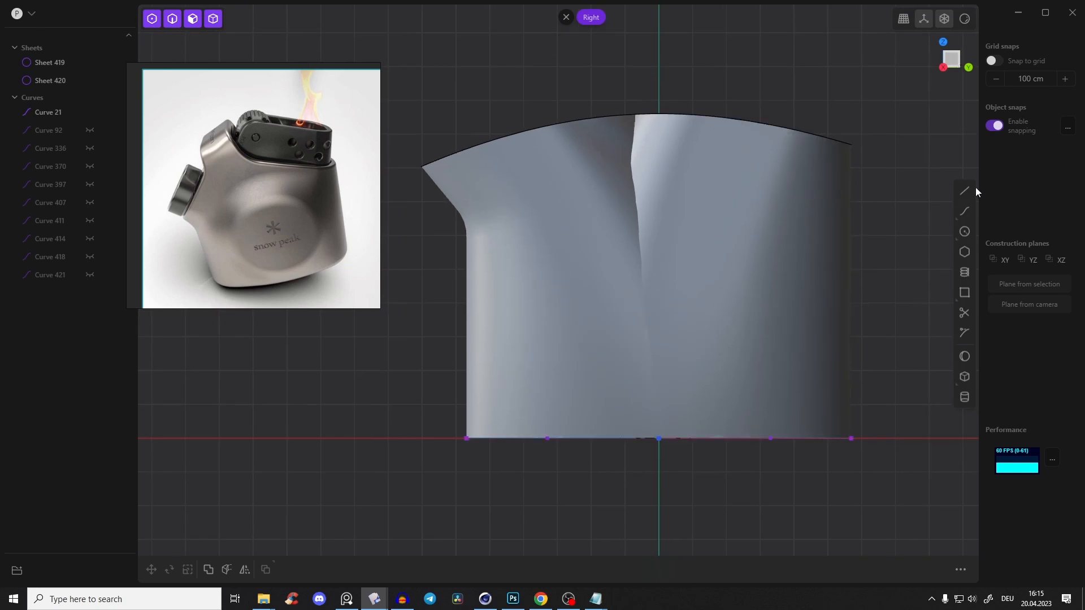
{"action": "left_click", "coordinate": [940, 221]}
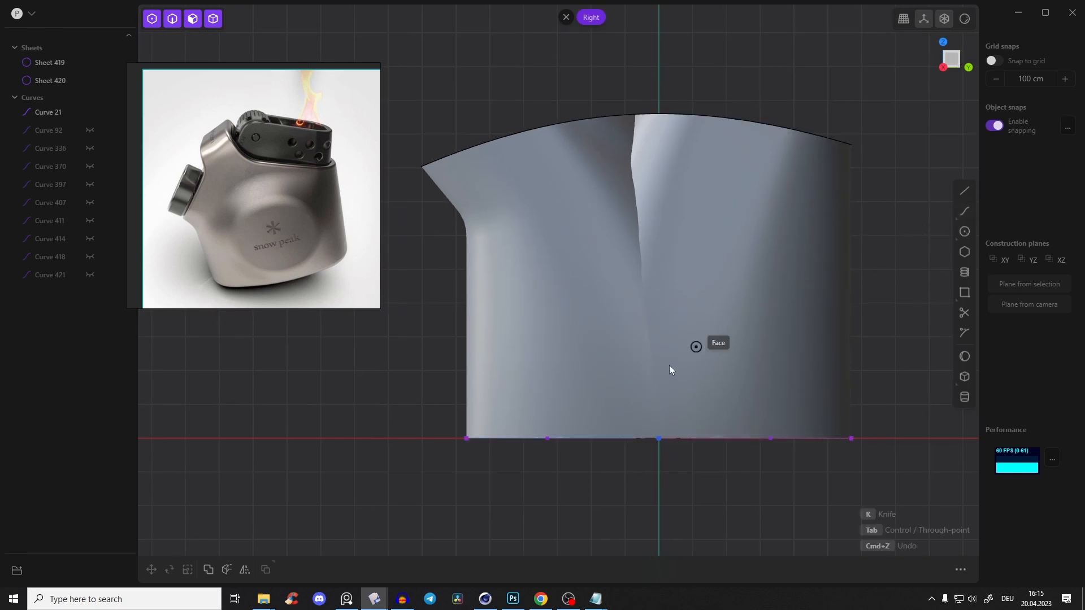
{"action": "left_click", "coordinate": [577, 438]}
{"action": "left_click", "coordinate": [577, 249]}
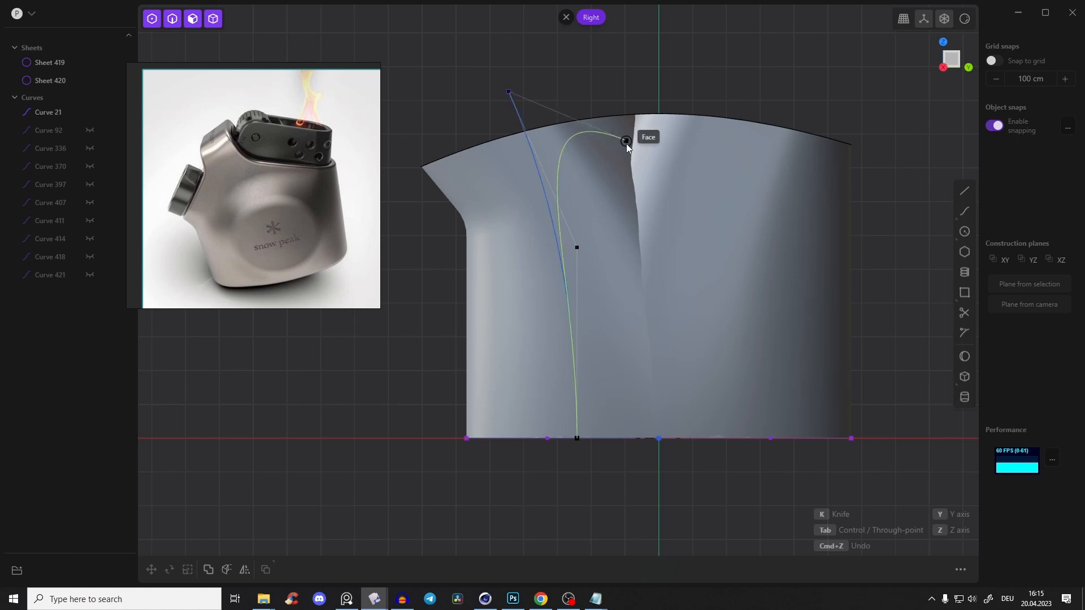
{"action": "double_click", "coordinate": [509, 92]}
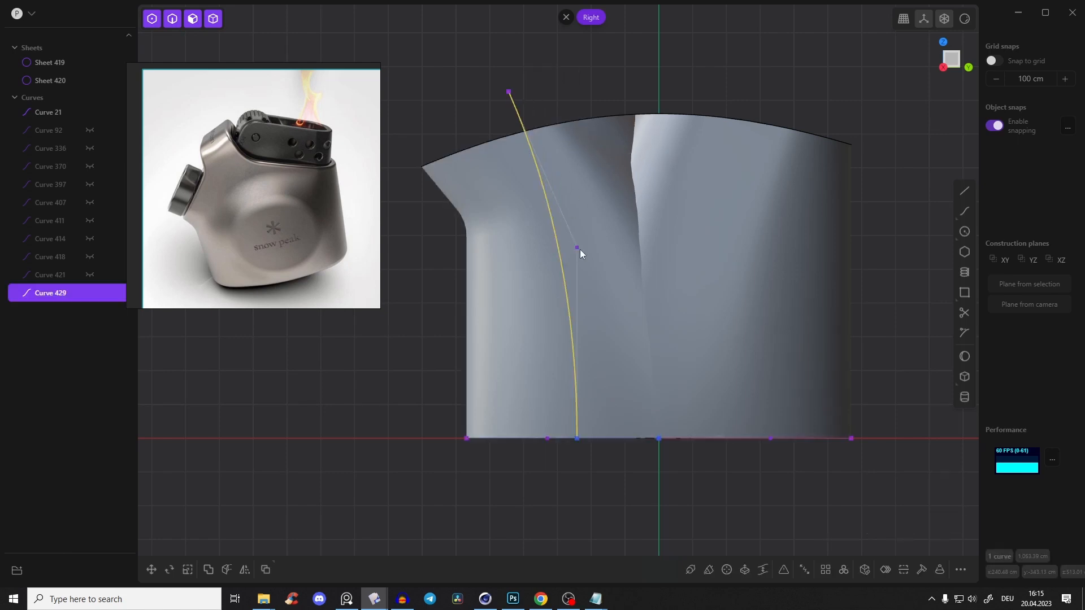
Bend the new curve more strongly by moving its middle control point toward the centre and its upper end point outward
{"action": "left_click_drag", "start_coordinate": [578, 248], "coordinate": [596, 220]}
{"action": "left_click_drag", "start_coordinate": [510, 93], "coordinate": [467, 99]}
{"action": "left_click_drag", "start_coordinate": [607, 230], "coordinate": [606, 235]}
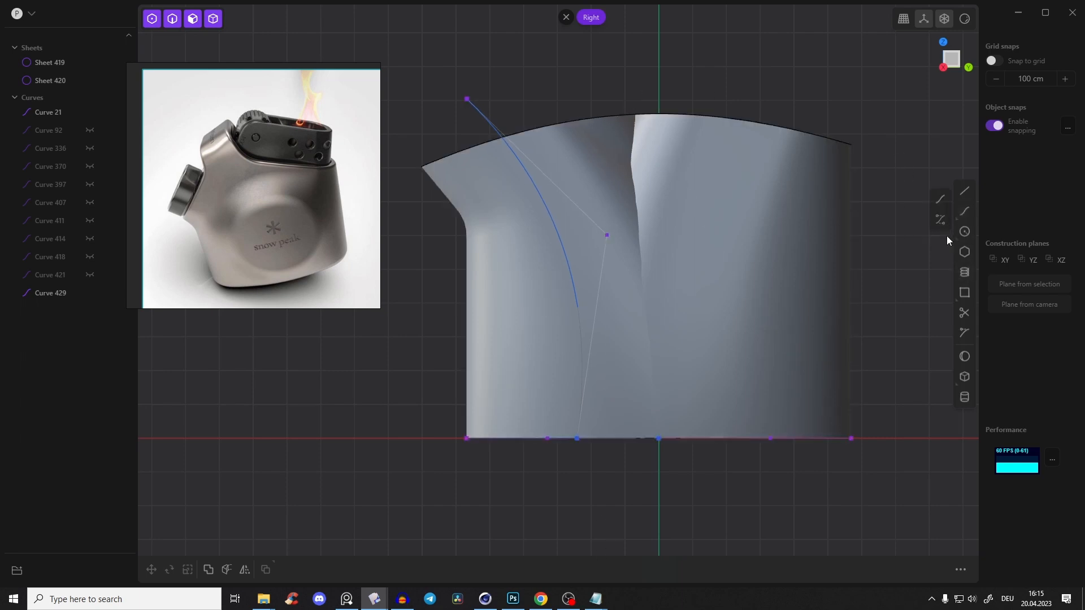
Draw a matching three-point curve through the second loft, shifting its middle control point toward the centre and lowering its upper end point
{"action": "left_click", "coordinate": [941, 220]}
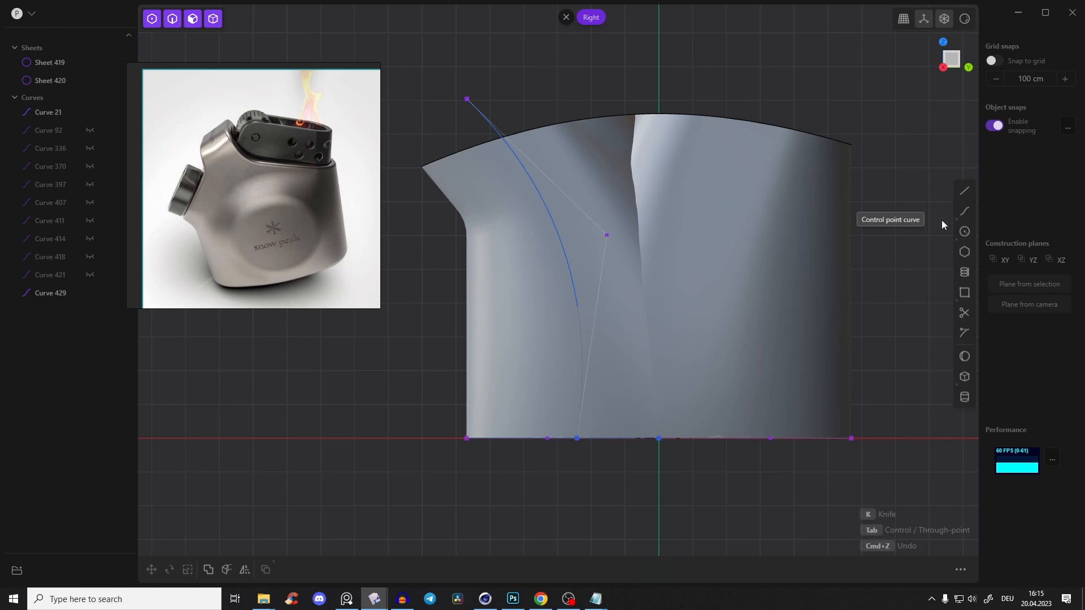
{"action": "left_click", "coordinate": [735, 438]}
{"action": "left_click", "coordinate": [736, 213]}
{"action": "left_click", "coordinate": [859, 29]}
{"action": "right_click", "coordinate": [858, 29]}
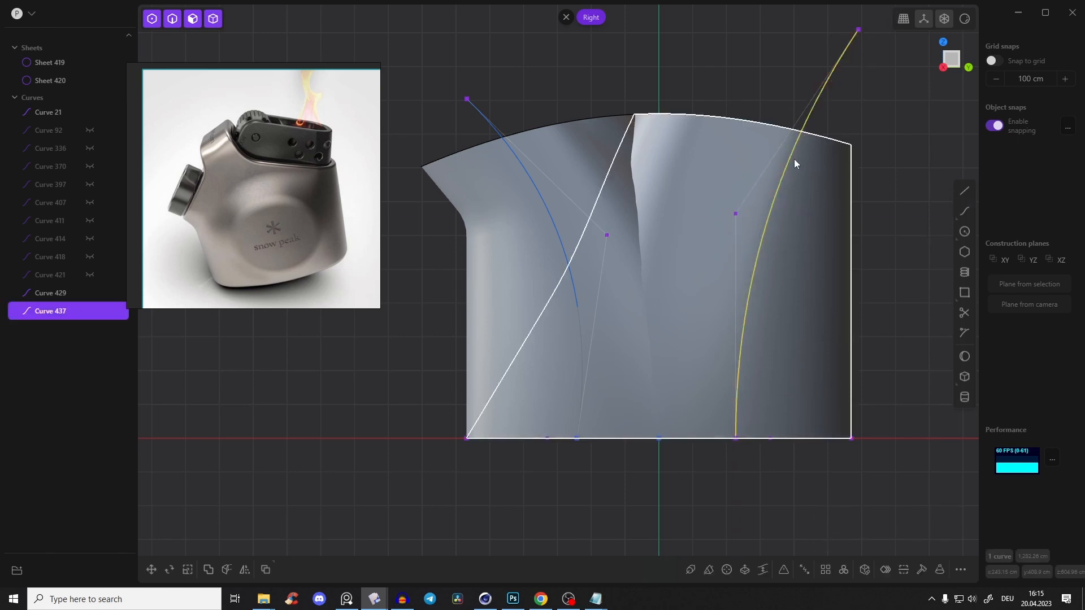
{"action": "left_click_drag", "start_coordinate": [736, 214], "coordinate": [687, 206]}
{"action": "left_click_drag", "start_coordinate": [858, 29], "coordinate": [817, 70]}
Select both upright curves and move them along X to stand clear of the body's front
{"action": "key", "text": "2"}
{"action": "middle_click_drag", "start_coordinate": [849, 101], "coordinate": [723, 217]}
{"action": "left_click", "coordinate": [703, 221]}
{"action": "left_click", "coordinate": [517, 254], "text": "shift"}
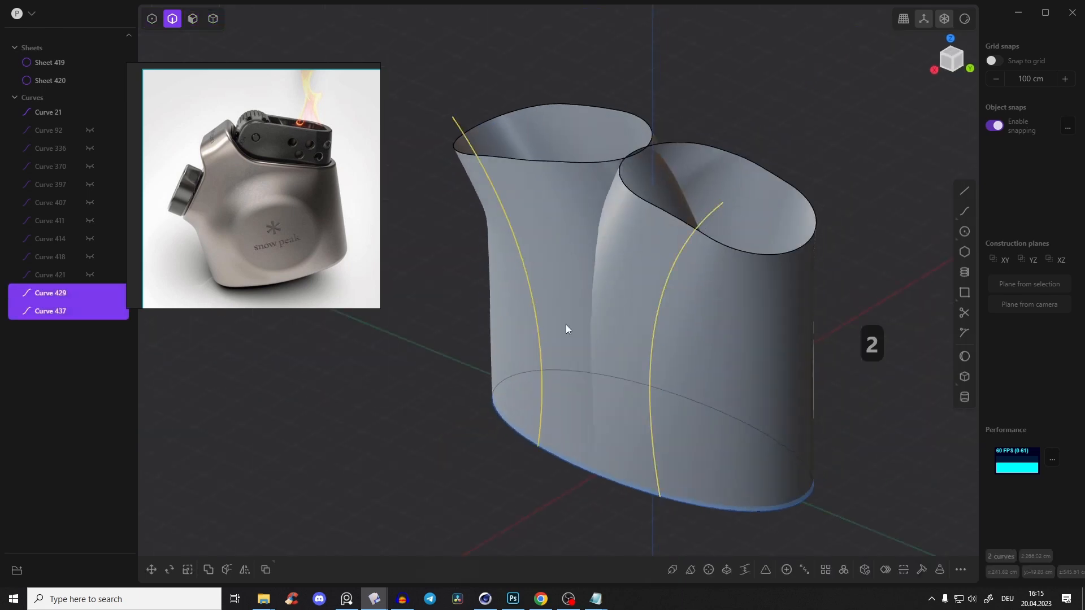
{"action": "key", "text": "g"}
{"action": "right_click", "coordinate": [697, 90]}
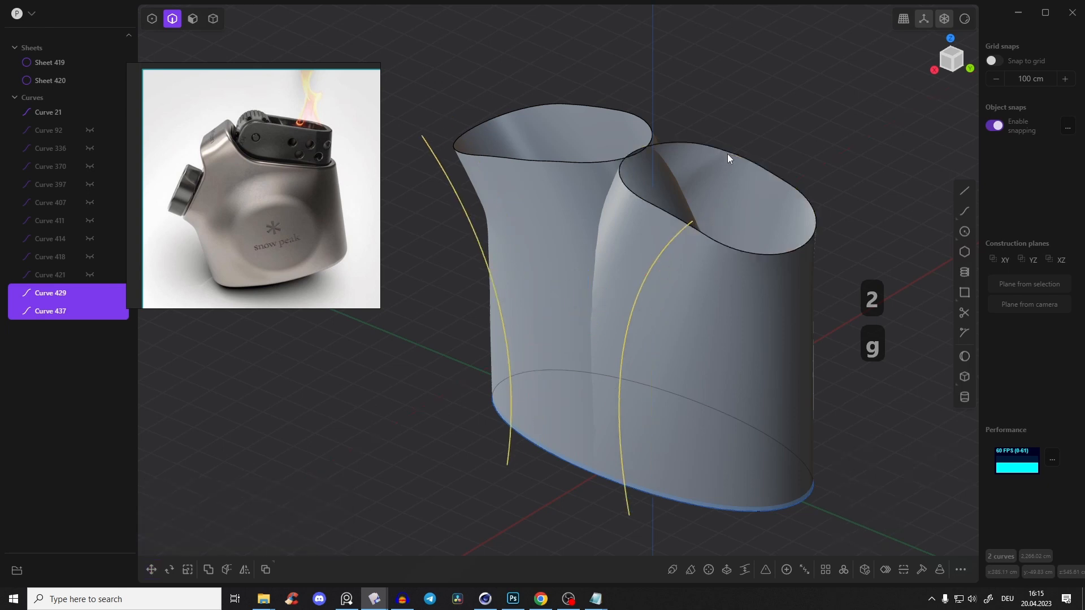
Cut the second loft with its upright curve and delete the piece on the inner side of the cut
{"action": "left_click", "coordinate": [727, 152]}
{"action": "left_click", "coordinate": [654, 275]}
{"action": "middle_click_drag", "start_coordinate": [683, 234], "coordinate": [669, 260]}
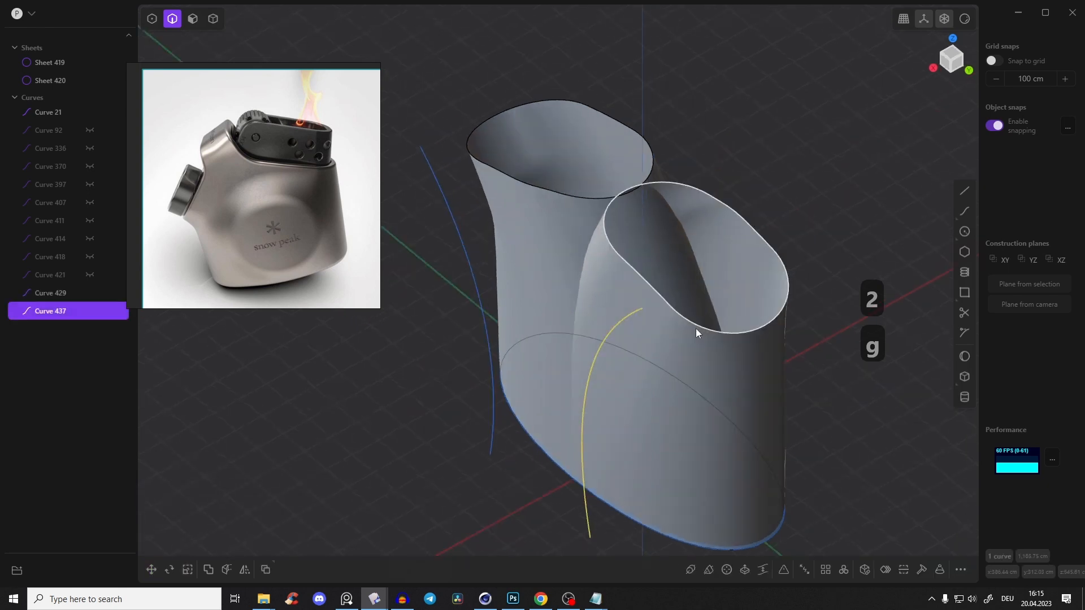
{"action": "key", "text": "c"}
{"action": "right_click", "coordinate": [777, 194]}
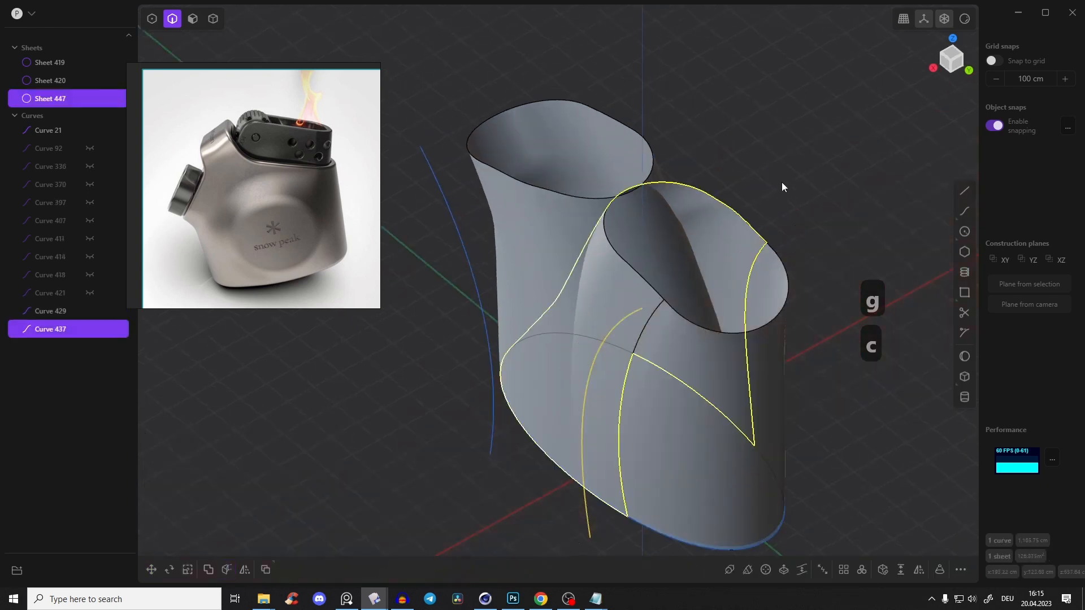
{"action": "left_click", "coordinate": [781, 182]}
{"action": "key", "text": "Tab"}
{"action": "left_click", "coordinate": [684, 213]}
{"action": "mouse_move", "coordinate": [689, 201]}
{"action": "middle_mouse_down"}
{"action": "mouse_move", "coordinate": [757, 142]}
{"action": "mouse_move", "coordinate": [733, 190]}
{"action": "mouse_move", "coordinate": [673, 196]}
{"action": "middle_mouse_up"}
{"action": "key", "text": "x"}
Cut the first loft with the other upright curve and delete its inner piece, leaving a gap between the two branches
{"action": "left_click", "coordinate": [462, 253]}
{"action": "middle_click_drag", "start_coordinate": [464, 253], "coordinate": [497, 239]}
{"action": "key", "text": "c"}
{"action": "left_click", "coordinate": [566, 236]}
{"action": "middle_click_drag", "start_coordinate": [566, 236], "coordinate": [713, 106]}
{"action": "left_click", "coordinate": [713, 102]}
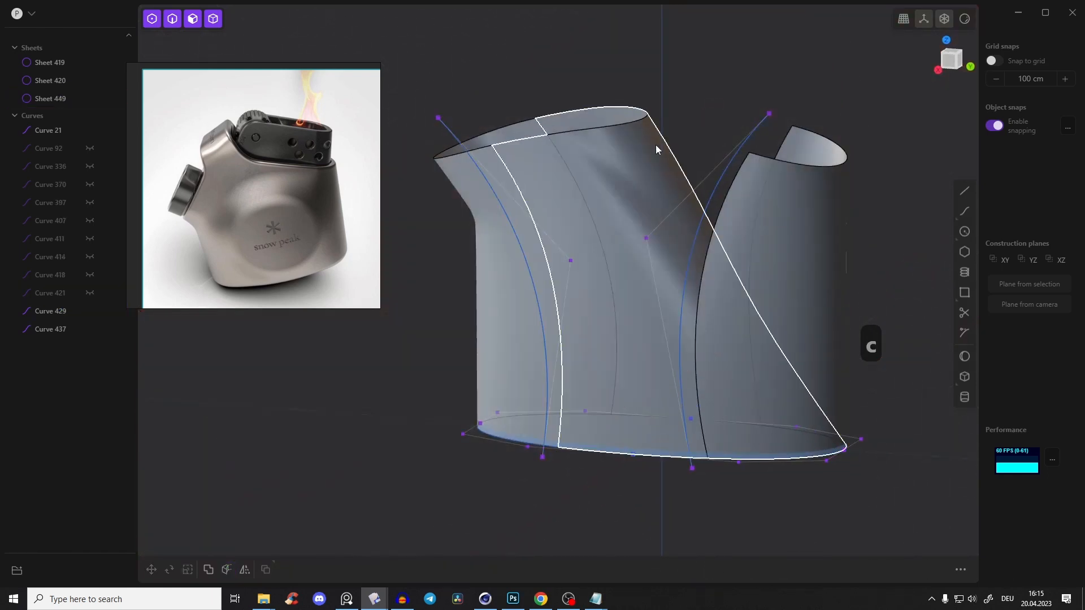
{"action": "key", "text": "x"}
Hide both upright cutting curves
{"action": "middle_click_drag", "start_coordinate": [603, 164], "coordinate": [768, 213]}
{"action": "left_click", "coordinate": [757, 210]}
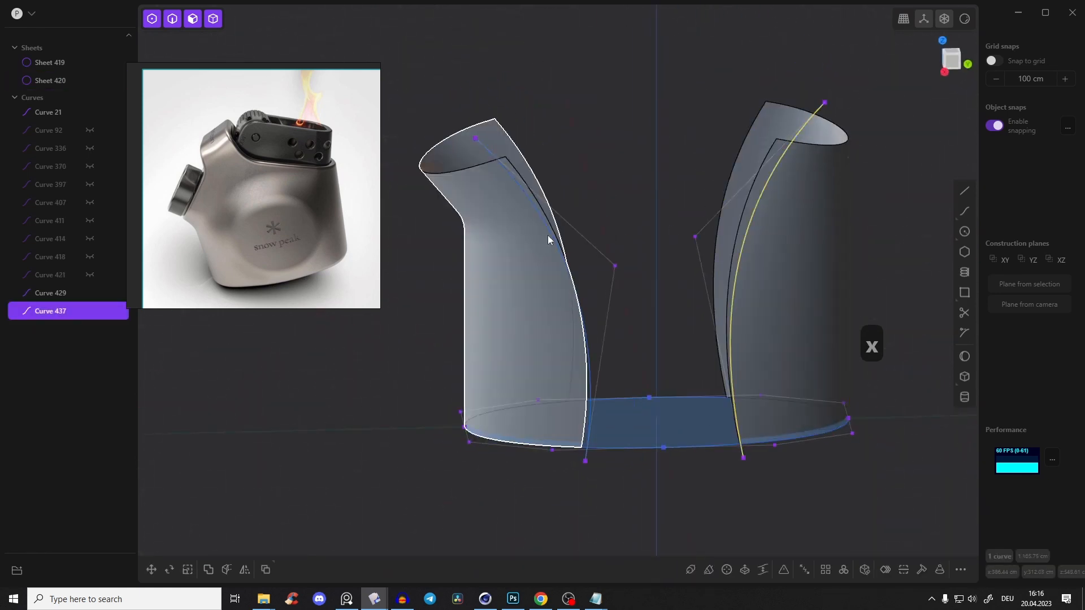
{"action": "left_click", "coordinate": [556, 243]}
{"action": "left_click", "coordinate": [756, 216], "text": "shift"}
{"action": "key", "text": "h"}
Loft a surface between the front trimmed edges of the two branches with G1 start and end continuity
{"action": "middle_click_drag", "start_coordinate": [686, 159], "coordinate": [555, 230]}
{"action": "scroll", "coordinate": [556, 231], "scroll_direction": "up", "scroll_amount": 2}
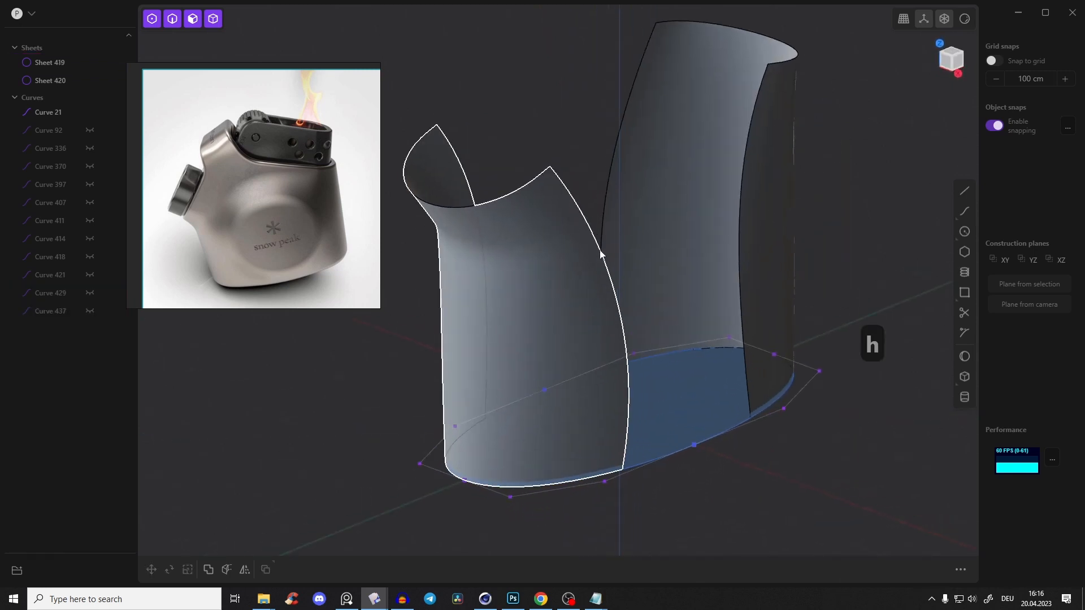
{"action": "left_click", "coordinate": [602, 255]}
{"action": "left_click", "coordinate": [745, 162], "text": "shift"}
{"action": "left_click", "coordinate": [744, 161], "text": "shift"}
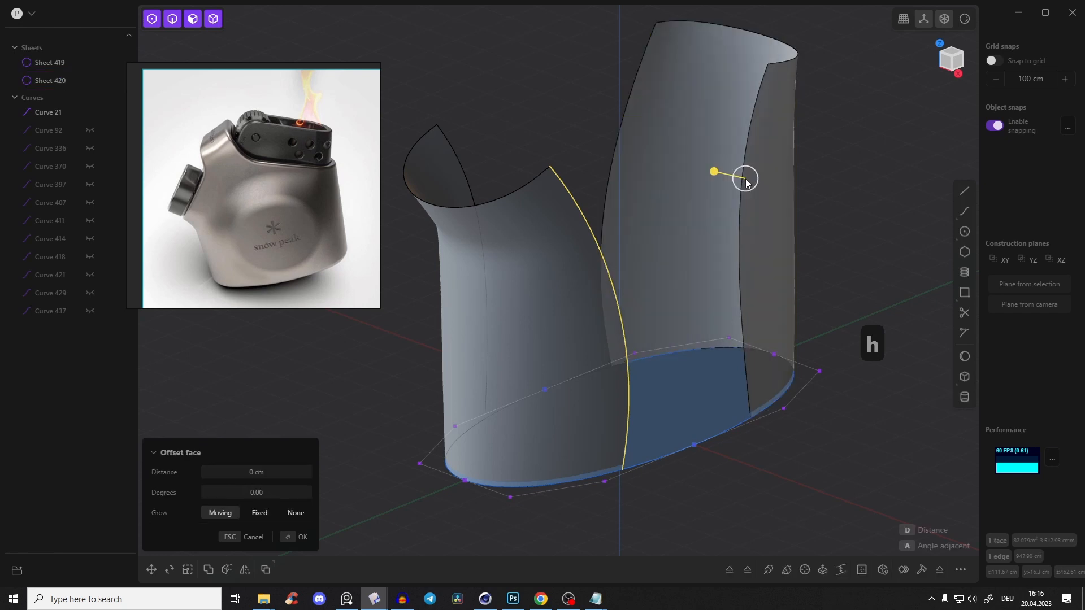
{"action": "left_click", "coordinate": [744, 163], "text": "shift"}
{"action": "key", "text": "l"}
{"action": "middle_click_drag", "start_coordinate": [738, 158], "coordinate": [613, 100]}
{"action": "middle_click_drag", "start_coordinate": [628, 157], "coordinate": [607, 115]}
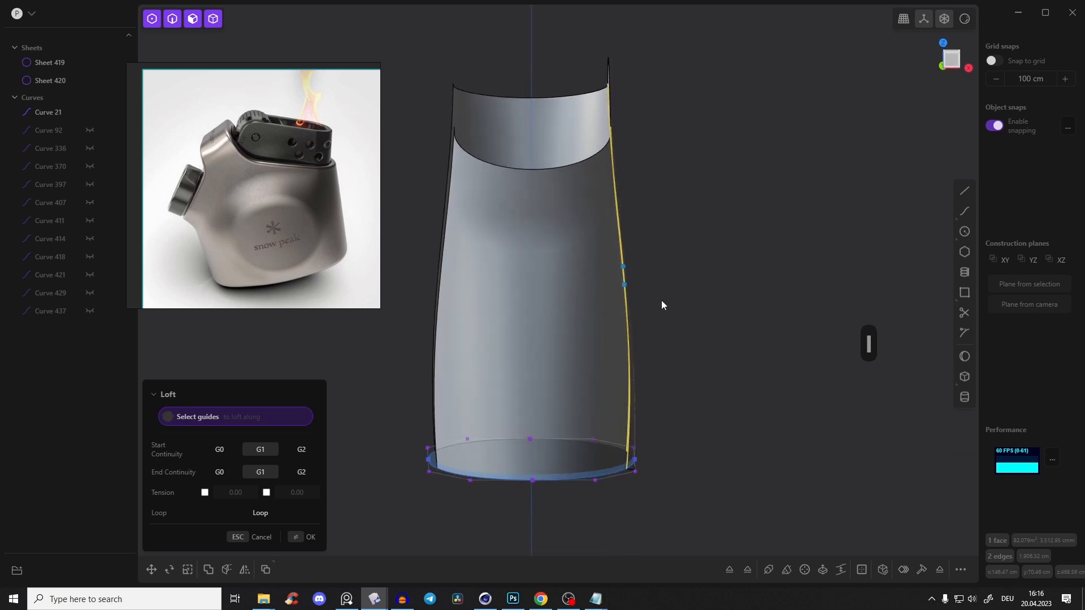
{"action": "middle_click_drag", "start_coordinate": [600, 141], "coordinate": [476, 161]}
{"action": "key", "text": "Return"}
Loft a matching surface between the rear trimmed edges of the two branches
{"action": "left_click", "coordinate": [570, 59]}
{"action": "middle_click_drag", "start_coordinate": [621, 61], "coordinate": [575, 108]}
{"action": "left_click", "coordinate": [591, 132]}
{"action": "left_click", "coordinate": [595, 136]}
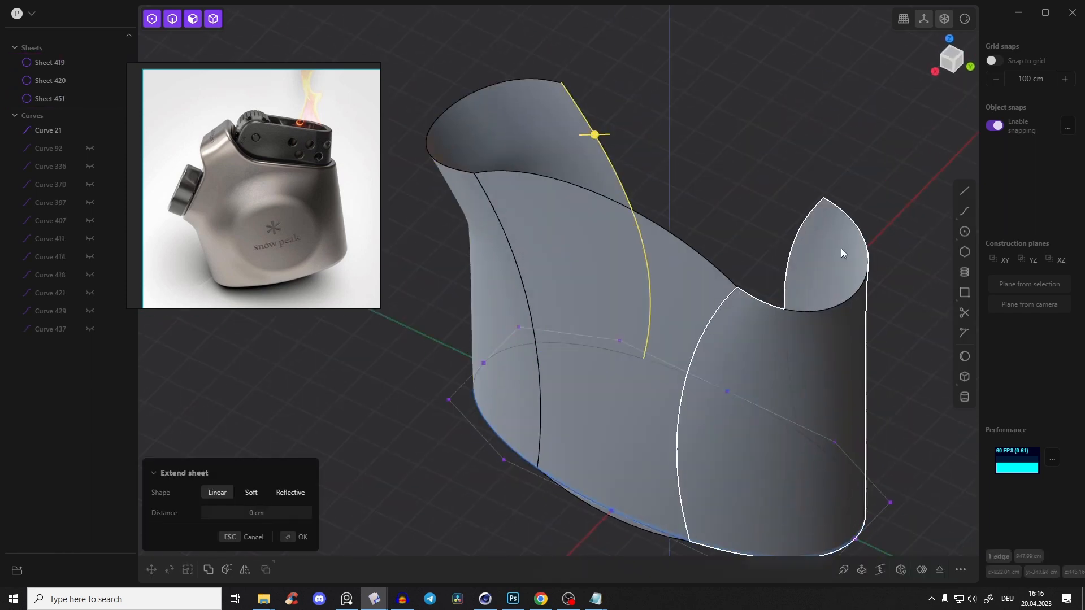
{"action": "left_click", "coordinate": [804, 231]}
{"action": "middle_click_drag", "start_coordinate": [800, 233], "coordinate": [733, 375]}
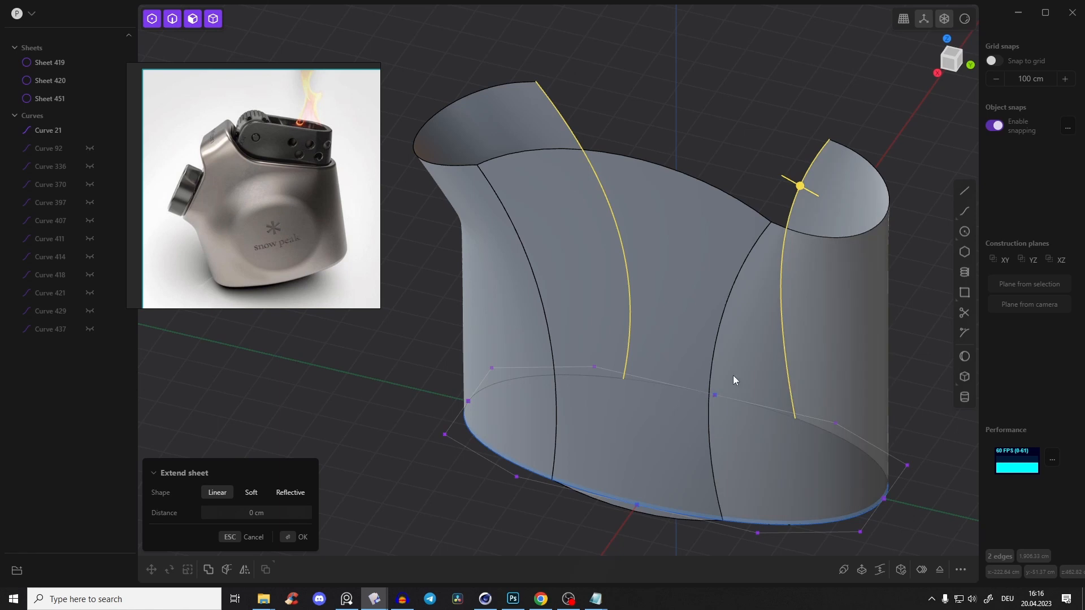
{"action": "key", "text": "l"}
{"action": "right_click", "coordinate": [792, 64]}
{"action": "left_click", "coordinate": [792, 65]}
Join the two branch sheets and the two lofted bridging sheets into a single sheet
{"action": "key", "text": "Tab"}
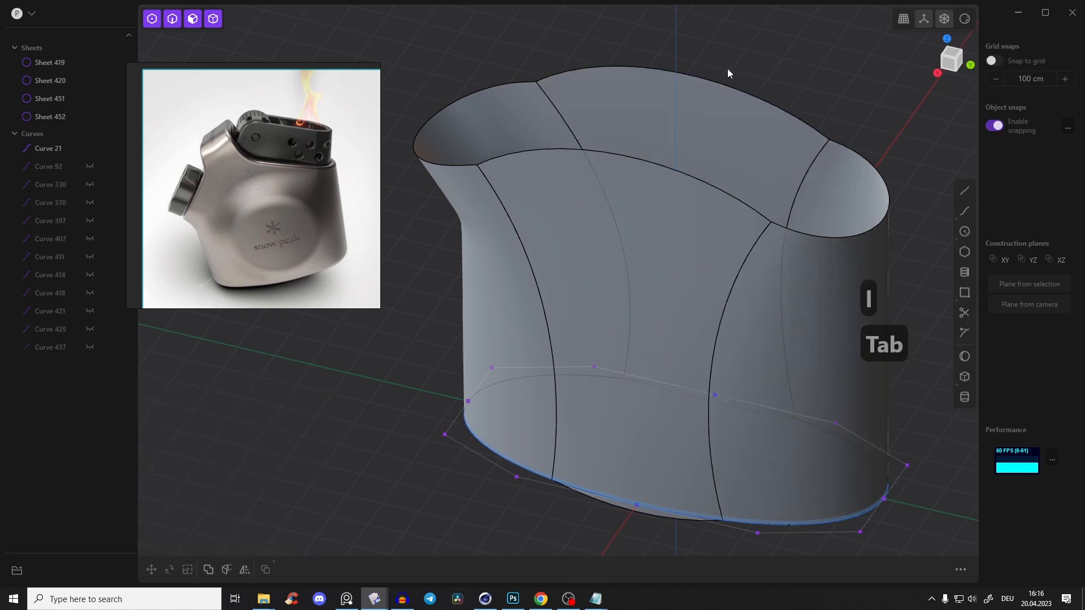
{"action": "left_click", "coordinate": [618, 133]}
{"action": "left_click", "coordinate": [540, 132], "text": "shift"}
{"action": "left_click", "coordinate": [549, 227], "text": "shift"}
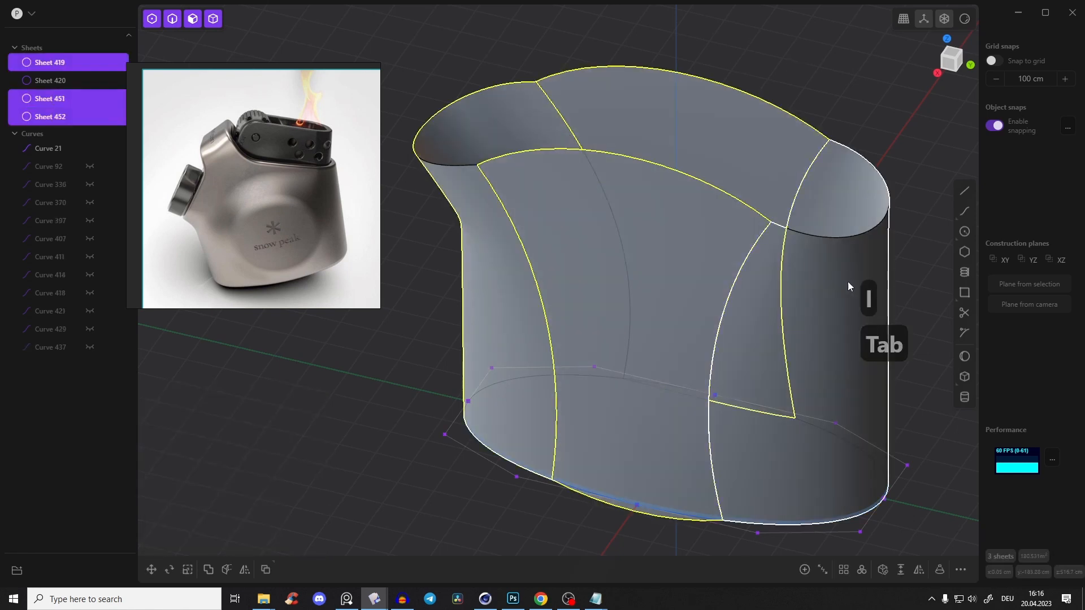
{"action": "left_click", "coordinate": [843, 284], "text": "shift"}
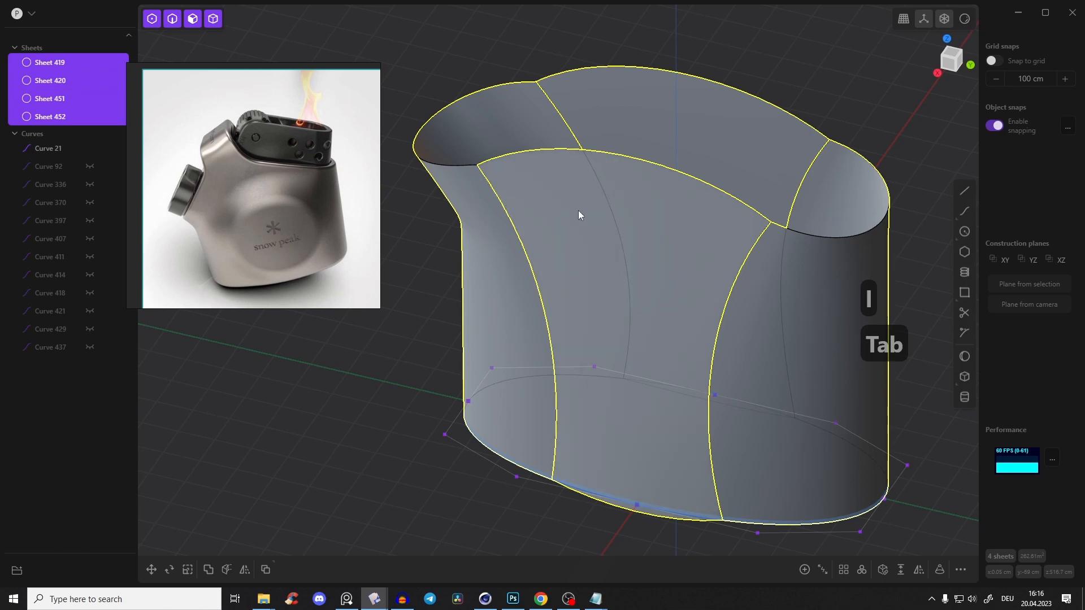
{"action": "key", "text": "j"}
{"action": "left_click", "coordinate": [764, 66]}
{"action": "left_click", "coordinate": [643, 260]}
{"action": "middle_click_drag", "start_coordinate": [643, 260], "coordinate": [641, 84]}
{"action": "left_click", "coordinate": [641, 83]}
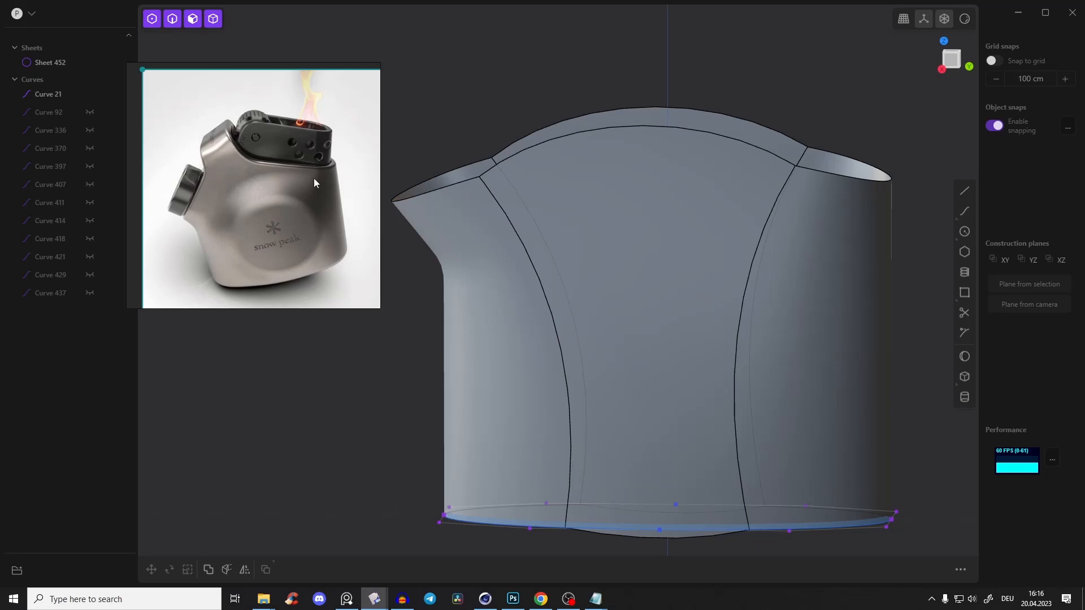
Extend the upper edges of both bridging surfaces linearly upward, well past the rims of the branches
{"action": "middle_click_drag", "start_coordinate": [530, 100], "coordinate": [513, 121]}
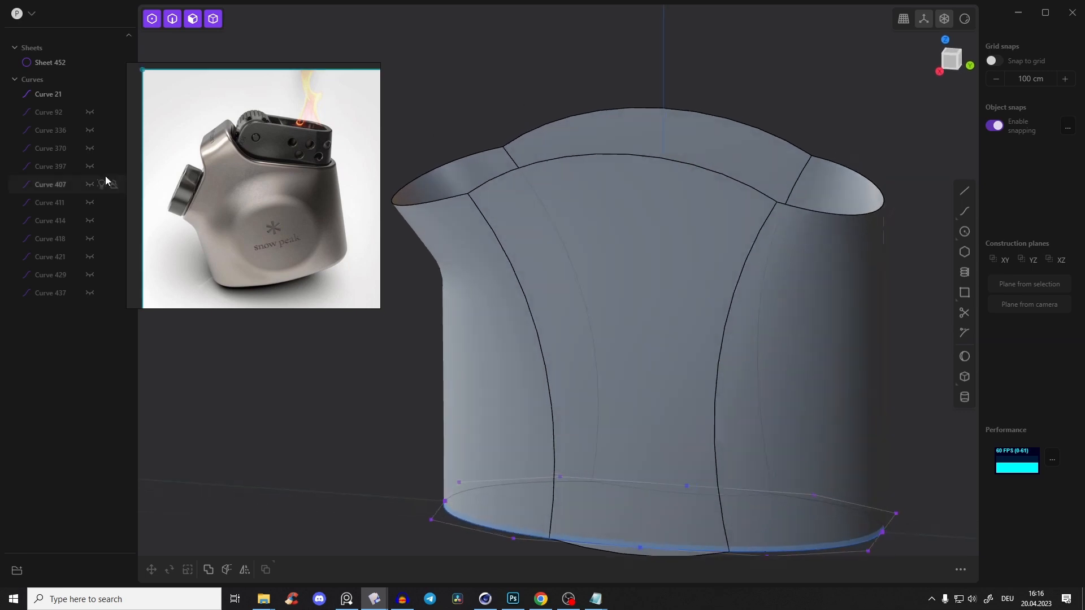
{"action": "middle_click_drag", "start_coordinate": [766, 151], "coordinate": [764, 174]}
{"action": "left_click", "coordinate": [645, 171]}
{"action": "left_click", "coordinate": [677, 113], "text": "shift"}
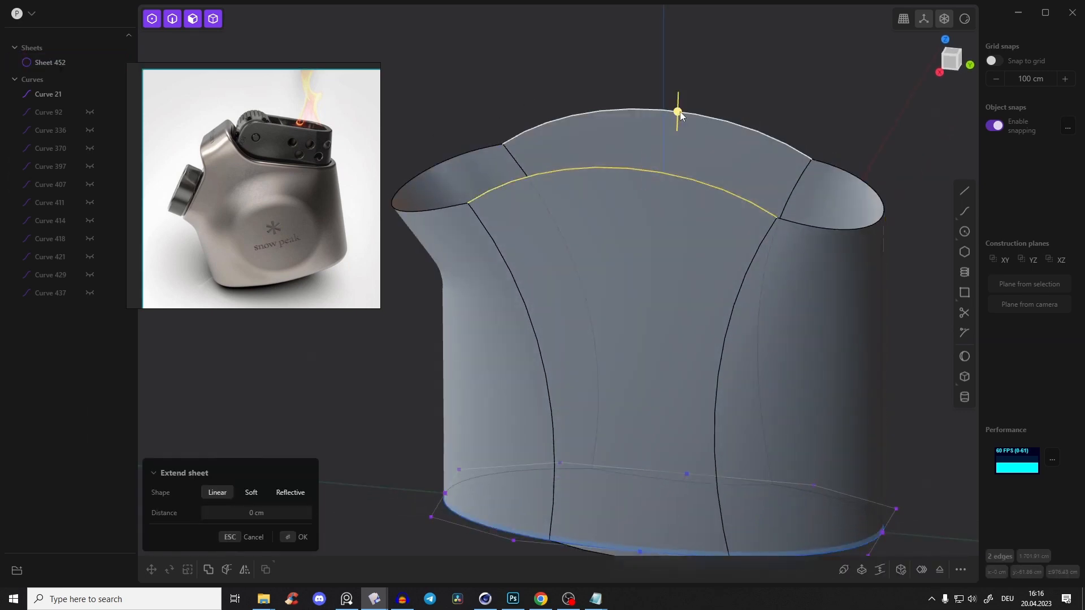
{"action": "key", "text": "KP_3"}
{"action": "left_click_drag", "start_coordinate": [643, 113], "coordinate": [655, 159]}
{"action": "key", "text": "Return"}
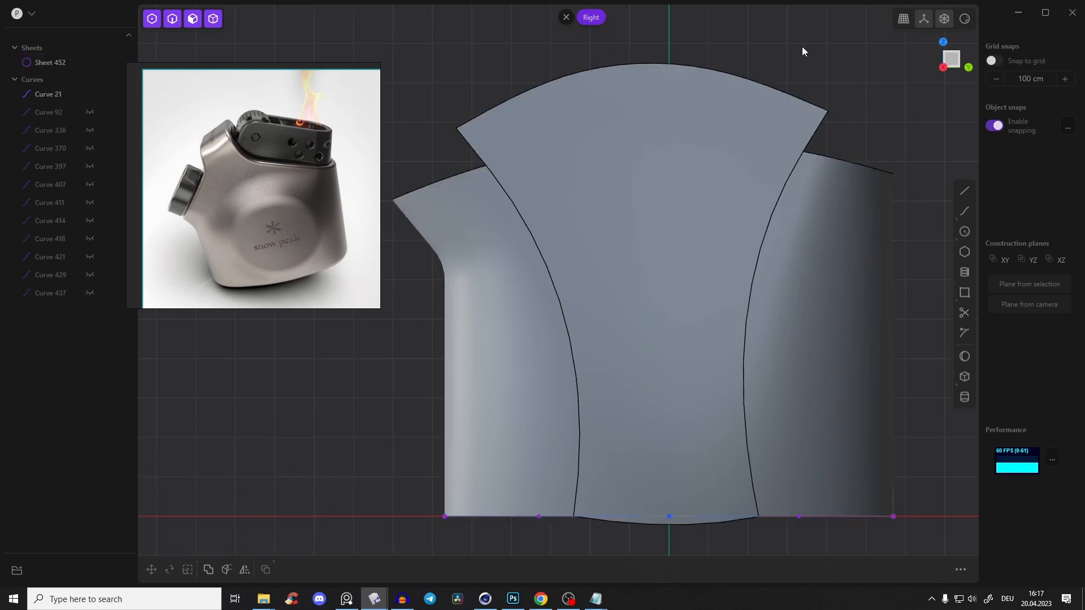
Start a line in the right view near the upper edge of the extended bridging surface
{"action": "middle_click_drag", "start_coordinate": [717, 84], "coordinate": [537, 207]}
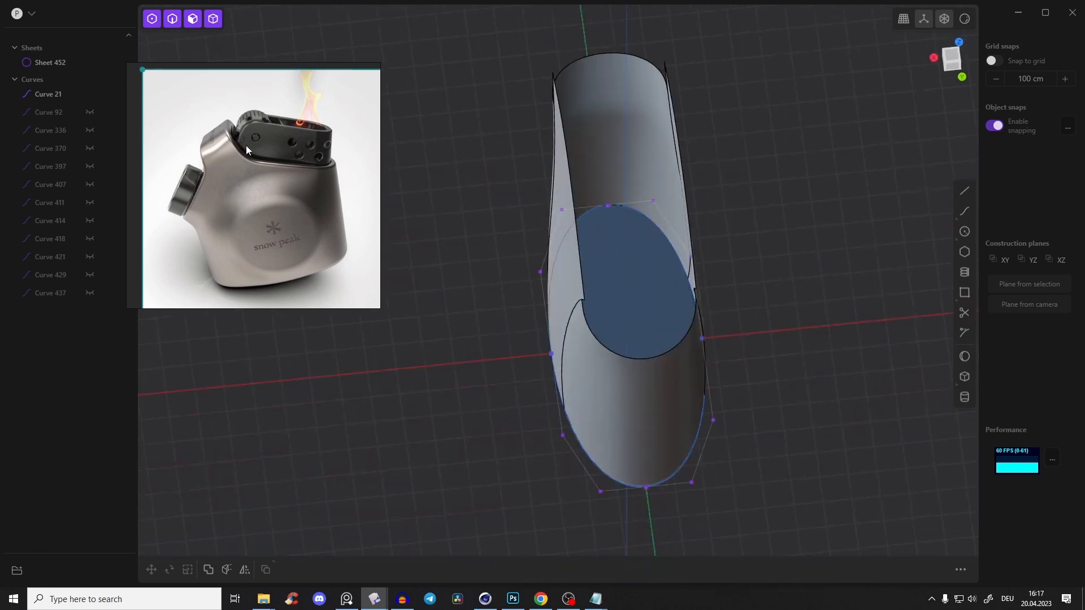
{"action": "middle_click_drag", "start_coordinate": [476, 297], "coordinate": [527, 245]}
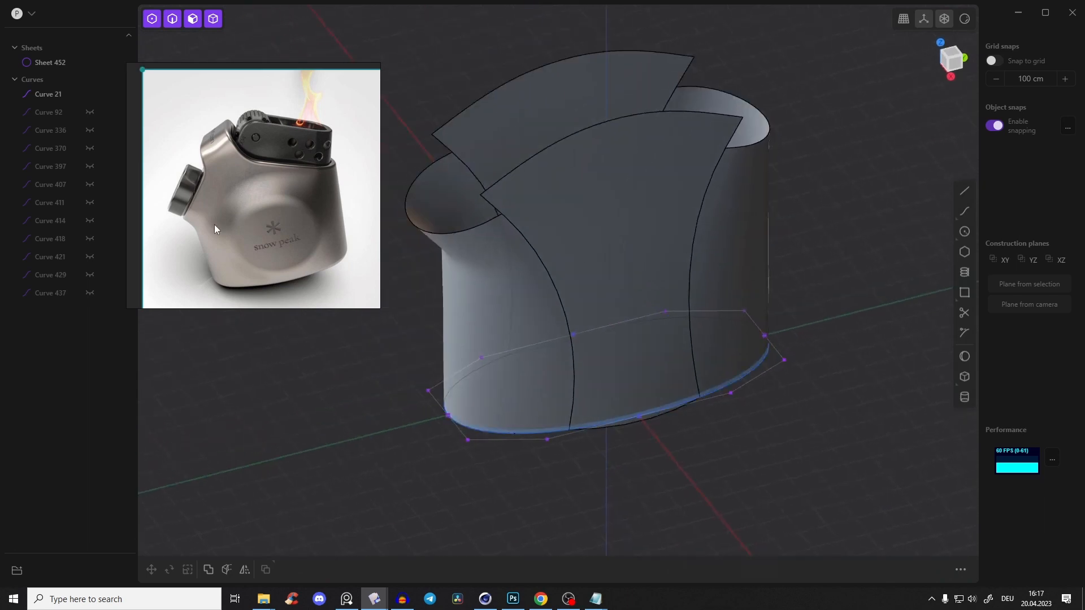
{"action": "middle_click_drag", "start_coordinate": [650, 136], "coordinate": [805, 144]}
{"action": "key", "text": "KP_3"}
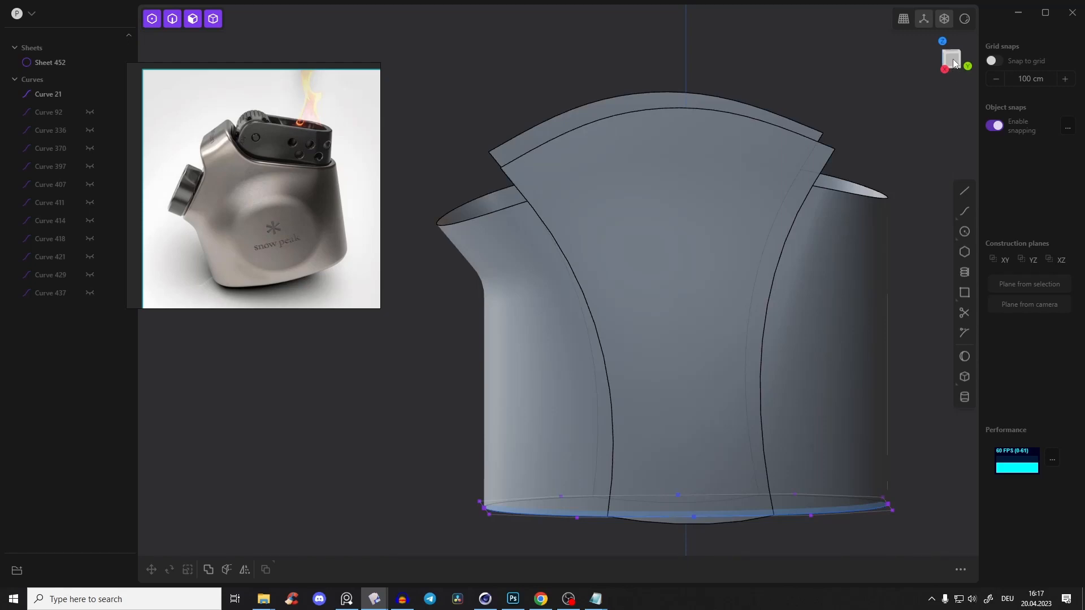
{"action": "middle_click_drag", "start_coordinate": [760, 203], "coordinate": [727, 202], "text": "shift"}
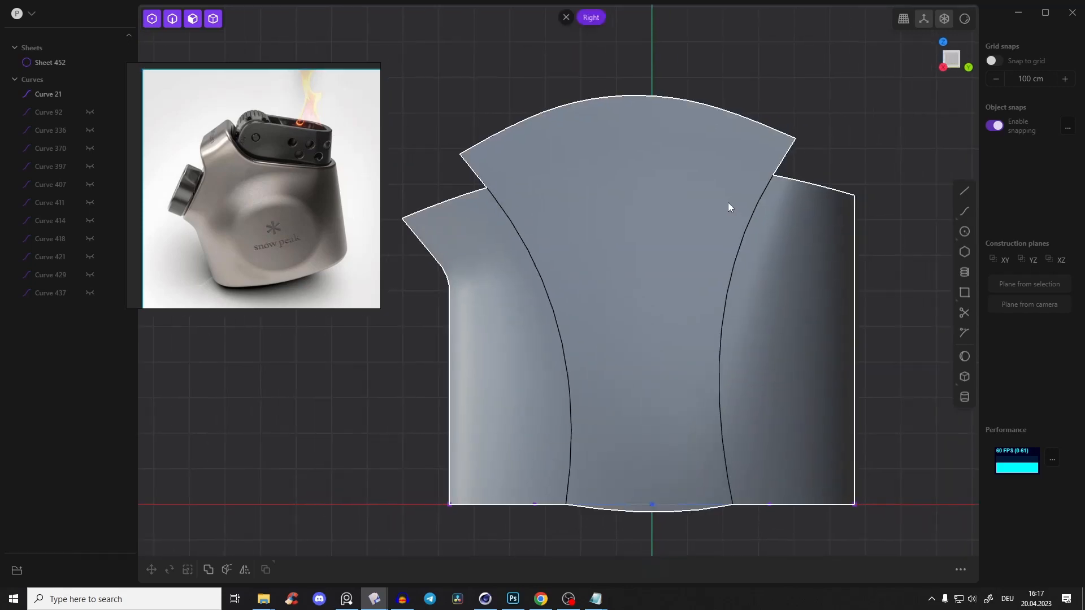
{"action": "left_click", "coordinate": [964, 190]}
{"action": "middle_click_drag", "start_coordinate": [798, 137], "coordinate": [779, 142], "text": "shift"}
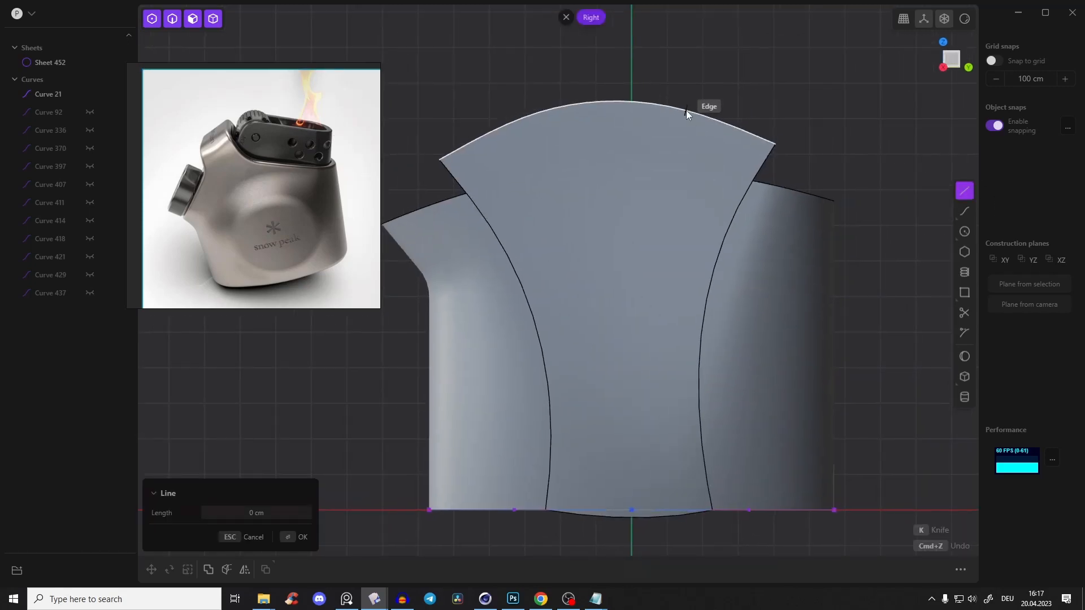
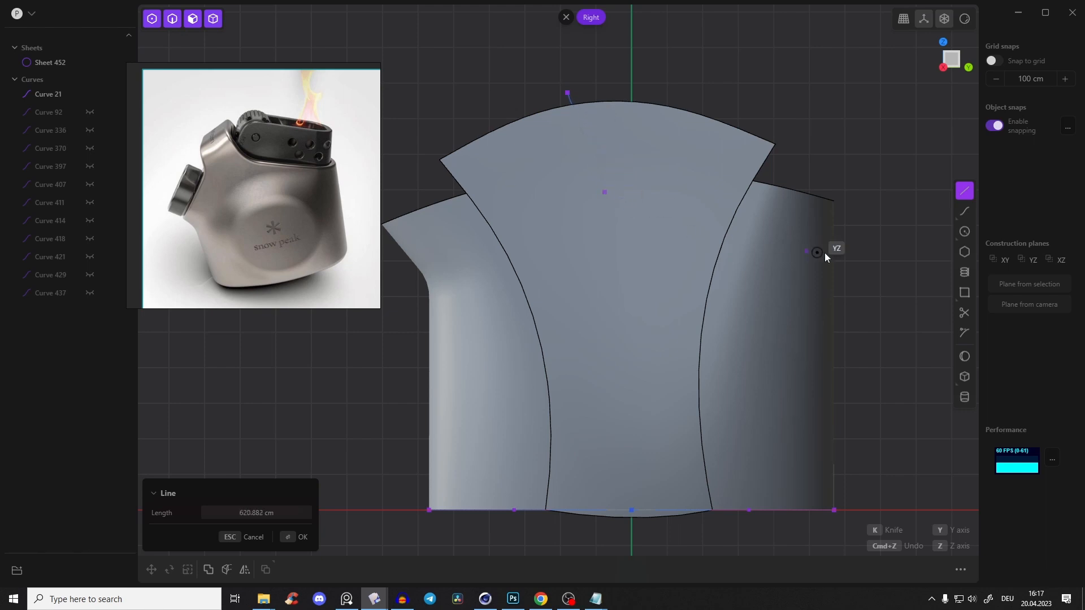
Redo the last point of the two-segment cutting line just beyond the side opposite the knob side and finish the line
{"action": "key", "text": "ctrl+z"}
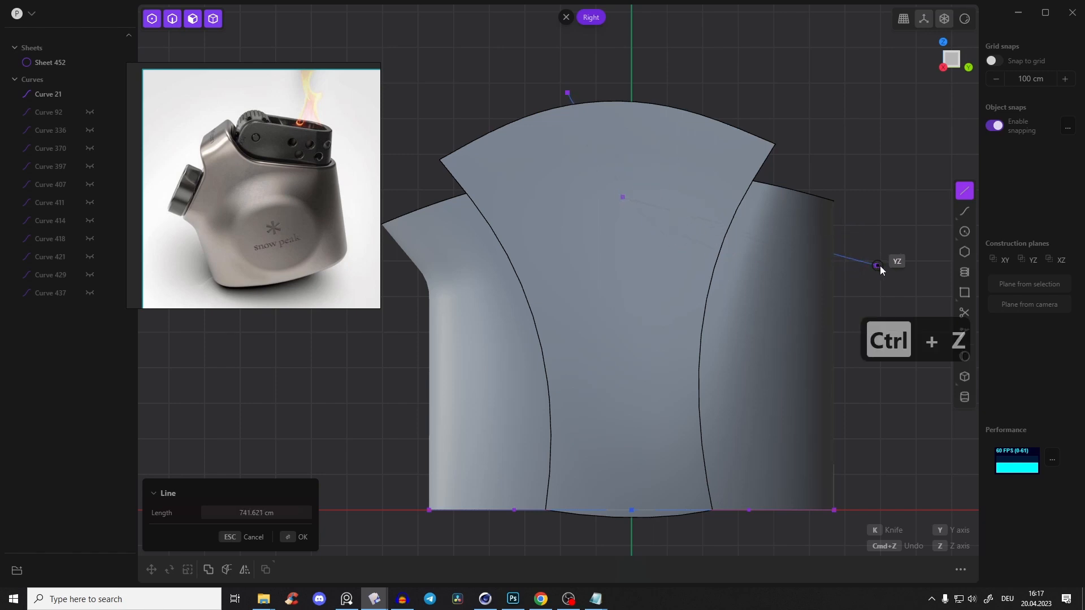
{"action": "key", "text": "Return"}
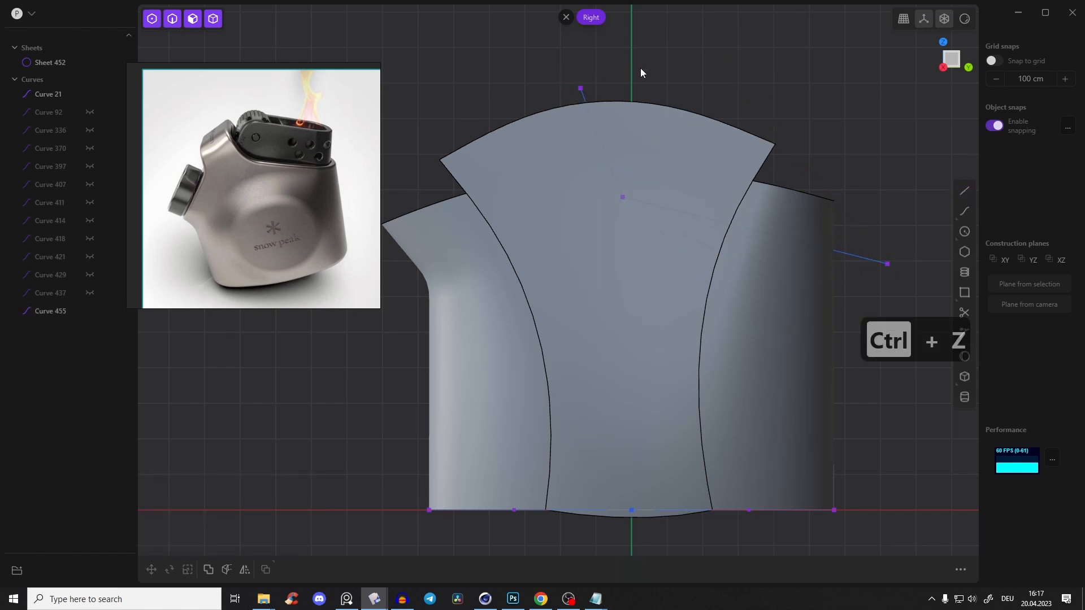
{"action": "key", "text": "2"}
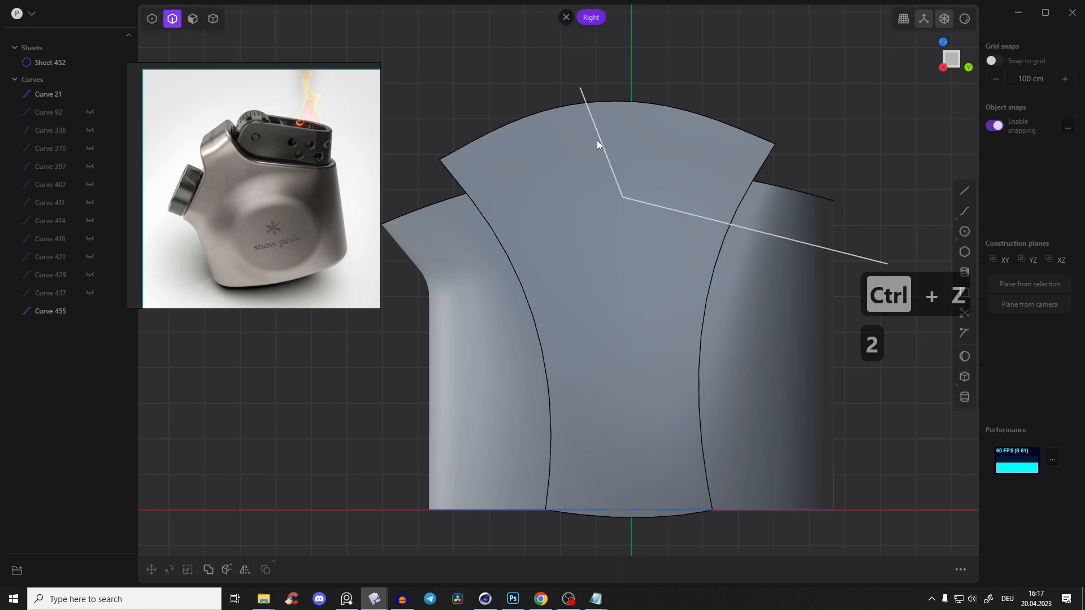
{"action": "right_click_drag", "start_coordinate": [550, 174], "coordinate": [586, 151]}
{"action": "scroll", "coordinate": [595, 163], "scroll_direction": "up", "scroll_amount": 1}
{"action": "scroll", "coordinate": [596, 162], "scroll_direction": "down", "scroll_amount": 1}
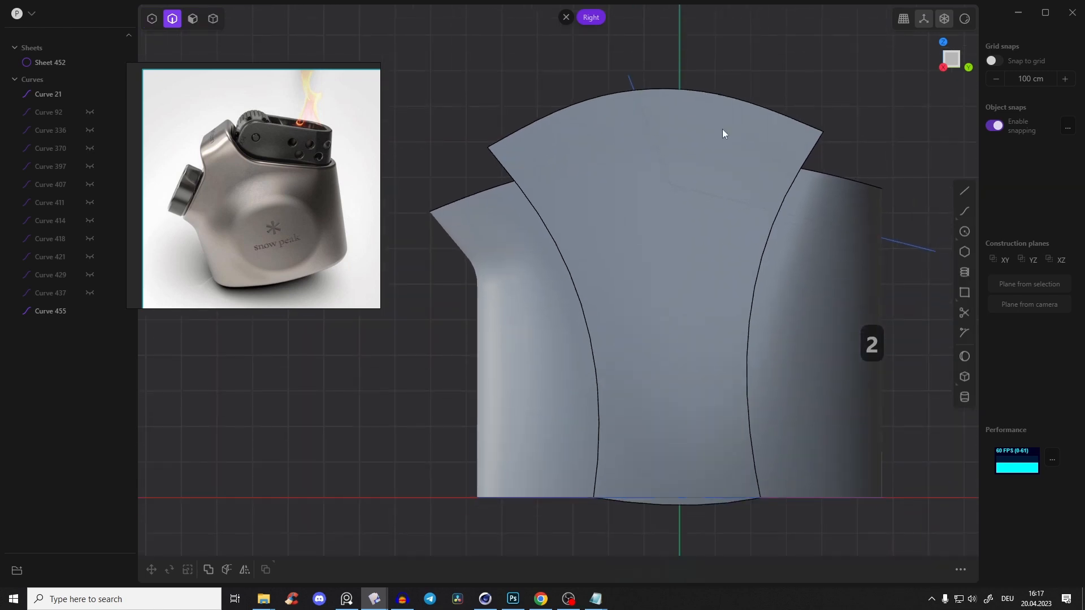
Draw a second two-segment line in the right view, from above the extended wall steeply down, then obliquely out past the knob-side rim
{"action": "left_click", "coordinate": [967, 186]}
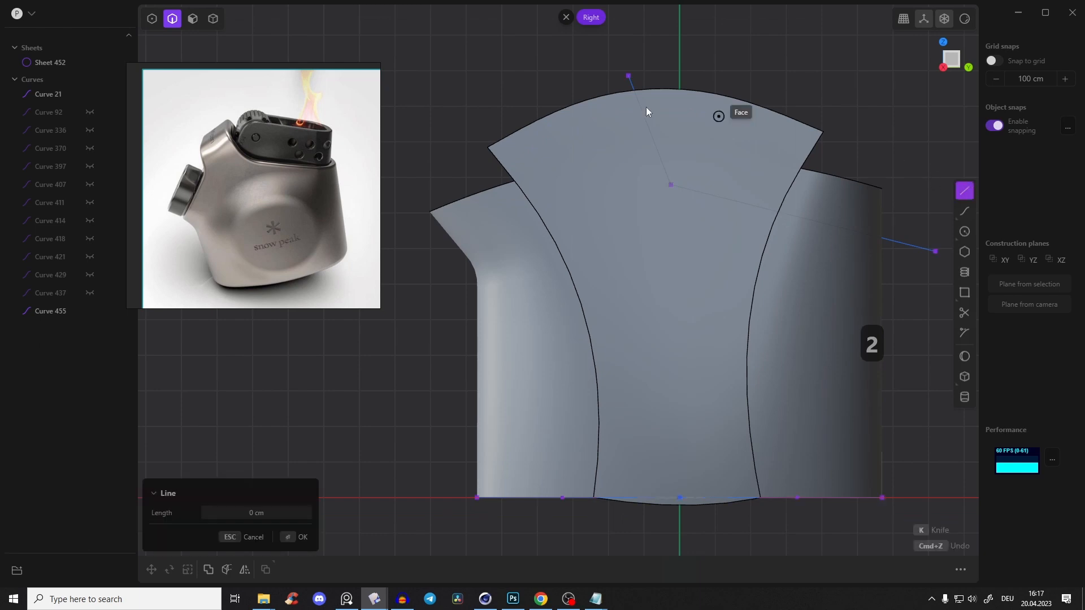
{"action": "left_click", "coordinate": [544, 104]}
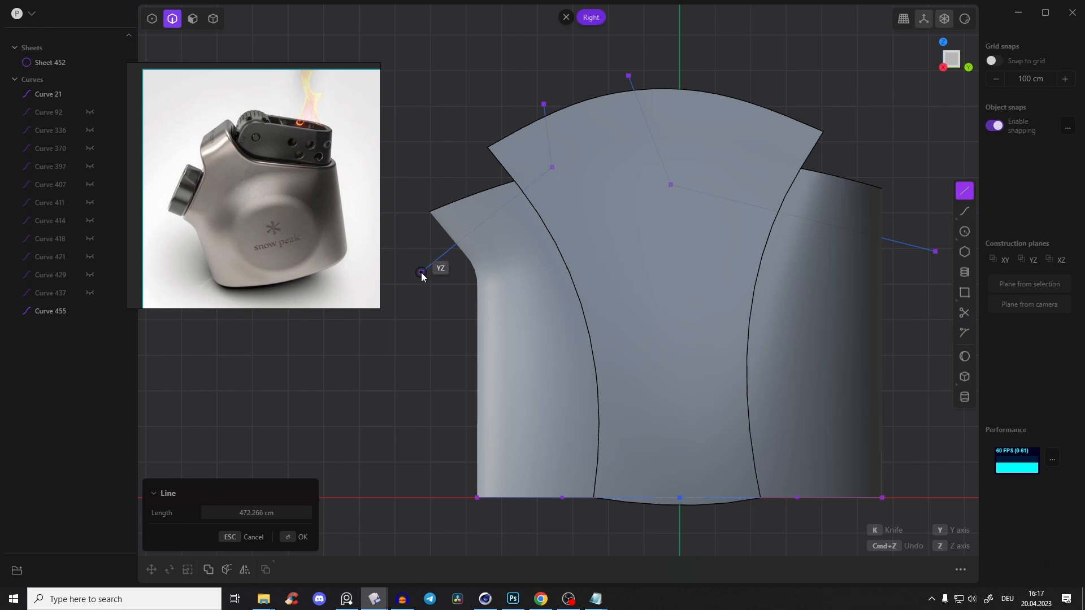
{"action": "key", "text": "ctrl+z"}
{"action": "left_click", "coordinate": [549, 179]}
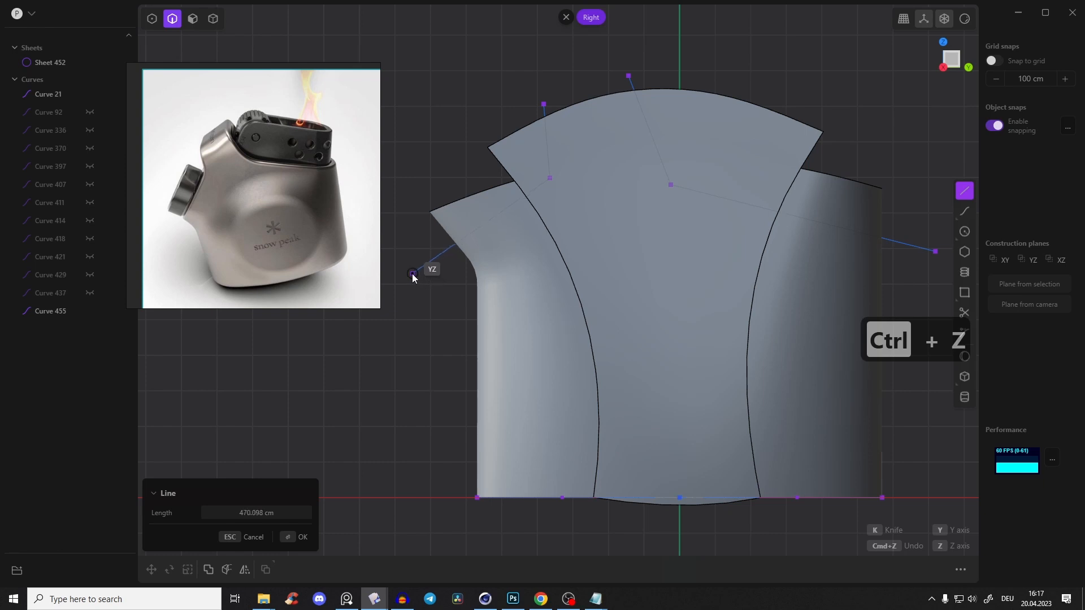
{"action": "right_click", "coordinate": [470, 70]}
{"action": "left_click", "coordinate": [548, 74]}
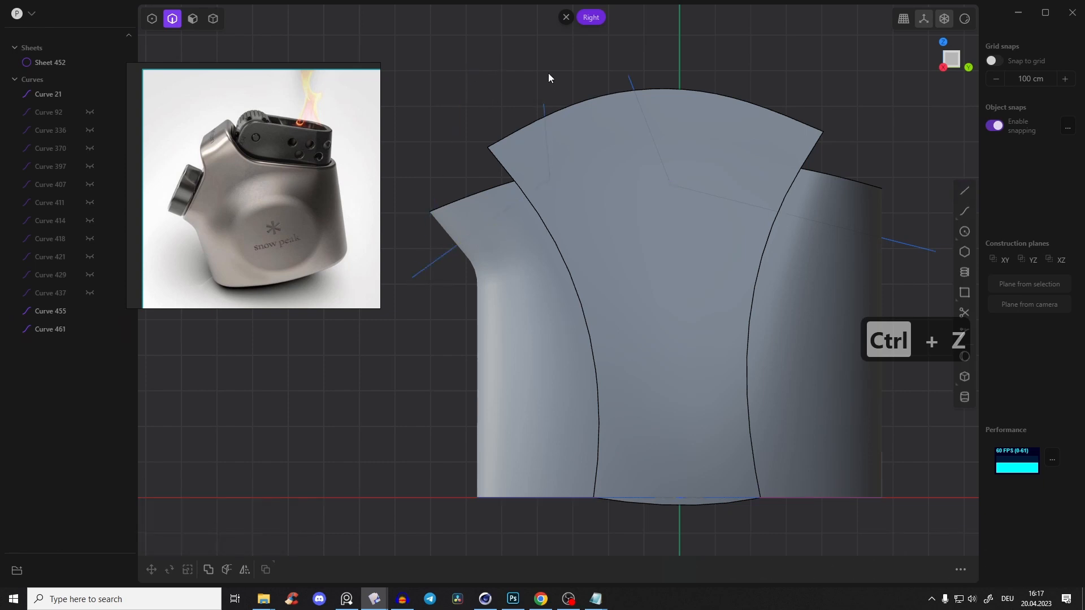
Cut the body sheet with both two-segment lines
{"action": "left_click", "coordinate": [649, 134]}
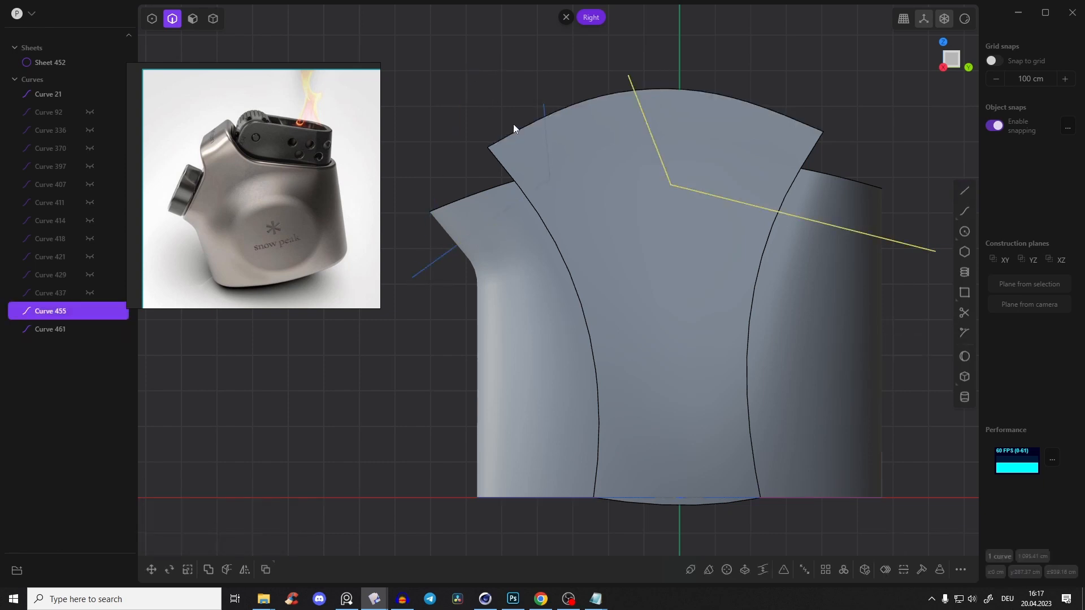
{"action": "left_click", "coordinate": [542, 154], "text": "shift"}
{"action": "middle_click_drag", "start_coordinate": [556, 143], "coordinate": [548, 138]}
{"action": "key", "text": "c"}
{"action": "middle_click_drag", "start_coordinate": [594, 178], "coordinate": [677, 89]}
{"action": "key", "text": "Return"}
{"action": "left_click", "coordinate": [680, 76]}
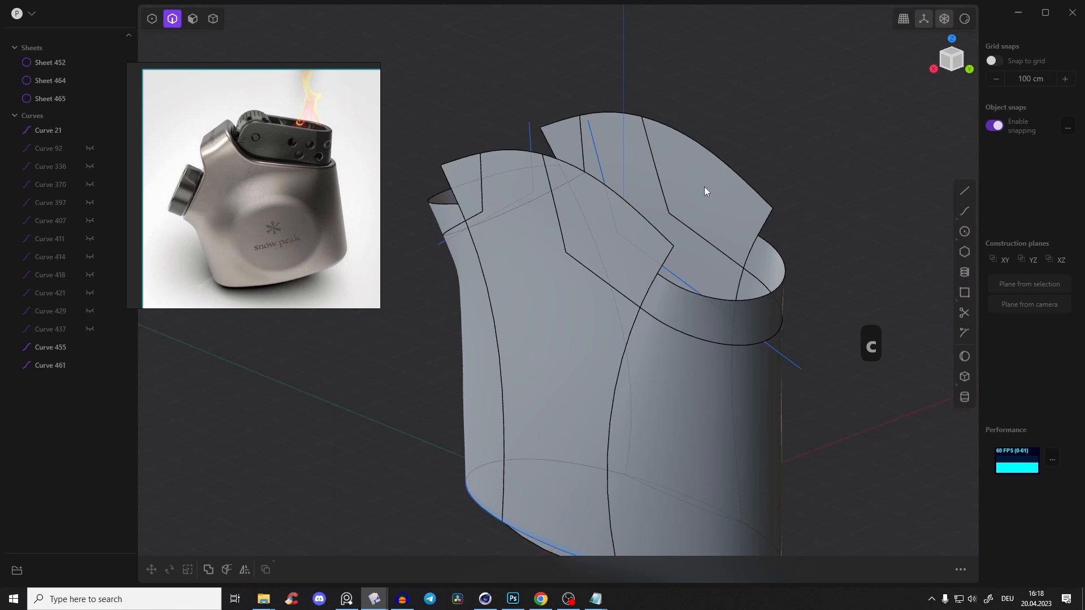
Delete the two sheet pieces cut off above the new stepped profile
{"action": "left_click", "coordinate": [704, 187]}
{"action": "key", "text": "Tab"}
{"action": "left_click", "coordinate": [567, 134]}
{"action": "key", "text": "x"}
{"action": "middle_click_drag", "start_coordinate": [533, 202], "coordinate": [576, 161]}
Delete the two cutting lines while keeping the base outline curve
{"action": "scroll", "coordinate": [575, 131], "scroll_direction": "up", "scroll_amount": 3}
{"action": "scroll", "coordinate": [702, 163], "scroll_direction": "down", "scroll_amount": 3}
{"action": "middle_click_drag", "start_coordinate": [701, 162], "coordinate": [616, 202]}
{"action": "left_click", "coordinate": [616, 198]}
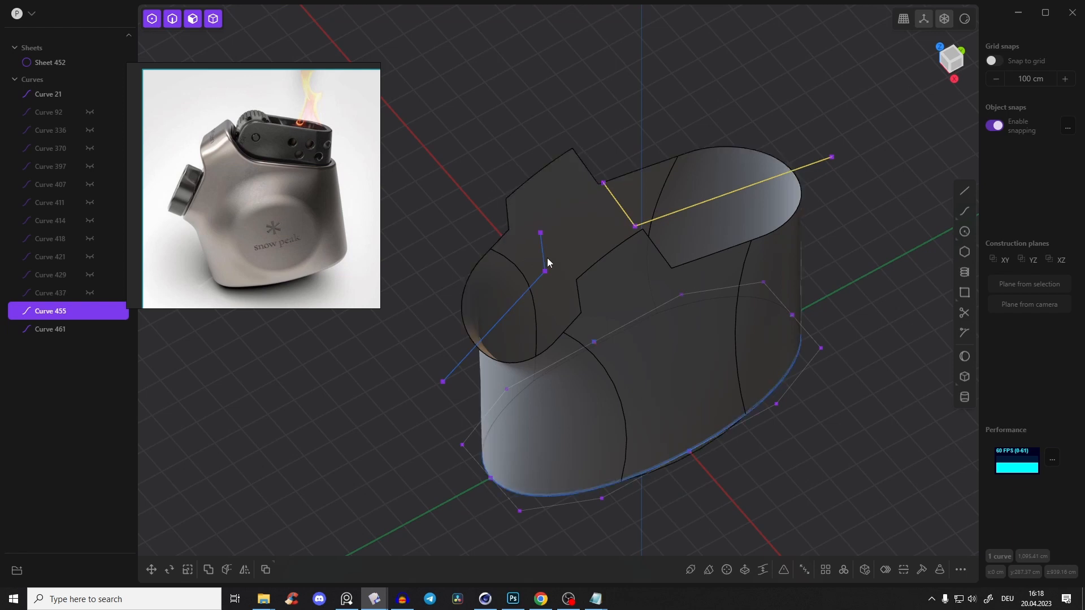
{"action": "left_click", "coordinate": [547, 259], "text": "shift"}
{"action": "left_click", "coordinate": [544, 256], "text": "shift"}
{"action": "left_click", "coordinate": [619, 204]}
{"action": "left_click", "coordinate": [542, 249], "text": "shift"}
{"action": "key", "text": "x"}
{"action": "middle_click_drag", "start_coordinate": [541, 248], "coordinate": [513, 192]}
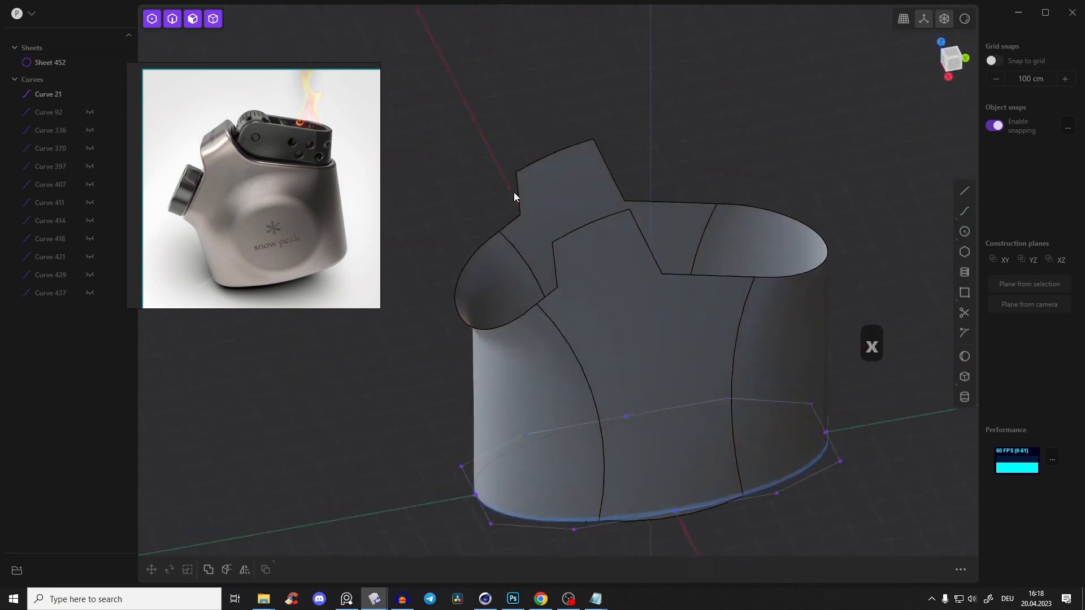
Loft a top surface between the two curved upper edges of the raised walls with G0 start and end continuity
{"action": "scroll", "coordinate": [513, 192], "scroll_direction": "up", "scroll_amount": 5}
{"action": "middle_click_drag", "start_coordinate": [526, 143], "coordinate": [538, 154]}
{"action": "left_click", "coordinate": [533, 145]}
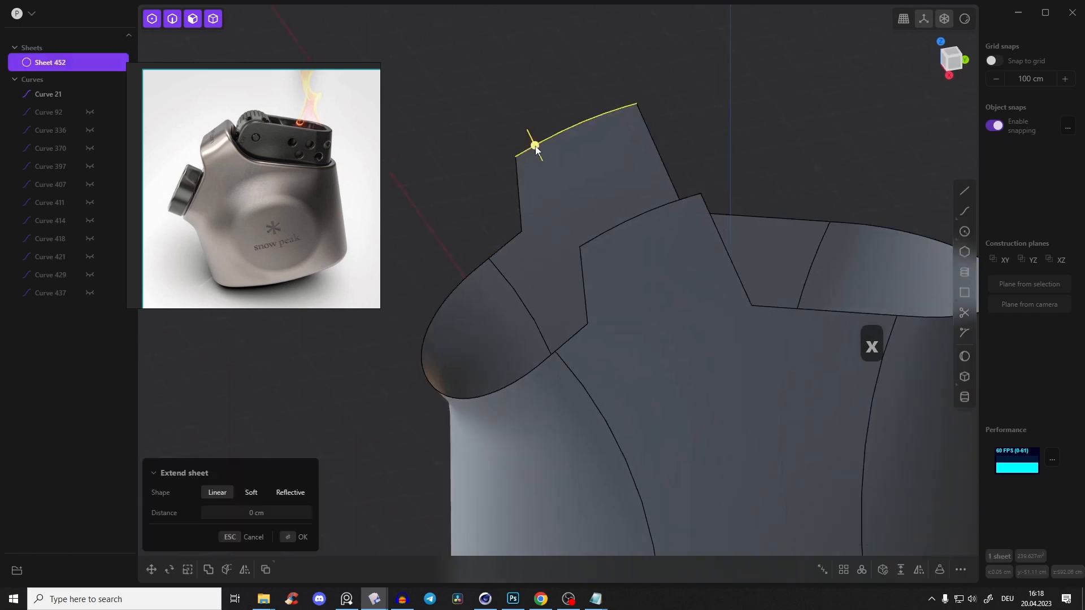
{"action": "left_click", "coordinate": [626, 221], "text": "shift"}
{"action": "middle_click_drag", "start_coordinate": [627, 225], "coordinate": [583, 162]}
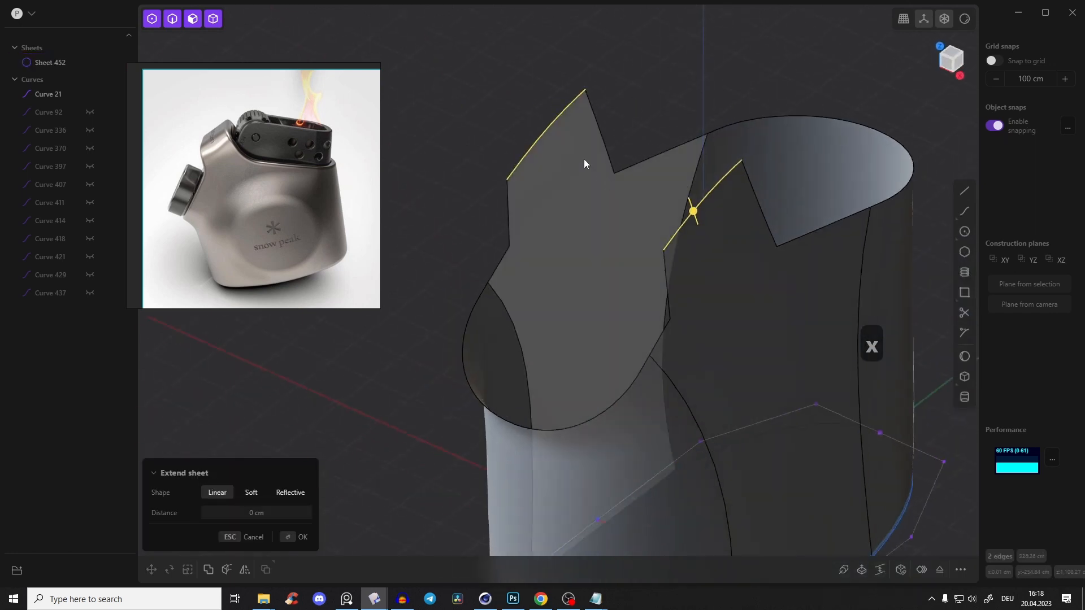
{"action": "key", "text": "l"}
{"action": "left_click", "coordinate": [221, 449]}
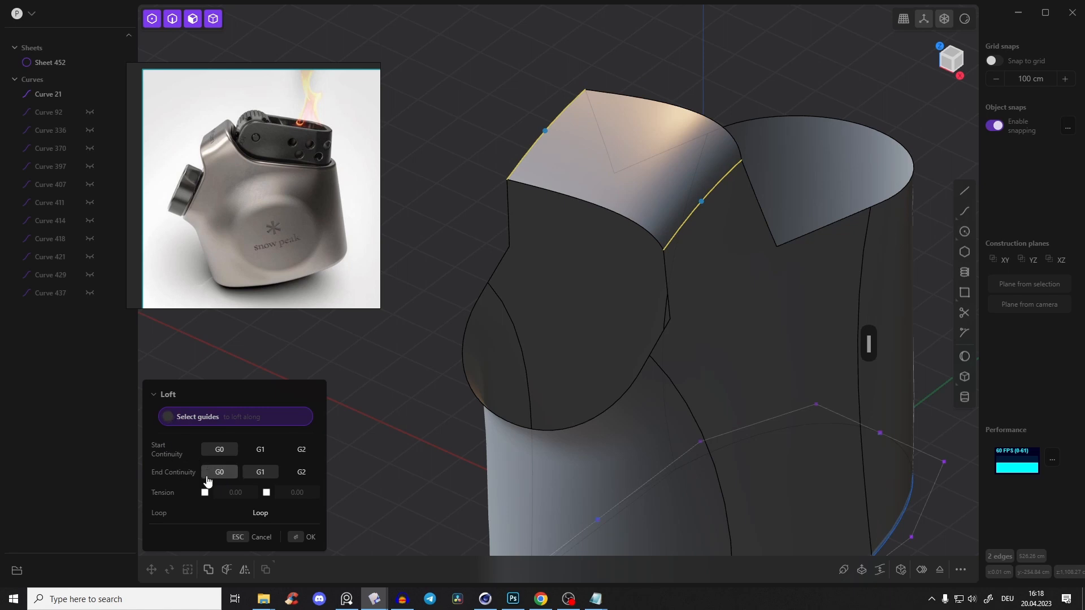
{"action": "left_click", "coordinate": [220, 477]}
{"action": "middle_click_drag", "start_coordinate": [569, 189], "coordinate": [586, 163]}
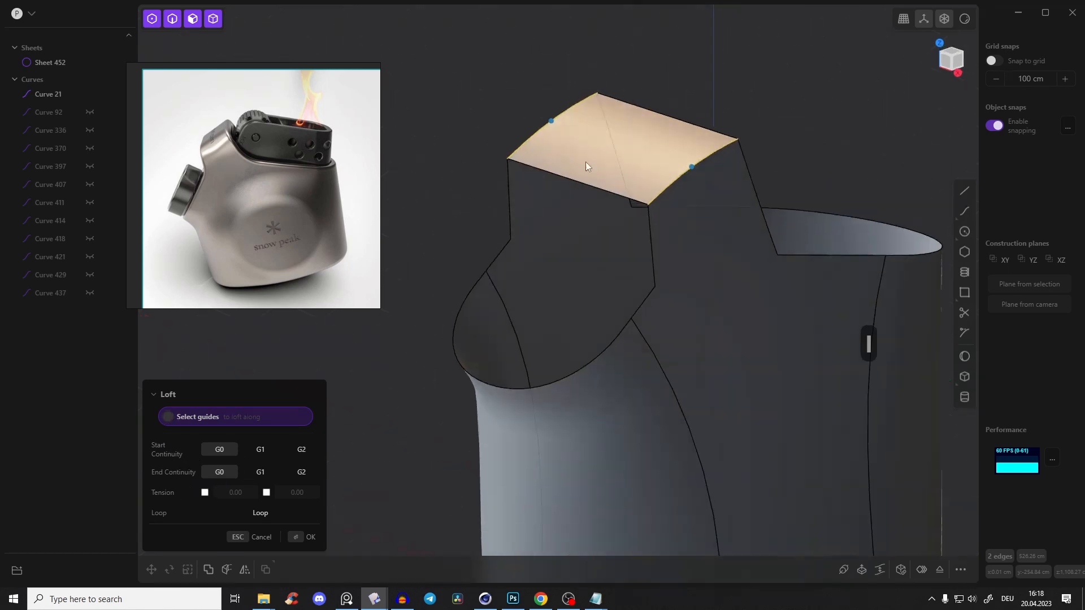
{"action": "key", "text": "Return"}
Loft a surface between the two short, nearly vertical edges of the raised neck on the knob side, with G0 at both ends
{"action": "left_click", "coordinate": [510, 202]}
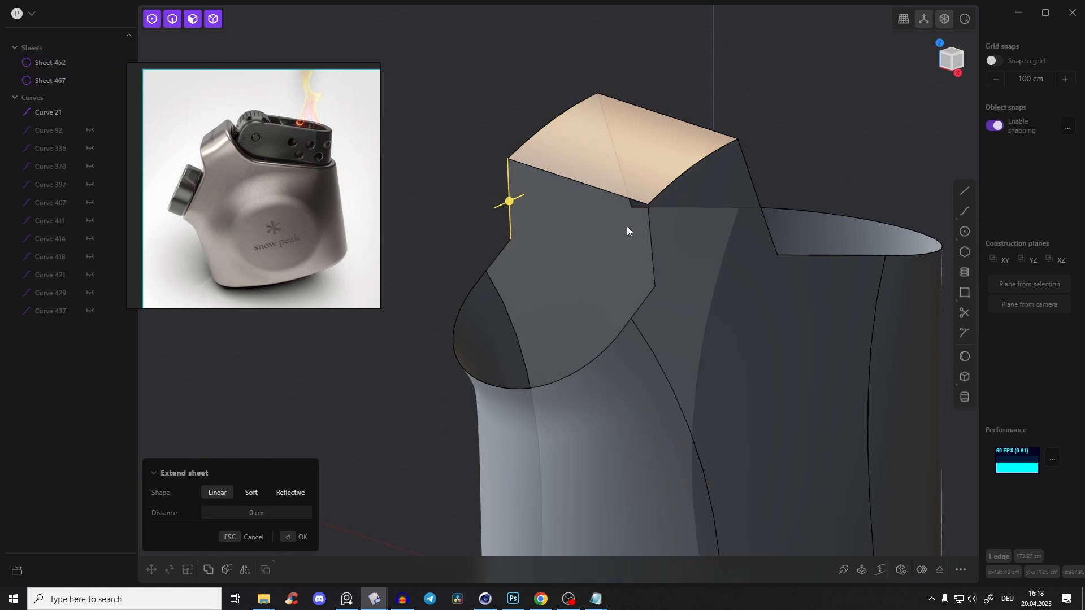
{"action": "left_click", "coordinate": [649, 236], "text": "shift"}
{"action": "key", "text": "l"}
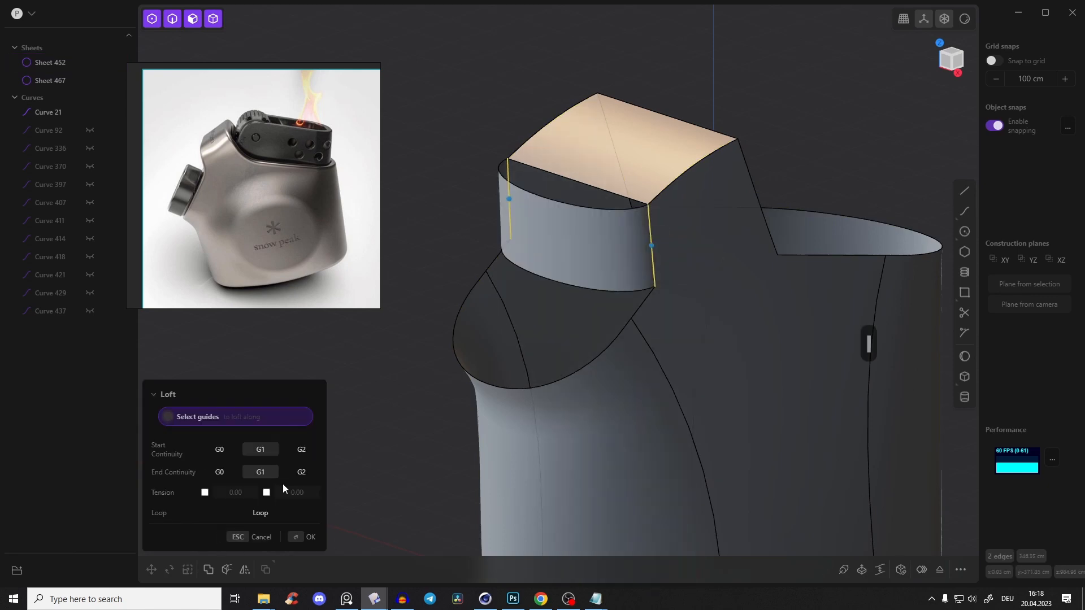
{"action": "left_click", "coordinate": [219, 452]}
{"action": "left_click", "coordinate": [229, 476]}
{"action": "key", "text": "Return"}
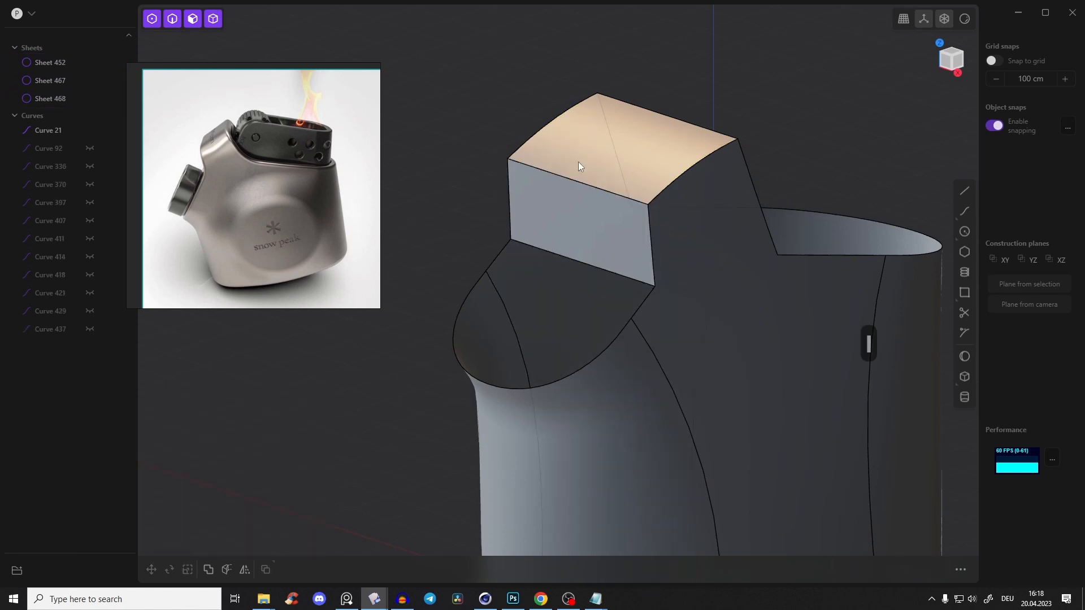
Loft a surface between the two steep edges on the opposite side of the raised neck, using G0 at both ends
{"action": "middle_click_drag", "start_coordinate": [577, 164], "coordinate": [482, 154]}
{"action": "left_click", "coordinate": [571, 250]}
{"action": "left_click", "coordinate": [569, 264]}
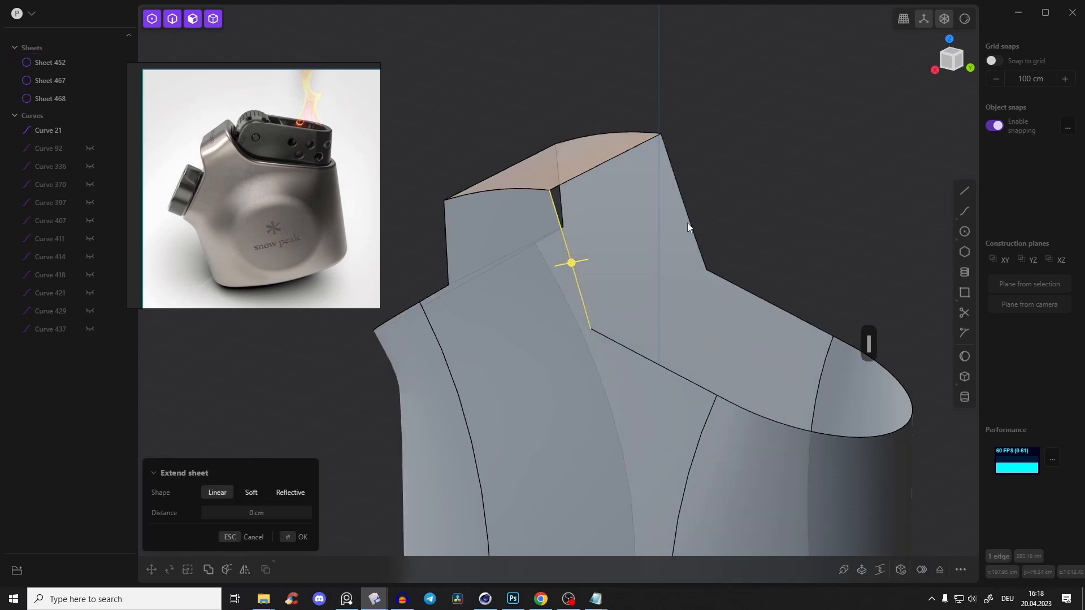
{"action": "left_click", "coordinate": [691, 225], "text": "shift"}
{"action": "key", "text": "l"}
{"action": "left_click", "coordinate": [220, 452]}
{"action": "left_click", "coordinate": [220, 473]}
{"action": "left_click", "coordinate": [302, 537]}
Hide the base outline curve at the bottom of the body
{"action": "middle_click_drag", "start_coordinate": [579, 320], "coordinate": [477, 262]}
{"action": "key", "text": "Escape"}
{"action": "middle_click_drag", "start_coordinate": [893, 493], "coordinate": [595, 256], "text": "shift"}
{"action": "left_click", "coordinate": [717, 365]}
{"action": "key", "text": "h"}
Duplicate the four boundary edges of the sloped opening on the knob side as a closed curve
{"action": "left_click", "coordinate": [597, 250]}
{"action": "left_click", "coordinate": [637, 189], "text": "shift"}
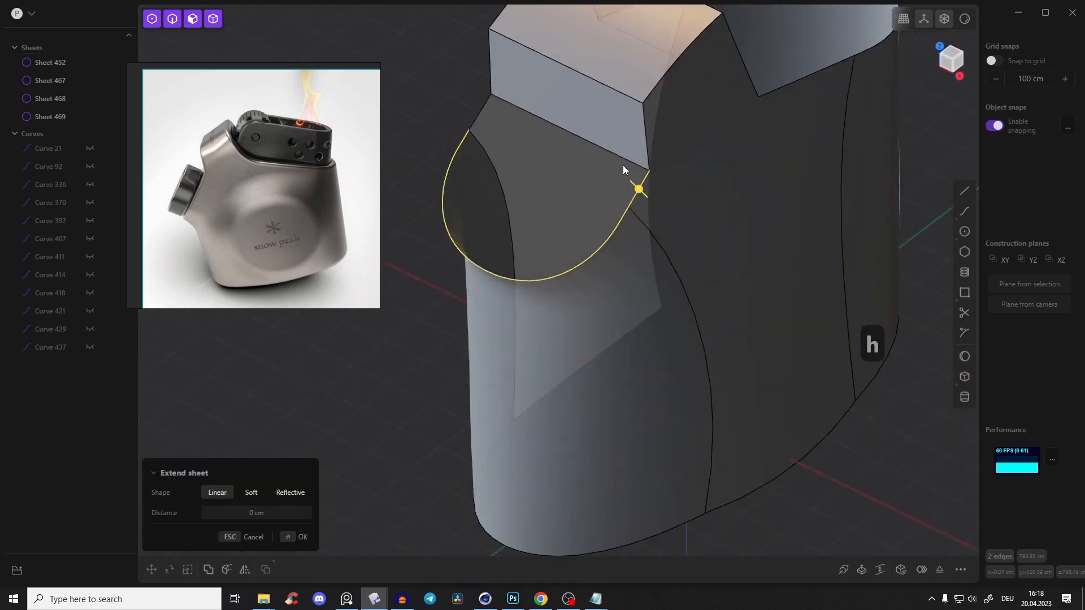
{"action": "left_click", "coordinate": [620, 165], "text": "shift"}
{"action": "left_click", "coordinate": [476, 108]}
{"action": "left_click", "coordinate": [480, 112]}
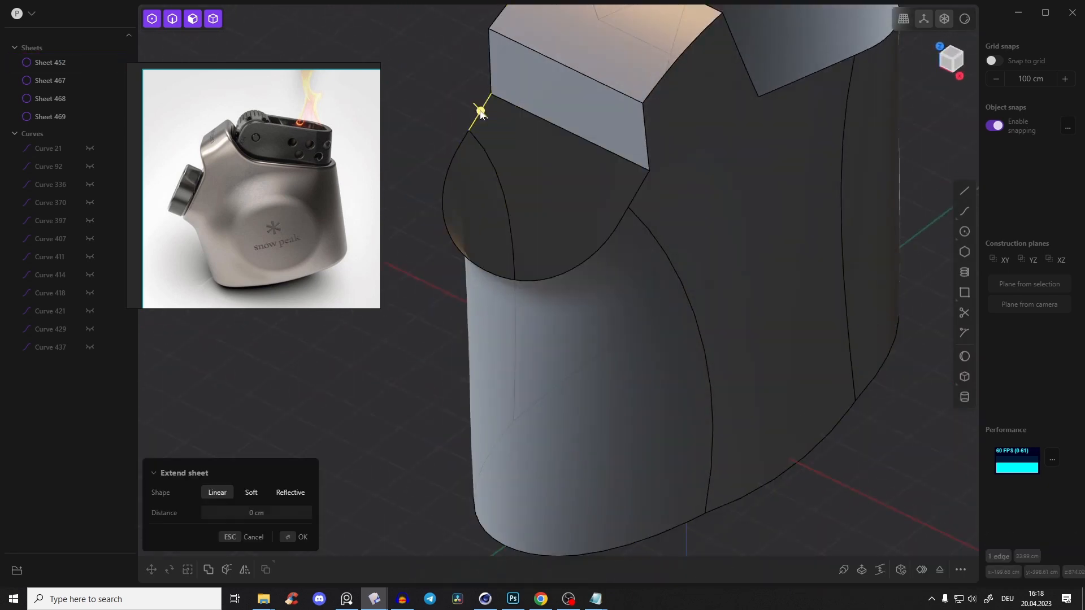
{"action": "left_click", "coordinate": [528, 111], "text": "shift"}
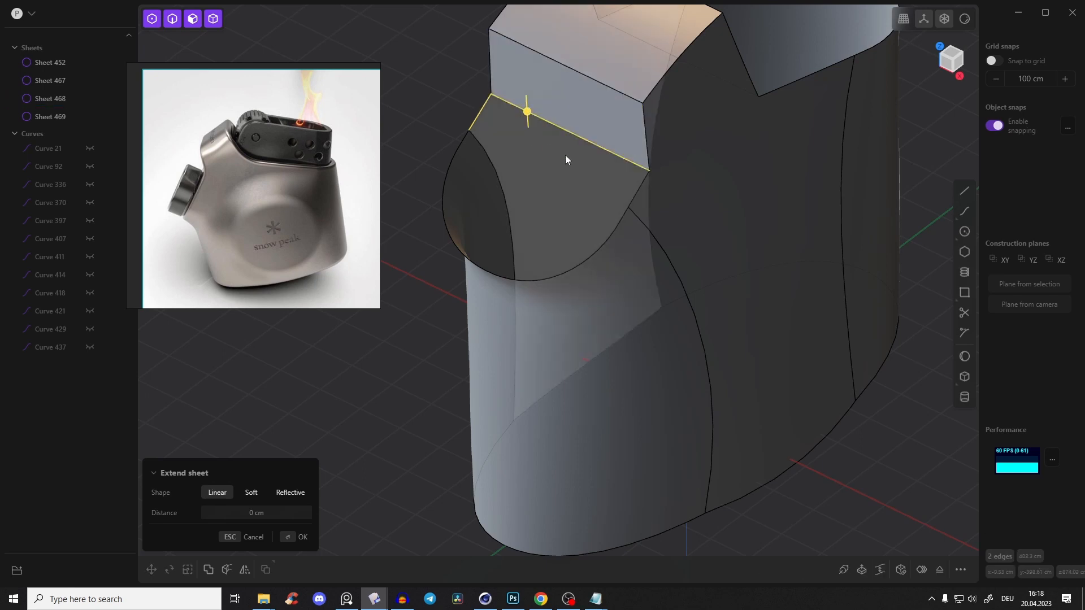
{"action": "left_click", "coordinate": [635, 198], "text": "shift"}
{"action": "left_click", "coordinate": [591, 253], "text": "shift"}
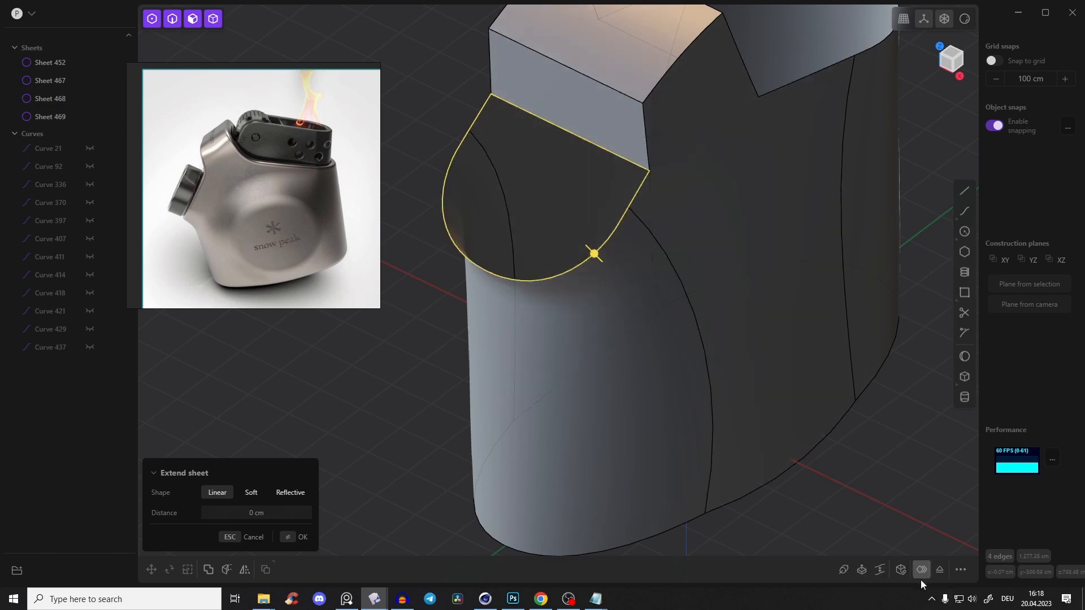
{"action": "left_click", "coordinate": [901, 569]}
{"action": "middle_click_drag", "start_coordinate": [609, 317], "coordinate": [528, 201]}
{"action": "key", "text": "shift+d"}
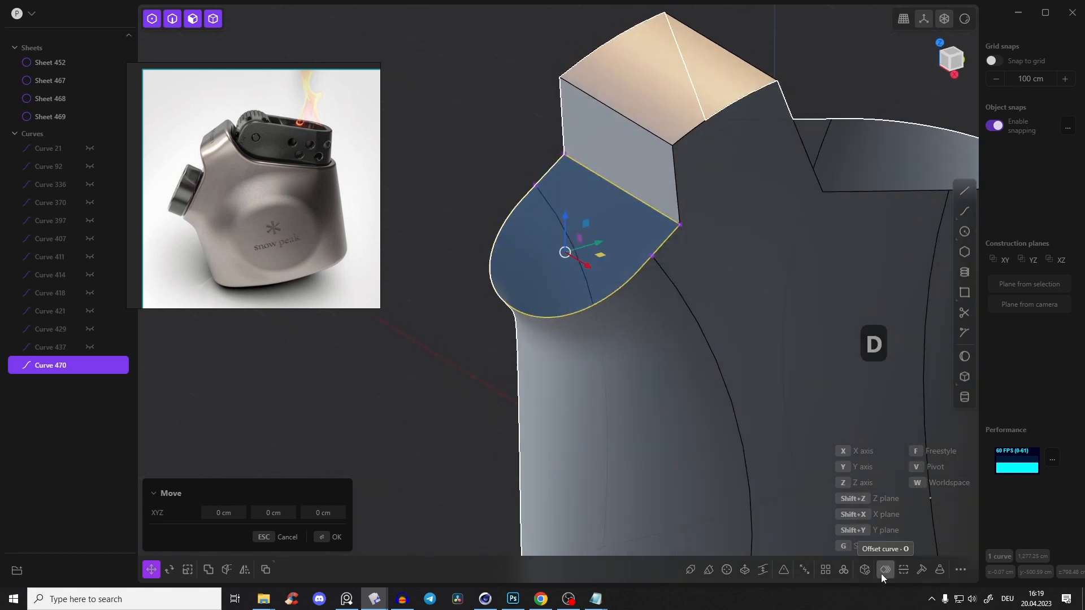
Patch the knob-side opening from its duplicated boundary curve with the Smooth fill preference
{"action": "left_click", "coordinate": [867, 572]}
{"action": "middle_click_drag", "start_coordinate": [685, 229], "coordinate": [593, 172]}
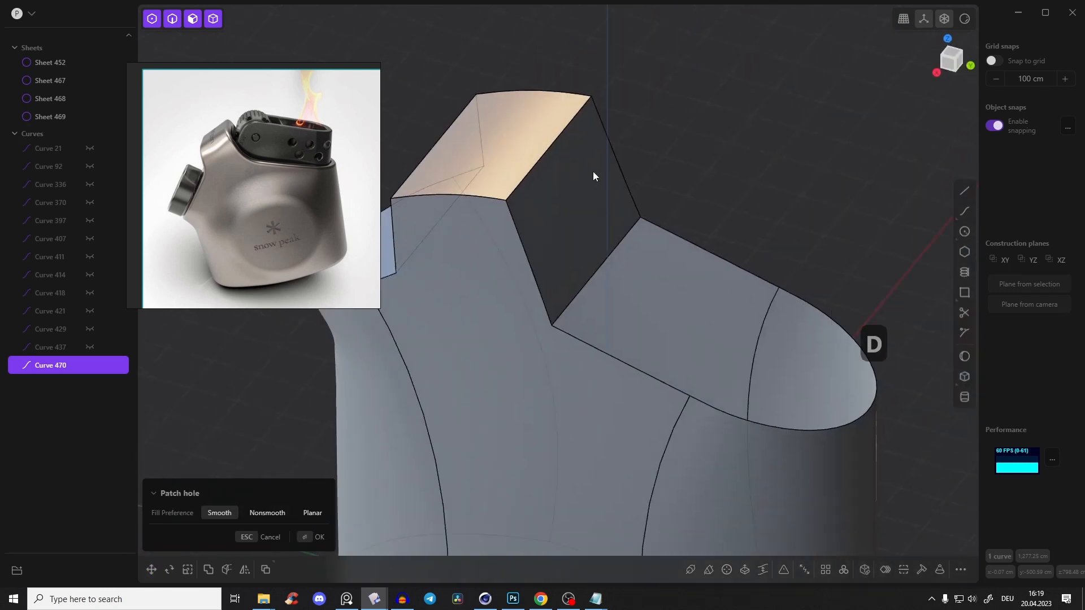
{"action": "key", "text": "Return"}
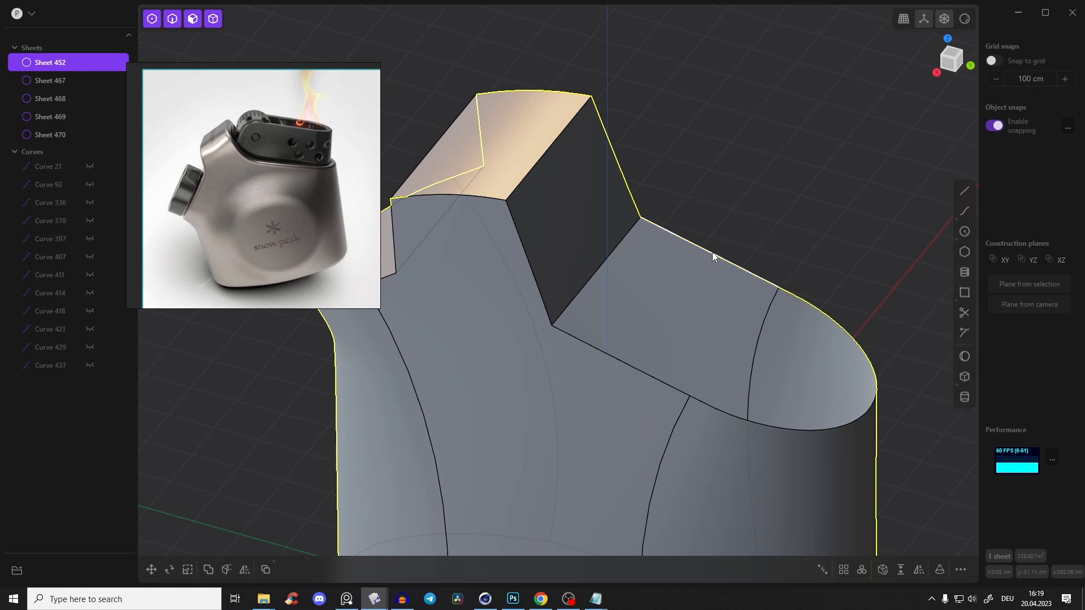
Duplicate the four boundary edges of the larger opening opposite the knob side and patch it with a Smooth fill
{"action": "left_click", "coordinate": [710, 252]}
{"action": "key", "text": "e"}
{"action": "left_click", "coordinate": [606, 258]}
{"action": "left_click", "coordinate": [638, 371]}
{"action": "left_click", "coordinate": [751, 421], "text": "shift"}
{"action": "middle_click_drag", "start_coordinate": [786, 308], "coordinate": [780, 289], "text": "shift"}
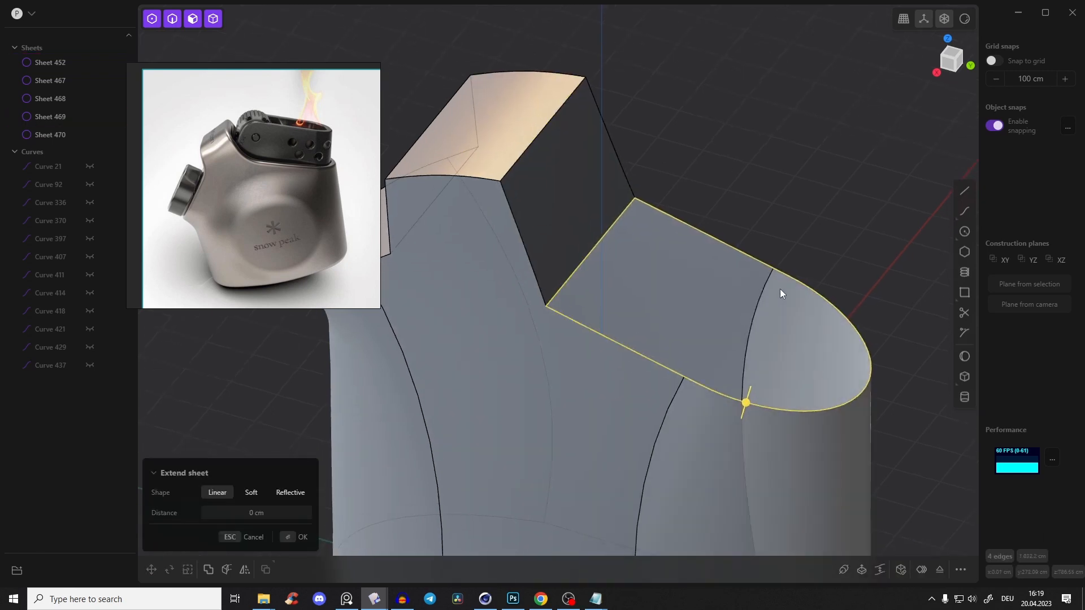
{"action": "key", "text": "shift+d"}
{"action": "left_click", "coordinate": [866, 569]}
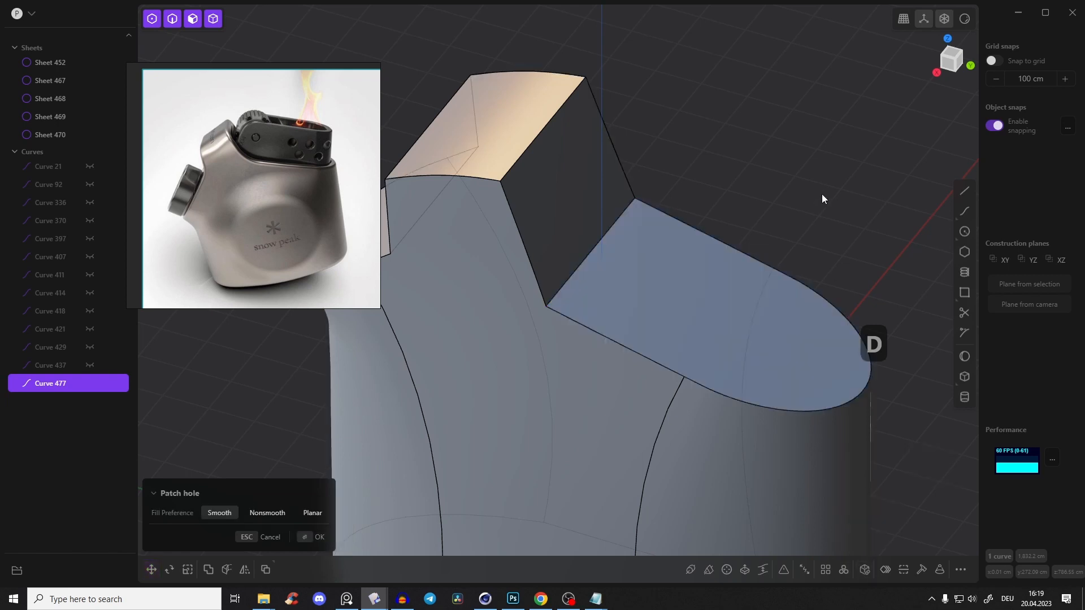
{"action": "key", "text": "Return"}
{"action": "middle_click_drag", "start_coordinate": [645, 340], "coordinate": [728, 282]}
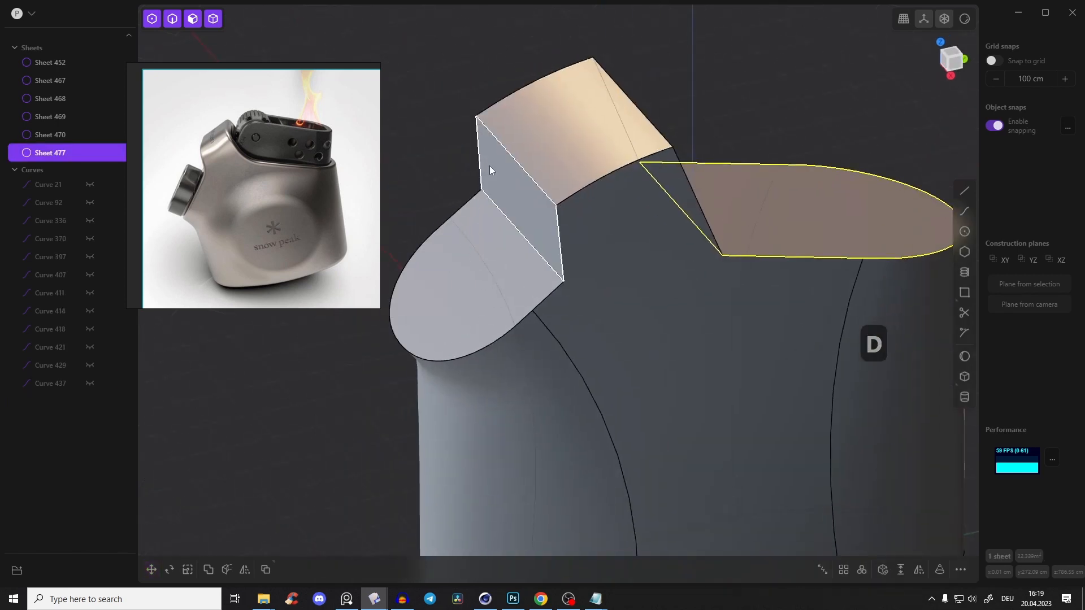
{"action": "left_click", "coordinate": [436, 170]}
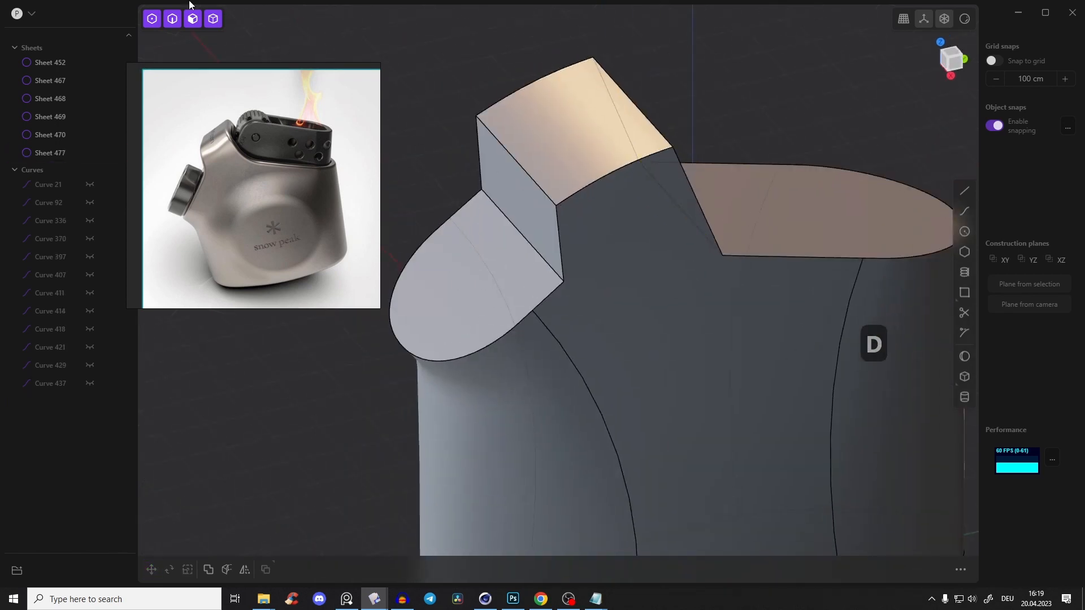
Try to patch the bottom opening of the body from a closed curve duplicated from its six boundary edges
{"action": "left_click", "coordinate": [474, 307]}
{"action": "middle_click_drag", "start_coordinate": [545, 218], "coordinate": [566, 188]}
{"action": "left_click", "coordinate": [567, 189]}
{"action": "left_click", "coordinate": [554, 197]}
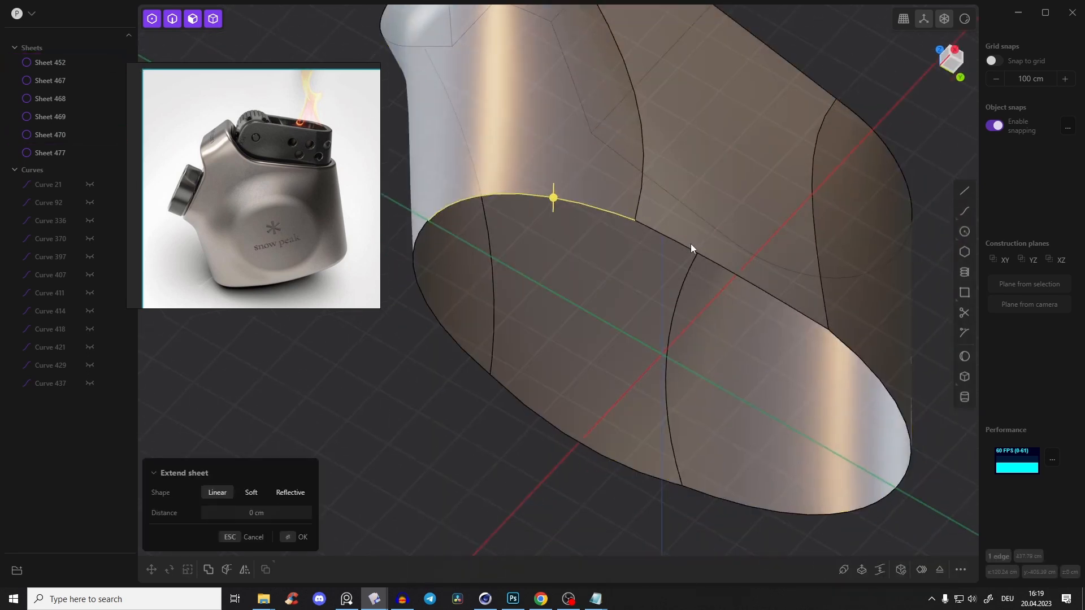
{"action": "left_click", "coordinate": [682, 244], "text": "shift"}
{"action": "left_click", "coordinate": [850, 351], "text": "shift"}
{"action": "left_click", "coordinate": [765, 513], "text": "shift"}
{"action": "left_click", "coordinate": [589, 450], "text": "shift"}
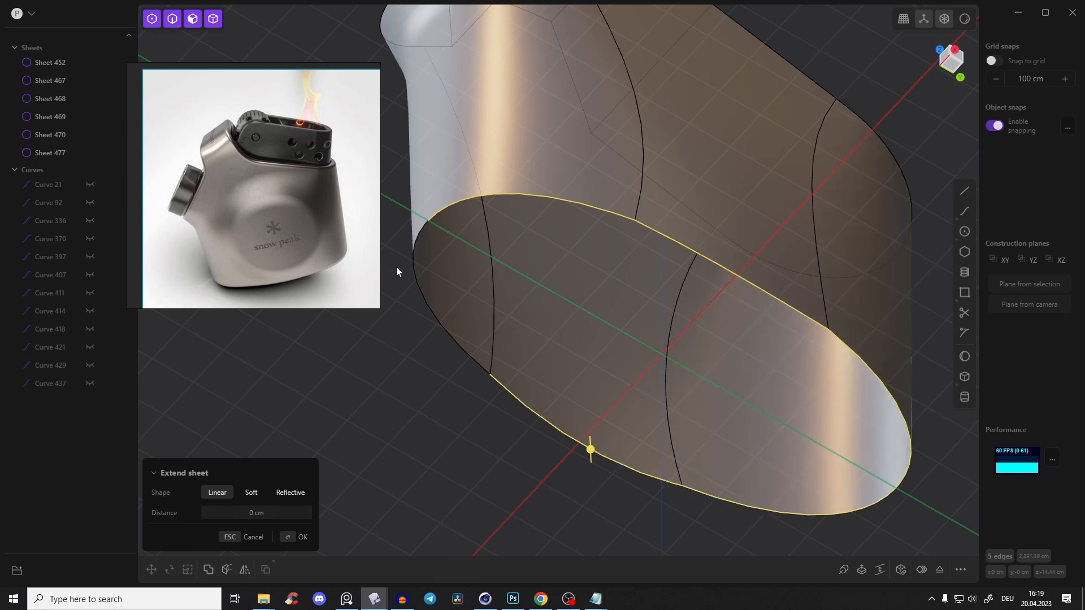
{"action": "left_click", "coordinate": [417, 280], "text": "shift"}
{"action": "key", "text": "d"}
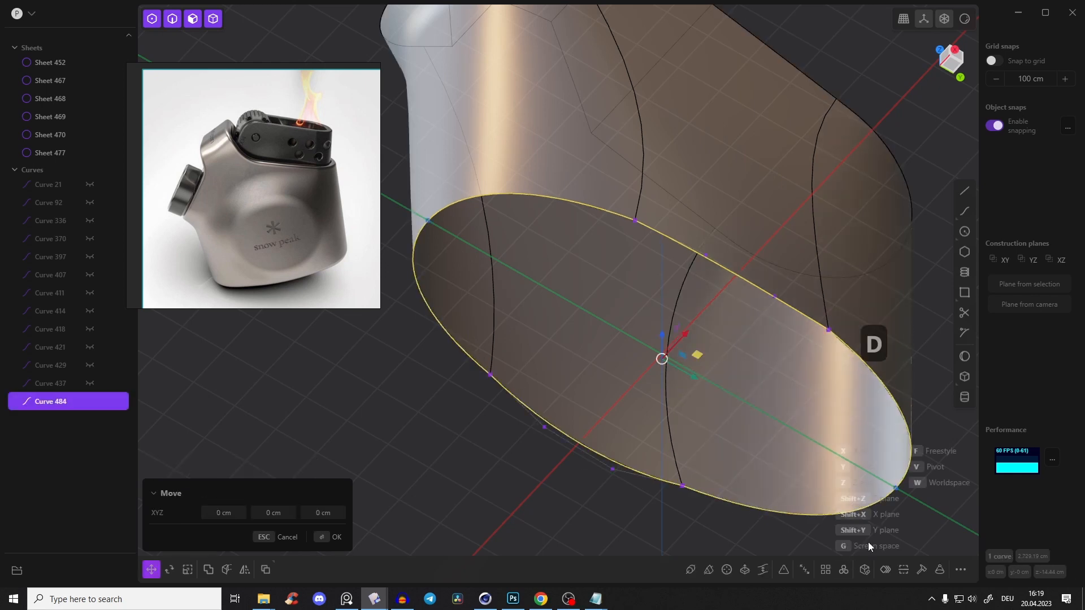
{"action": "left_click", "coordinate": [864, 571]}
Undo the bottom patch and remove the boundary curve duplicated for it
{"action": "key", "text": "ctrl+z"}
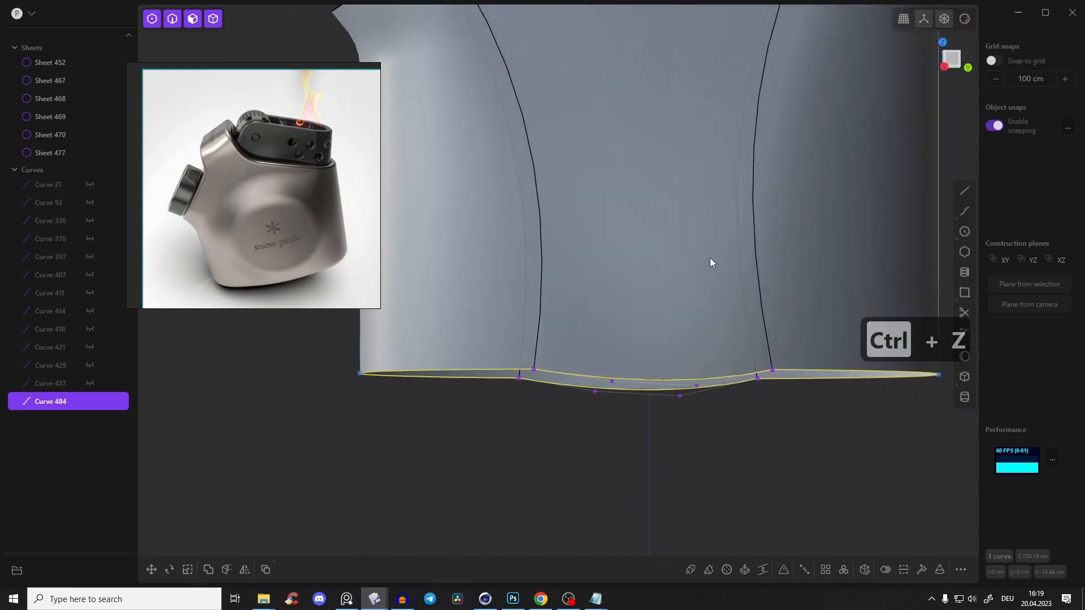
{"action": "middle_click_drag", "start_coordinate": [710, 258], "coordinate": [704, 180]}
{"action": "middle_click_drag", "start_coordinate": [683, 292], "coordinate": [706, 264]}
{"action": "key", "text": "x"}
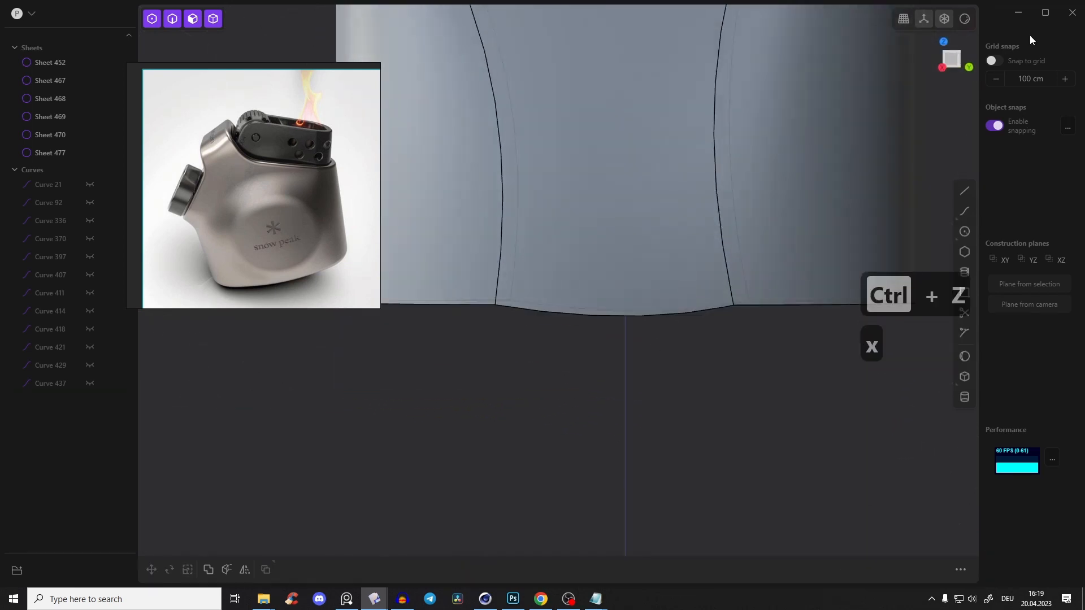
Draw a straight line about 1238 cm long across the body's base in the right view and cut the body along it
{"action": "left_click", "coordinate": [956, 55]}
{"action": "scroll", "coordinate": [722, 182], "scroll_direction": "down", "scroll_amount": 2}
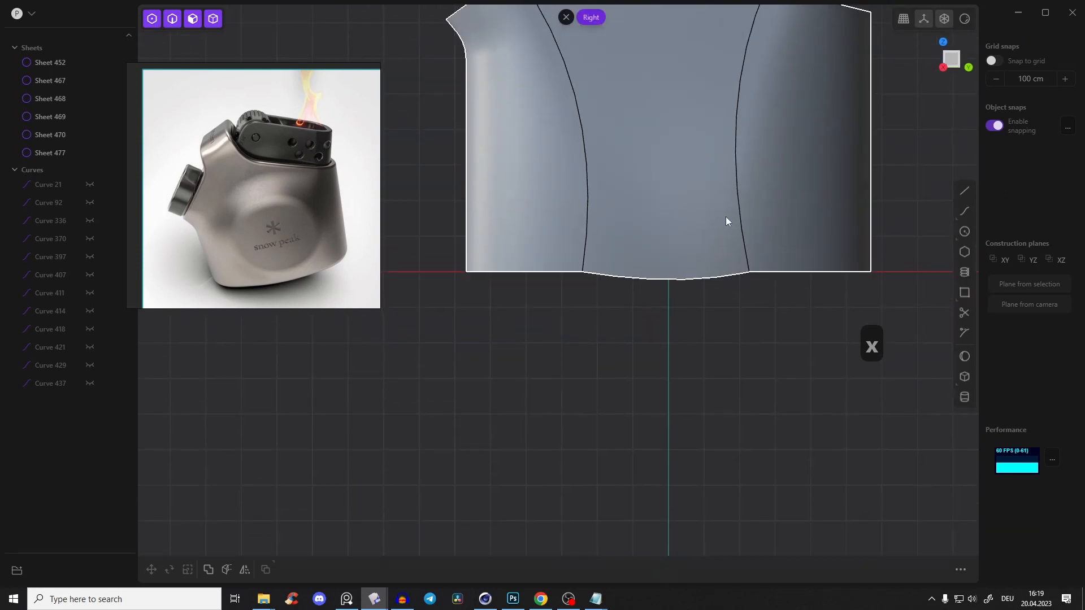
{"action": "left_click", "coordinate": [965, 191]}
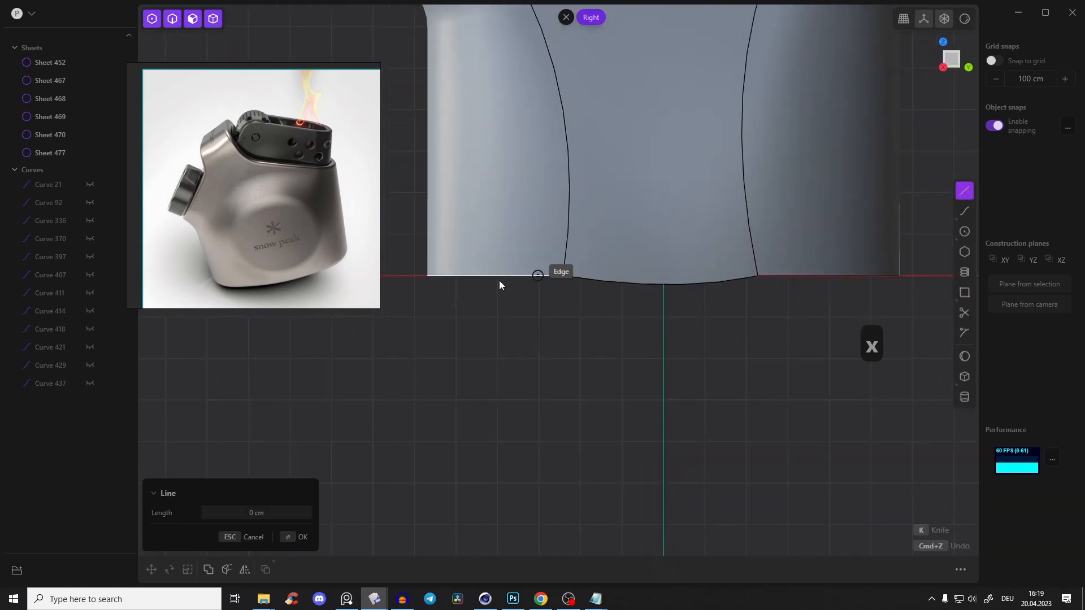
{"action": "left_click", "coordinate": [425, 266]}
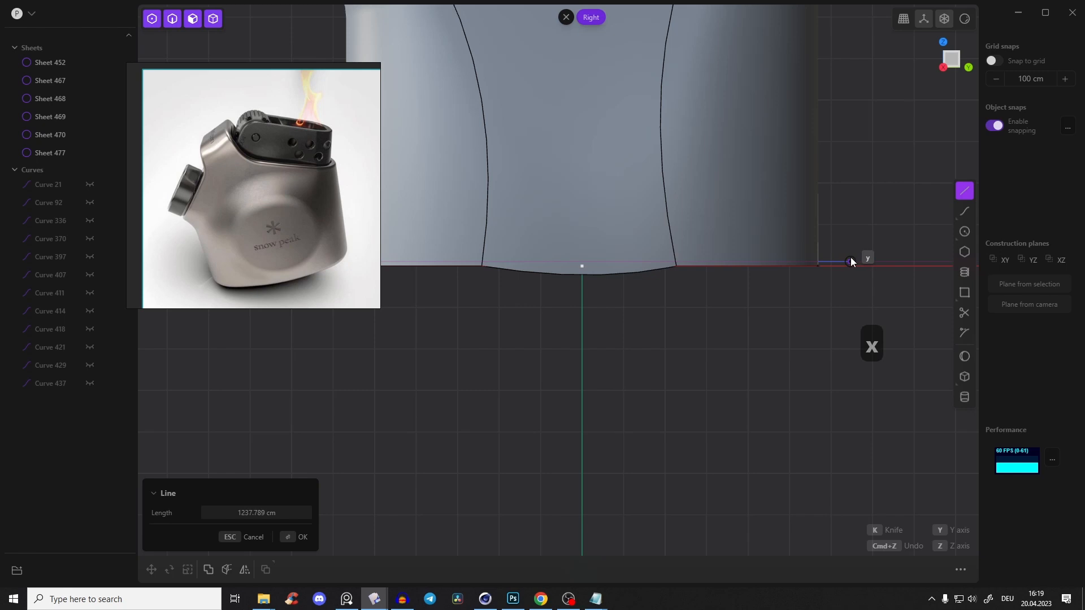
{"action": "left_click", "coordinate": [850, 260]}
{"action": "key", "text": "c"}
{"action": "left_click", "coordinate": [822, 180]}
{"action": "right_click", "coordinate": [903, 160]}
Delete the cut-off strip below the body and the line used for the cut
{"action": "middle_click_drag", "start_coordinate": [904, 160], "coordinate": [853, 162]}
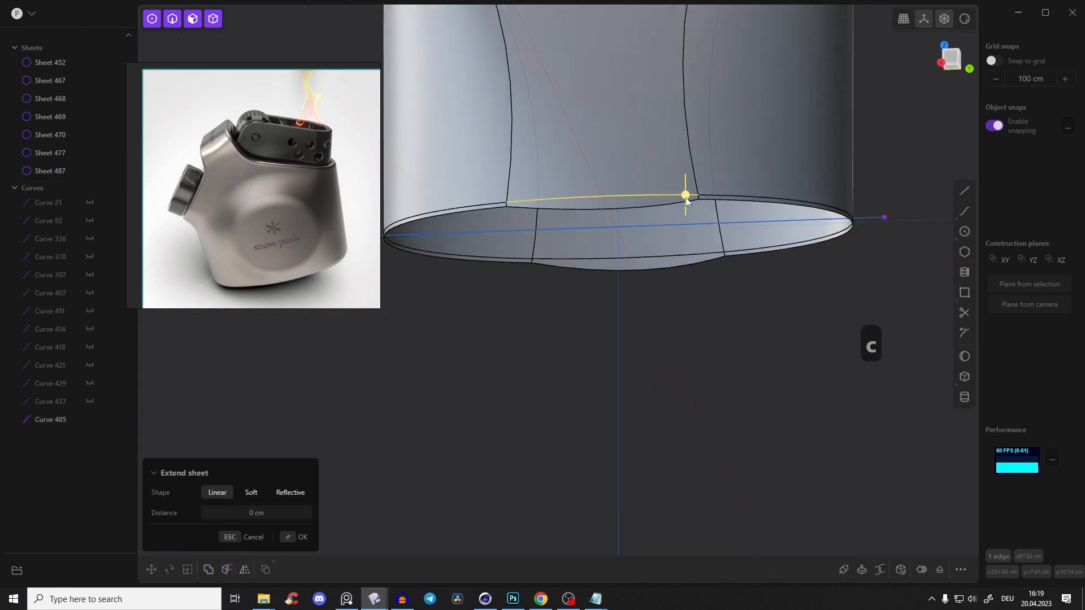
{"action": "key", "text": "x"}
{"action": "left_click", "coordinate": [865, 218]}
{"action": "key", "text": "x"}
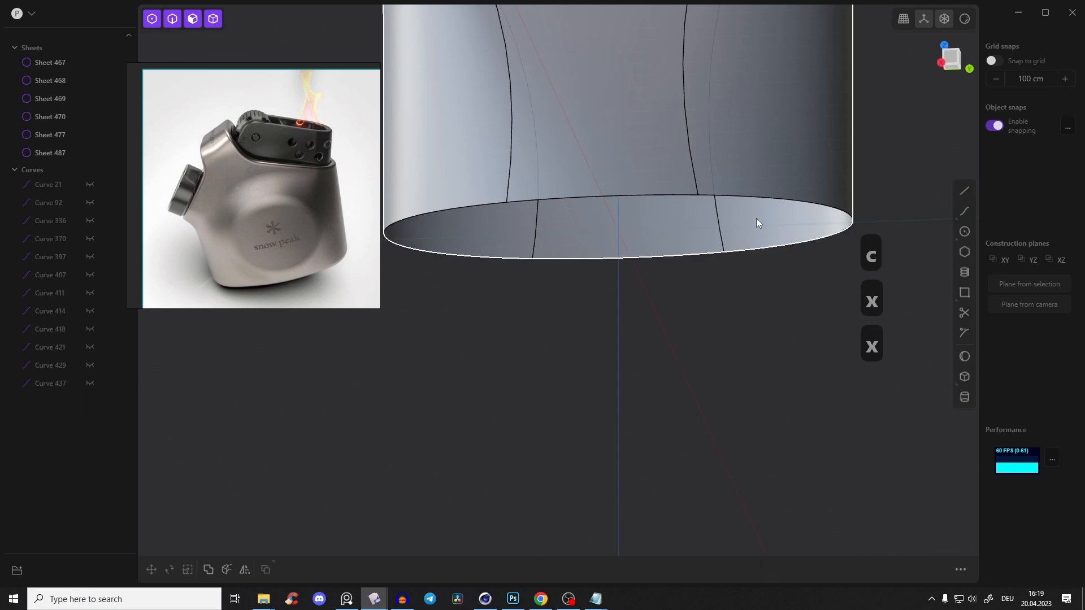
Duplicate the boundary edges of the trimmed bottom opening and patch the resulting closed curve
{"action": "middle_click_drag", "start_coordinate": [756, 218], "coordinate": [737, 148]}
{"action": "left_click", "coordinate": [739, 149]}
{"action": "left_click", "coordinate": [755, 154]}
{"action": "left_click", "coordinate": [578, 121]}
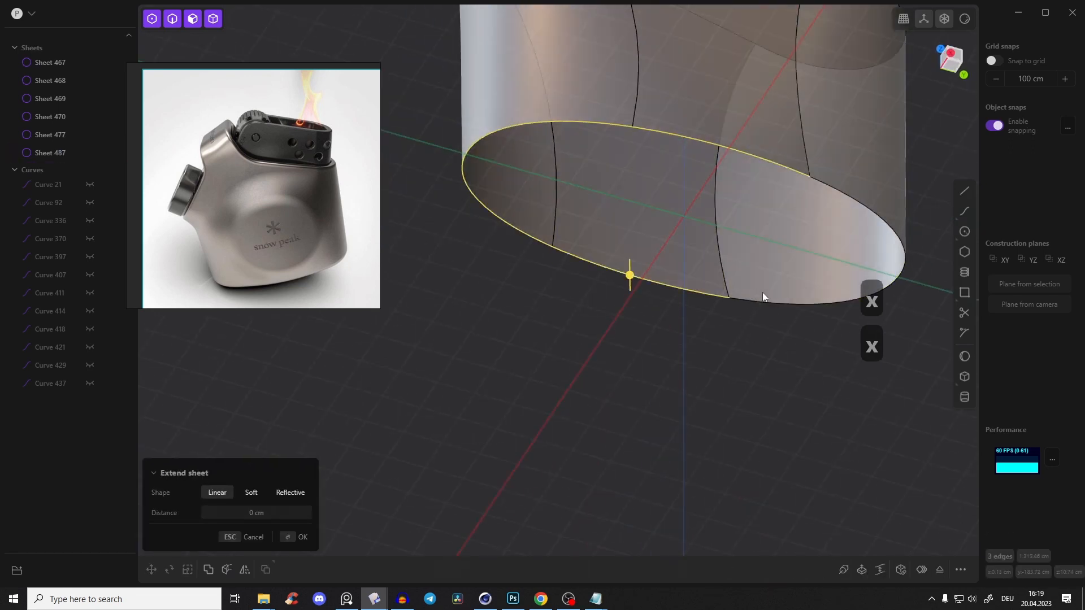
{"action": "key", "text": "d"}
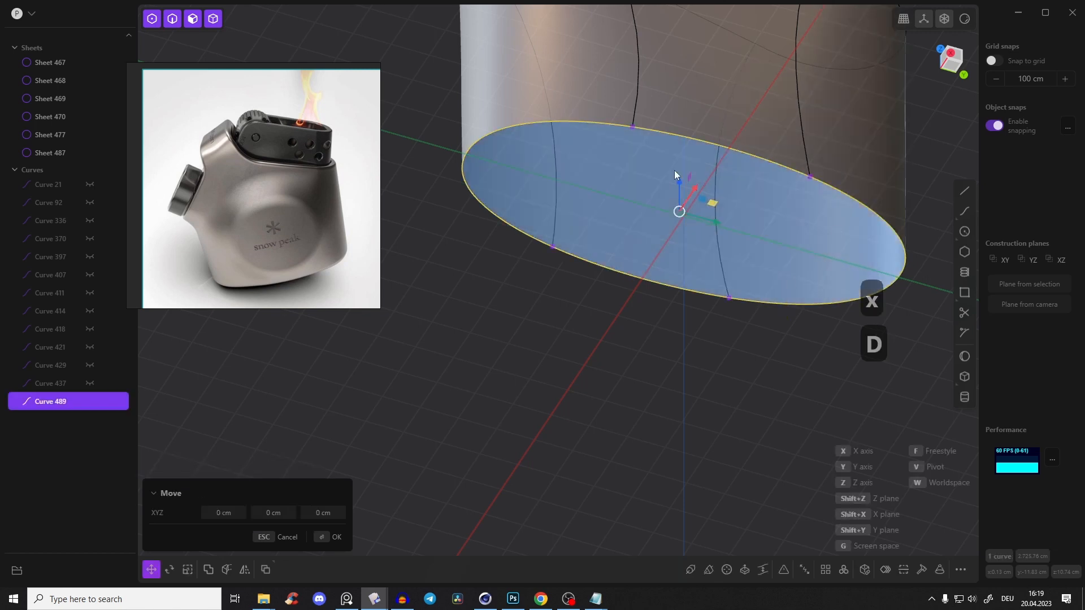
{"action": "left_click", "coordinate": [863, 569]}
{"action": "key", "text": "Return"}
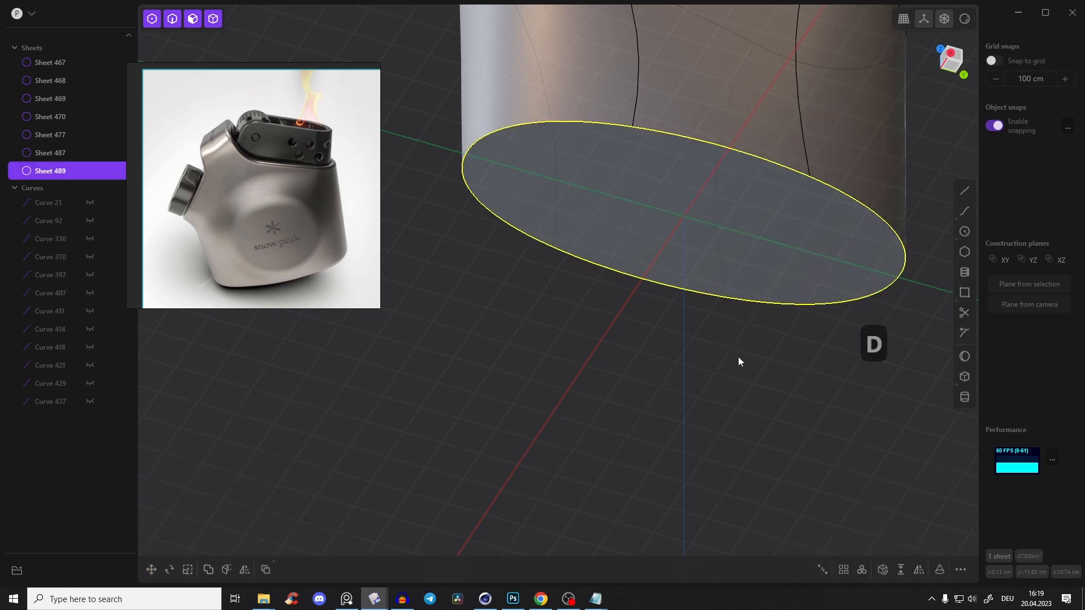
{"action": "key", "text": "Escape"}
Join the body walls with the sheets closing the upper openings into a single sheet
{"action": "middle_click_drag", "start_coordinate": [740, 356], "coordinate": [720, 321]}
{"action": "left_click", "coordinate": [720, 314]}
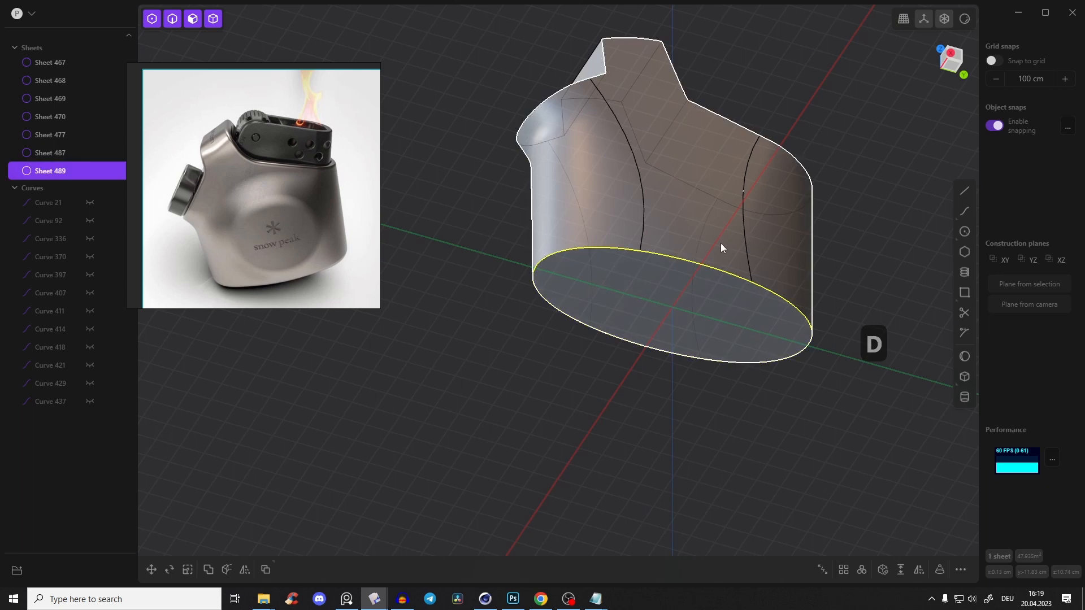
{"action": "left_click", "coordinate": [720, 237], "text": "shift"}
{"action": "middle_click_drag", "start_coordinate": [710, 161], "coordinate": [713, 178]}
{"action": "left_click", "coordinate": [713, 178], "text": "shift"}
{"action": "left_click", "coordinate": [679, 168]}
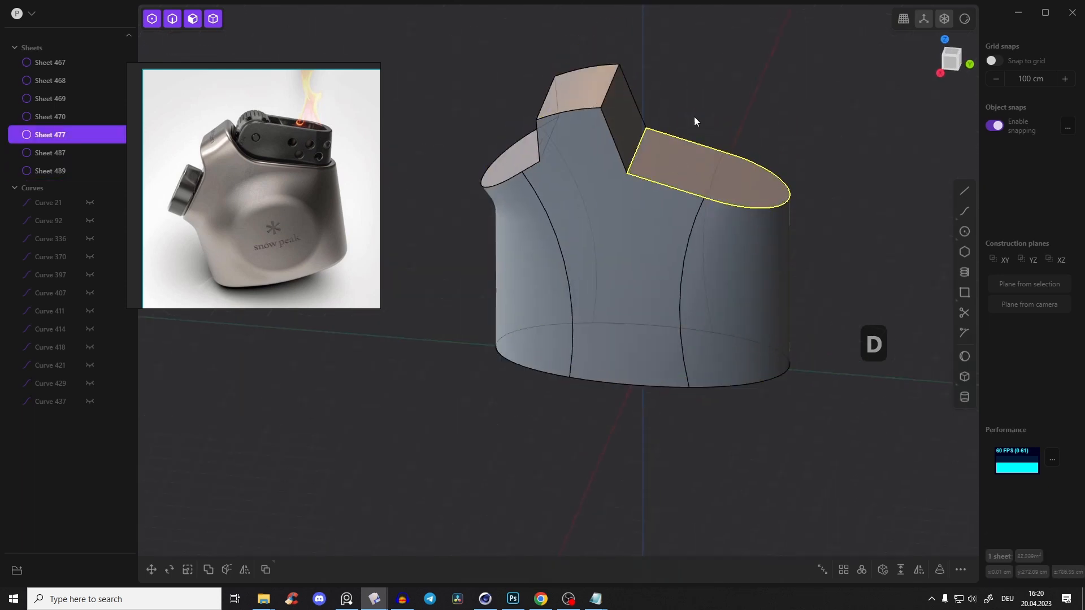
{"action": "left_click", "coordinate": [693, 116]}
{"action": "left_click", "coordinate": [618, 118]}
{"action": "left_click", "coordinate": [586, 97], "text": "shift"}
{"action": "left_click", "coordinate": [598, 148], "text": "shift"}
{"action": "left_click", "coordinate": [692, 177], "text": "shift"}
{"action": "left_click", "coordinate": [545, 164], "text": "shift"}
{"action": "key", "text": "j"}
{"action": "middle_click_drag", "start_coordinate": [693, 99], "coordinate": [593, 99]}
{"action": "left_click", "coordinate": [593, 100], "text": "shift"}
{"action": "key", "text": "j"}
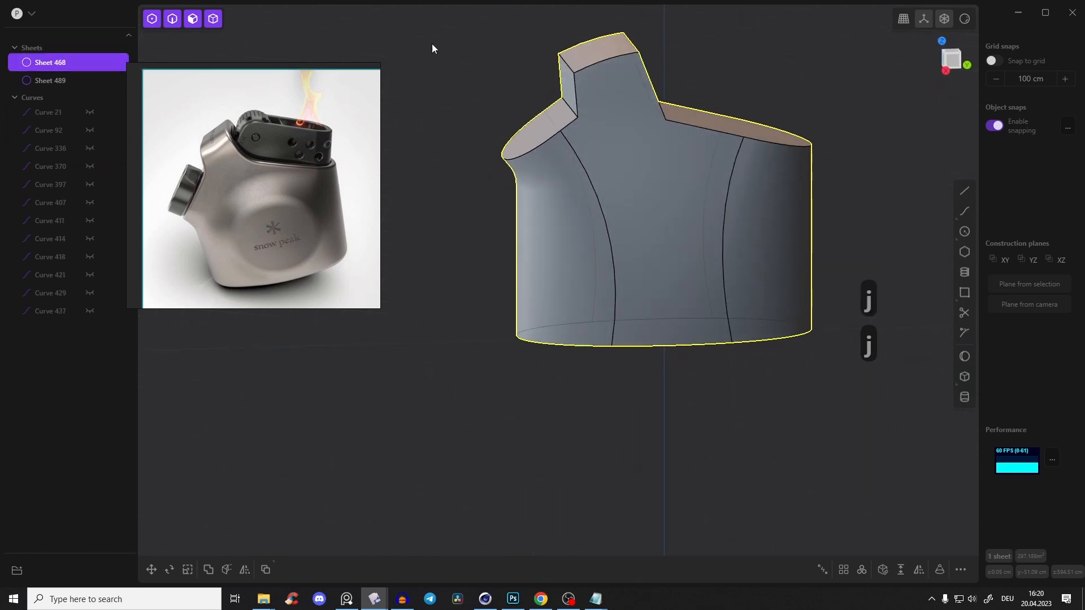
Join the body sheet with the bottom patch to form a closed solid
{"action": "middle_click_drag", "start_coordinate": [431, 43], "coordinate": [458, 12]}
{"action": "left_click", "coordinate": [599, 283]}
{"action": "left_click", "coordinate": [599, 233], "text": "shift"}
{"action": "key", "text": "j"}
{"action": "left_click", "coordinate": [467, 261]}
{"action": "left_click", "coordinate": [41, 63]}
Fillet the bottom edge of the solid body with a distance of about 40 cm
{"action": "middle_click_drag", "start_coordinate": [384, 91], "coordinate": [466, 154]}
{"action": "middle_click_drag", "start_coordinate": [535, 219], "coordinate": [667, 226]}
{"action": "key", "text": "2"}
{"action": "left_click", "coordinate": [719, 341]}
{"action": "left_click_drag", "start_coordinate": [724, 344], "coordinate": [738, 349]}
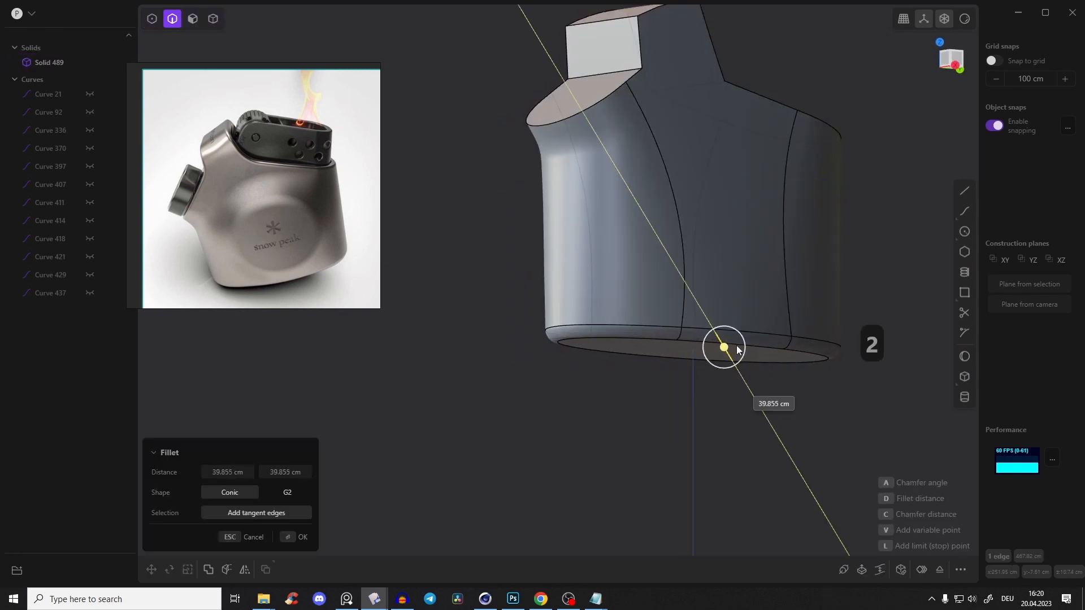
{"action": "right_click", "coordinate": [702, 371]}
Fillet the inner corner edge where the knob-side slope meets the raised top section
{"action": "middle_click_drag", "start_coordinate": [701, 370], "coordinate": [652, 379]}
{"action": "middle_click_drag", "start_coordinate": [599, 187], "coordinate": [602, 104]}
{"action": "scroll", "coordinate": [609, 142], "scroll_direction": "up", "scroll_amount": 2}
{"action": "left_click_drag", "start_coordinate": [601, 104], "coordinate": [578, 109]}
{"action": "middle_click_drag", "start_coordinate": [578, 106], "coordinate": [555, 69]}
{"action": "left_click_drag", "start_coordinate": [554, 69], "coordinate": [551, 67]}
{"action": "right_click", "coordinate": [722, 63]}
Fillet the inner corner edge on the opposite side of the raised top section by about 141 cm
{"action": "middle_click_drag", "start_coordinate": [722, 63], "coordinate": [697, 79]}
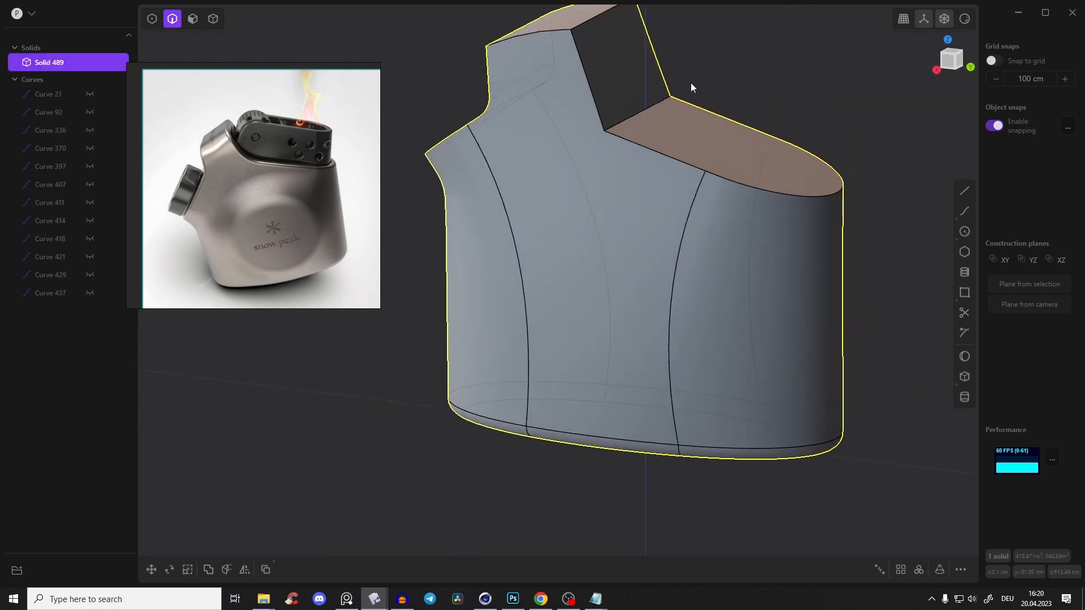
{"action": "left_click", "coordinate": [645, 104]}
{"action": "key", "text": "b"}
{"action": "left_click_drag", "start_coordinate": [650, 109], "coordinate": [694, 87]}
{"action": "middle_click_drag", "start_coordinate": [694, 87], "coordinate": [665, 157]}
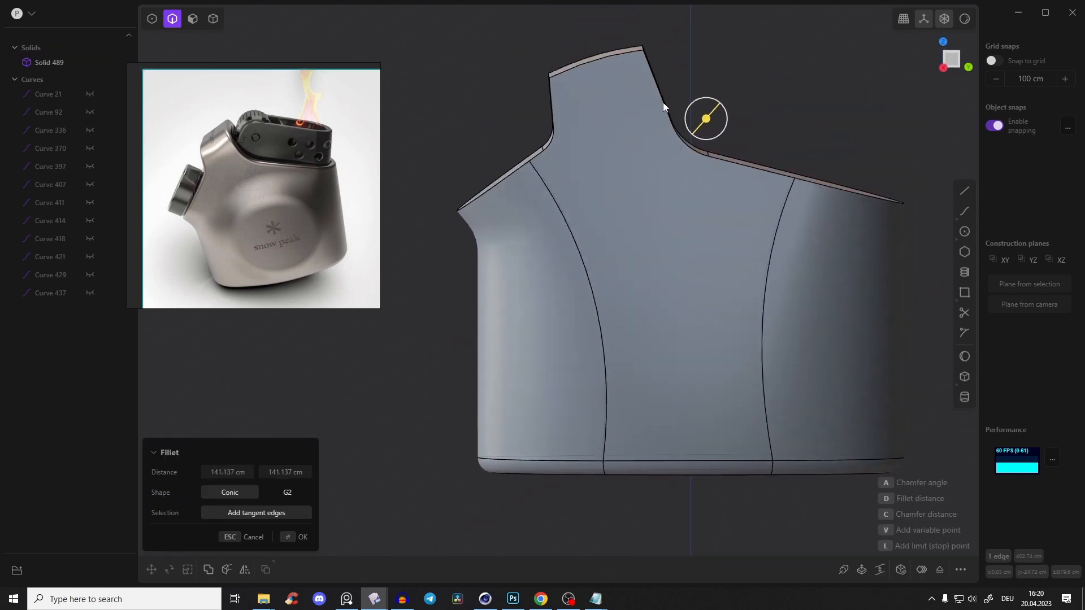
Fillet the long side edges along the raised top section
{"action": "middle_click_drag", "start_coordinate": [663, 103], "coordinate": [568, 157]}
{"action": "left_click", "coordinate": [551, 158]}
{"action": "left_click_drag", "start_coordinate": [557, 158], "coordinate": [637, 65]}
{"action": "key", "text": "Return"}
Select both rounded side faces of the raised top section and fine-tune their fillet radius
{"action": "middle_click_drag", "start_coordinate": [644, 226], "coordinate": [678, 231]}
{"action": "scroll", "coordinate": [703, 171], "scroll_direction": "down", "scroll_amount": 5}
{"action": "scroll", "coordinate": [708, 201], "scroll_direction": "up", "scroll_amount": 3}
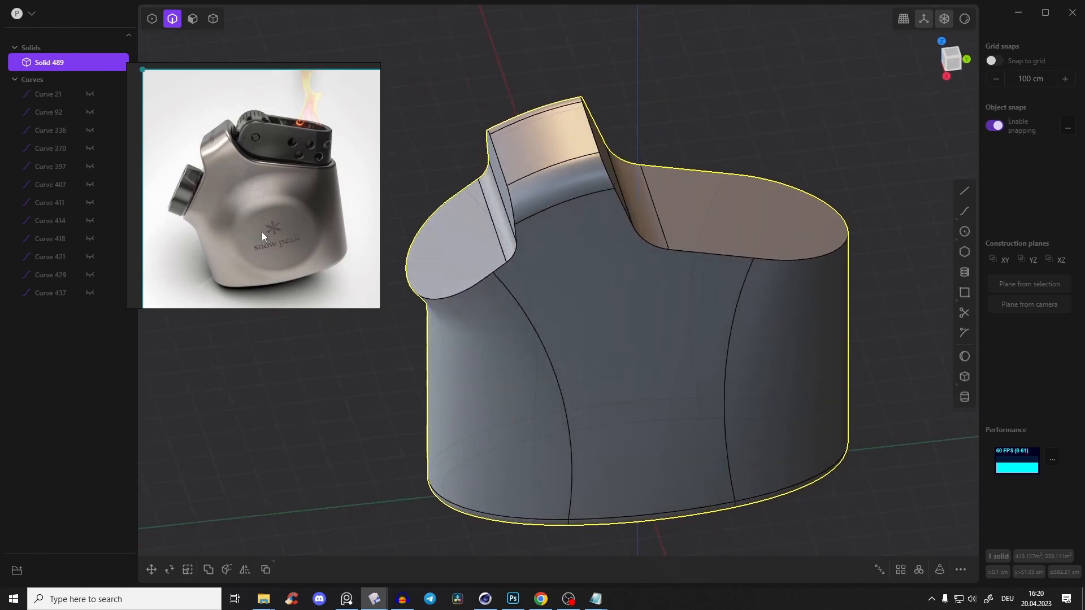
{"action": "mouse_move", "coordinate": [650, 190]}
{"action": "middle_mouse_down"}
{"action": "mouse_move", "coordinate": [782, 184]}
{"action": "mouse_move", "coordinate": [644, 235]}
{"action": "mouse_move", "coordinate": [638, 164]}
{"action": "mouse_move", "coordinate": [663, 206]}
{"action": "middle_mouse_up"}
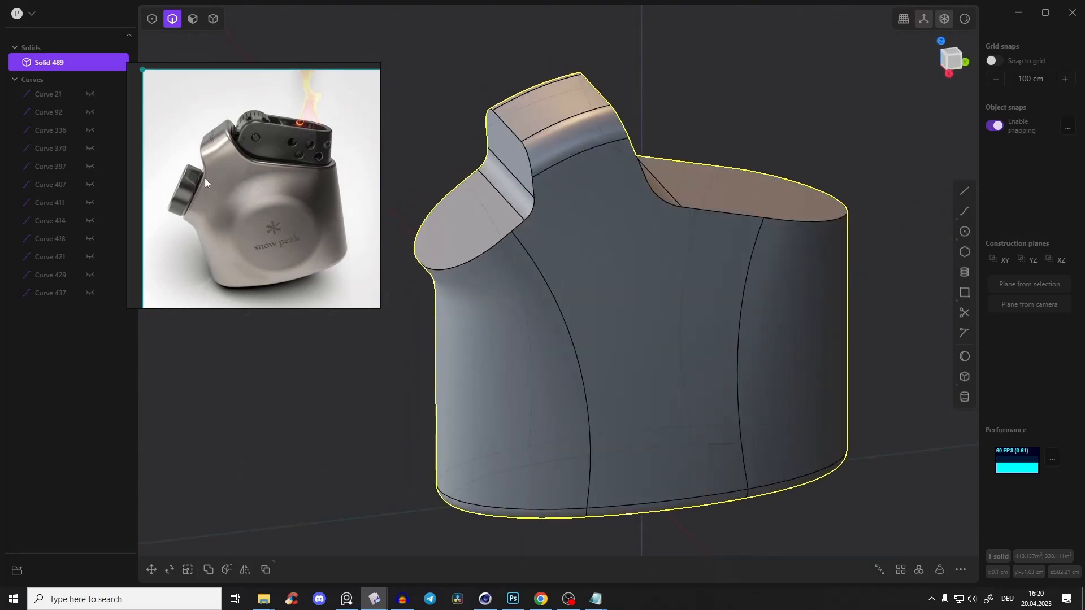
{"action": "middle_click_drag", "start_coordinate": [481, 254], "coordinate": [654, 173]}
{"action": "key", "text": "3"}
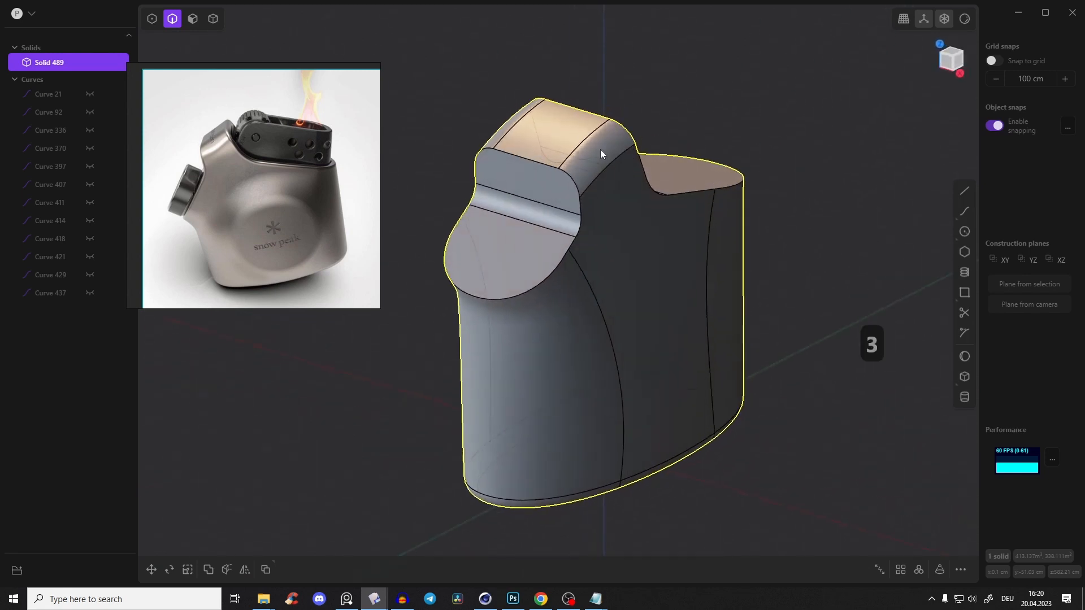
{"action": "left_click", "coordinate": [597, 148]}
{"action": "middle_click_drag", "start_coordinate": [497, 130], "coordinate": [554, 144]}
{"action": "left_click", "coordinate": [523, 150]}
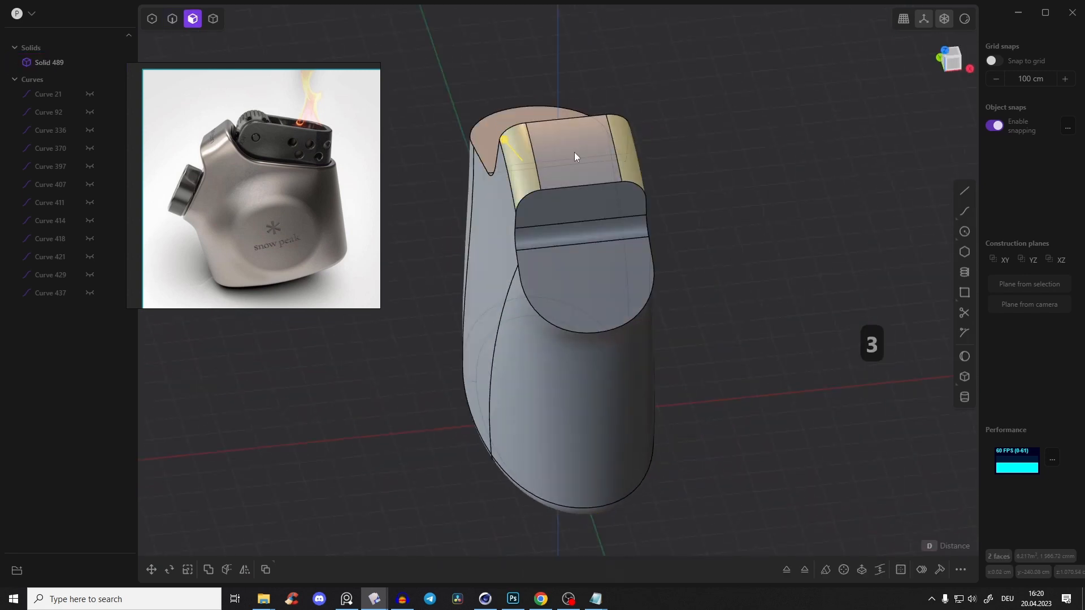
{"action": "left_click_drag", "start_coordinate": [505, 141], "coordinate": [499, 136]}
{"action": "middle_click_drag", "start_coordinate": [593, 135], "coordinate": [551, 104]}
{"action": "left_click_drag", "start_coordinate": [485, 77], "coordinate": [491, 83]}
{"action": "middle_click_drag", "start_coordinate": [473, 142], "coordinate": [559, 155]}
{"action": "right_click", "coordinate": [433, 208]}
Set a temporary construction plane on the flat sloped face where the knob sits
{"action": "scroll", "coordinate": [432, 208], "scroll_direction": "up", "scroll_amount": 3}
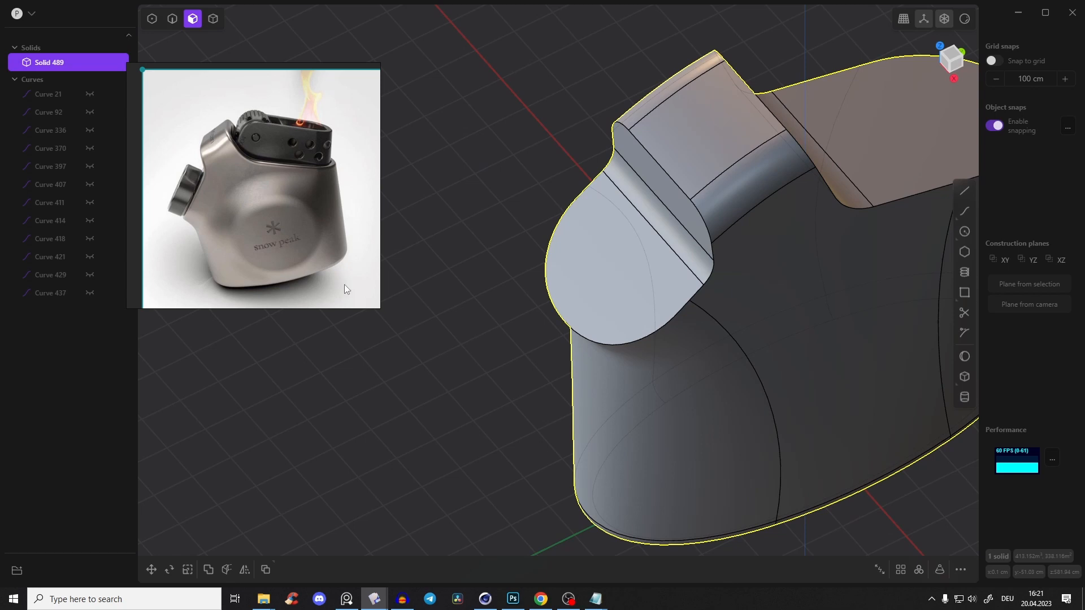
{"action": "middle_click_drag", "start_coordinate": [582, 245], "coordinate": [582, 214]}
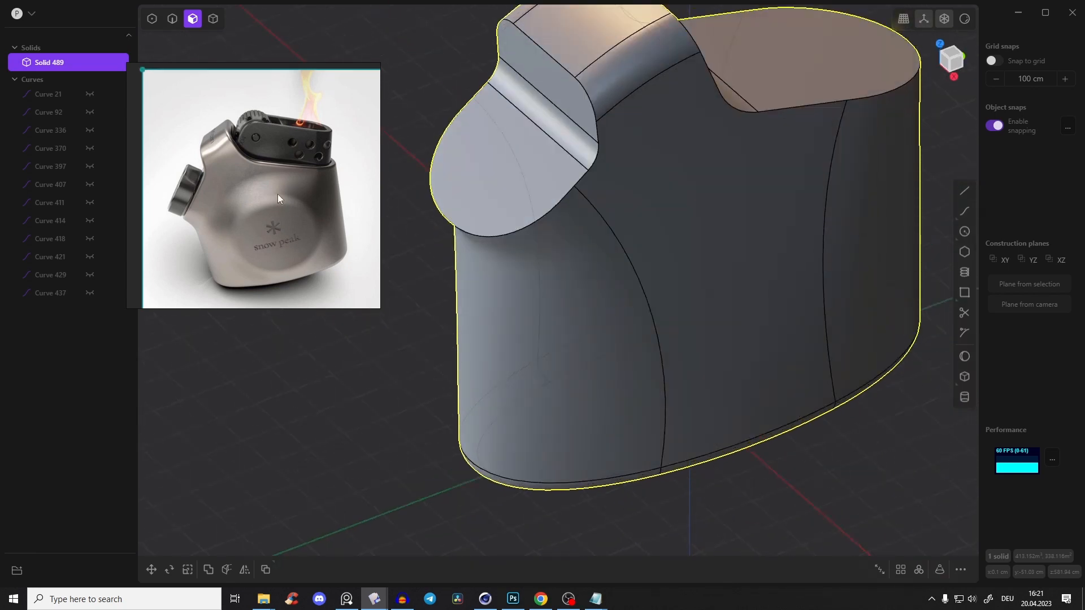
{"action": "middle_click_drag", "start_coordinate": [551, 122], "coordinate": [653, 211], "text": "shift"}
{"action": "scroll", "coordinate": [652, 213], "scroll_direction": "up", "scroll_amount": 3}
{"action": "left_click", "coordinate": [541, 175]}
{"action": "middle_click_drag", "start_coordinate": [541, 179], "coordinate": [613, 256]}
{"action": "left_click", "coordinate": [955, 63]}
{"action": "left_click", "coordinate": [628, 189]}
{"action": "left_click", "coordinate": [830, 216]}
{"action": "left_click", "coordinate": [472, 194]}
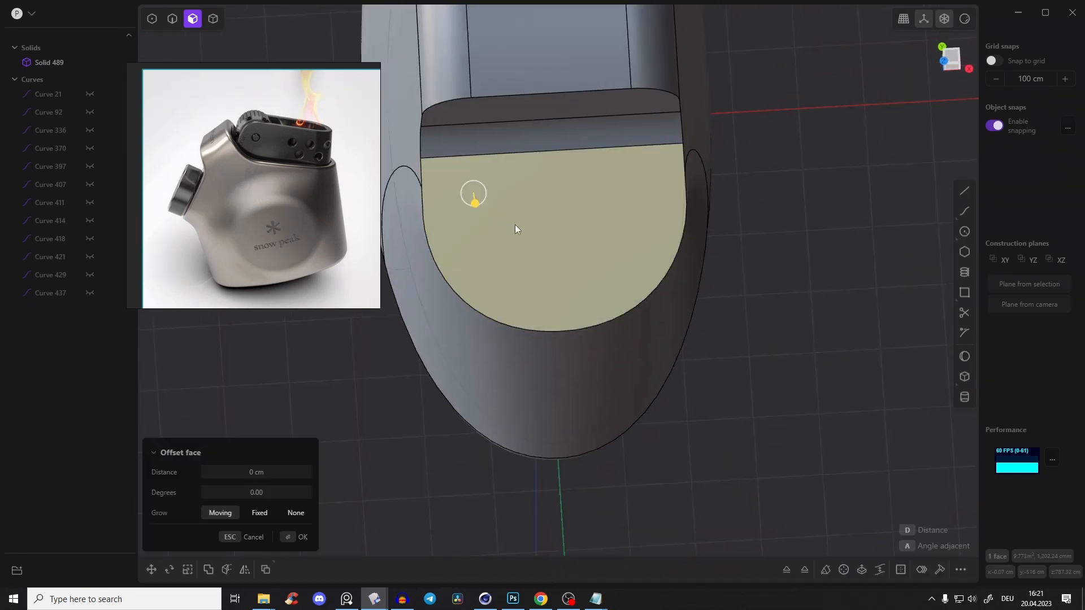
{"action": "key", "text": "space"}
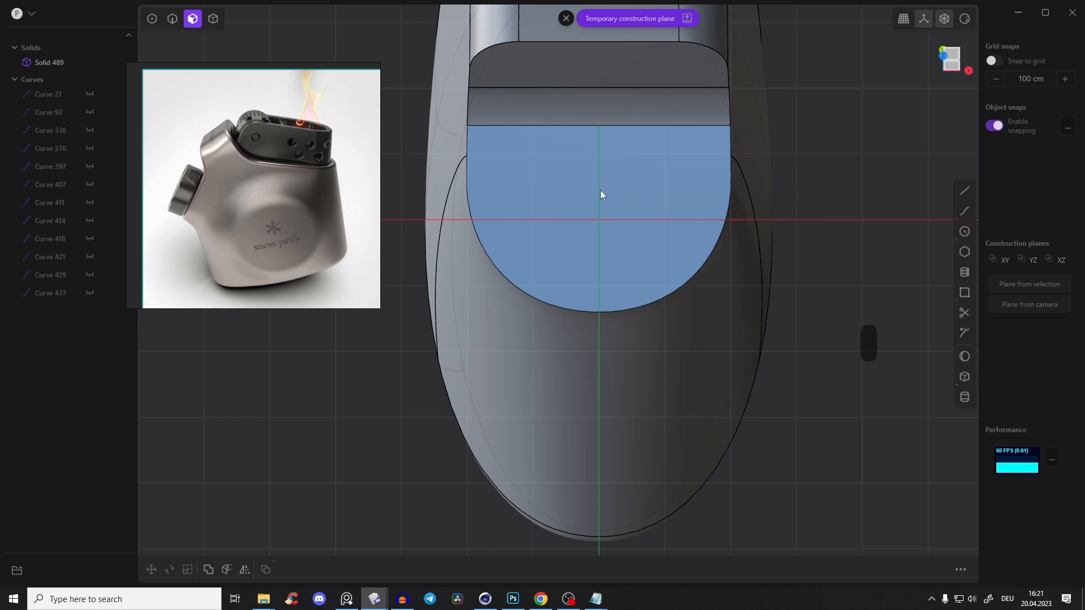
Check the knob in the reference photo and draw a circle of about 140.5 cm radius centred on the knob-side face
{"action": "middle_click_drag", "start_coordinate": [641, 184], "coordinate": [632, 259], "text": "shift"}
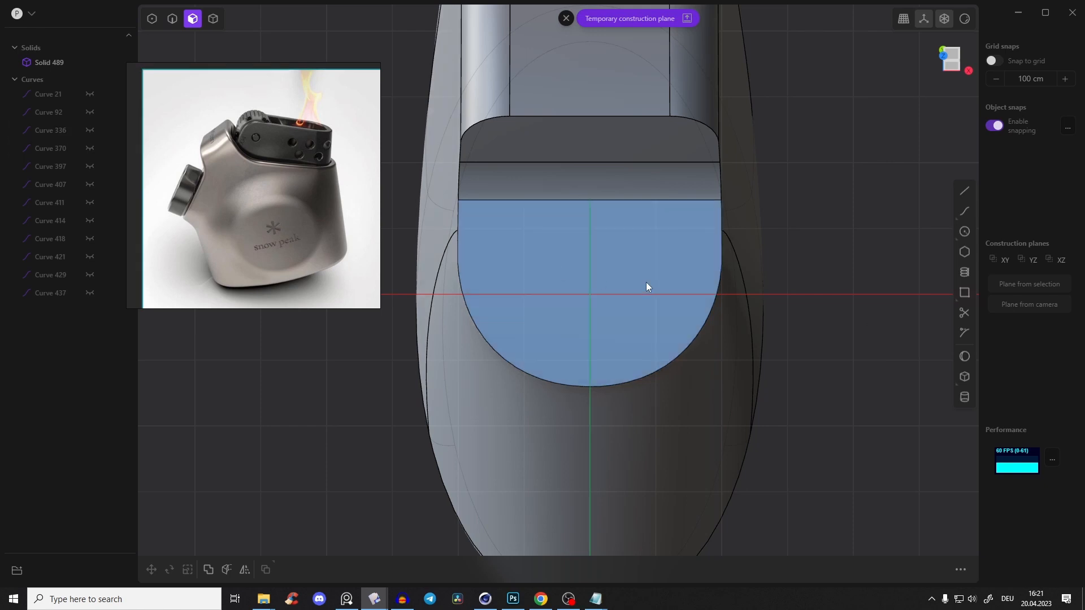
{"action": "scroll", "coordinate": [181, 217], "scroll_direction": "up", "scroll_amount": 5}
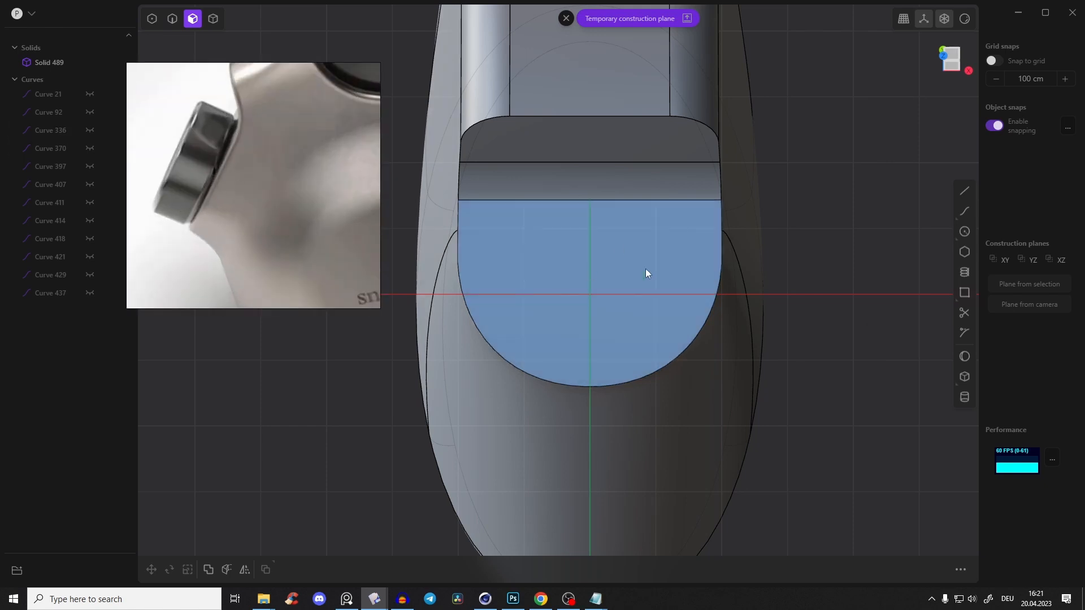
{"action": "scroll", "coordinate": [239, 188], "scroll_direction": "down", "scroll_amount": 5}
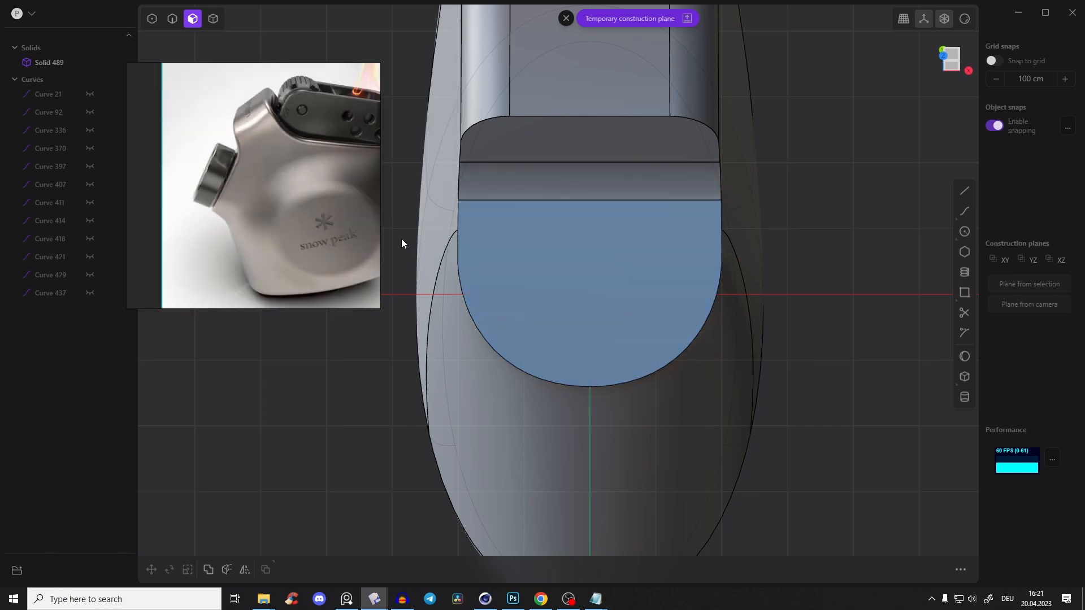
{"action": "scroll", "coordinate": [231, 194], "scroll_direction": "up", "scroll_amount": 1}
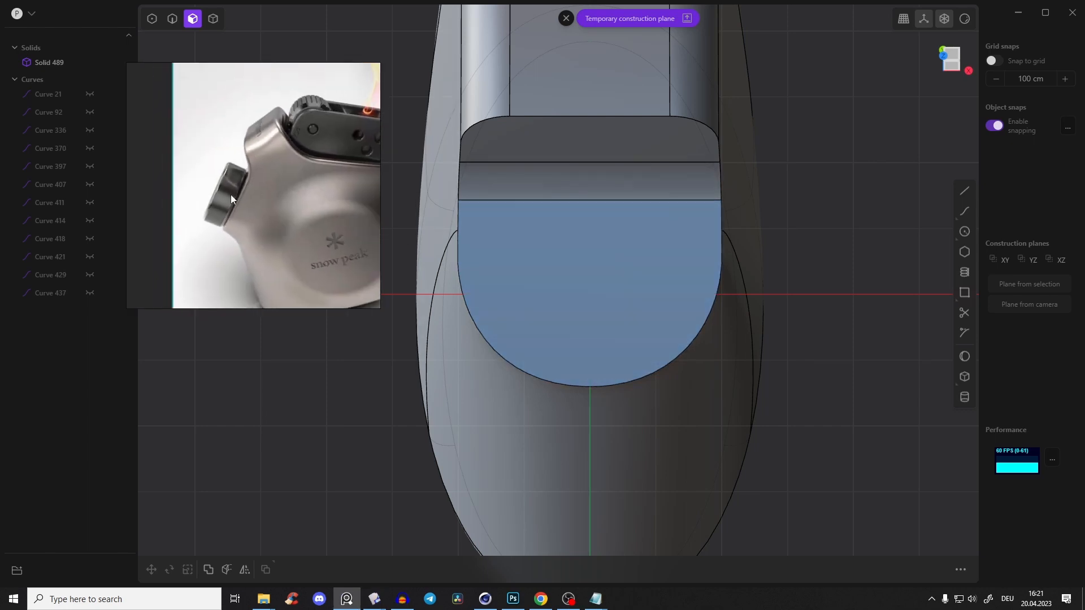
{"action": "left_click", "coordinate": [965, 231]}
{"action": "left_click", "coordinate": [590, 294]}
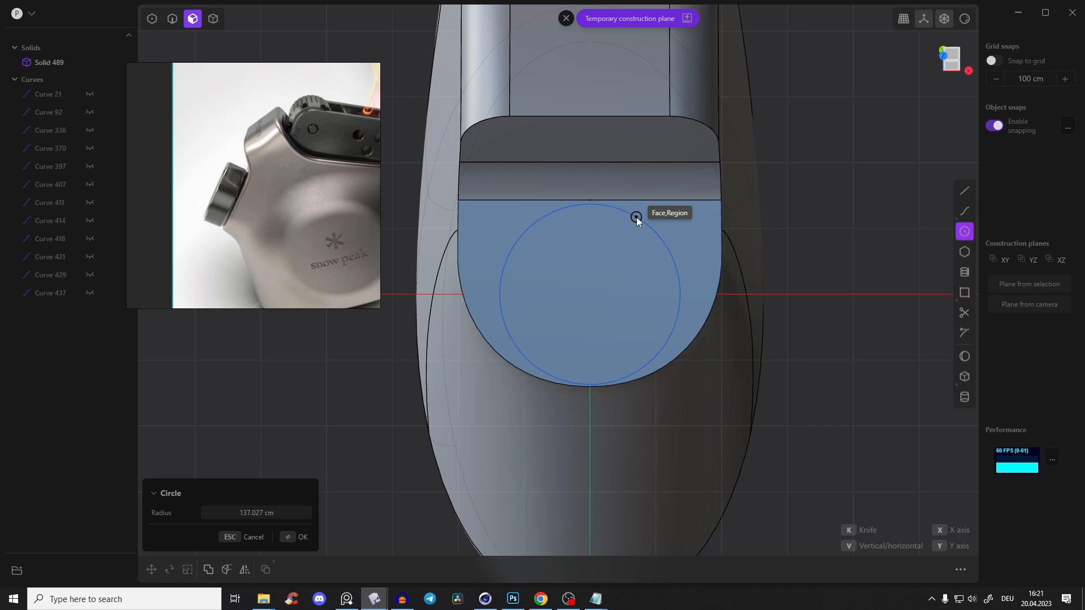
{"action": "left_click", "coordinate": [639, 218]}
Shift the circle slightly along the knob-side face and fine-tune its position in the right view
{"action": "key", "text": "g"}
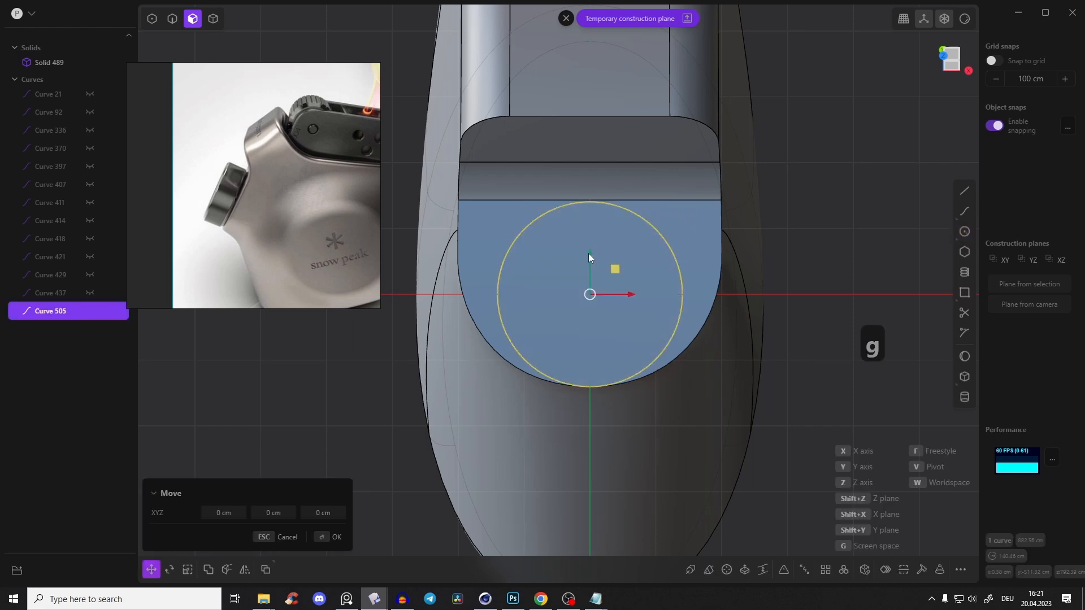
{"action": "left_click_drag", "start_coordinate": [591, 255], "coordinate": [591, 250]}
{"action": "right_click", "coordinate": [630, 247]}
{"action": "middle_click_drag", "start_coordinate": [709, 242], "coordinate": [591, 208]}
{"action": "left_click", "coordinate": [951, 60]}
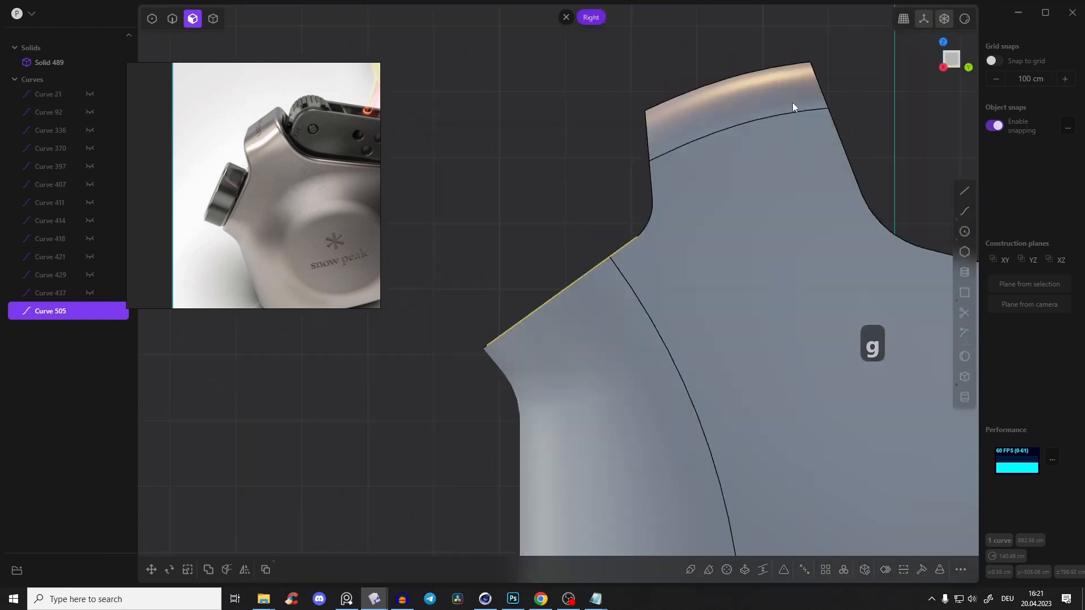
{"action": "scroll", "coordinate": [605, 237], "scroll_direction": "up", "scroll_amount": 3}
{"action": "middle_click_drag", "start_coordinate": [615, 257], "coordinate": [628, 242], "text": "shift"}
{"action": "key", "text": "g"}
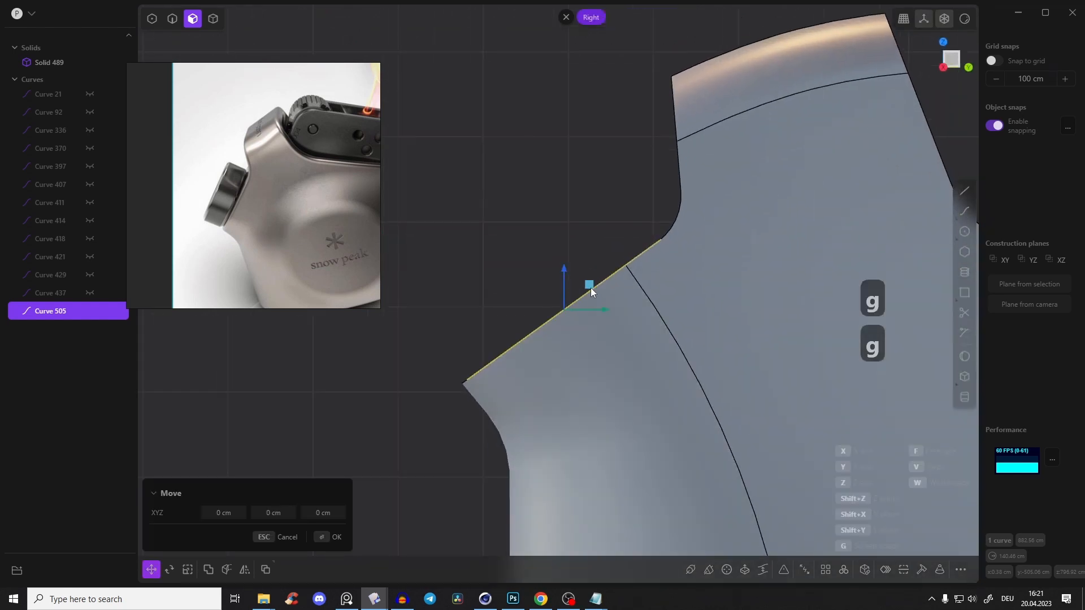
{"action": "left_click_drag", "start_coordinate": [589, 286], "coordinate": [588, 285]}
{"action": "right_click", "coordinate": [564, 218]}
Extrude the circular region outward from the knob-side face as a separate cylinder for the knob
{"action": "middle_click_drag", "start_coordinate": [564, 218], "coordinate": [613, 251]}
{"action": "scroll", "coordinate": [610, 249], "scroll_direction": "up", "scroll_amount": 2}
{"action": "left_click", "coordinate": [605, 247]}
{"action": "key", "text": "e"}
{"action": "left_click", "coordinate": [566, 18]}
{"action": "middle_click_drag", "start_coordinate": [580, 146], "coordinate": [532, 125], "text": "shift"}
{"action": "key", "text": "3"}
{"action": "left_click", "coordinate": [616, 259]}
{"action": "left_click_drag", "start_coordinate": [585, 219], "coordinate": [520, 154]}
{"action": "scroll", "coordinate": [566, 215], "scroll_direction": "down", "scroll_amount": 3}
{"action": "middle_click_drag", "start_coordinate": [566, 215], "coordinate": [595, 133]}
{"action": "key", "text": "Return"}
Delete the leftover circle curve at the base of the knob cylinder
{"action": "left_click", "coordinate": [582, 157]}
{"action": "left_click", "coordinate": [642, 252]}
{"action": "key", "text": "2"}
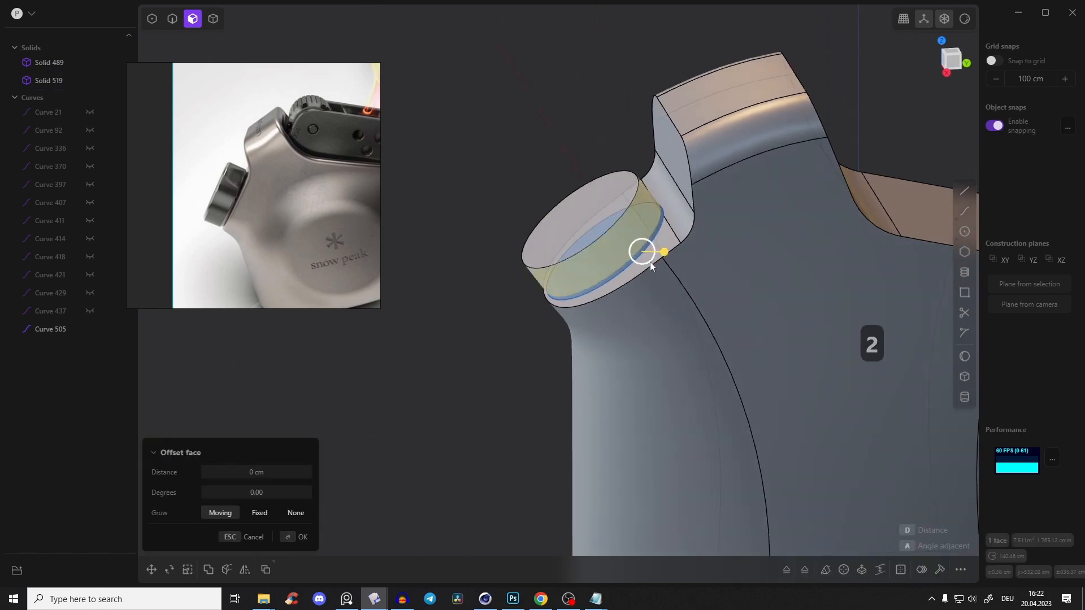
{"action": "left_click", "coordinate": [639, 259]}
{"action": "key", "text": "x"}
Chamfer the outer and inner circular edges of the knob cylinder
{"action": "scroll", "coordinate": [626, 247], "scroll_direction": "up", "scroll_amount": 3}
{"action": "left_click", "coordinate": [613, 210]}
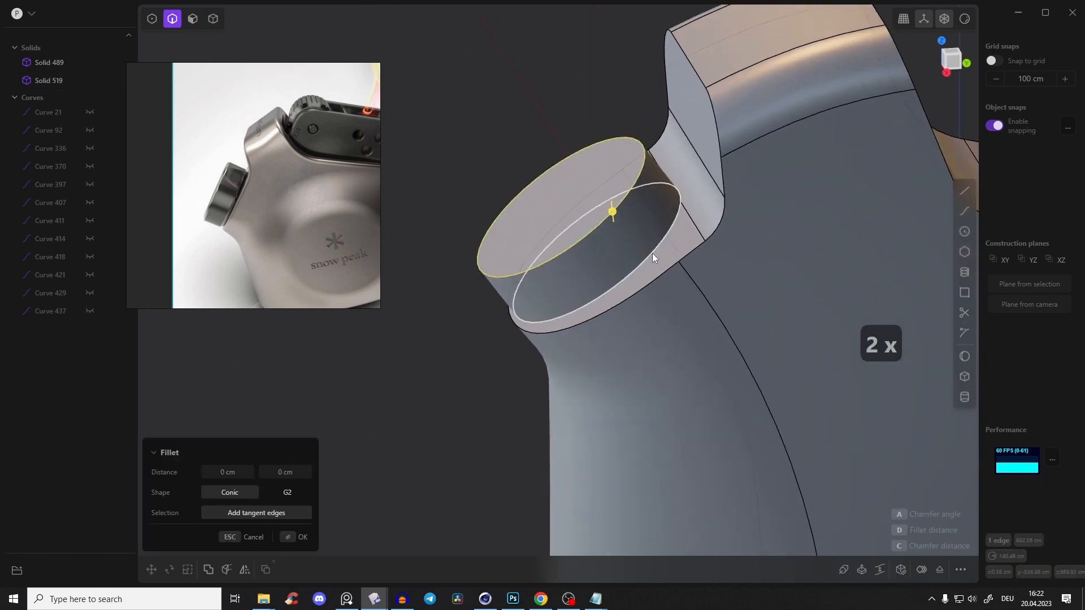
{"action": "left_click", "coordinate": [652, 253], "text": "shift"}
{"action": "scroll", "coordinate": [632, 253], "scroll_direction": "up", "scroll_amount": 3}
{"action": "left_click_drag", "start_coordinate": [660, 252], "coordinate": [650, 246]}
{"action": "scroll", "coordinate": [561, 233], "scroll_direction": "up", "scroll_amount": 2}
{"action": "right_click", "coordinate": [565, 232]}
Fillet the four circular edges of the knob's chamfers with a distance of about 4.8 cm
{"action": "left_click", "coordinate": [605, 219]}
{"action": "left_click", "coordinate": [596, 199], "text": "shift"}
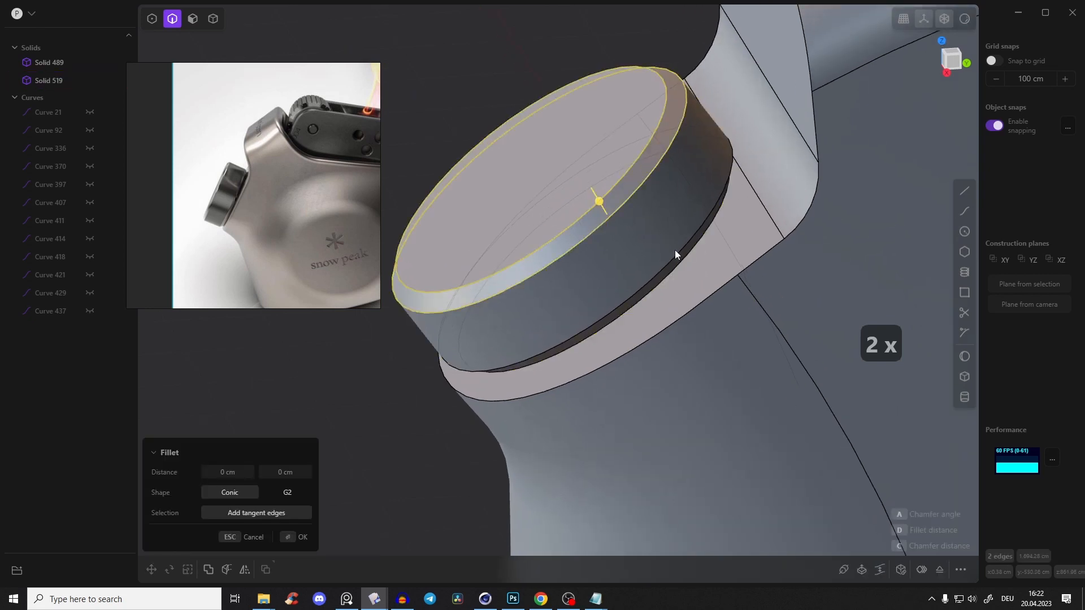
{"action": "left_click", "coordinate": [679, 252], "text": "shift"}
{"action": "left_click", "coordinate": [687, 259], "text": "shift"}
{"action": "left_click_drag", "start_coordinate": [687, 259], "coordinate": [688, 256]}
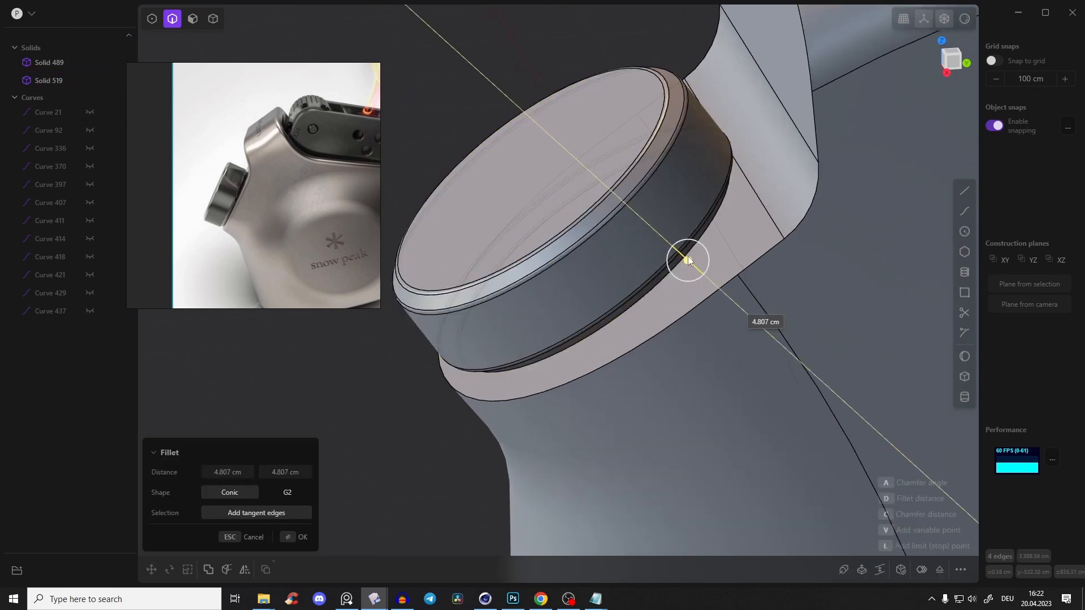
{"action": "right_click", "coordinate": [613, 173]}
Try to offset the knob's end face outward by about 1.5 cm
{"action": "scroll", "coordinate": [617, 196], "scroll_direction": "down", "scroll_amount": 3}
{"action": "left_click", "coordinate": [605, 102]}
{"action": "middle_click_drag", "start_coordinate": [613, 185], "coordinate": [687, 157]}
{"action": "key", "text": "3"}
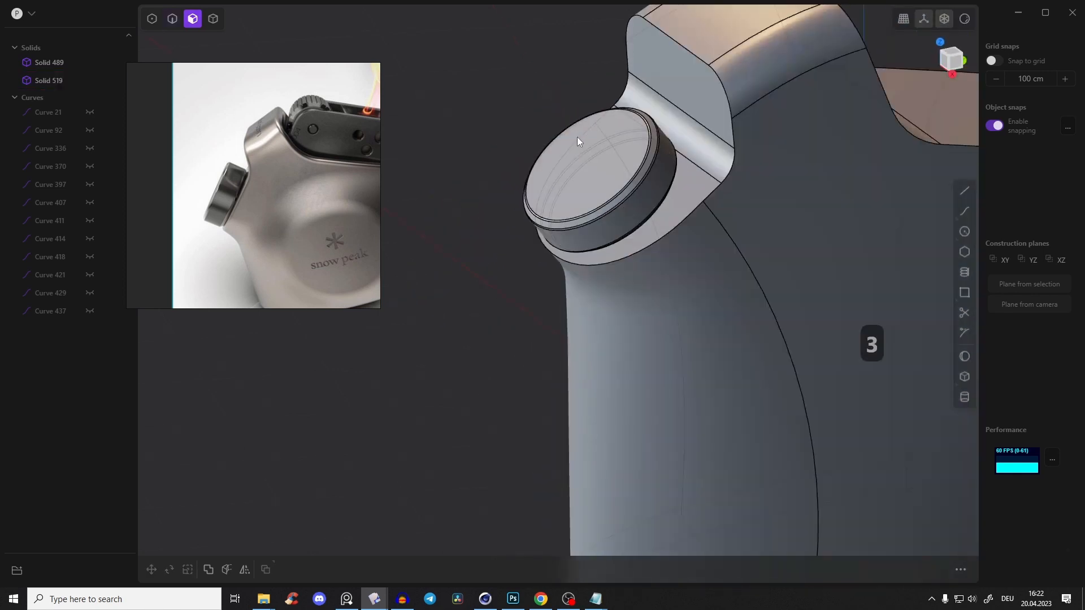
{"action": "left_click", "coordinate": [576, 137]}
{"action": "left_click_drag", "start_coordinate": [575, 135], "coordinate": [560, 100]}
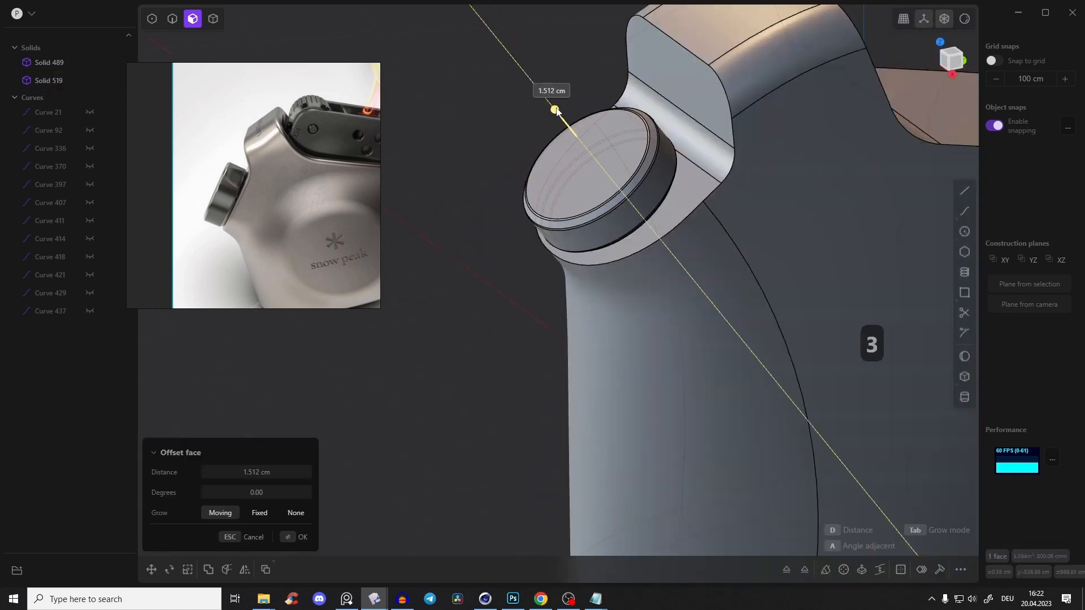
{"action": "key", "text": "ctrl+z"}
{"action": "left_click", "coordinate": [601, 76]}
Fillet the outer edge of the body's face around the knob with a distance of about 11.2 cm
{"action": "middle_click_drag", "start_coordinate": [648, 175], "coordinate": [607, 158]}
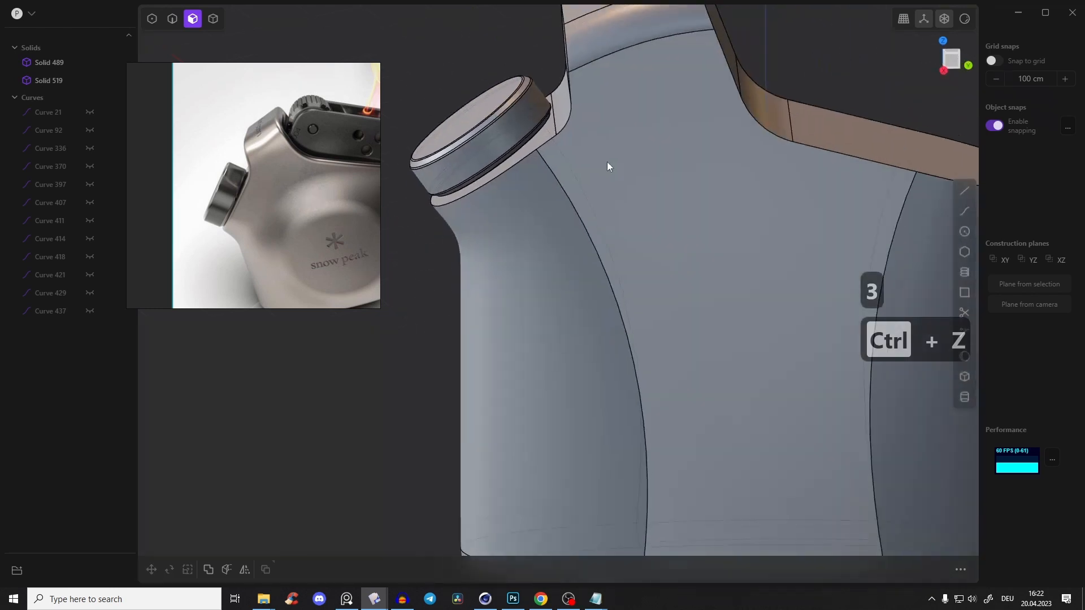
{"action": "scroll", "coordinate": [611, 165], "scroll_direction": "down", "scroll_amount": 3}
{"action": "right_click_drag", "start_coordinate": [611, 165], "coordinate": [651, 216]}
{"action": "scroll", "coordinate": [651, 216], "scroll_direction": "up", "scroll_amount": 2}
{"action": "scroll", "coordinate": [651, 216], "scroll_direction": "up", "scroll_amount": 2}
{"action": "middle_click_drag", "start_coordinate": [650, 215], "coordinate": [605, 196]}
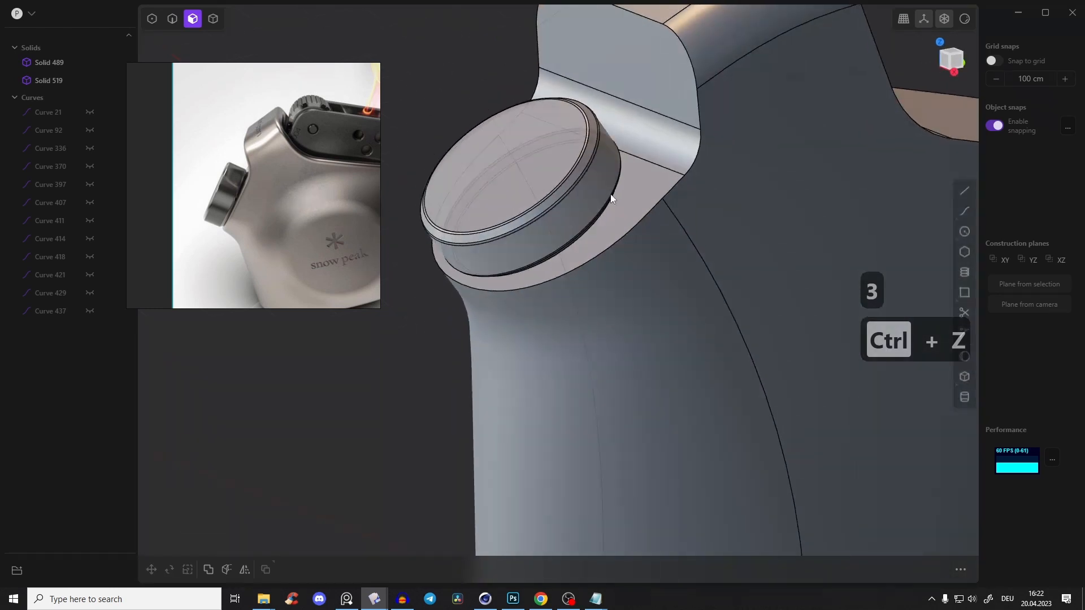
{"action": "left_click", "coordinate": [654, 207]}
{"action": "key", "text": "2"}
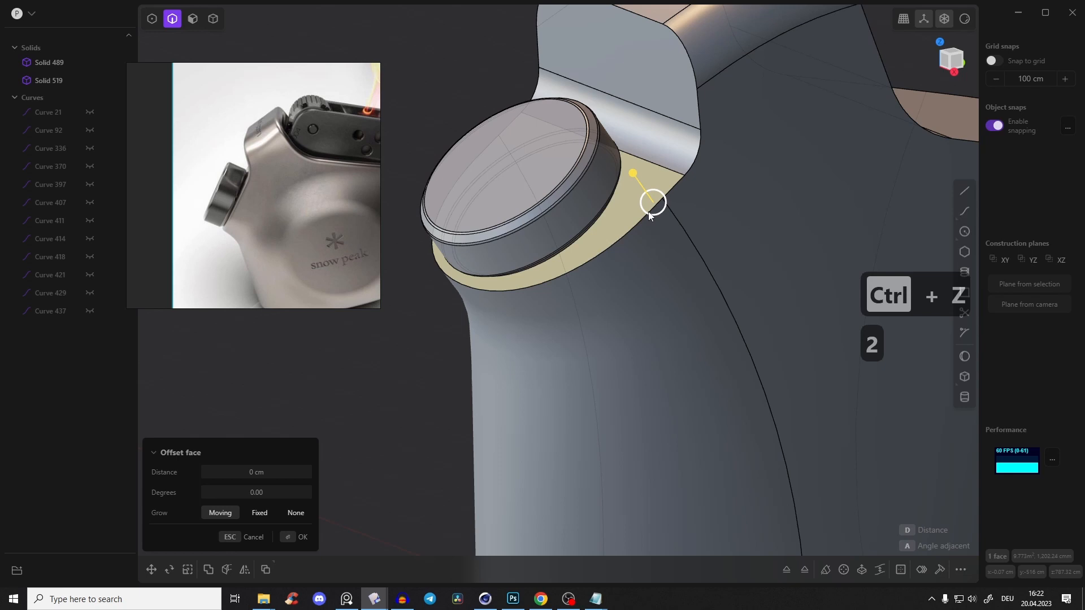
{"action": "left_click", "coordinate": [648, 214]}
{"action": "left_click_drag", "start_coordinate": [647, 222], "coordinate": [646, 217]}
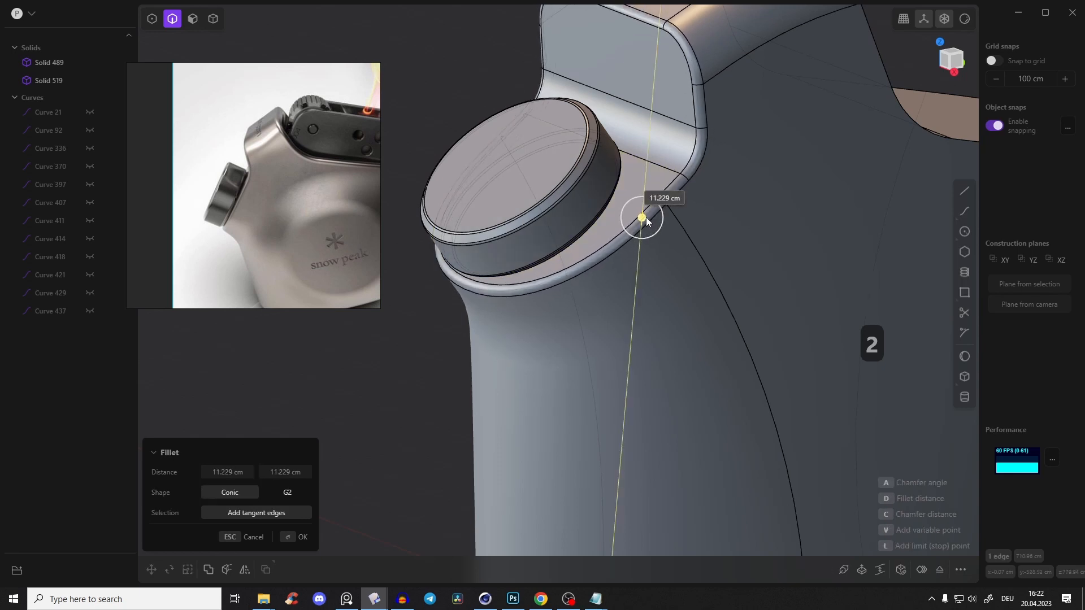
{"action": "right_click", "coordinate": [706, 195]}
Check the body's surface shading with the glossy red material and hidden edges, and restore the grey material with visible edges
{"action": "scroll", "coordinate": [709, 196], "scroll_direction": "down", "scroll_amount": 6}
{"action": "right_click_drag", "start_coordinate": [710, 195], "coordinate": [663, 176]}
{"action": "middle_click_drag", "start_coordinate": [664, 175], "coordinate": [835, 170]}
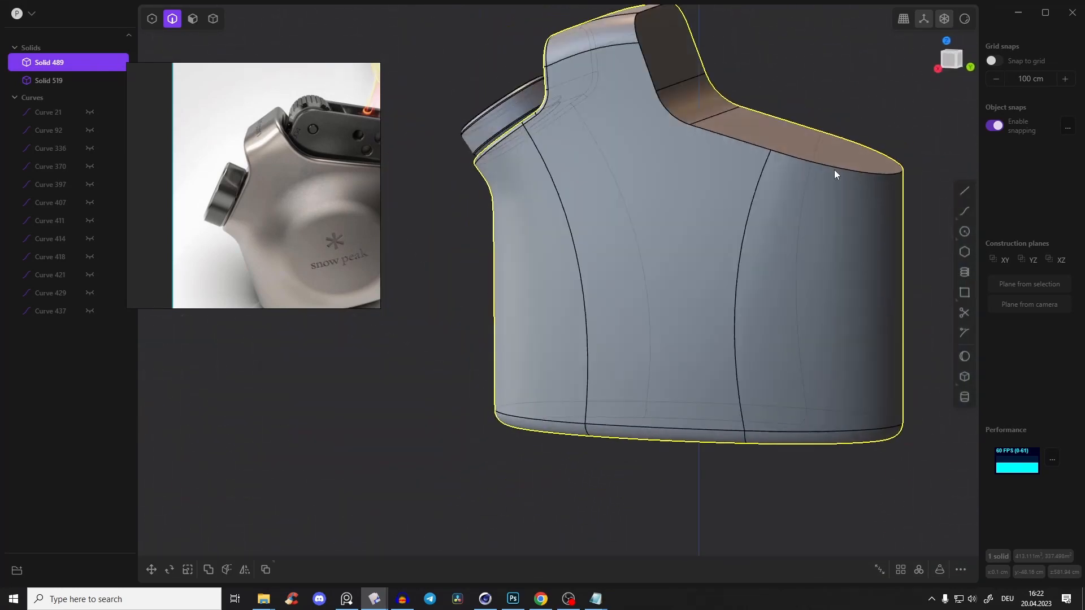
{"action": "mouse_move", "coordinate": [957, 21]}
{"action": "left_click", "coordinate": [935, 62]}
{"action": "middle_click_drag", "start_coordinate": [888, 140], "coordinate": [717, 223]}
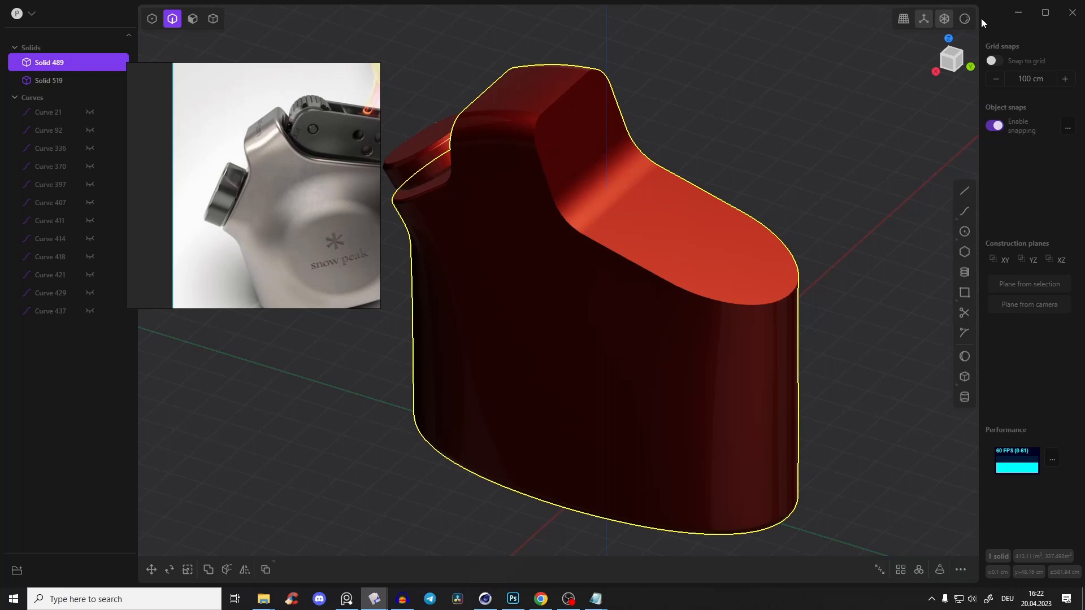
{"action": "mouse_move", "coordinate": [966, 20]}
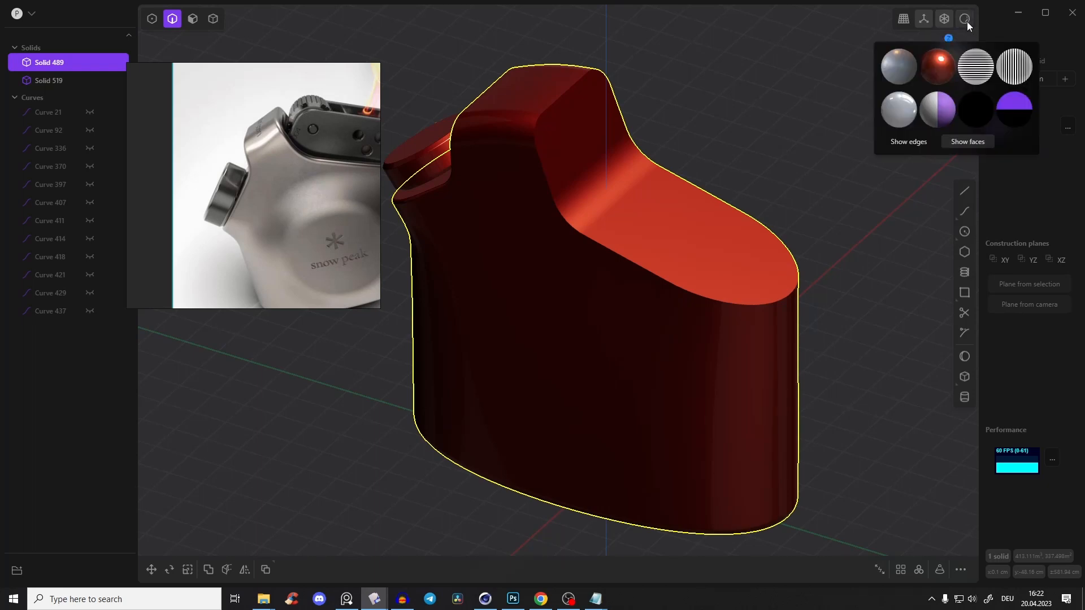
{"action": "left_click", "coordinate": [899, 66]}
{"action": "left_click", "coordinate": [900, 144]}
{"action": "middle_click_drag", "start_coordinate": [616, 169], "coordinate": [590, 184]}
{"action": "scroll", "coordinate": [590, 184], "scroll_direction": "up", "scroll_amount": 3}
{"action": "left_click", "coordinate": [710, 142]}
{"action": "middle_click_drag", "start_coordinate": [684, 176], "coordinate": [670, 214]}
Compare the burner insert's seat in the reference photo with the faces of the body's top cutout
{"action": "middle_click_drag", "start_coordinate": [260, 131], "coordinate": [187, 166]}
{"action": "scroll", "coordinate": [399, 229], "scroll_direction": "up", "scroll_amount": 2}
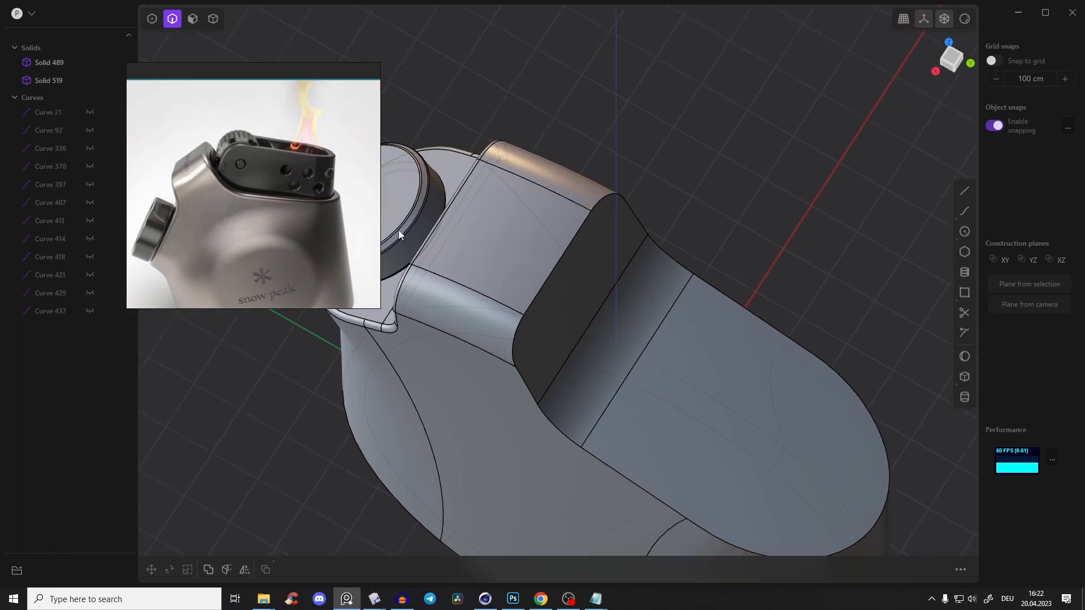
{"action": "scroll", "coordinate": [593, 277], "scroll_direction": "down", "scroll_amount": 8}
{"action": "middle_click_drag", "start_coordinate": [633, 269], "coordinate": [557, 168], "text": "shift"}
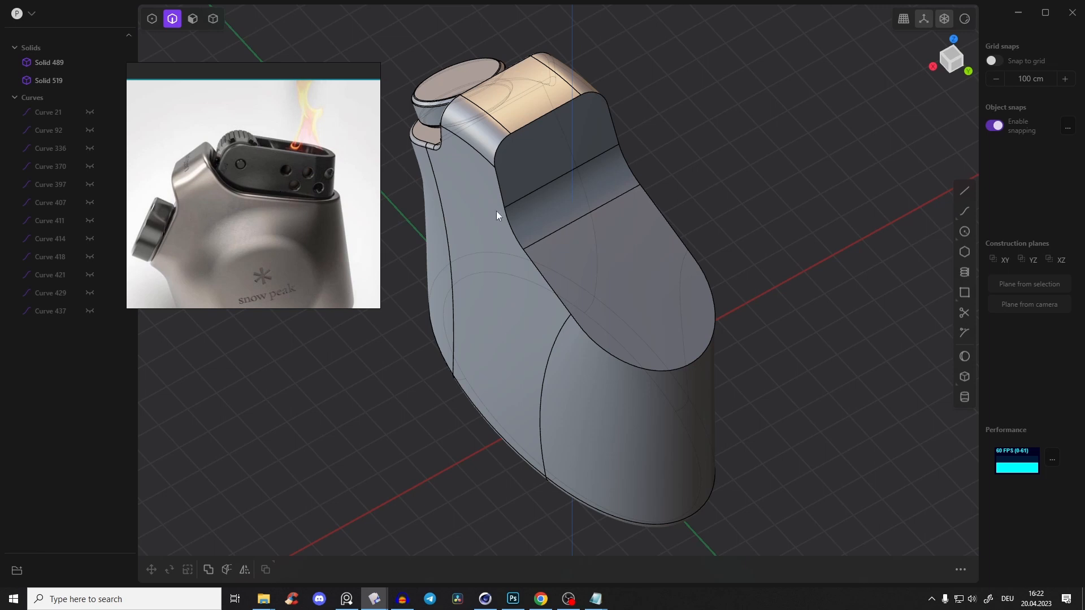
{"action": "middle_click_drag", "start_coordinate": [496, 211], "coordinate": [620, 283]}
{"action": "left_click", "coordinate": [563, 145]}
{"action": "key", "text": "b"}
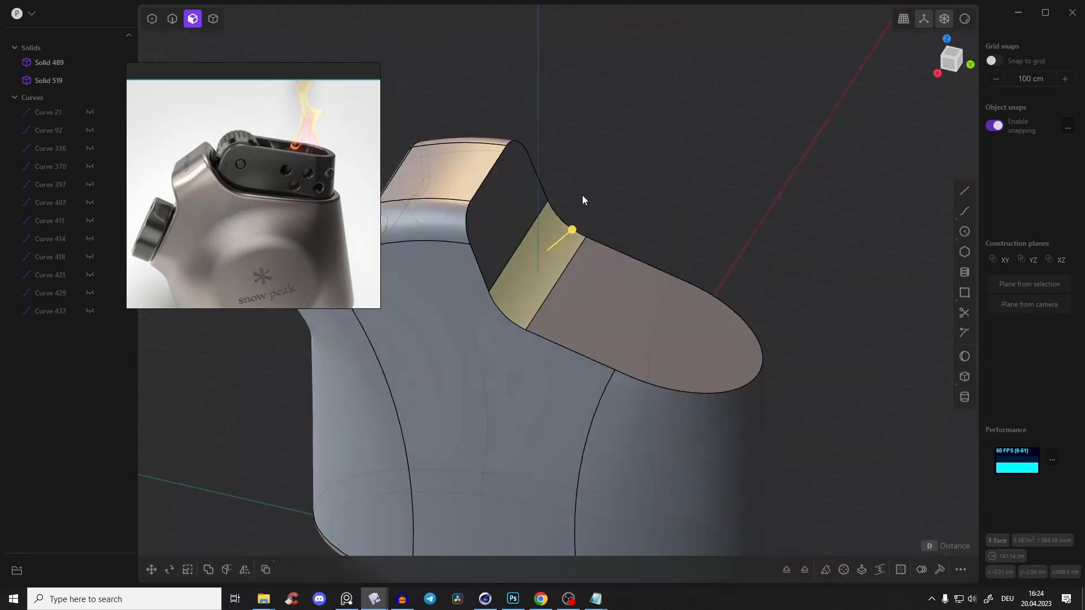
{"action": "middle_click_drag", "start_coordinate": [582, 195], "coordinate": [528, 279]}
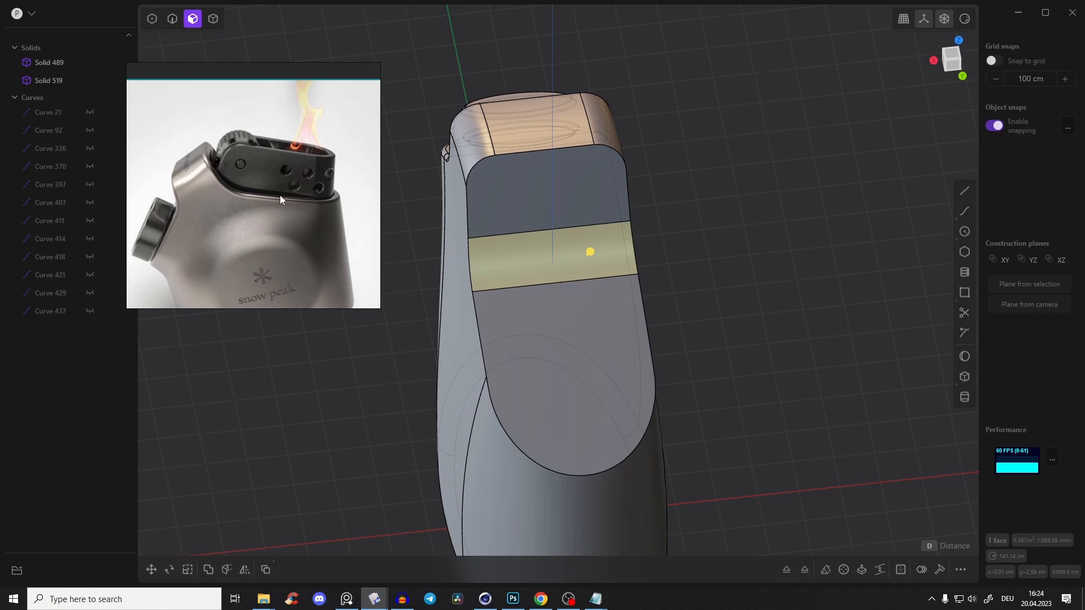
{"action": "left_click", "coordinate": [556, 318], "text": "shift"}
{"action": "middle_click_drag", "start_coordinate": [556, 319], "coordinate": [618, 310]}
Duplicate the rim edges of the body's top cutout as a closed curve and raise it above the body
{"action": "key", "text": "2"}
{"action": "left_click", "coordinate": [531, 234]}
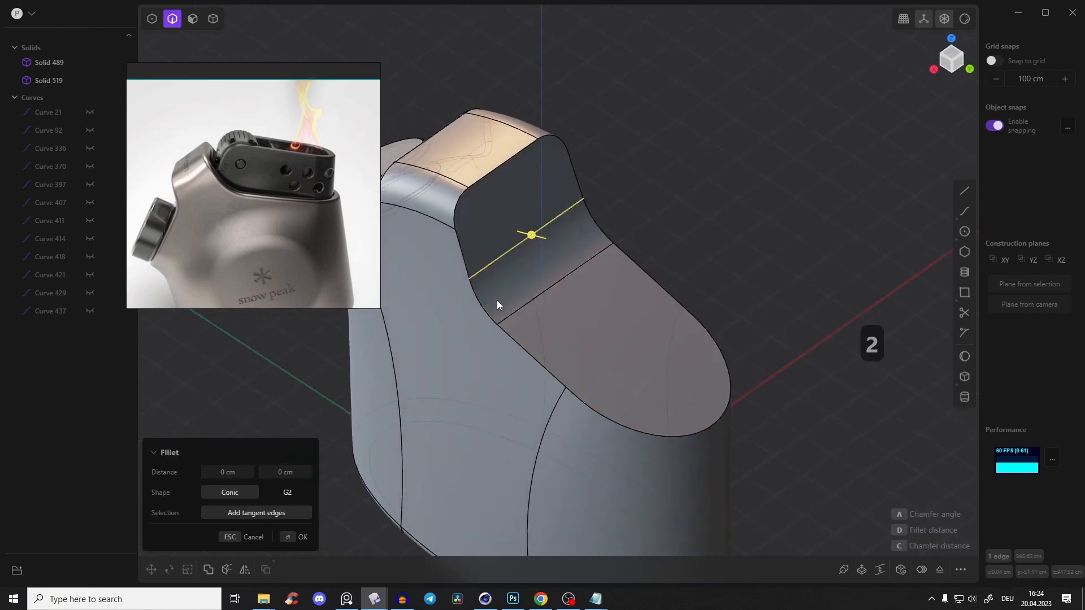
{"action": "left_click", "coordinate": [555, 374], "text": "shift"}
{"action": "left_click", "coordinate": [592, 406], "text": "shift"}
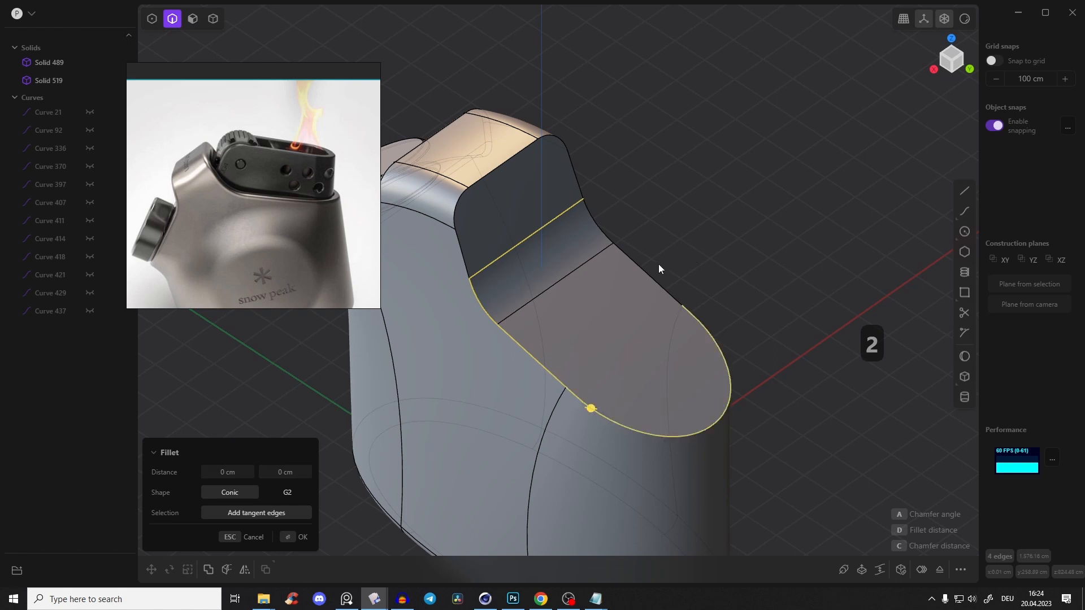
{"action": "middle_click_drag", "start_coordinate": [595, 228], "coordinate": [644, 267]}
{"action": "key", "text": "d"}
{"action": "left_click_drag", "start_coordinate": [644, 267], "coordinate": [645, 162]}
{"action": "middle_click_drag", "start_coordinate": [645, 164], "coordinate": [676, 201]}
Try to flatten the duplicated outline curve by scaling it vertically to 0
{"action": "key", "text": "s"}
{"action": "left_click_drag", "start_coordinate": [650, 154], "coordinate": [649, 182]}
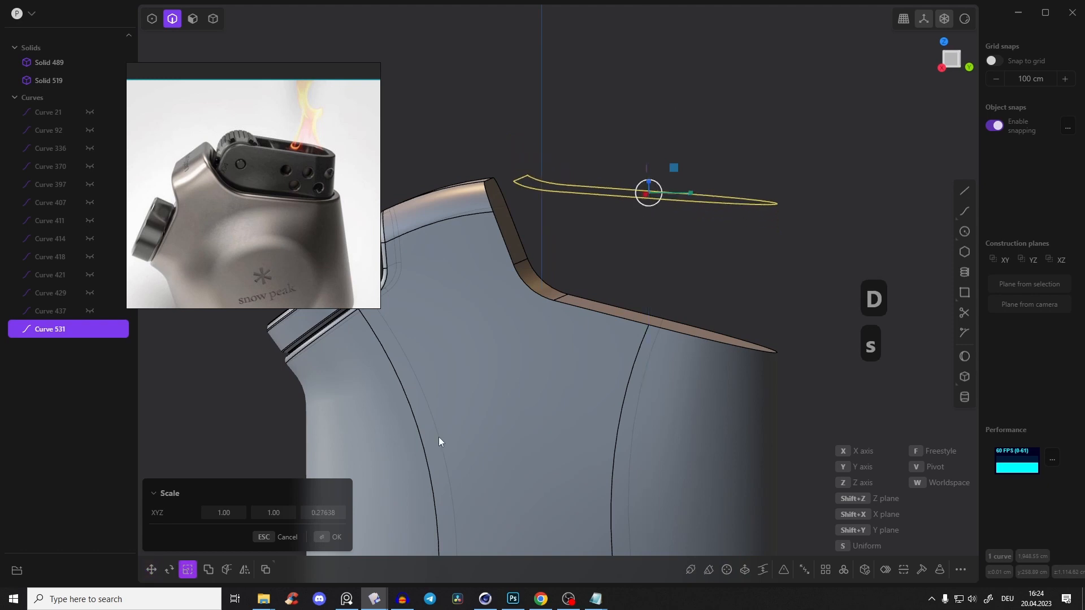
{"action": "type", "text": "0"}
{"action": "left_click", "coordinate": [332, 542]}
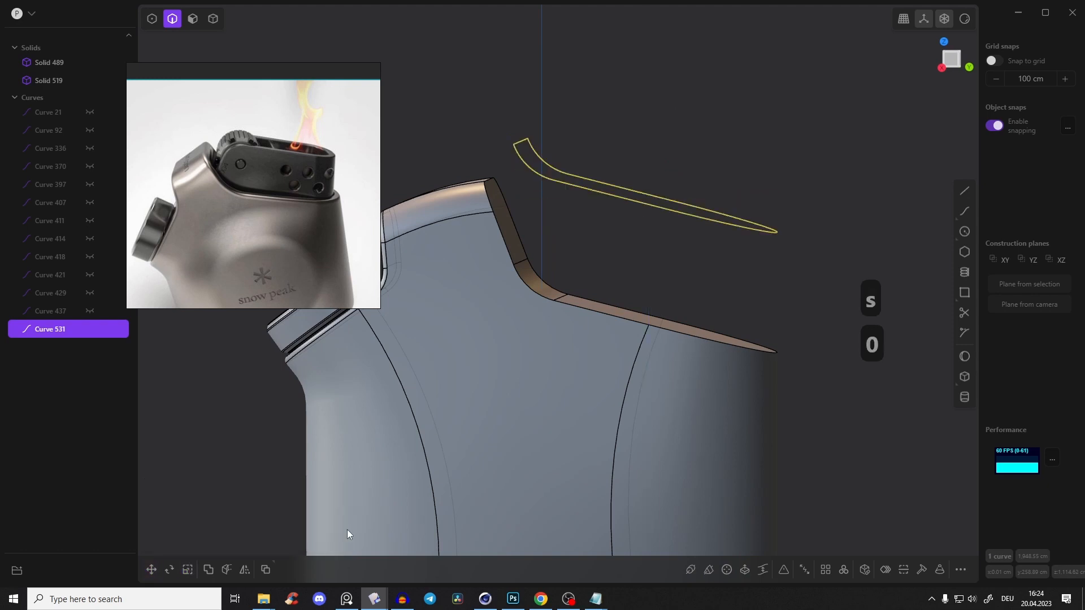
{"action": "middle_click_drag", "start_coordinate": [618, 248], "coordinate": [597, 273]}
{"action": "key", "text": "ctrl+shift+r"}
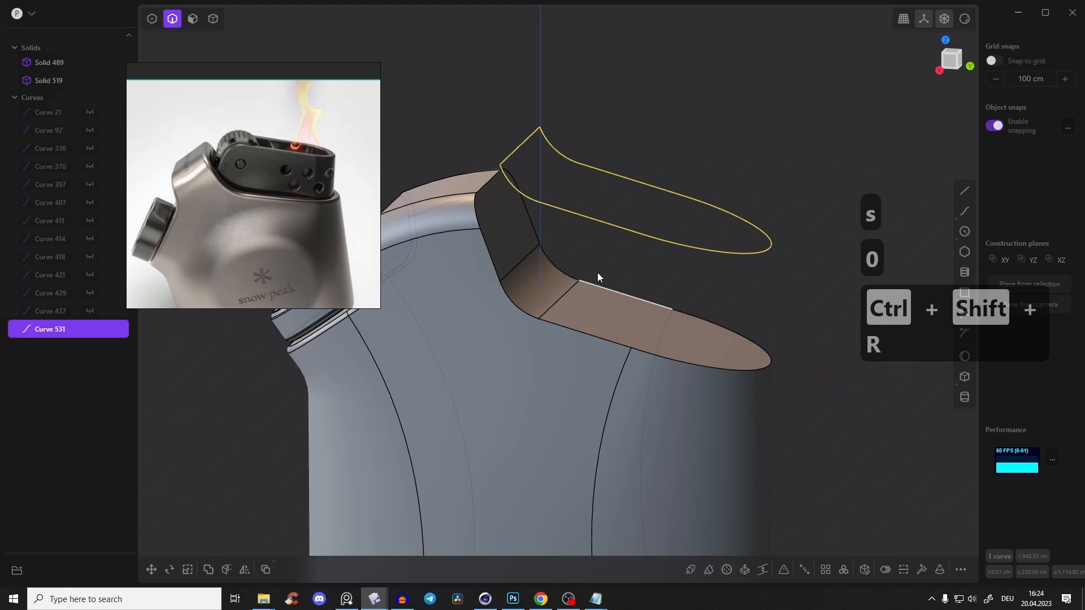
{"action": "key", "text": "ctrl+z"}
{"action": "key", "text": "ctrl+z"}
{"action": "key", "text": "ctrl+z"}
{"action": "key", "text": "ctrl+z"}
{"action": "key", "text": "ctrl+z"}
{"action": "key", "text": "ctrl+z"}
{"action": "key", "text": "ctrl+z"}
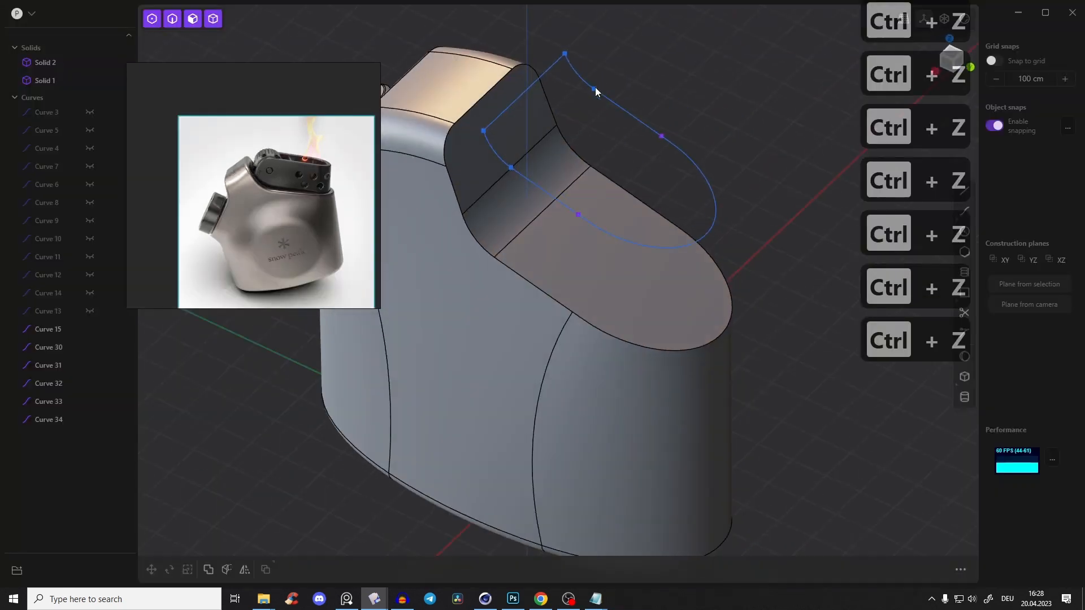
Compare the outline curves above the top cutout with the burner opening in the reference photo
{"action": "middle_click_drag", "start_coordinate": [596, 92], "coordinate": [528, 48]}
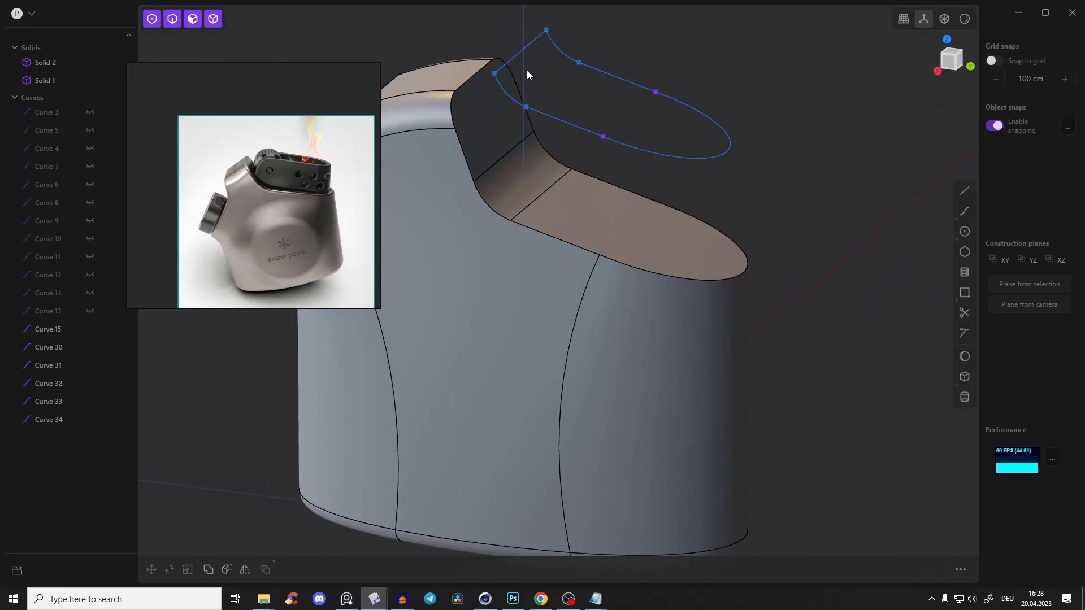
{"action": "scroll", "coordinate": [236, 182], "scroll_direction": "up", "scroll_amount": 5}
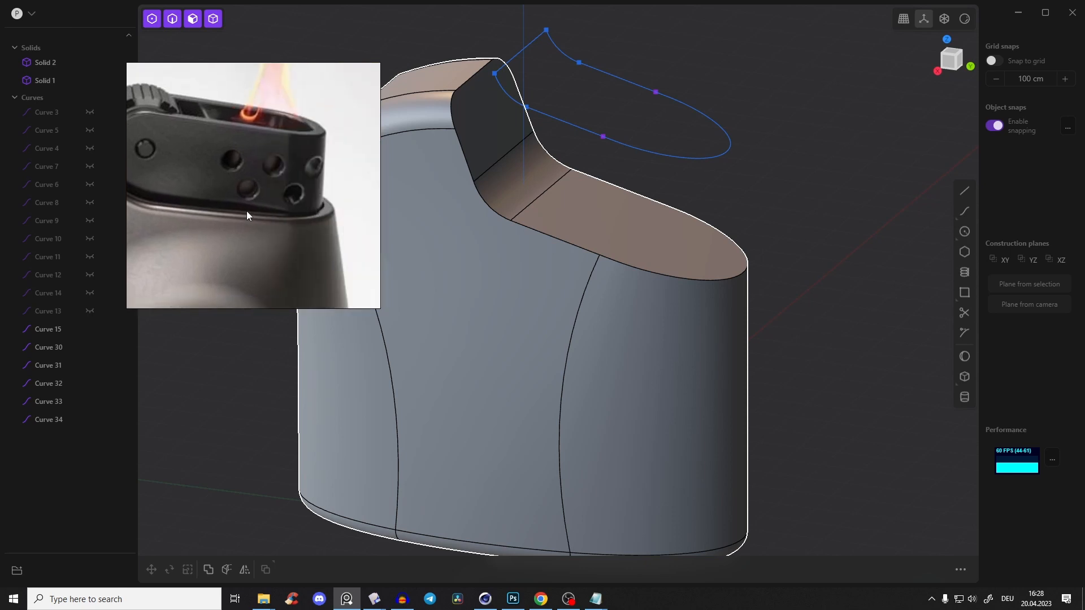
{"action": "scroll", "coordinate": [266, 216], "scroll_direction": "down", "scroll_amount": 5}
{"action": "middle_click_drag", "start_coordinate": [629, 158], "coordinate": [657, 241]}
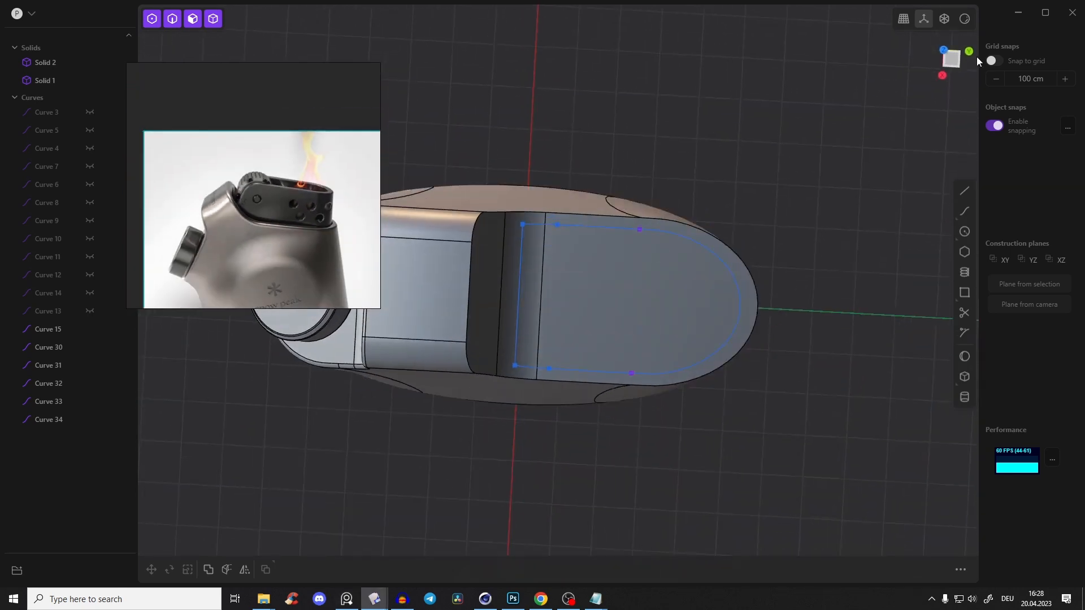
{"action": "left_click", "coordinate": [952, 58]}
{"action": "scroll", "coordinate": [507, 370], "scroll_direction": "up", "scroll_amount": 6}
{"action": "middle_click_drag", "start_coordinate": [667, 367], "coordinate": [709, 179]}
Delete the two arcs and the cross line at the outline's straight end, keeping the side lines and the rounded end
{"action": "key", "text": "2"}
{"action": "left_click", "coordinate": [710, 202]}
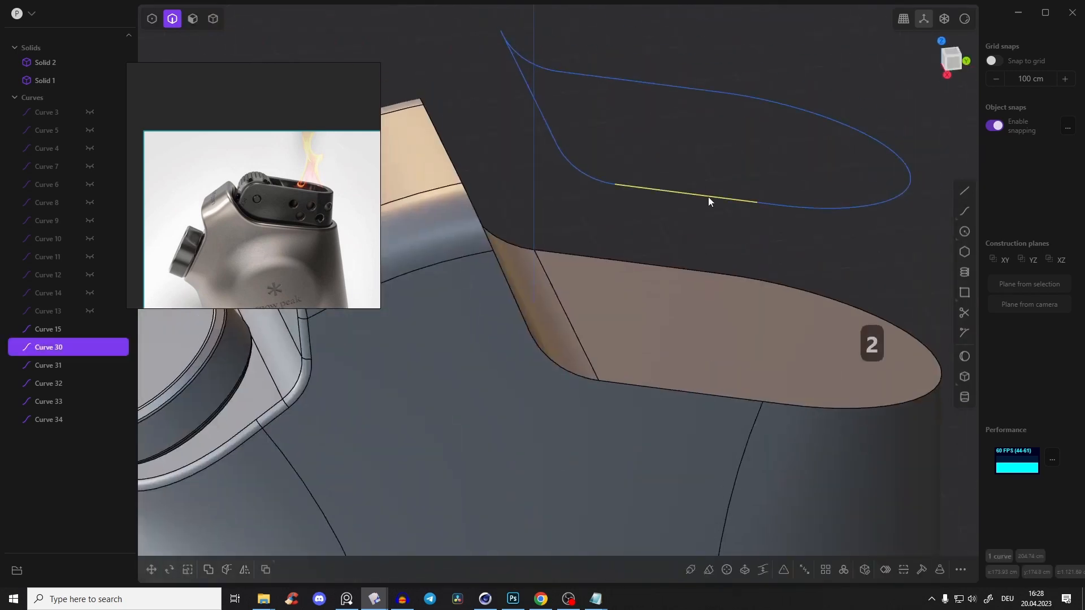
{"action": "left_click", "coordinate": [732, 103]}
{"action": "left_click", "coordinate": [660, 83]}
{"action": "left_click", "coordinate": [604, 150]}
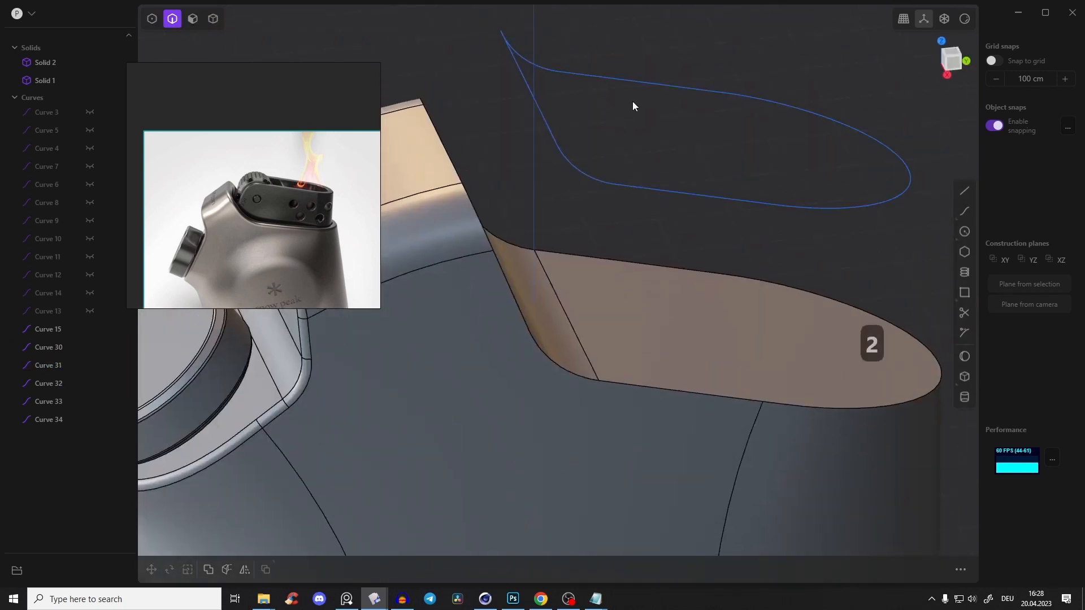
{"action": "middle_click_drag", "start_coordinate": [664, 190], "coordinate": [564, 66]}
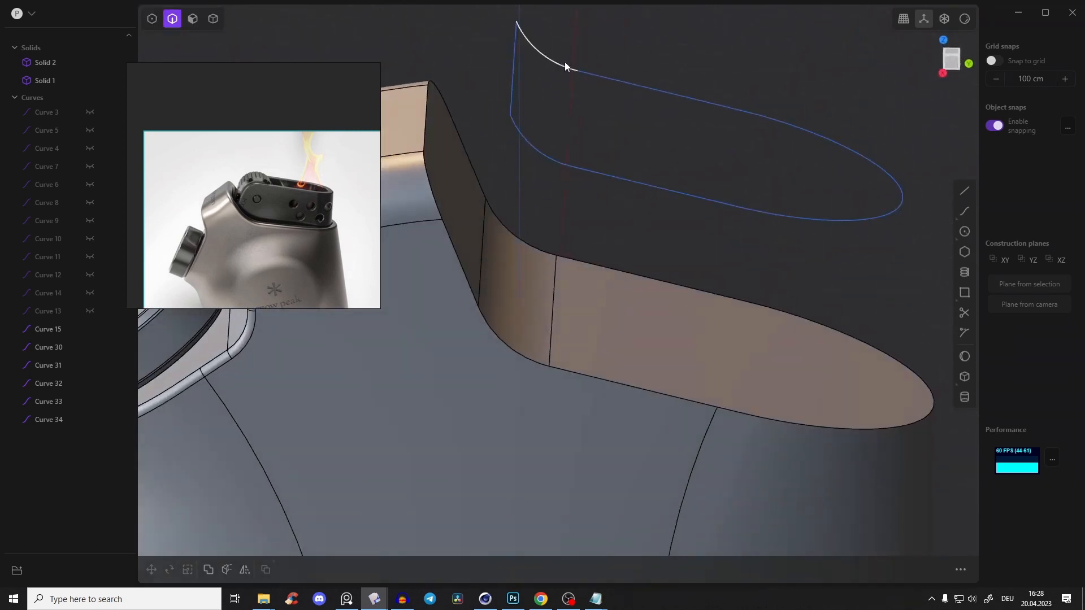
{"action": "left_click", "coordinate": [561, 65]}
{"action": "left_click", "coordinate": [511, 66]}
{"action": "left_click", "coordinate": [537, 152]}
{"action": "middle_click_drag", "start_coordinate": [579, 116], "coordinate": [606, 126]}
{"action": "key", "text": "x"}
Close the outline's open end in top view with lines: two sides about 152.5 cm and a cross line about 346.9 cm
{"action": "middle_click_drag", "start_coordinate": [696, 196], "coordinate": [786, 247]}
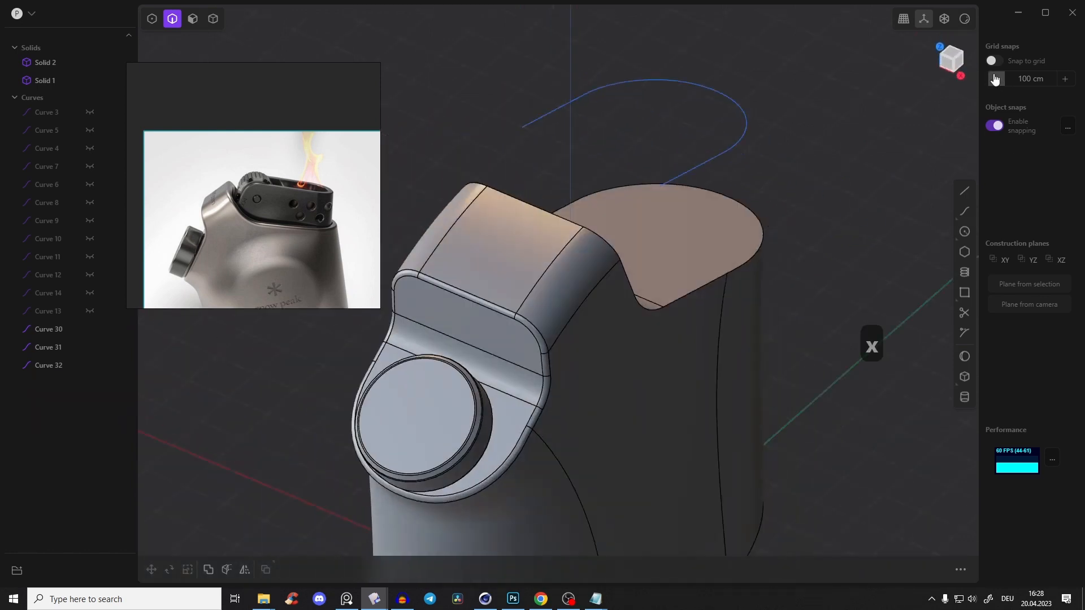
{"action": "left_click", "coordinate": [953, 57]}
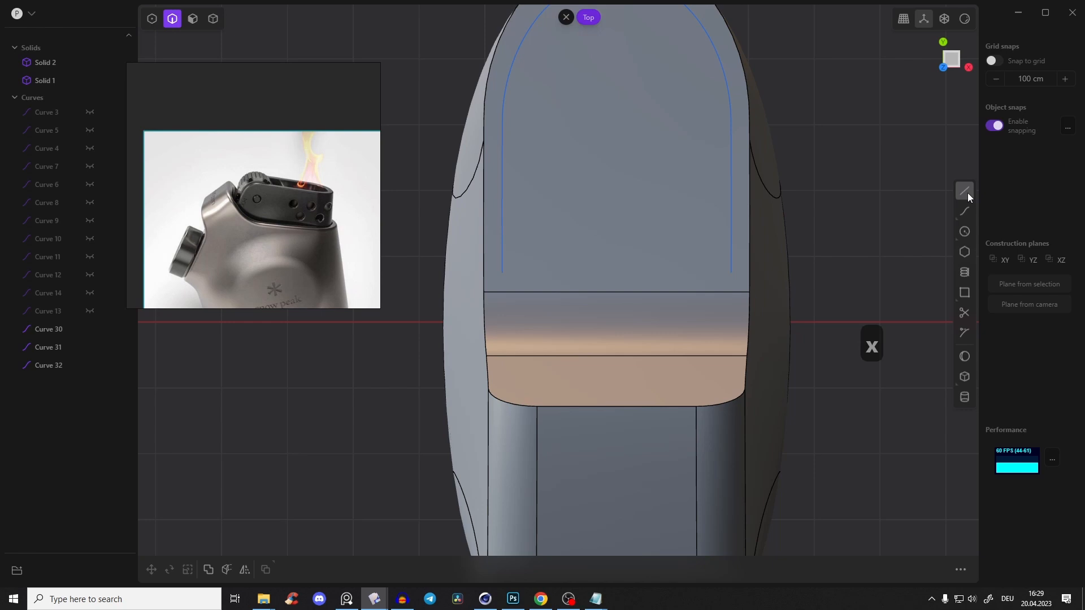
{"action": "left_click", "coordinate": [965, 191]}
{"action": "left_click", "coordinate": [502, 273]}
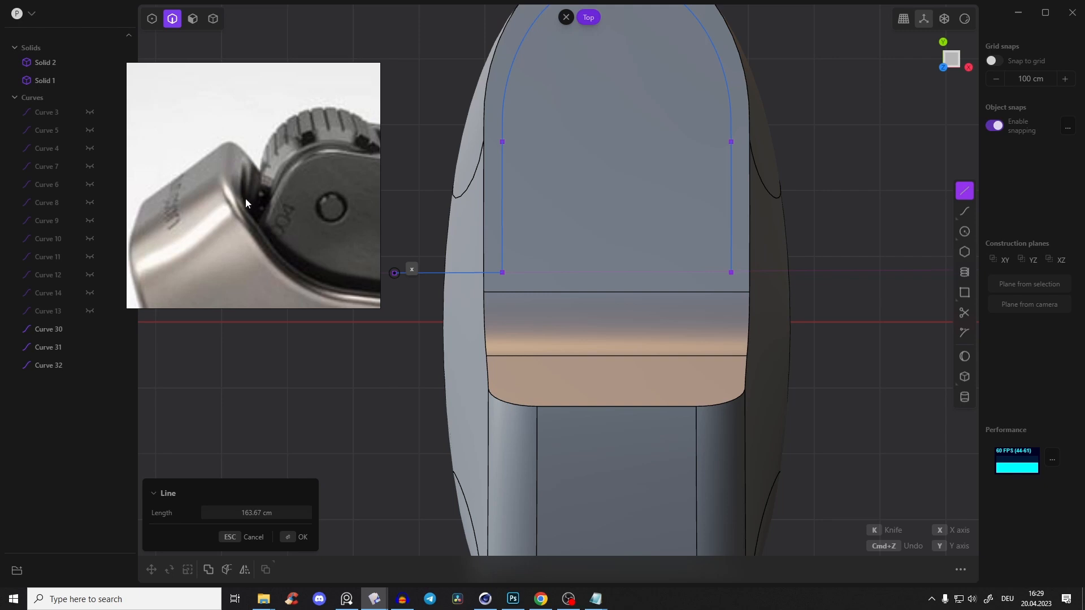
{"action": "left_click", "coordinate": [502, 373]}
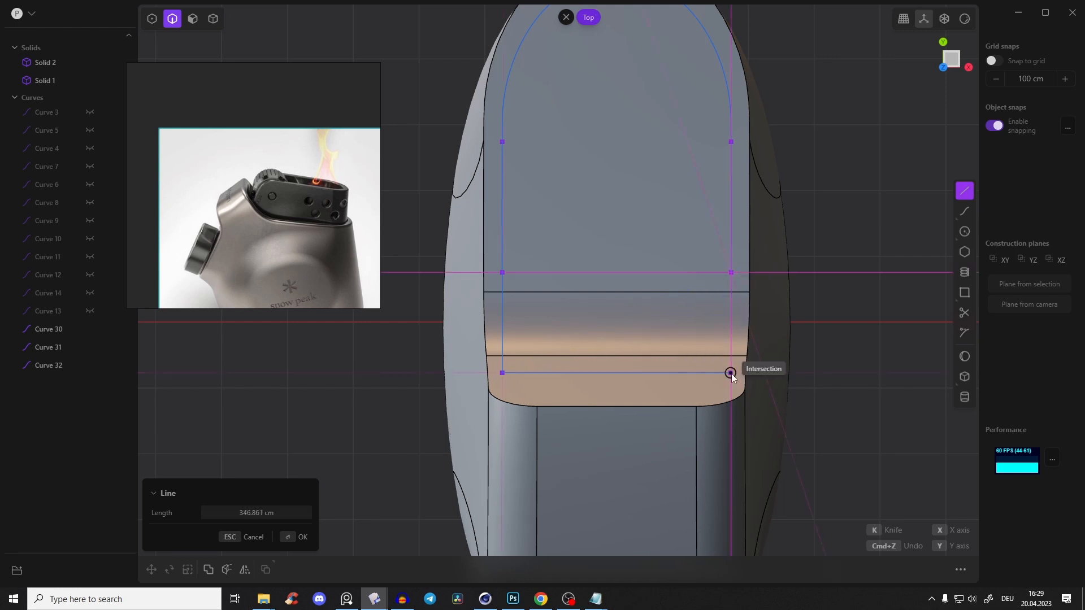
{"action": "left_click", "coordinate": [738, 375]}
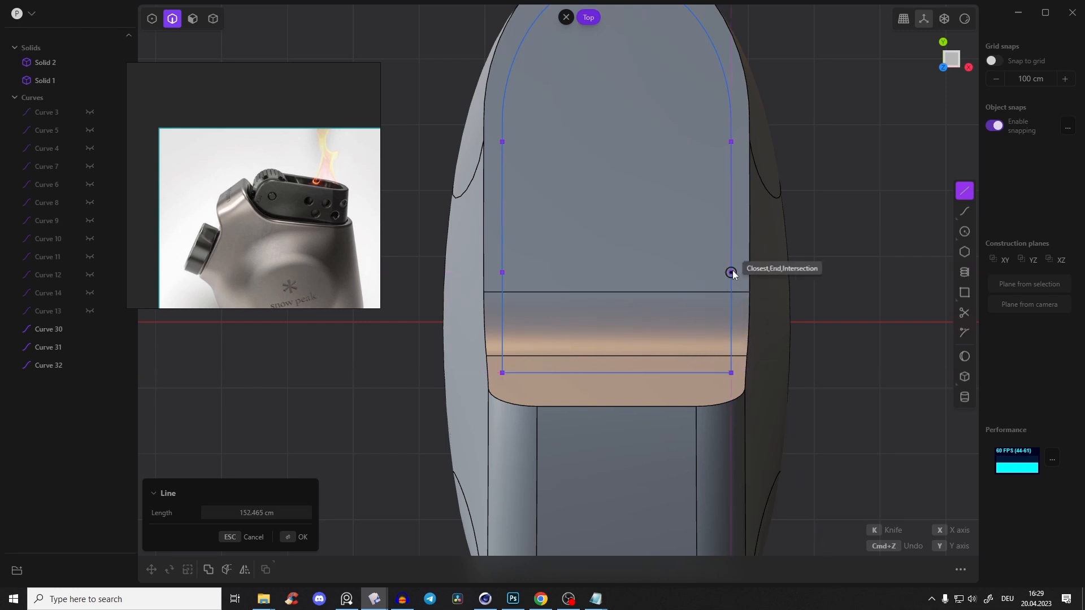
{"action": "left_click", "coordinate": [733, 272]}
{"action": "key", "text": "Return"}
Join the new lines and the remaining outline segments into one closed curve
{"action": "middle_click_drag", "start_coordinate": [808, 237], "coordinate": [613, 117]}
{"action": "left_click", "coordinate": [632, 64]}
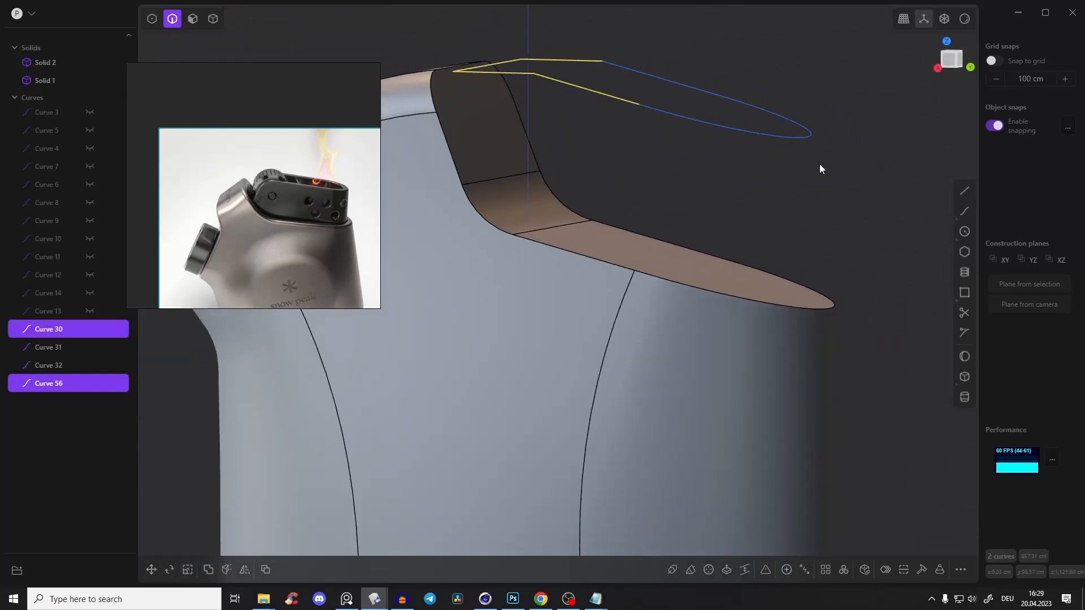
{"action": "left_click_drag", "start_coordinate": [819, 165], "coordinate": [556, 12]}
{"action": "key", "text": "j"}
Extrude the closed outline curve downward through the entire body as a sheet
{"action": "middle_click_drag", "start_coordinate": [724, 165], "coordinate": [771, 184], "text": "shift"}
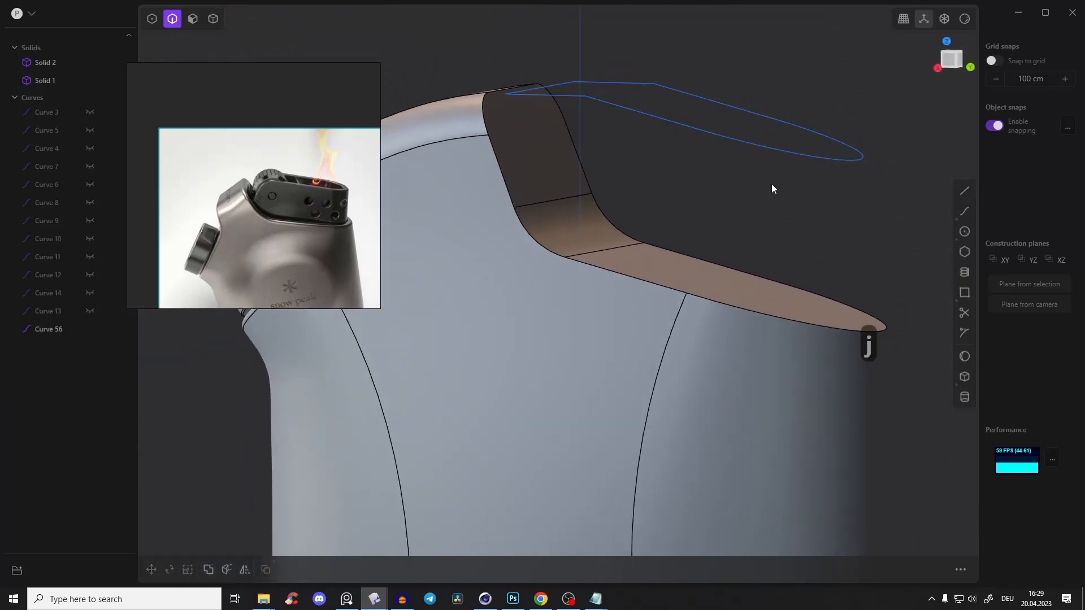
{"action": "left_click", "coordinate": [737, 141]}
{"action": "key", "text": "e"}
{"action": "scroll", "coordinate": [753, 175], "scroll_direction": "down", "scroll_amount": 5}
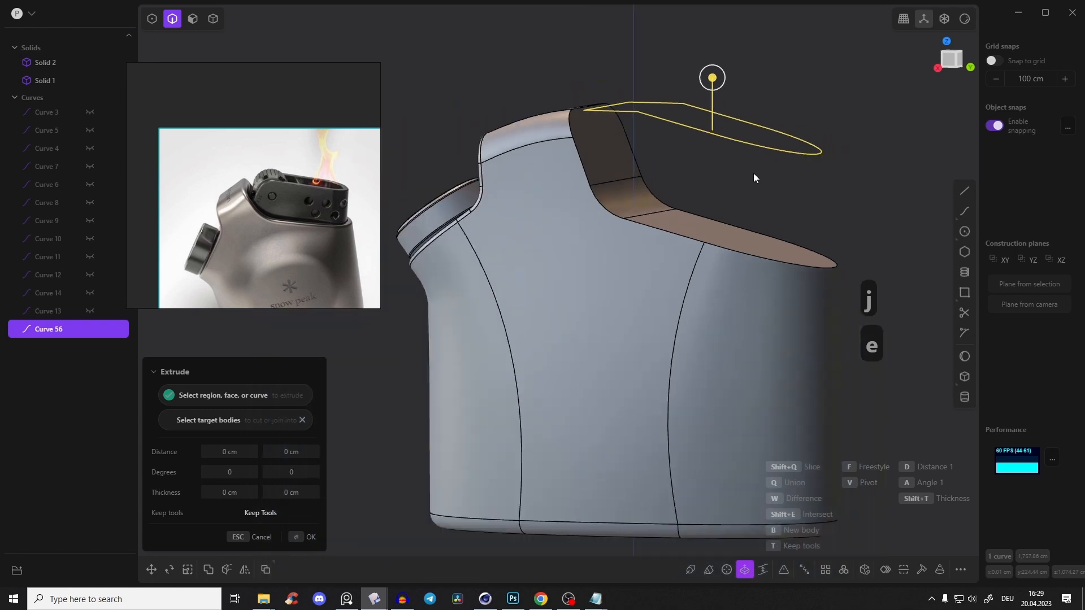
{"action": "middle_click_drag", "start_coordinate": [692, 139], "coordinate": [689, 90]}
{"action": "left_click_drag", "start_coordinate": [661, 79], "coordinate": [664, 528]}
Cut the lighter body with the extruded outline sheet using a Boolean, separating the inner part as its own solid
{"action": "key", "text": "Tab"}
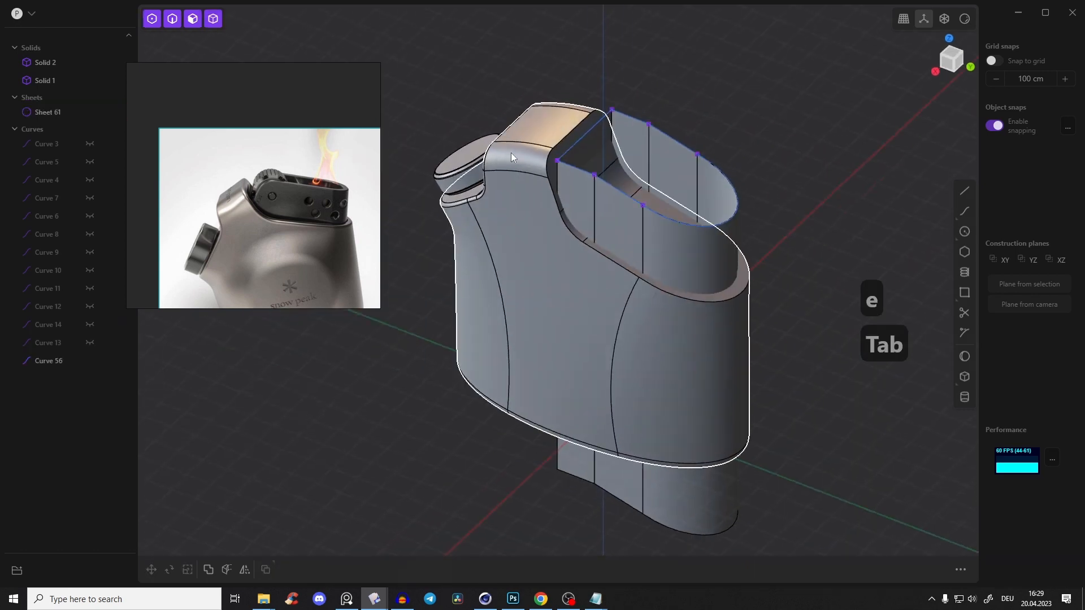
{"action": "left_click", "coordinate": [525, 155]}
{"action": "left_click", "coordinate": [672, 165]}
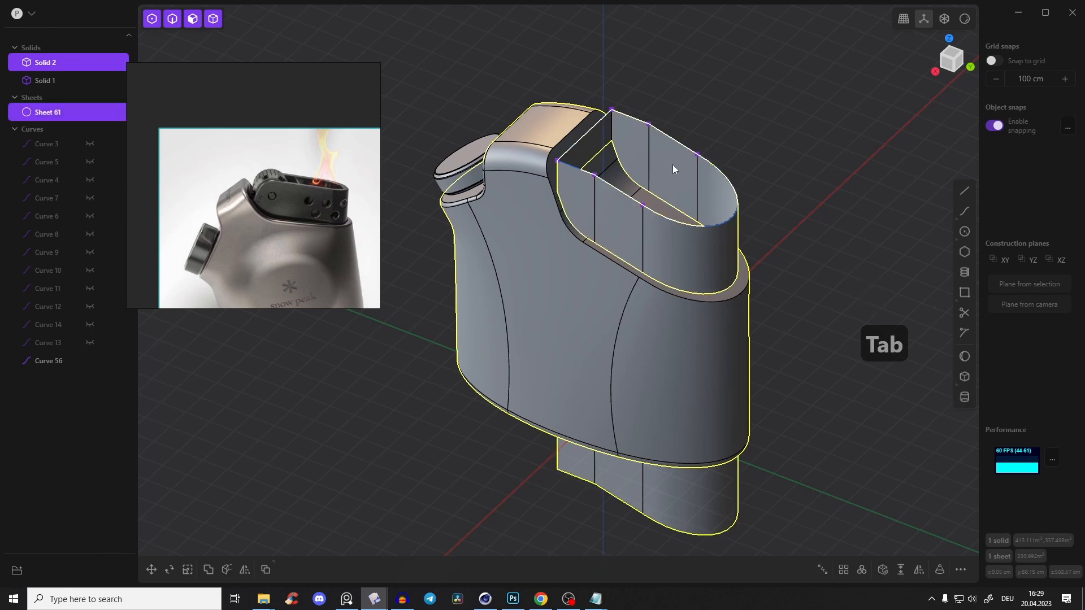
{"action": "key", "text": "q"}
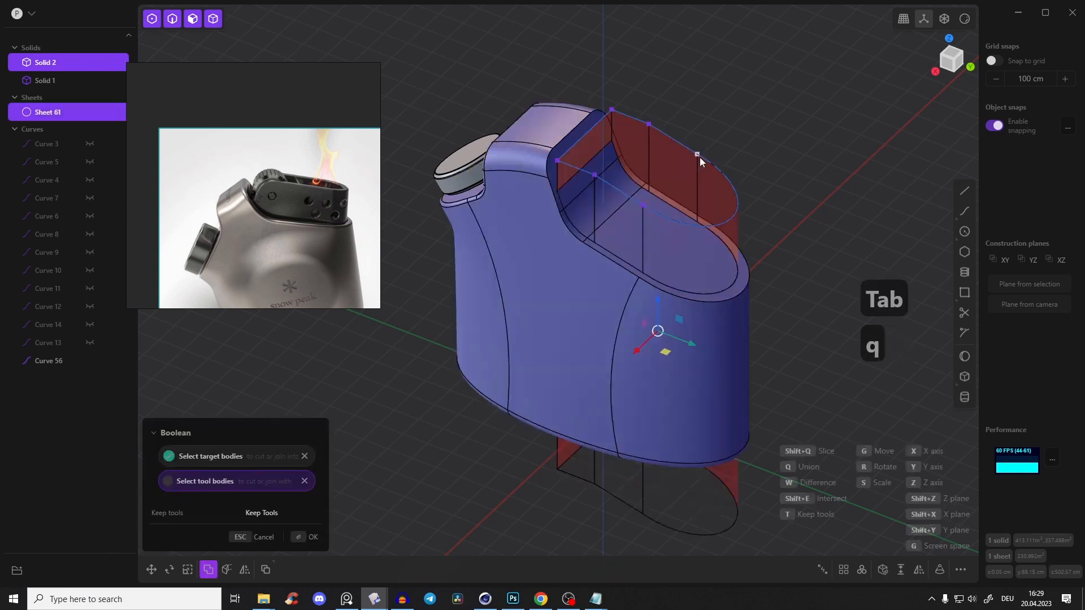
{"action": "middle_click_drag", "start_coordinate": [597, 277], "coordinate": [565, 265]}
{"action": "middle_click_drag", "start_coordinate": [755, 166], "coordinate": [553, 195]}
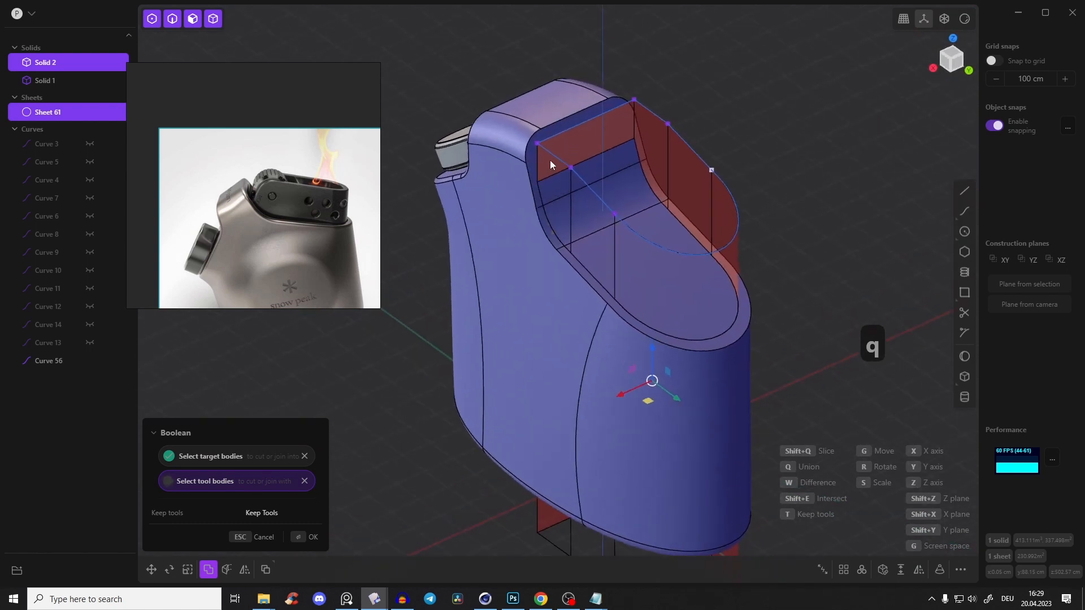
{"action": "key", "text": "Return"}
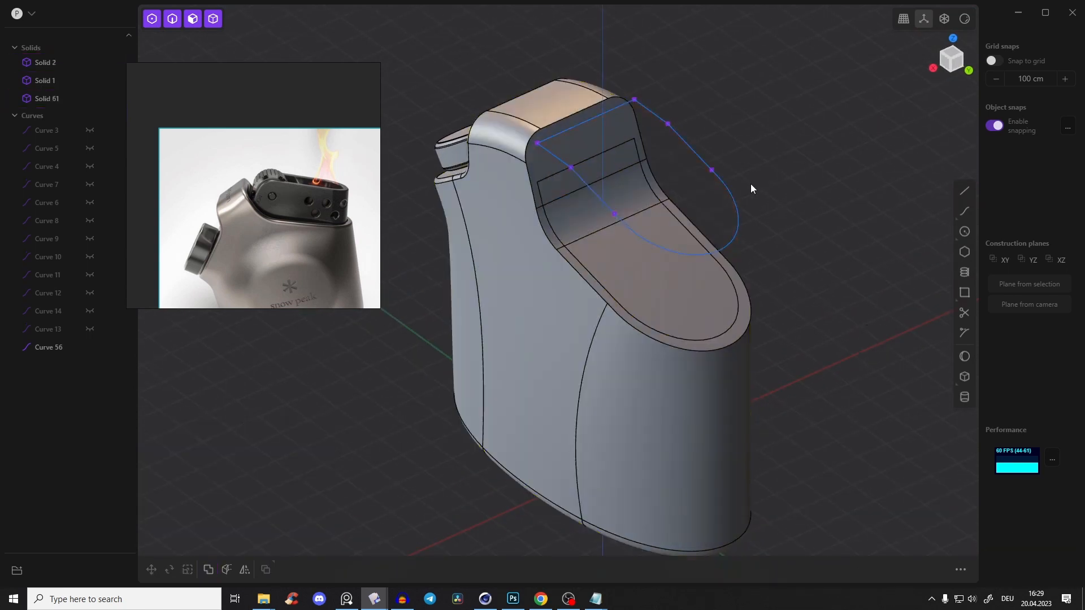
Try lifting the separated inner solid about 648 cm along Z, and undo the move
{"action": "left_click", "coordinate": [651, 298]}
{"action": "key", "text": "g"}
{"action": "left_click_drag", "start_coordinate": [656, 324], "coordinate": [653, 134]}
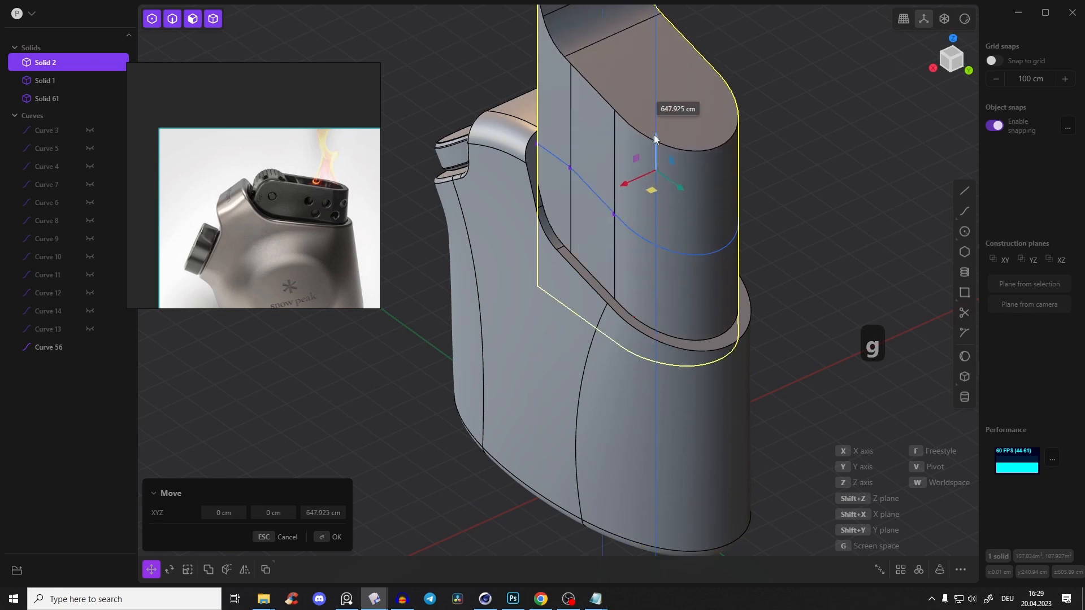
{"action": "key", "text": "ctrl+z"}
{"action": "scroll", "coordinate": [670, 195], "scroll_direction": "up", "scroll_amount": 3}
{"action": "left_click", "coordinate": [585, 164]}
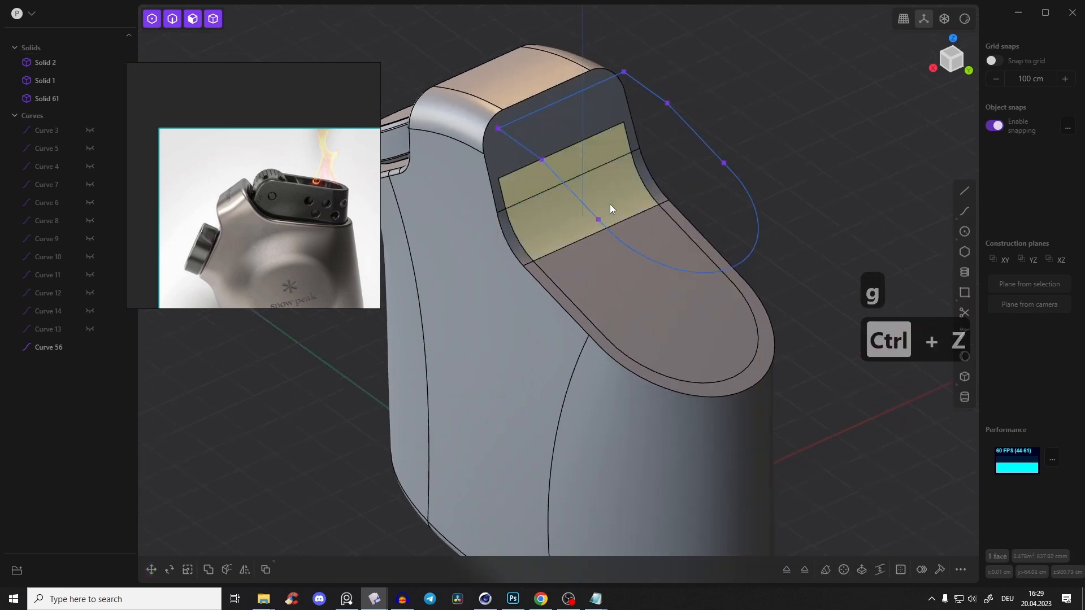
{"action": "left_click", "coordinate": [609, 205], "text": "shift"}
{"action": "mouse_move", "coordinate": [650, 214]}
{"action": "left_mouse_down"}
{"action": "mouse_move", "coordinate": [655, 227]}
{"action": "mouse_move", "coordinate": [657, 207]}
{"action": "left_mouse_up"}
{"action": "key", "text": "ctrl+z"}
Offset the inner solid's back, curved and sloping top faces inward so it sits recessed below the body's rim
{"action": "left_click", "coordinate": [598, 151]}
{"action": "left_click", "coordinate": [599, 197], "text": "shift"}
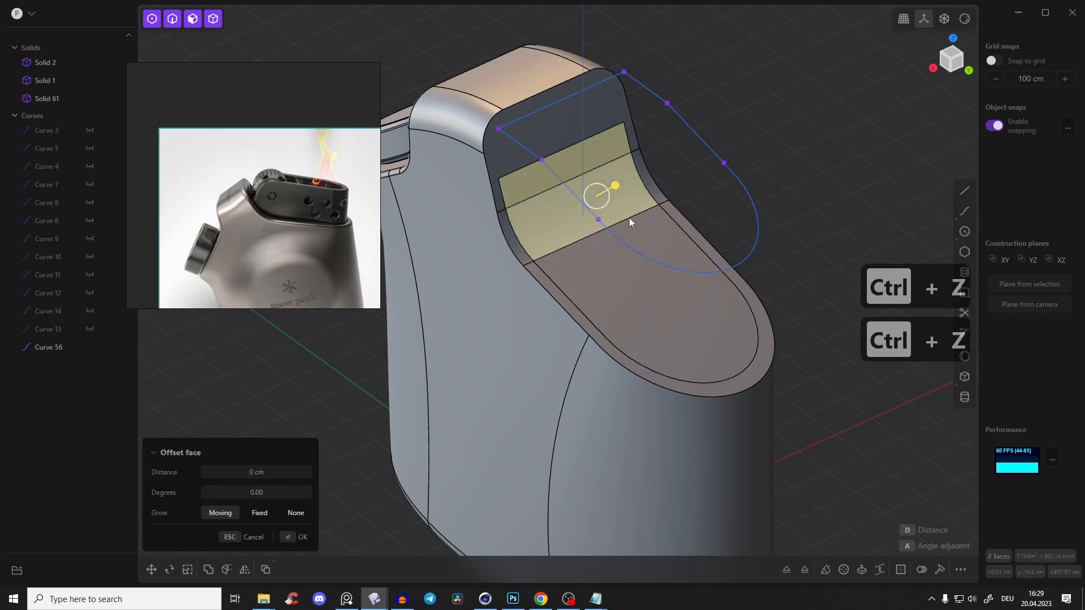
{"action": "left_click", "coordinate": [650, 233], "text": "shift"}
{"action": "middle_click_drag", "start_coordinate": [651, 233], "coordinate": [667, 186]}
{"action": "left_click_drag", "start_coordinate": [678, 141], "coordinate": [680, 153]}
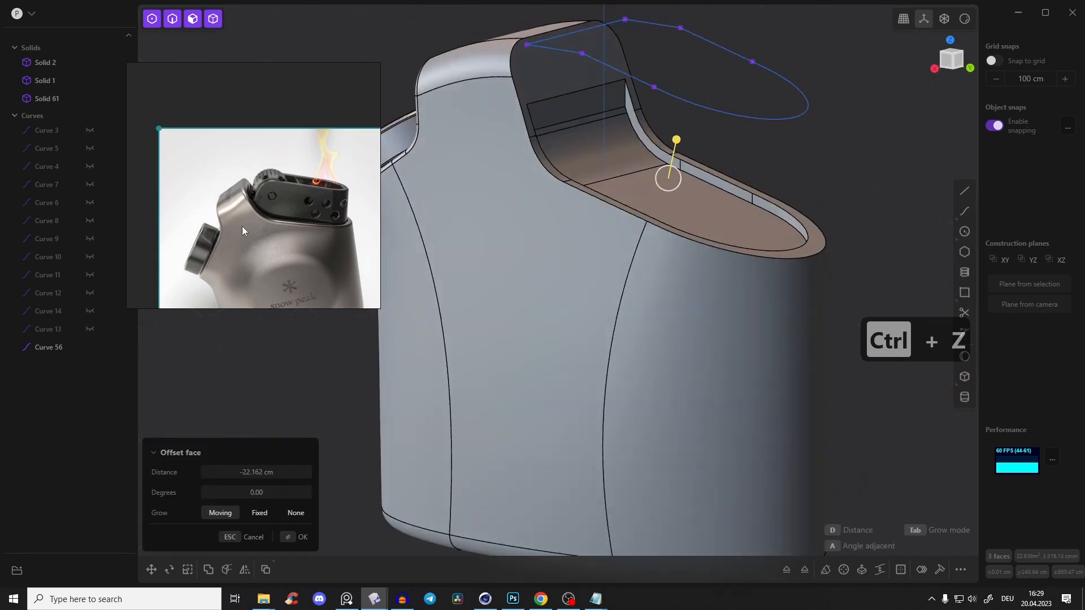
{"action": "scroll", "coordinate": [242, 222], "scroll_direction": "up", "scroll_amount": 3}
{"action": "left_click_drag", "start_coordinate": [676, 140], "coordinate": [677, 153]}
{"action": "middle_click_drag", "start_coordinate": [676, 148], "coordinate": [627, 179]}
{"action": "scroll", "coordinate": [654, 121], "scroll_direction": "up", "scroll_amount": 2}
{"action": "right_click", "coordinate": [654, 121]}
Hide the outline curve floating above the opening
{"action": "left_click", "coordinate": [652, 139]}
{"action": "left_click", "coordinate": [679, 116]}
{"action": "key", "text": "2"}
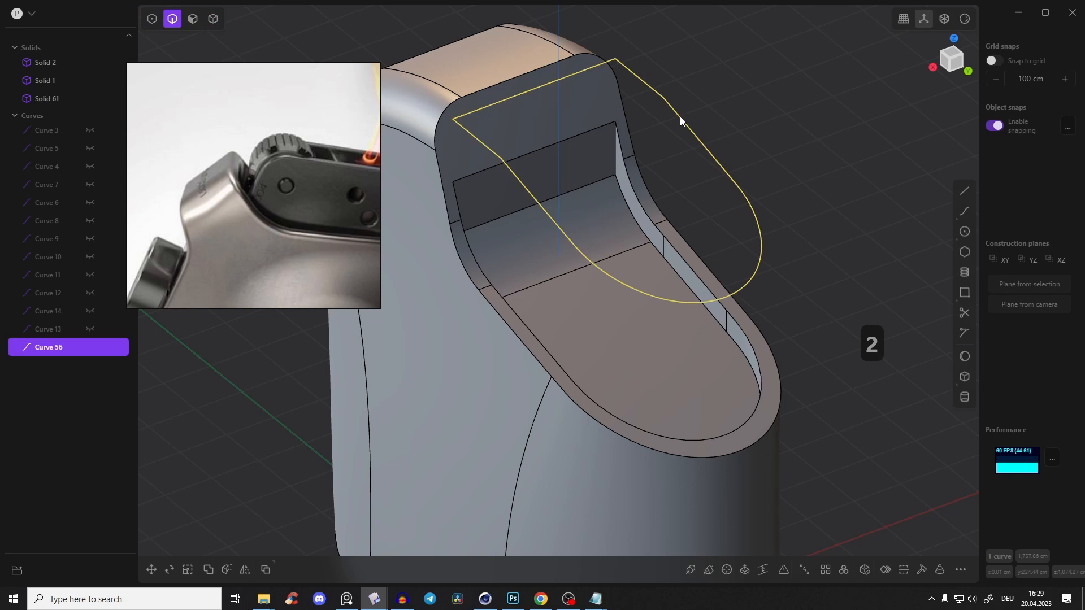
{"action": "key", "text": "h"}
Try to fillet an edge of the recess, and undo the attempt
{"action": "middle_click_drag", "start_coordinate": [637, 158], "coordinate": [704, 157]}
{"action": "left_click", "coordinate": [703, 153]}
{"action": "key", "text": "f"}
{"action": "key", "text": "ctrl+z"}
Union the recessed inner solid with the outer lighter body
{"action": "key", "text": "Tab"}
{"action": "mouse_move", "coordinate": [724, 250]}
{"action": "middle_mouse_down"}
{"action": "mouse_move", "coordinate": [748, 219]}
{"action": "mouse_move", "coordinate": [732, 258]}
{"action": "middle_mouse_up"}
{"action": "left_click", "coordinate": [731, 258]}
{"action": "left_click", "coordinate": [627, 188], "text": "shift"}
{"action": "key", "text": "q"}
{"action": "key", "text": "q"}
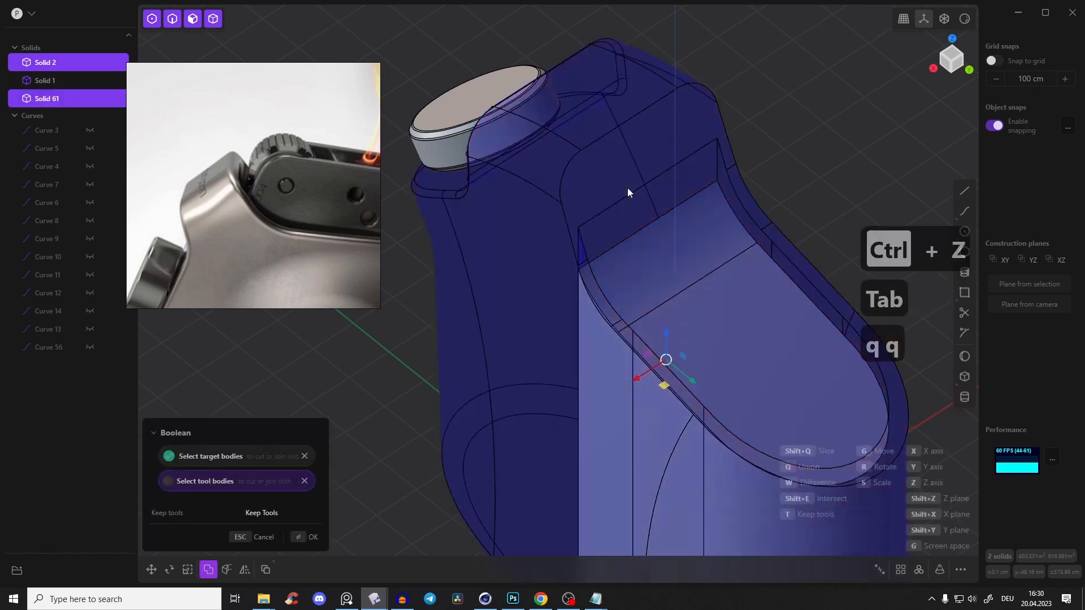
{"action": "right_click", "coordinate": [641, 191]}
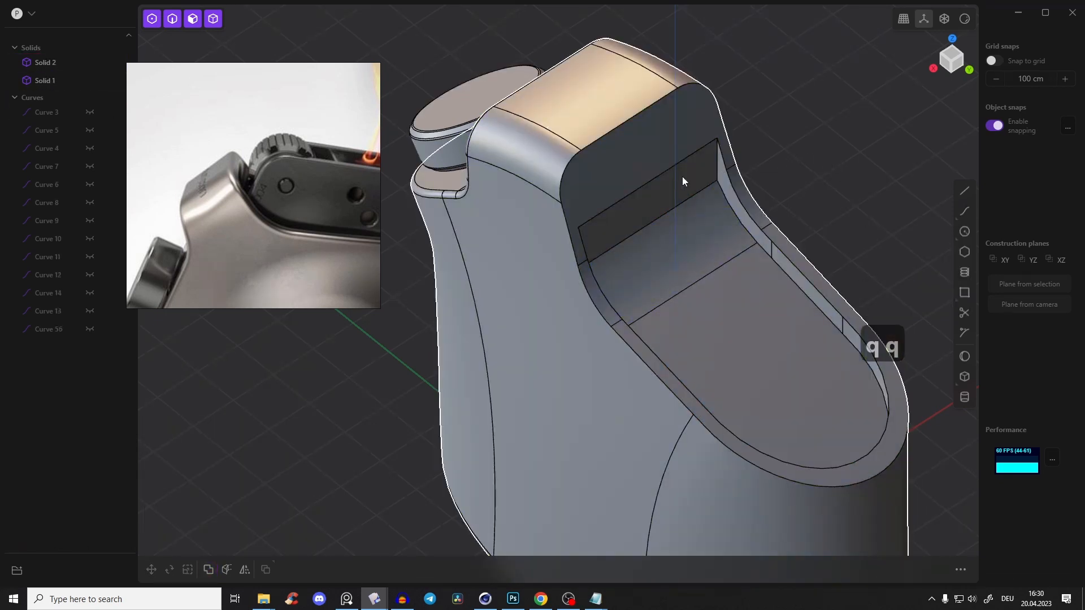
Fillet the two vertical corner edges at the straight back wall of the recess
{"action": "scroll", "coordinate": [716, 167], "scroll_direction": "up", "scroll_amount": 2}
{"action": "key", "text": "2"}
{"action": "left_click", "coordinate": [715, 165]}
{"action": "middle_click_drag", "start_coordinate": [699, 185], "coordinate": [619, 214]}
{"action": "left_click", "coordinate": [546, 145]}
{"action": "left_click_drag", "start_coordinate": [546, 147], "coordinate": [538, 150]}
{"action": "middle_click_drag", "start_coordinate": [539, 149], "coordinate": [704, 162]}
{"action": "right_click", "coordinate": [689, 138]}
Round the inner rim edge of the recess, including the top of its back wall, with a small fillet
{"action": "scroll", "coordinate": [704, 162], "scroll_direction": "up", "scroll_amount": 2}
{"action": "left_click", "coordinate": [673, 68]}
{"action": "left_click_drag", "start_coordinate": [673, 67], "coordinate": [681, 67]}
{"action": "right_click", "coordinate": [676, 108]}
Apply a small fillet to the outer rim edge surrounding the top opening
{"action": "left_click", "coordinate": [553, 303]}
{"action": "mouse_move", "coordinate": [554, 304]}
{"action": "left_mouse_down"}
{"action": "mouse_move", "coordinate": [565, 309]}
{"action": "mouse_move", "coordinate": [550, 305]}
{"action": "left_mouse_up"}
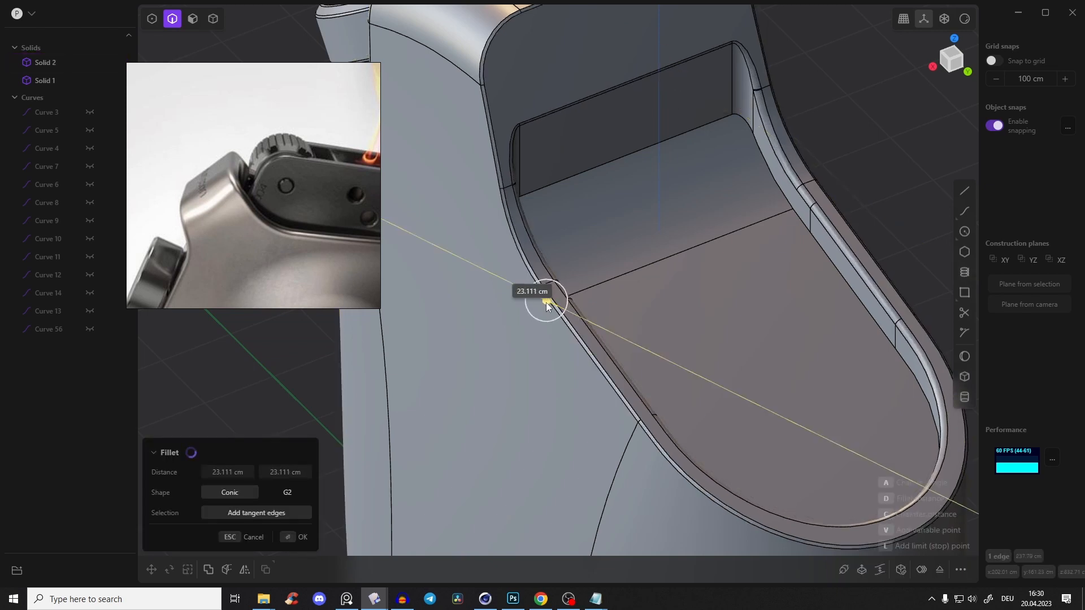
{"action": "key", "text": "ctrl+shift+r"}
{"action": "left_click", "coordinate": [560, 317]}
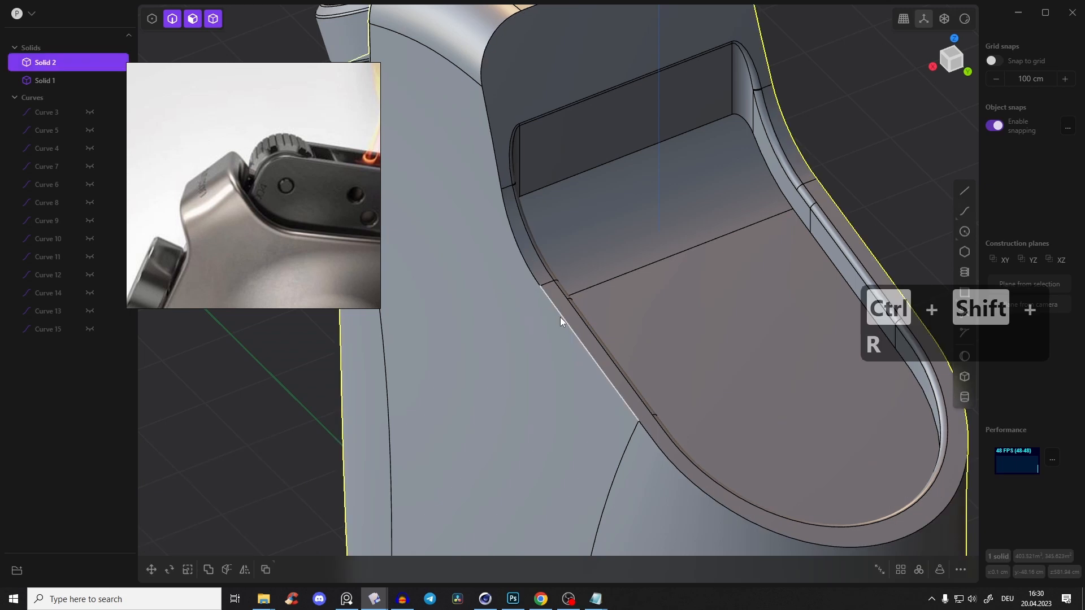
{"action": "left_click", "coordinate": [560, 317]}
{"action": "left_click_drag", "start_coordinate": [560, 317], "coordinate": [559, 316]}
{"action": "right_click", "coordinate": [748, 229]}
Duplicate the seven side and rounded-end edges of the recess floor as a curve and move it up about 197 cm
{"action": "key", "text": "3"}
{"action": "middle_click_drag", "start_coordinate": [749, 230], "coordinate": [711, 270]}
{"action": "scroll", "coordinate": [746, 209], "scroll_direction": "down", "scroll_amount": 3}
{"action": "key", "text": "2"}
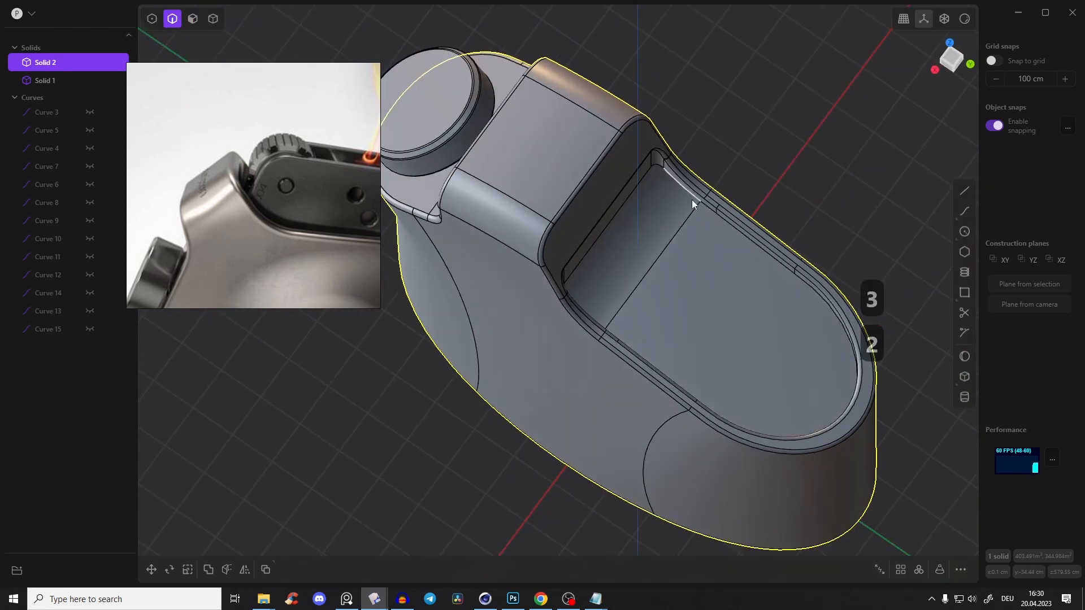
{"action": "left_click", "coordinate": [693, 201]}
{"action": "key", "text": "f"}
{"action": "left_click", "coordinate": [728, 221]}
{"action": "scroll", "coordinate": [718, 214], "scroll_direction": "up", "scroll_amount": 2}
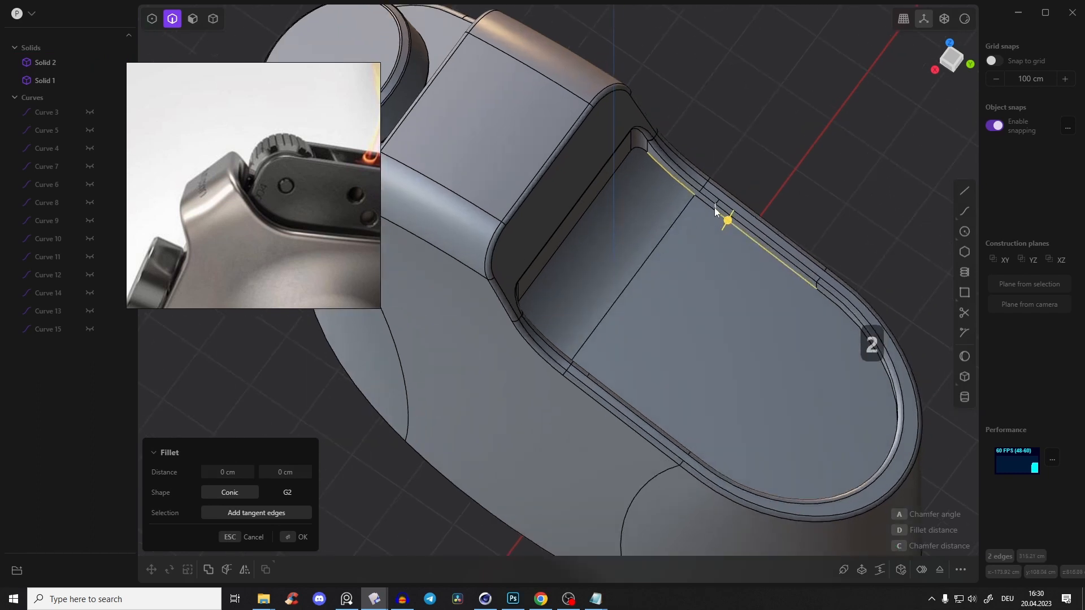
{"action": "left_click", "coordinate": [840, 313]}
{"action": "middle_click_drag", "start_coordinate": [592, 374], "coordinate": [436, 231]}
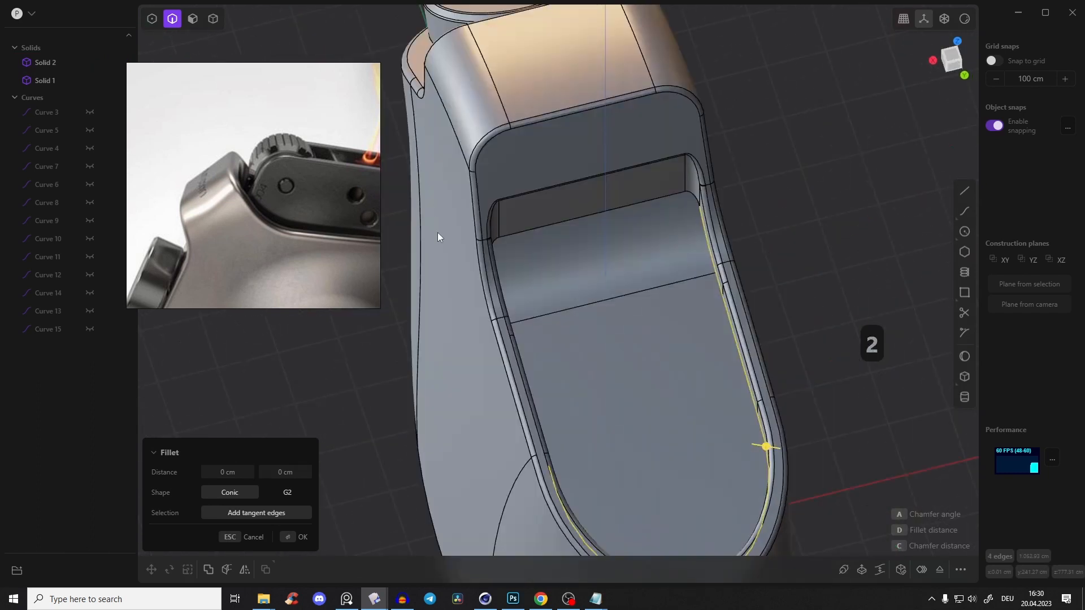
{"action": "middle_click_drag", "start_coordinate": [342, 178], "coordinate": [240, 187]}
{"action": "middle_click_drag", "start_coordinate": [596, 265], "coordinate": [171, 165]}
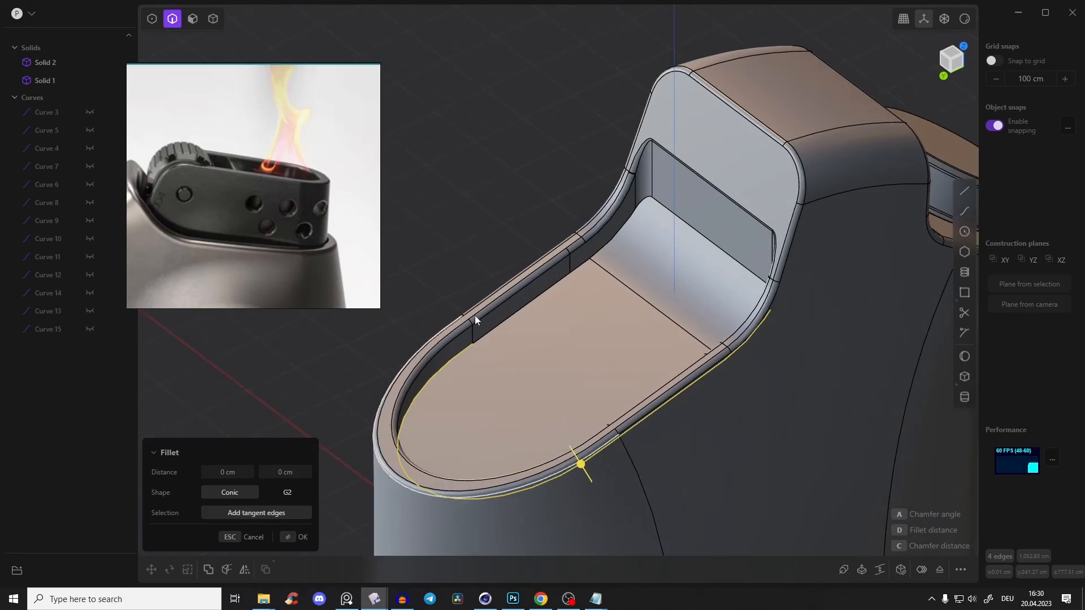
{"action": "left_click", "coordinate": [510, 321]}
{"action": "left_click", "coordinate": [578, 267]}
{"action": "middle_click_drag", "start_coordinate": [578, 266], "coordinate": [791, 249]}
{"action": "left_click", "coordinate": [608, 233]}
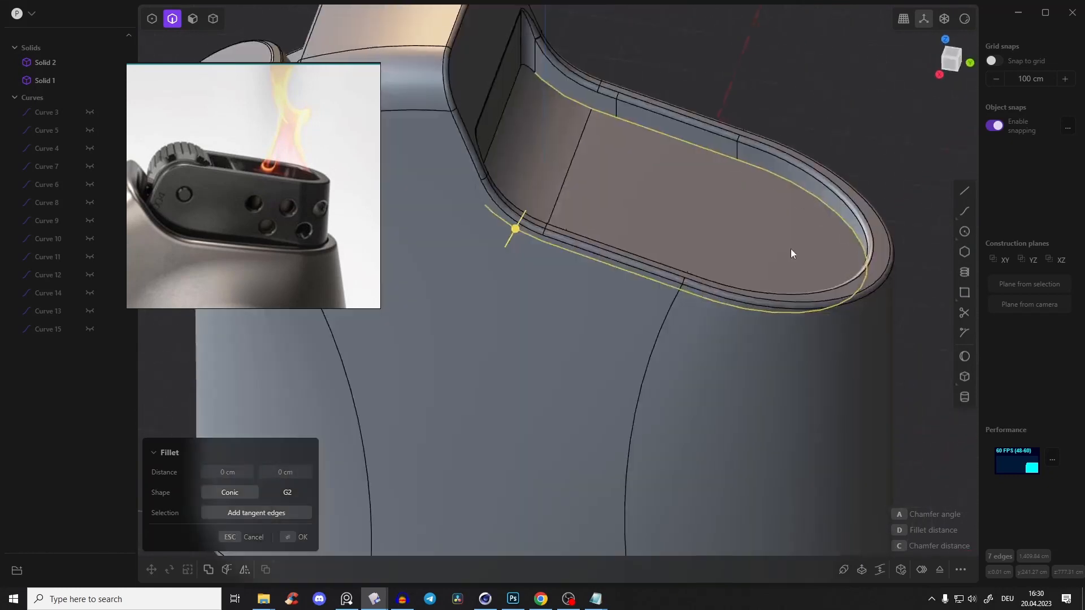
{"action": "key", "text": "shift+d"}
{"action": "left_click_drag", "start_coordinate": [686, 192], "coordinate": [692, 92]}
{"action": "middle_click_drag", "start_coordinate": [692, 92], "coordinate": [741, 210]}
Flatten the duplicated curve by scaling it to 0 along Z
{"action": "key", "text": "s"}
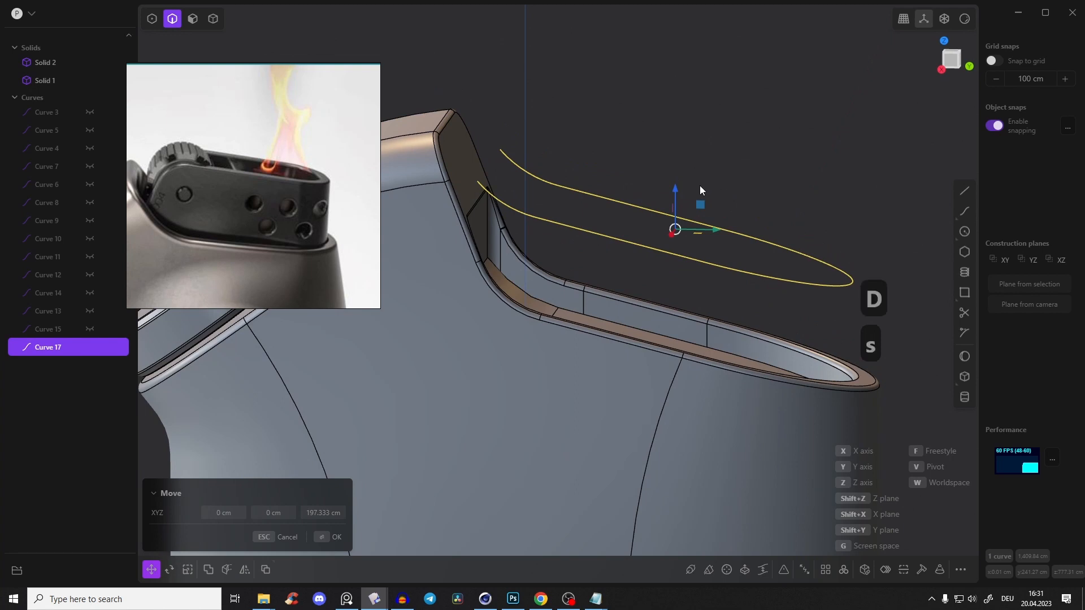
{"action": "left_click_drag", "start_coordinate": [675, 188], "coordinate": [677, 225]}
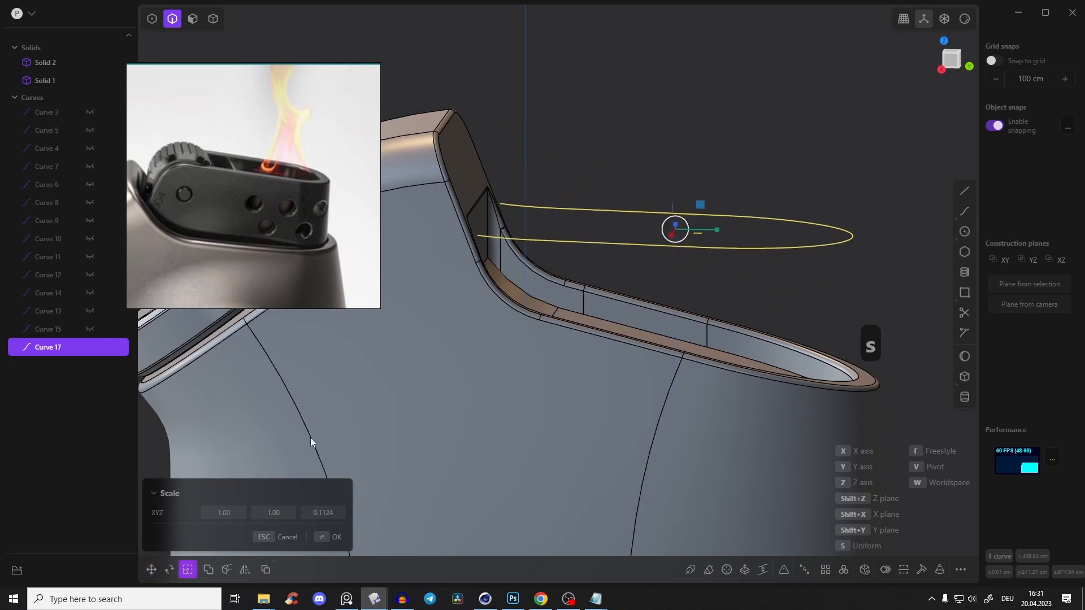
{"action": "left_click", "coordinate": [323, 513]}
{"action": "type", "text": "0"}
{"action": "left_click", "coordinate": [336, 537]}
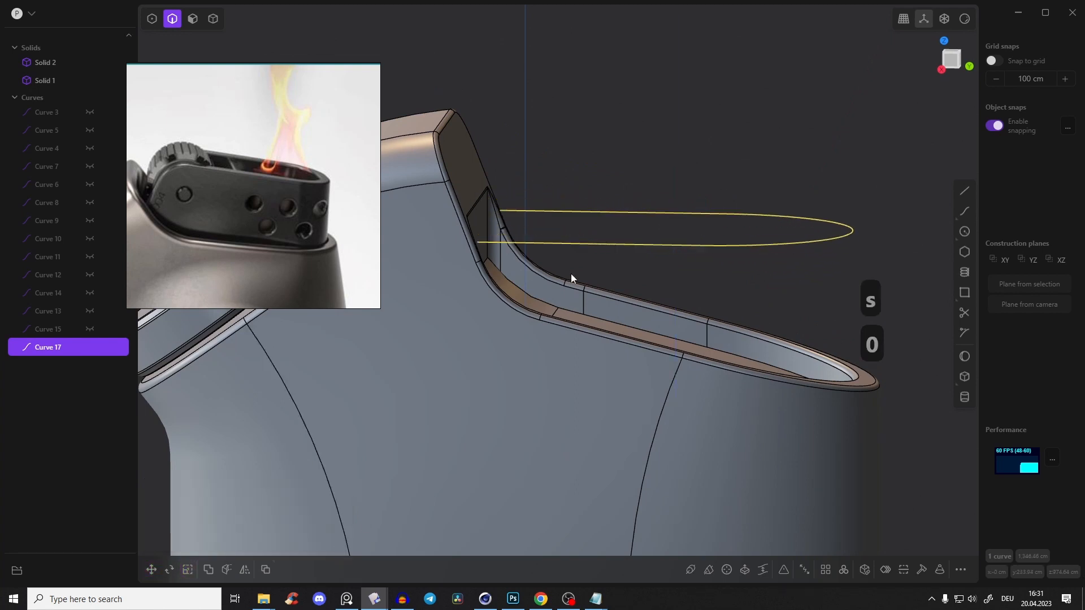
Offset the flattened curve inward about 10.3 cm in top view
{"action": "middle_click_drag", "start_coordinate": [633, 171], "coordinate": [912, 76]}
{"action": "left_click", "coordinate": [952, 58]}
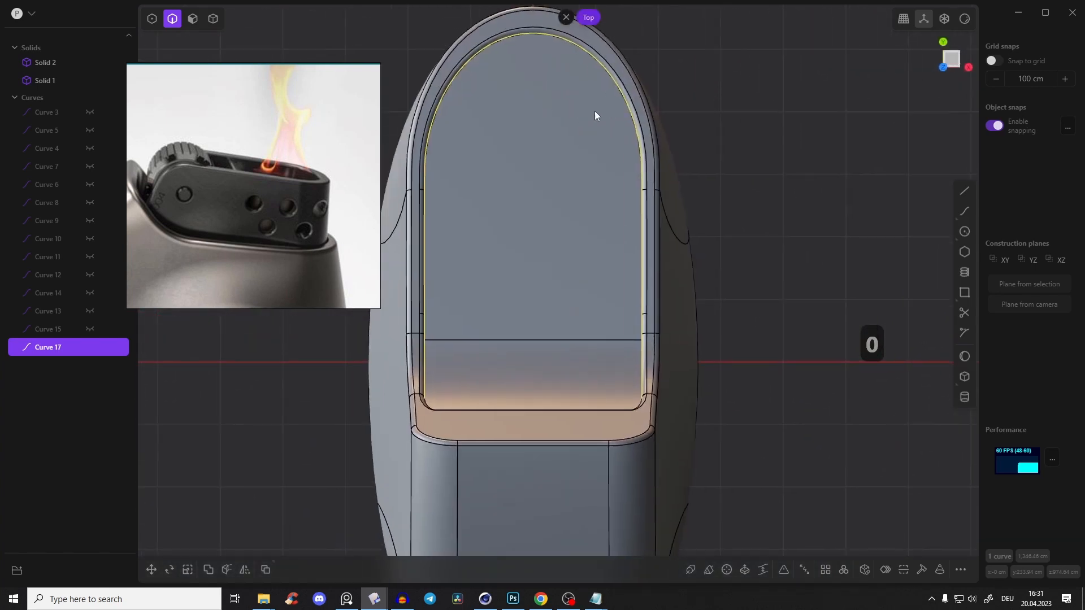
{"action": "key", "text": "o"}
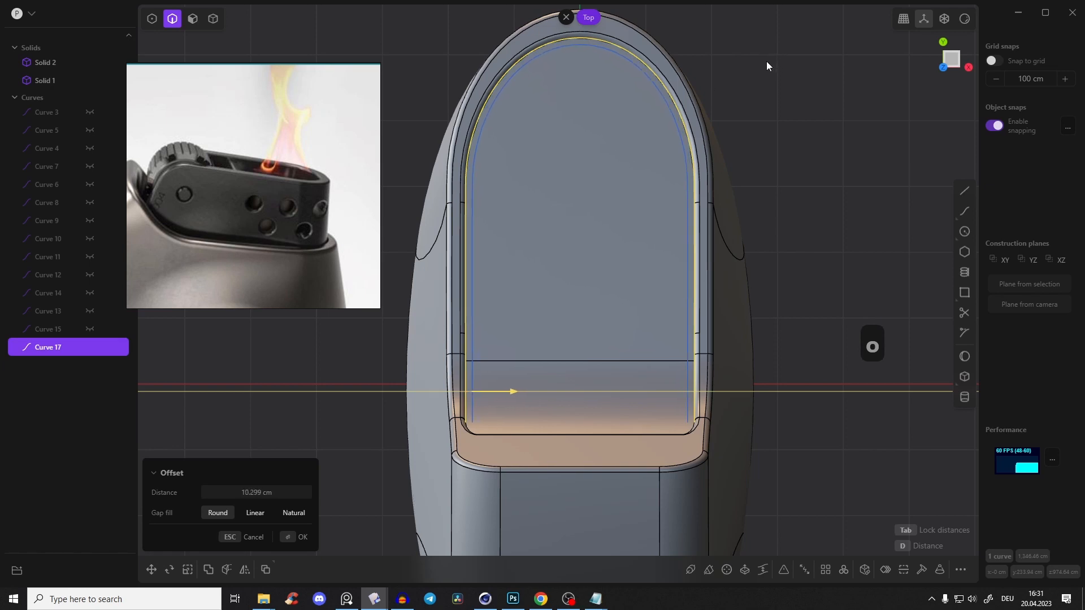
{"action": "scroll", "coordinate": [294, 256], "scroll_direction": "up", "scroll_amount": 4}
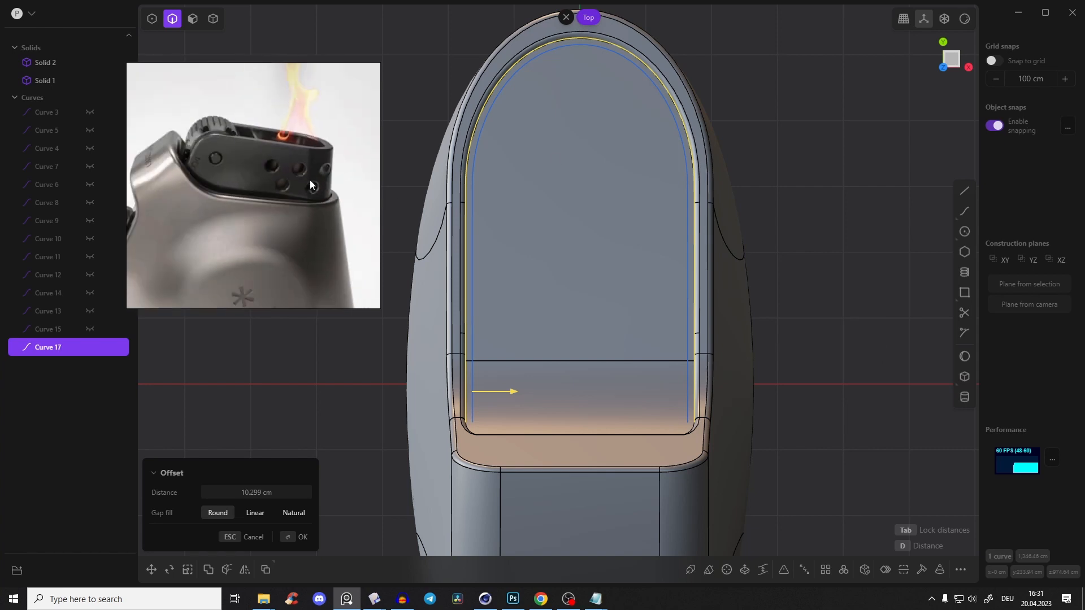
{"action": "right_click", "coordinate": [612, 100]}
{"action": "left_click", "coordinate": [764, 50]}
Delete the outer flattened curve, keeping only its inward offset copy
{"action": "left_click", "coordinate": [667, 79]}
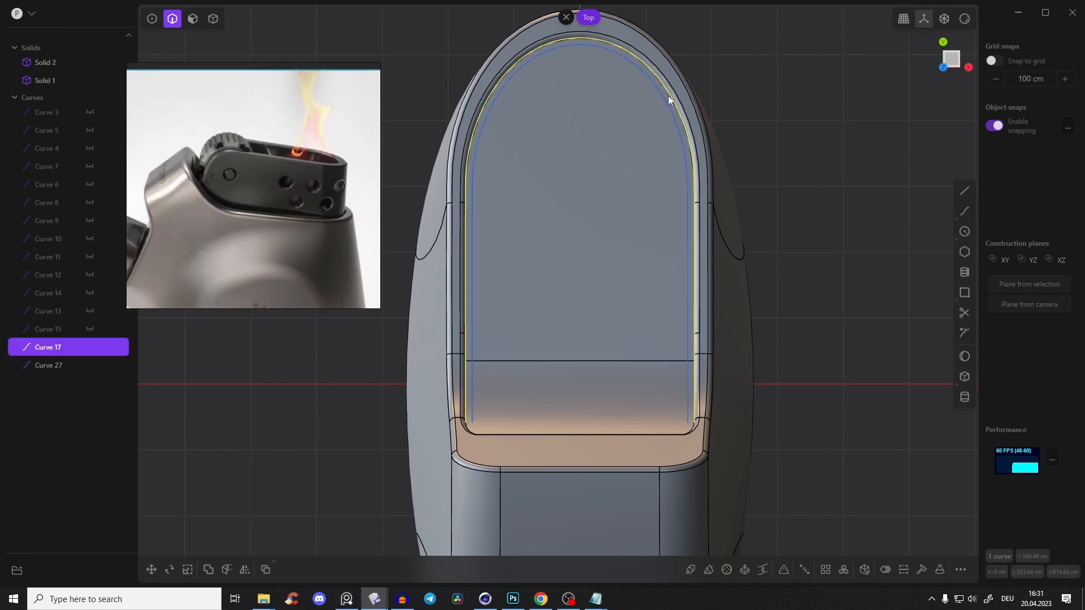
{"action": "middle_click_drag", "start_coordinate": [692, 106], "coordinate": [662, 62]}
{"action": "key", "text": "x"}
Offset the remaining U-shaped curve inward about 40.3 cm in top view to define the burner insert's wall thickness
{"action": "middle_click_drag", "start_coordinate": [714, 140], "coordinate": [917, 93]}
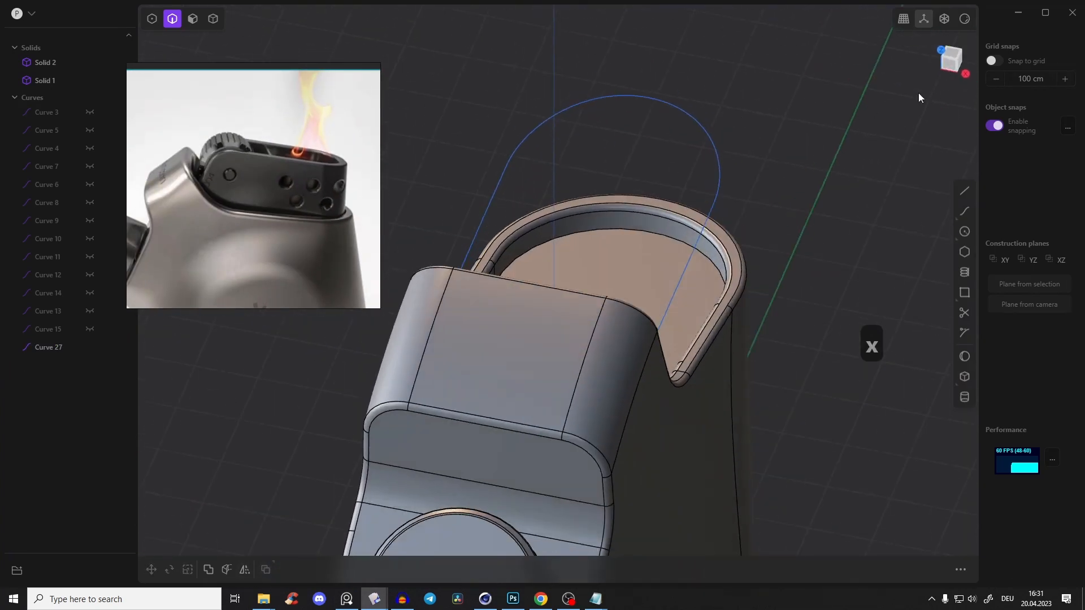
{"action": "left_click", "coordinate": [950, 56]}
{"action": "left_click", "coordinate": [653, 100]}
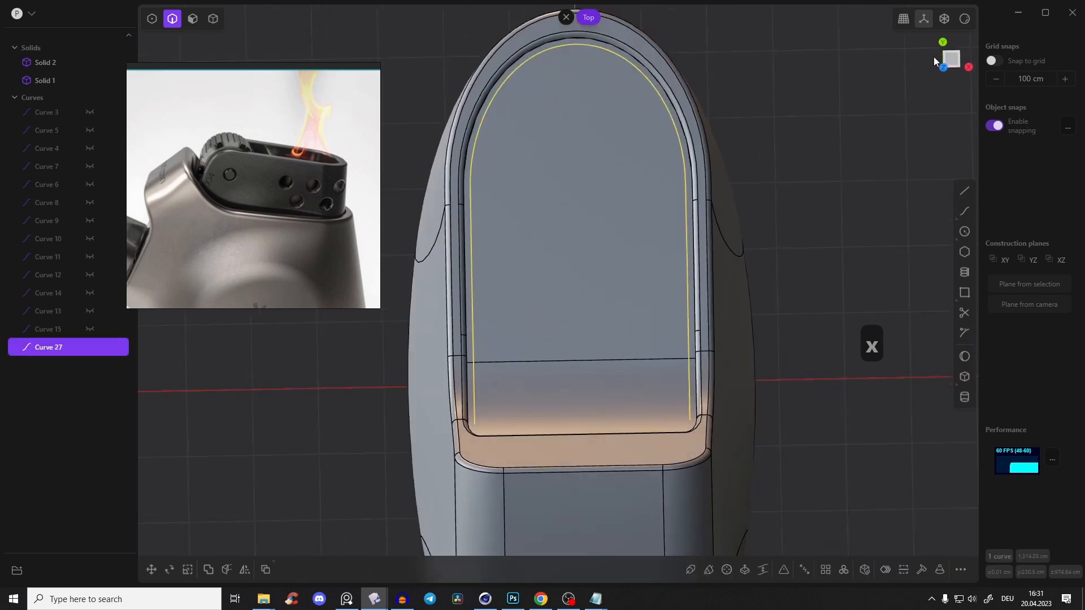
{"action": "key", "text": "o"}
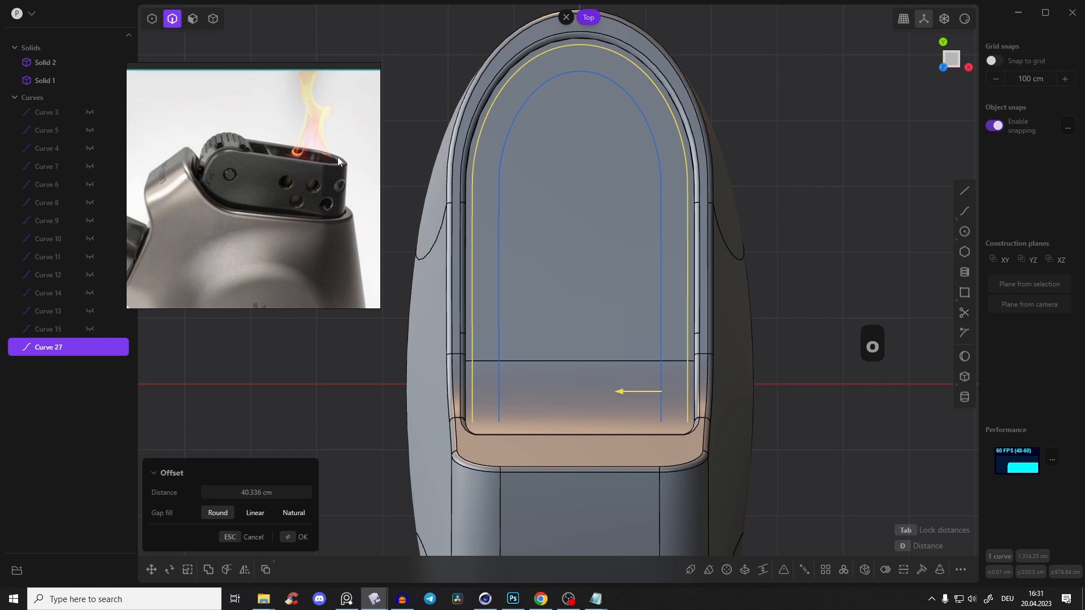
{"action": "left_click", "coordinate": [603, 295]}
{"action": "middle_click_drag", "start_coordinate": [602, 295], "coordinate": [553, 260]}
{"action": "key", "text": "Escape"}
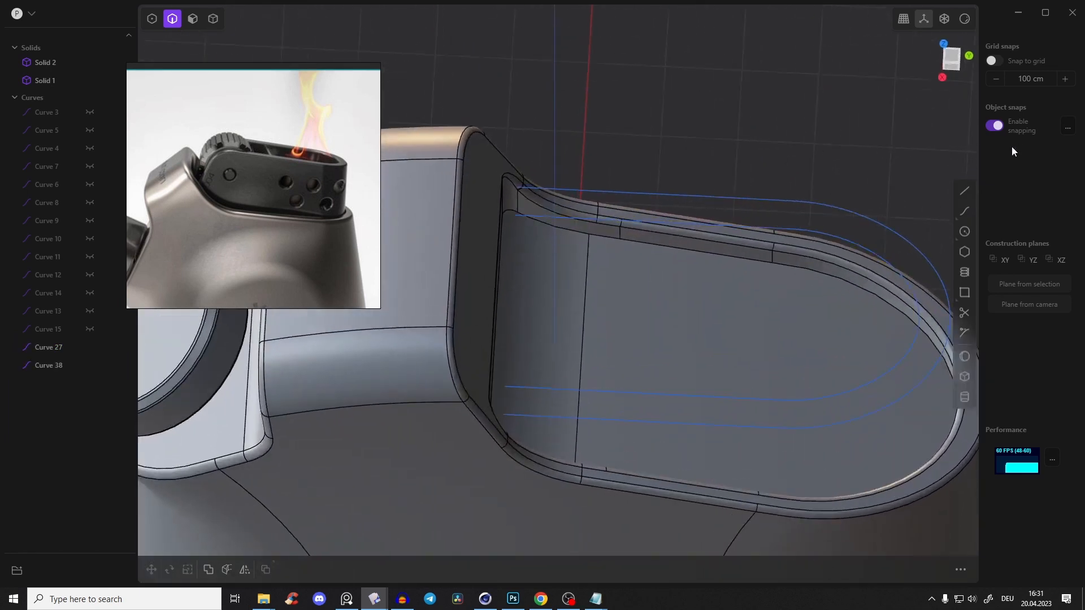
Connect the open ends of the two U-shaped curves with a line of about 40.3 cm on each side
{"action": "left_click", "coordinate": [965, 193]}
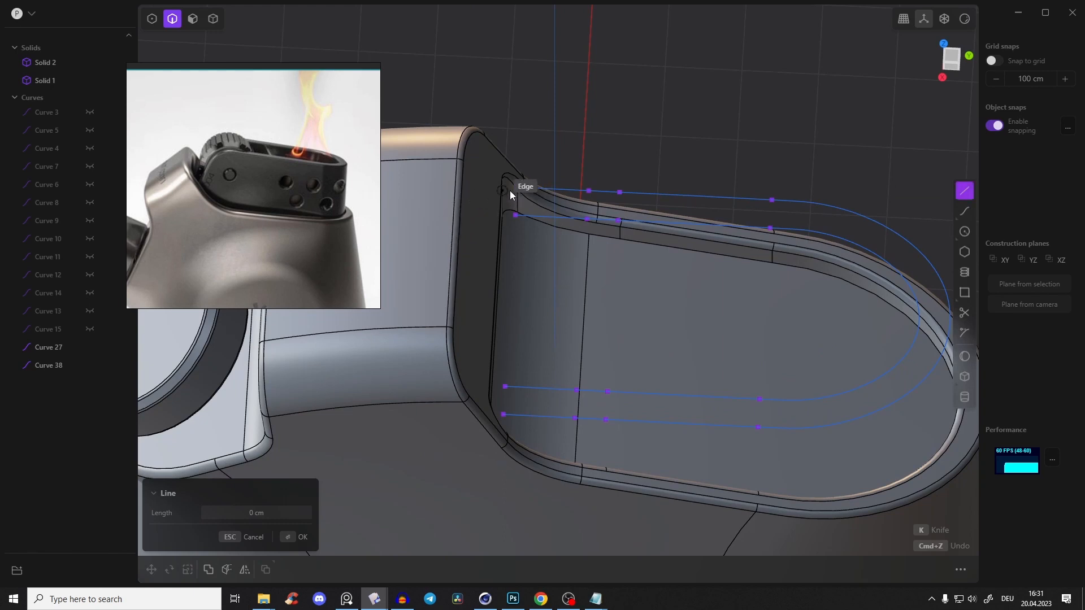
{"action": "middle_click_drag", "start_coordinate": [517, 192], "coordinate": [552, 221]}
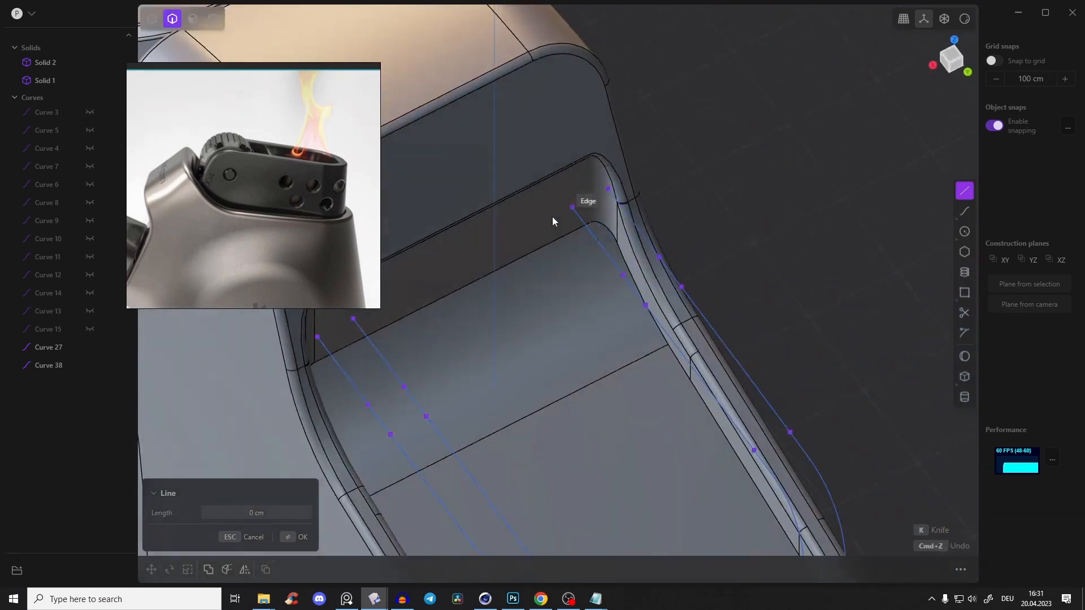
{"action": "left_click", "coordinate": [602, 191]}
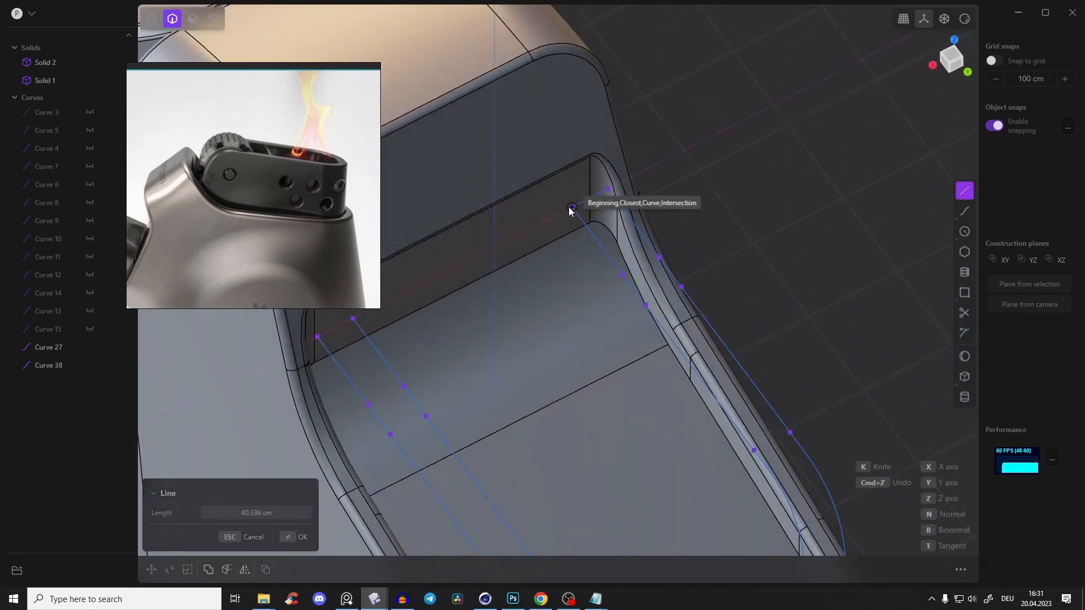
{"action": "left_click", "coordinate": [573, 208]}
{"action": "key", "text": "Return"}
{"action": "middle_click_drag", "start_coordinate": [422, 277], "coordinate": [597, 243], "text": "shift"}
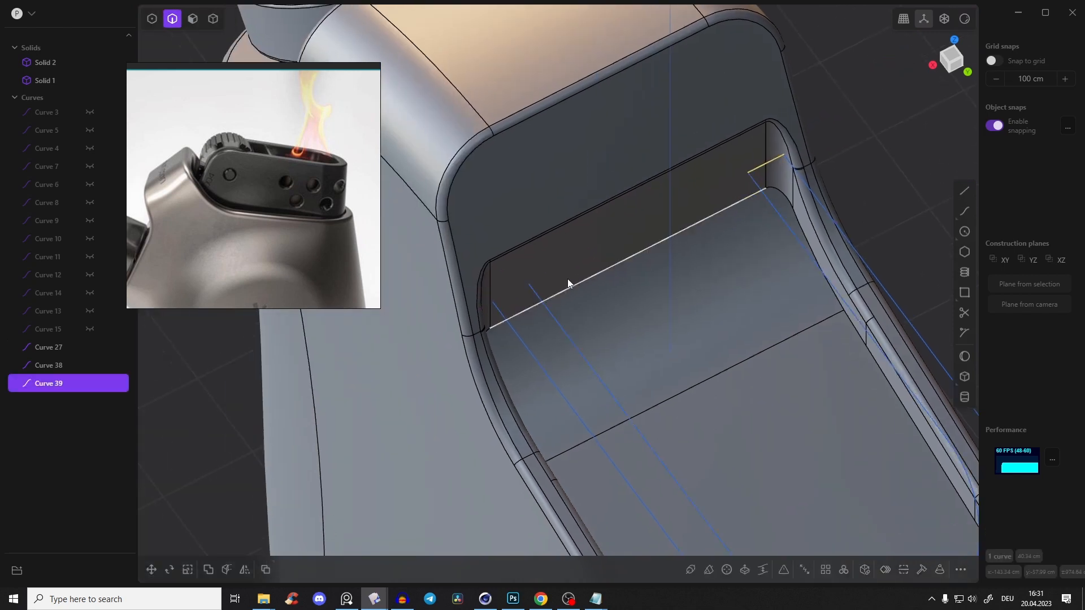
{"action": "left_click", "coordinate": [961, 192]}
{"action": "left_click", "coordinate": [528, 282]}
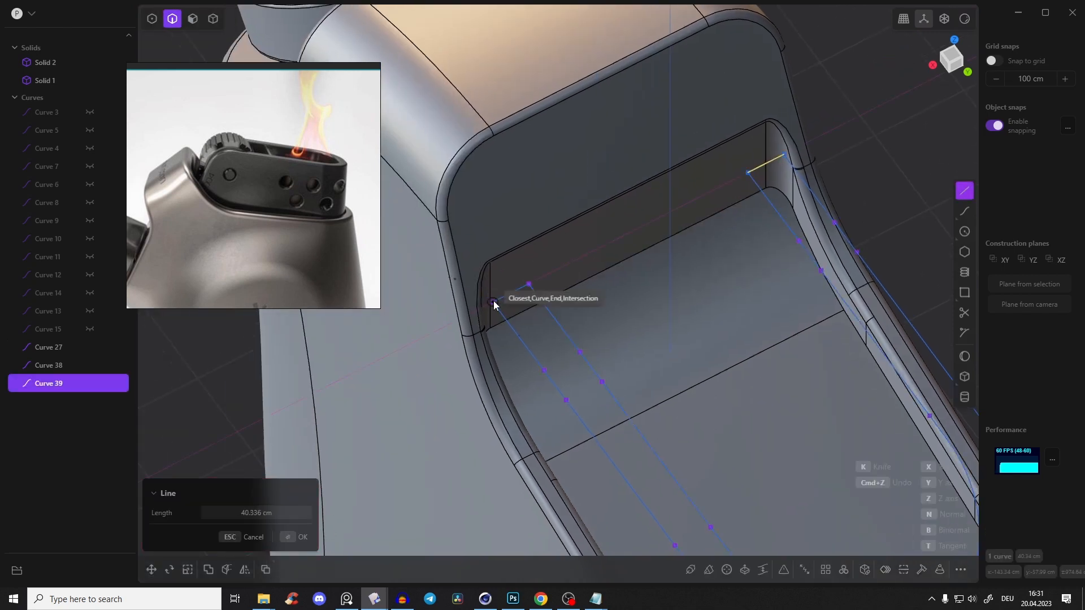
{"action": "left_click", "coordinate": [493, 302]}
{"action": "key", "text": "Return"}
Join the two U-shaped curves and their connecting end lines into one closed wall profile
{"action": "middle_click_drag", "start_coordinate": [560, 284], "coordinate": [698, 157]}
{"action": "left_click", "coordinate": [698, 120]}
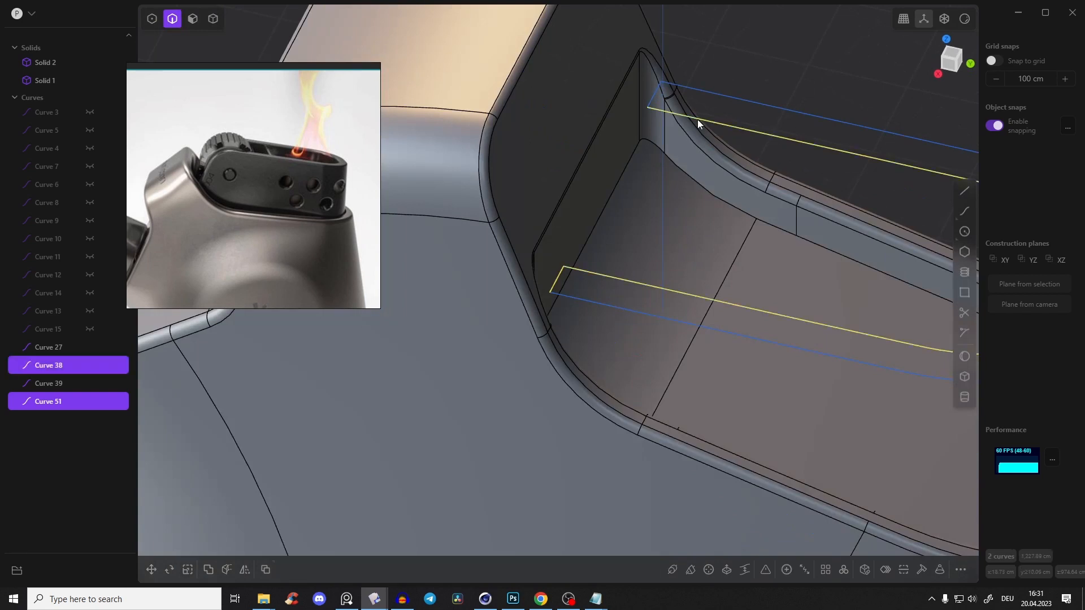
{"action": "left_click", "coordinate": [654, 97]}
{"action": "left_click", "coordinate": [688, 90]}
{"action": "middle_click_drag", "start_coordinate": [687, 89], "coordinate": [662, 192]}
{"action": "key", "text": "k"}
{"action": "key", "text": "j"}
{"action": "key", "text": "ctrl+z"}
{"action": "middle_click_drag", "start_coordinate": [556, 145], "coordinate": [613, 161]}
{"action": "left_click", "coordinate": [594, 90]}
{"action": "scroll", "coordinate": [559, 120], "scroll_direction": "up", "scroll_amount": 2}
{"action": "left_click", "coordinate": [660, 153]}
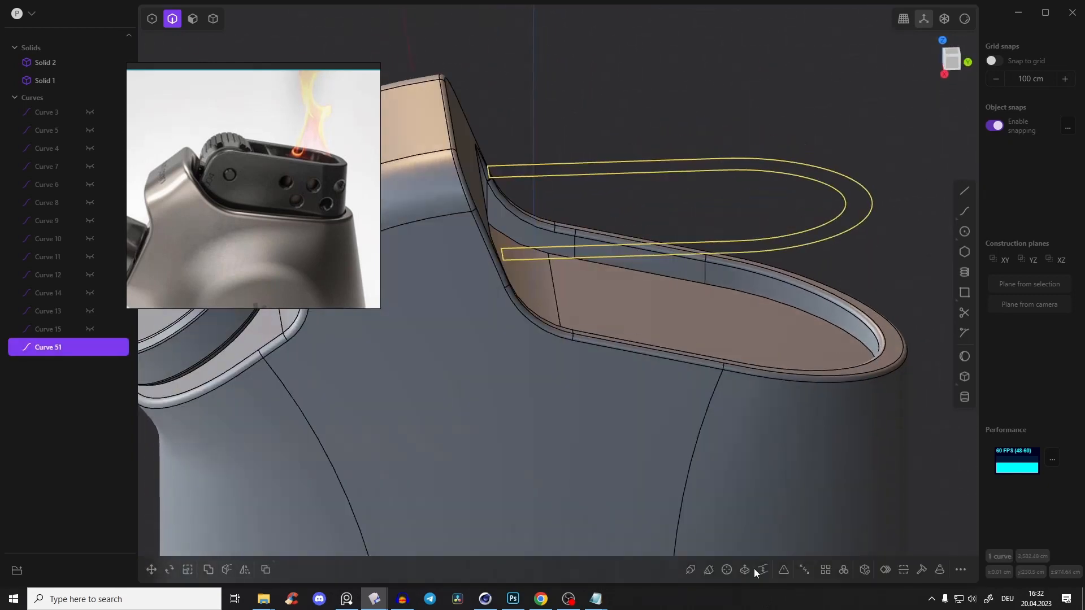
Rebuild the closed U-shaped profile with the Refit method and a tolerance of 0.00100
{"action": "left_click", "coordinate": [921, 570]}
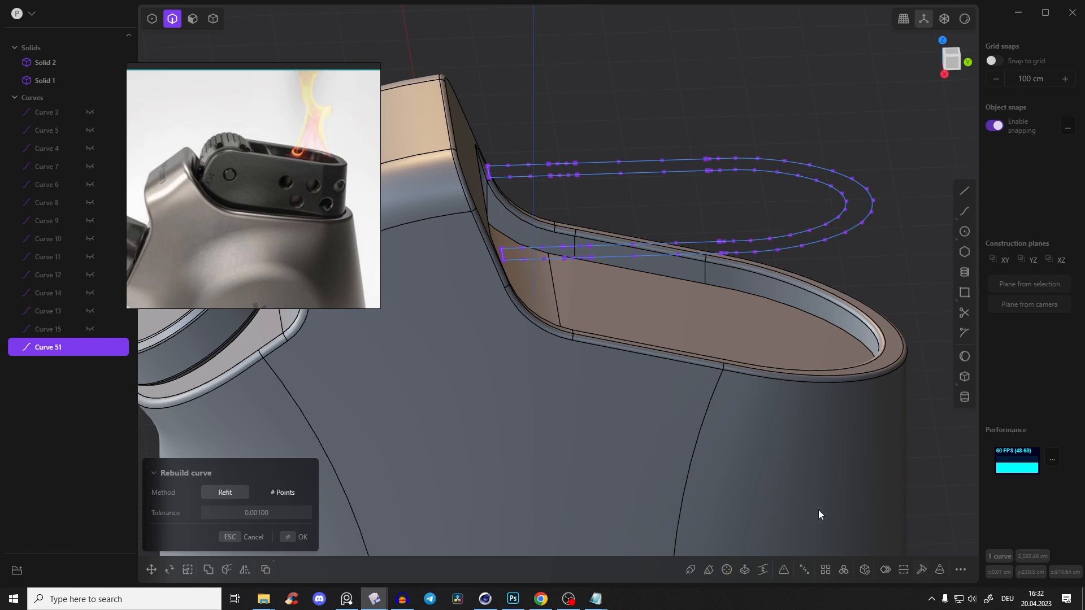
{"action": "left_click", "coordinate": [303, 537]}
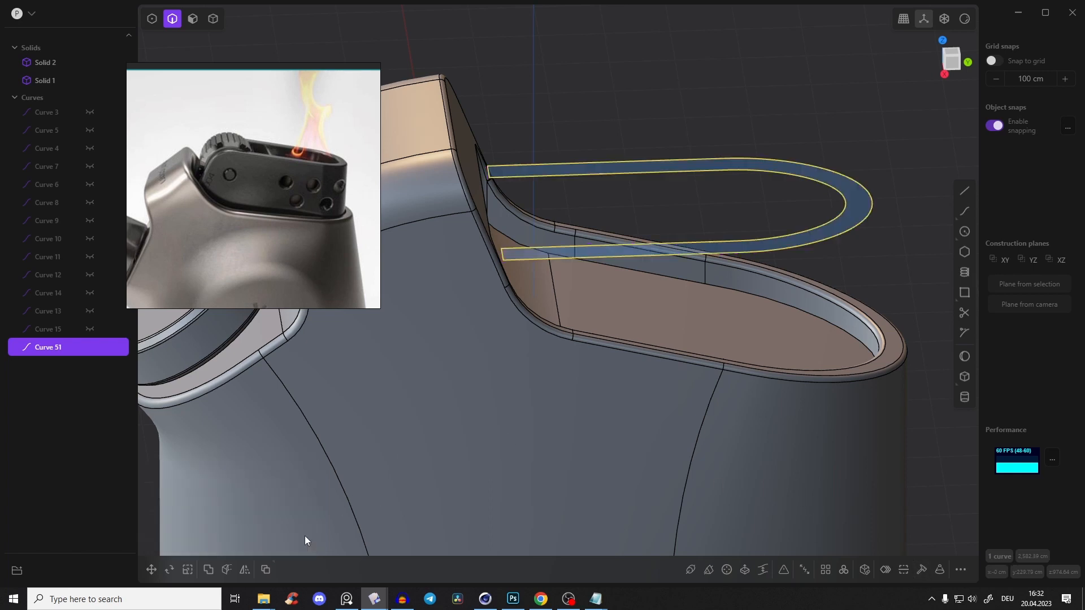
{"action": "left_click", "coordinate": [640, 105]}
Try to extrude the U-shaped region upward about 155 cm
{"action": "middle_click_drag", "start_coordinate": [640, 104], "coordinate": [644, 212]}
{"action": "key", "text": "3"}
{"action": "left_click", "coordinate": [659, 182]}
{"action": "left_click_drag", "start_coordinate": [657, 138], "coordinate": [657, 50]}
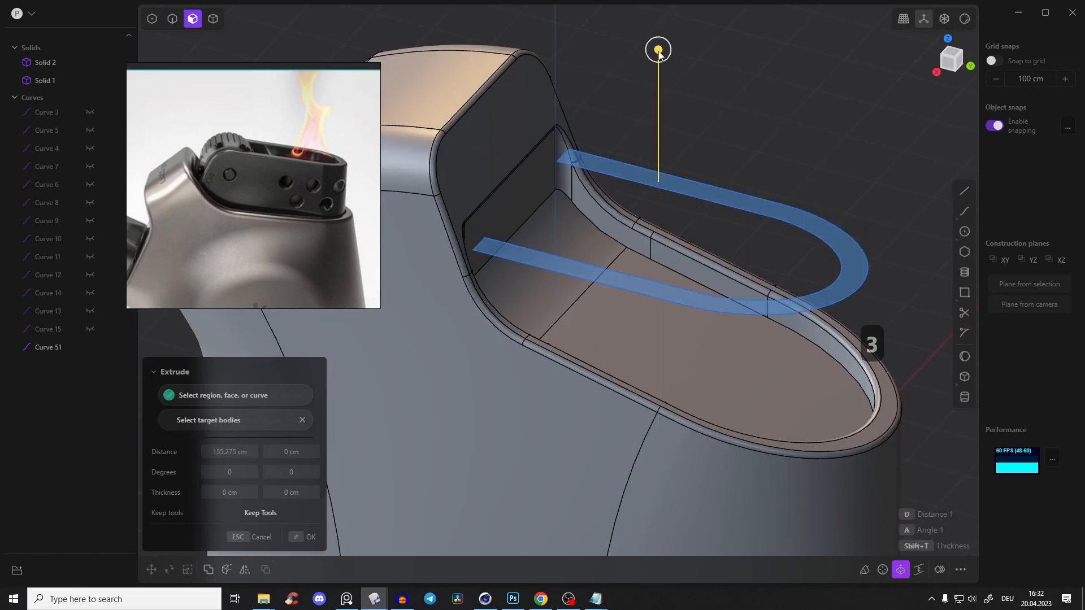
{"action": "key", "text": "ctrl+z"}
{"action": "middle_click_drag", "start_coordinate": [685, 217], "coordinate": [693, 198]}
{"action": "key", "text": "2"}
{"action": "left_click", "coordinate": [693, 198]}
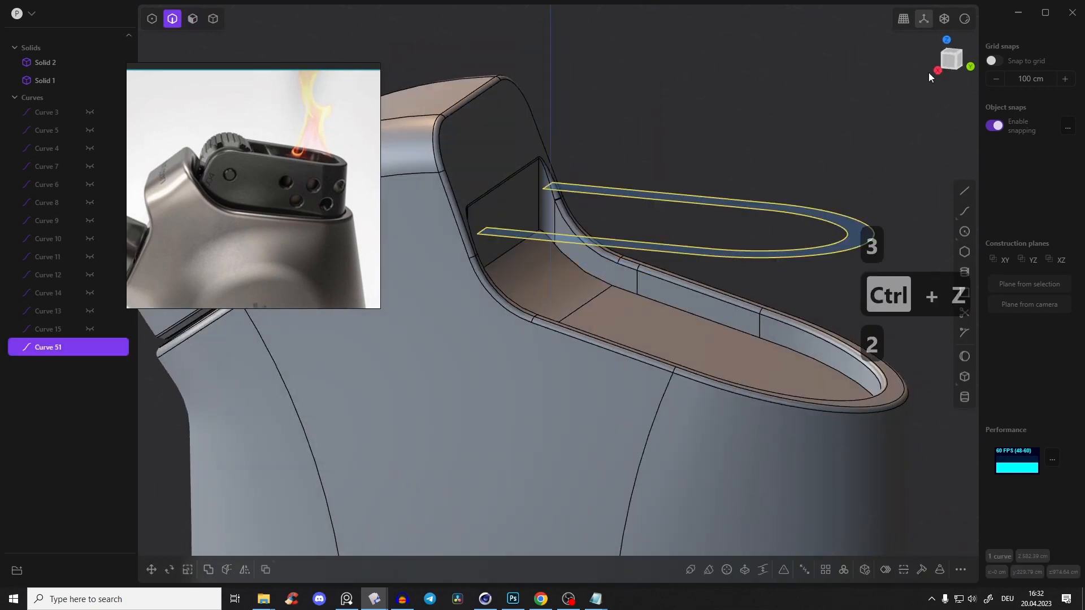
{"action": "left_click", "coordinate": [948, 59]}
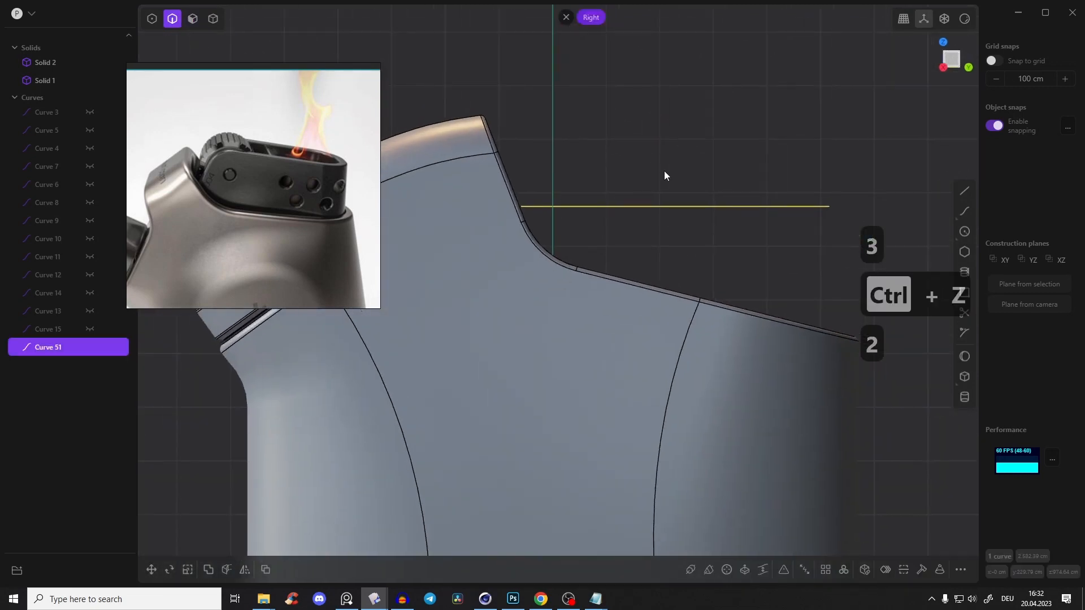
{"action": "key", "text": "ctrl+z"}
{"action": "key", "text": "ctrl+z"}
{"action": "key", "text": "ctrl+z"}
{"action": "key", "text": "ctrl+z"}
{"action": "key", "text": "ctrl+z"}
{"action": "key", "text": "ctrl+z"}
{"action": "key", "text": "ctrl+z"}
Try to extrude the U-shaped region upward about 271 cm
{"action": "key", "text": "3"}
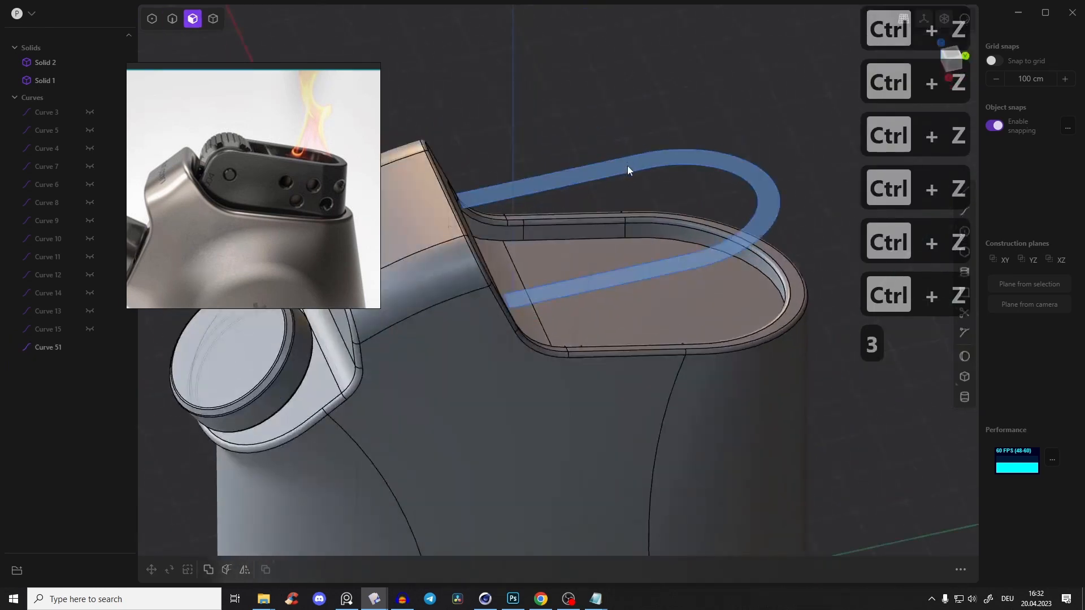
{"action": "left_click", "coordinate": [628, 165]}
{"action": "middle_click_drag", "start_coordinate": [635, 191], "coordinate": [620, 156]}
{"action": "left_click_drag", "start_coordinate": [659, 187], "coordinate": [660, 46]}
{"action": "middle_click_drag", "start_coordinate": [654, 85], "coordinate": [665, 123]}
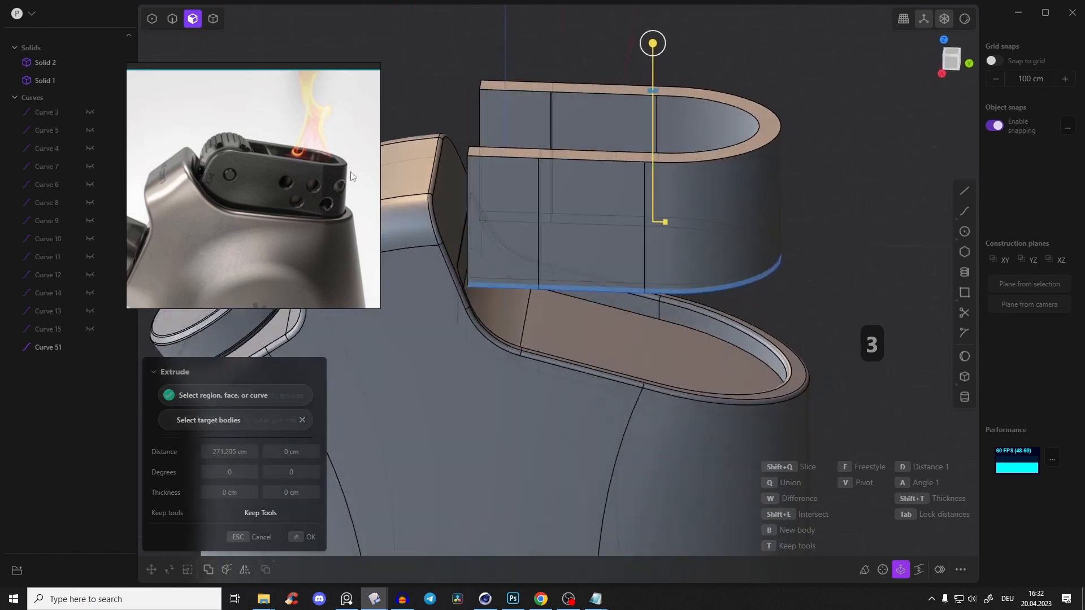
{"action": "middle_click_drag", "start_coordinate": [635, 165], "coordinate": [561, 198]}
{"action": "key", "text": "ctrl+z"}
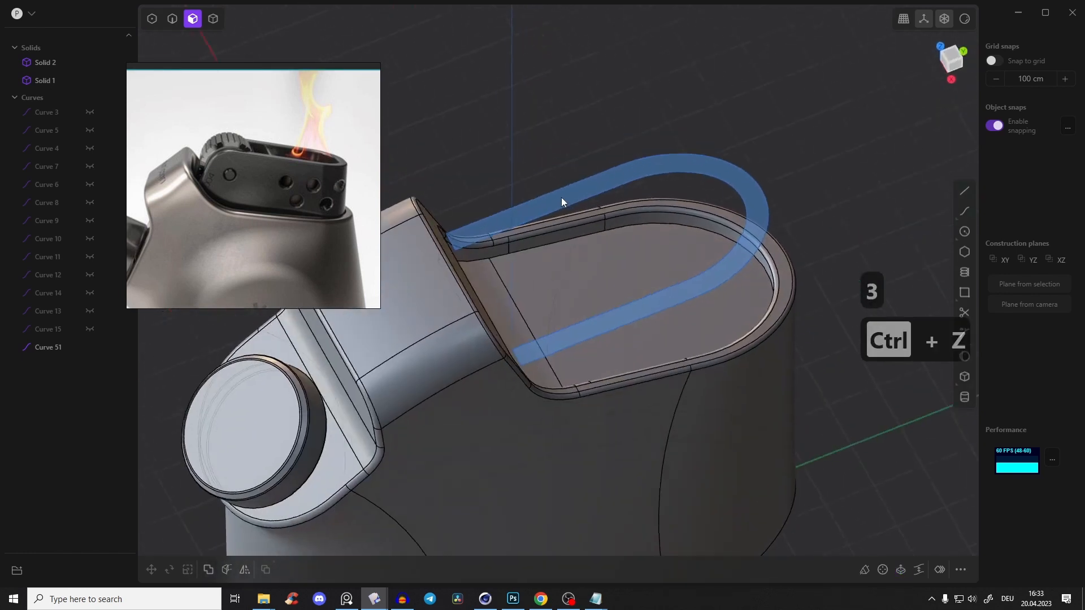
Extrude the U-shaped region upward into a tall solid wall for the burner insert
{"action": "left_click", "coordinate": [579, 196]}
{"action": "left_click_drag", "start_coordinate": [578, 171], "coordinate": [574, 37]}
{"action": "middle_click_drag", "start_coordinate": [630, 121], "coordinate": [633, 151]}
{"action": "key", "text": "Return"}
Hide the closed U-shaped profile curve at the base of the extruded wall
{"action": "key", "text": "Tab"}
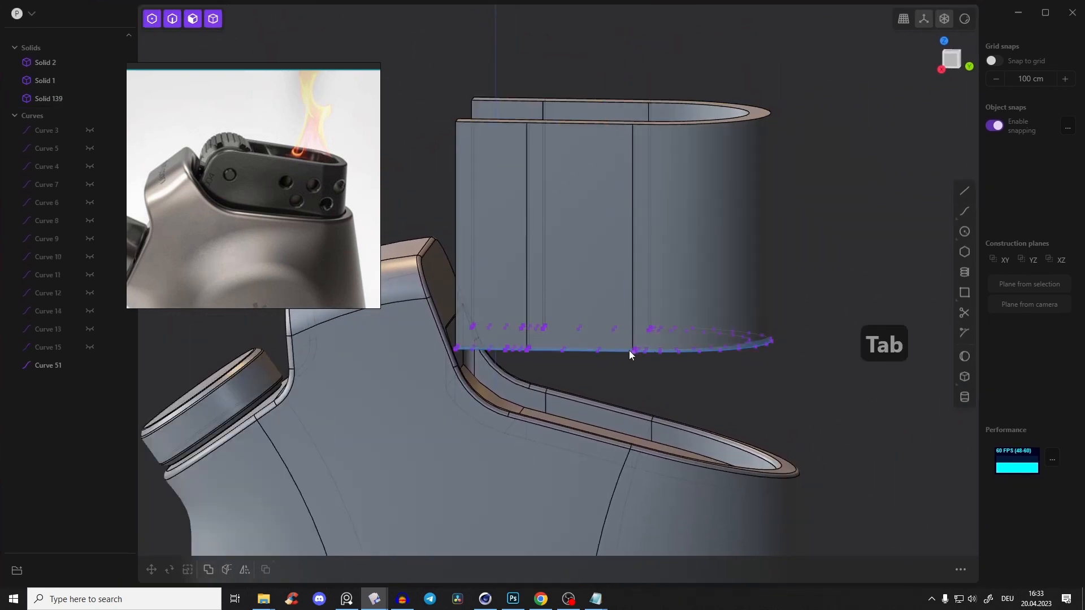
{"action": "left_click", "coordinate": [624, 351]}
{"action": "middle_click_drag", "start_coordinate": [623, 351], "coordinate": [626, 164]}
{"action": "key", "text": "h"}
{"action": "key", "text": "3"}
{"action": "left_click", "coordinate": [493, 226]}
{"action": "left_click", "coordinate": [597, 161]}
{"action": "left_click", "coordinate": [547, 176]}
{"action": "left_click", "coordinate": [627, 166]}
{"action": "left_click", "coordinate": [649, 206]}
{"action": "left_click_drag", "start_coordinate": [614, 218], "coordinate": [620, 218]}
{"action": "middle_click_drag", "start_coordinate": [615, 112], "coordinate": [518, 65]}
{"action": "middle_click_drag", "start_coordinate": [531, 112], "coordinate": [497, 78]}
{"action": "key", "text": "Return"}
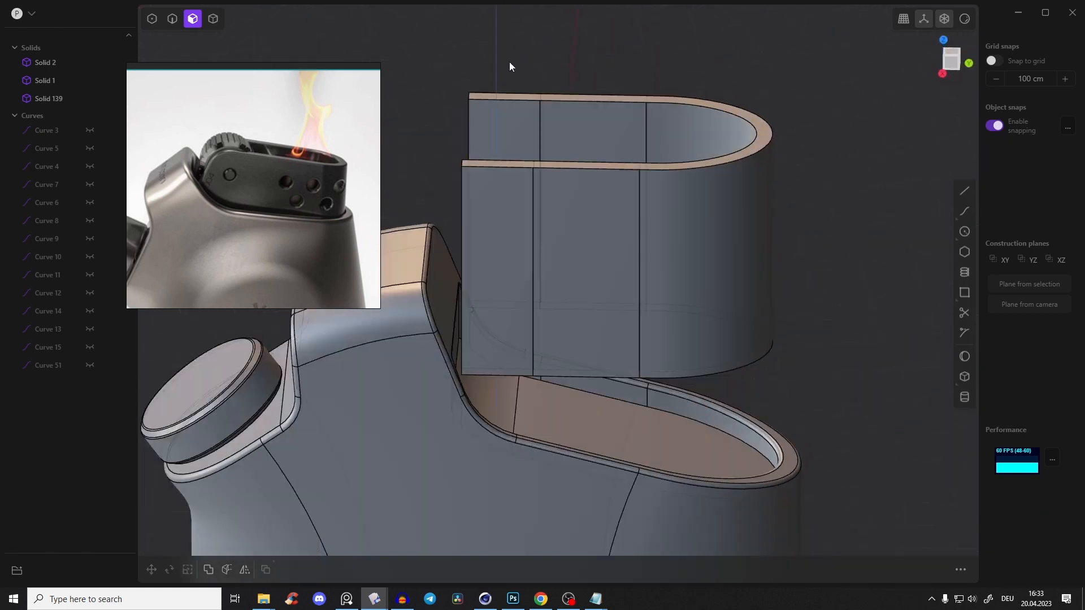
Fillet the two upper corner edges at the insert's open ends by about 120.7 cm
{"action": "key", "text": "2"}
{"action": "middle_click_drag", "start_coordinate": [669, 117], "coordinate": [557, 222]}
{"action": "left_click", "coordinate": [557, 221]}
{"action": "key", "text": "f"}
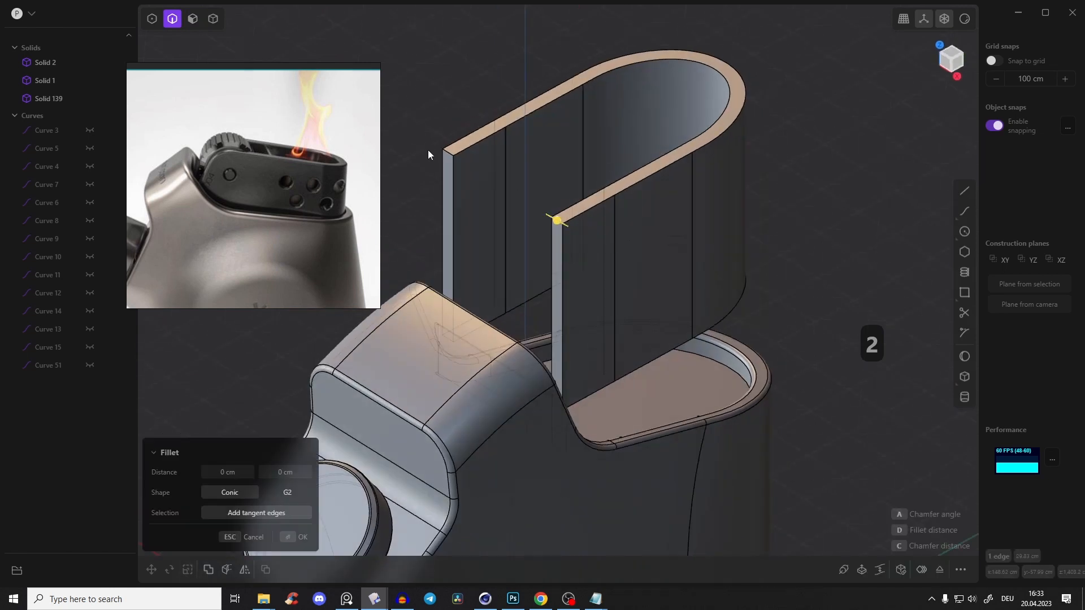
{"action": "left_click", "coordinate": [449, 151], "text": "shift"}
{"action": "middle_click_drag", "start_coordinate": [449, 151], "coordinate": [390, 122]}
{"action": "left_click", "coordinate": [950, 58]}
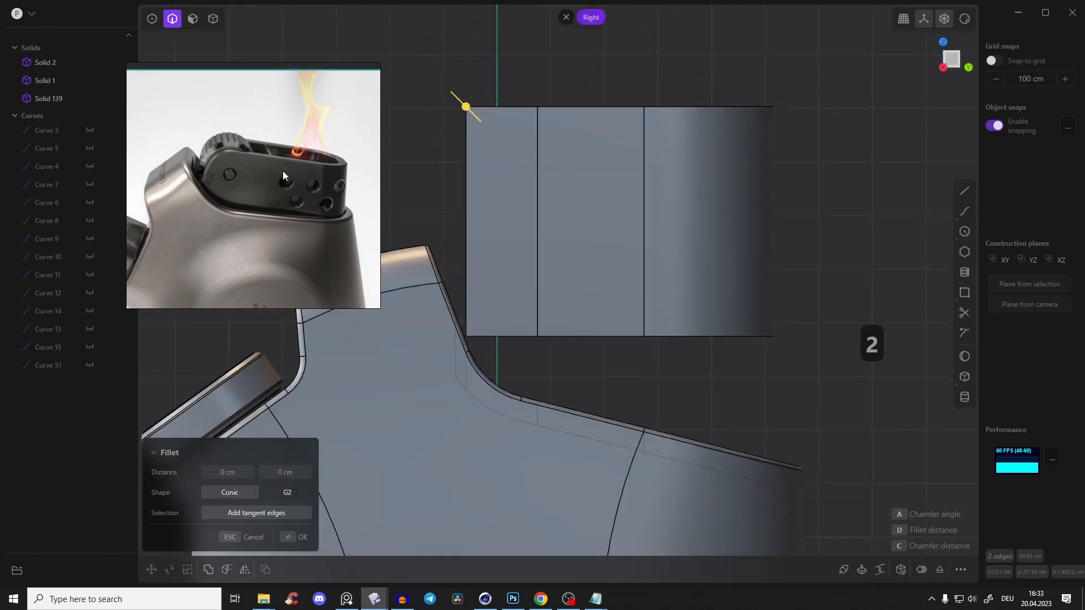
{"action": "left_click_drag", "start_coordinate": [465, 106], "coordinate": [414, 46]}
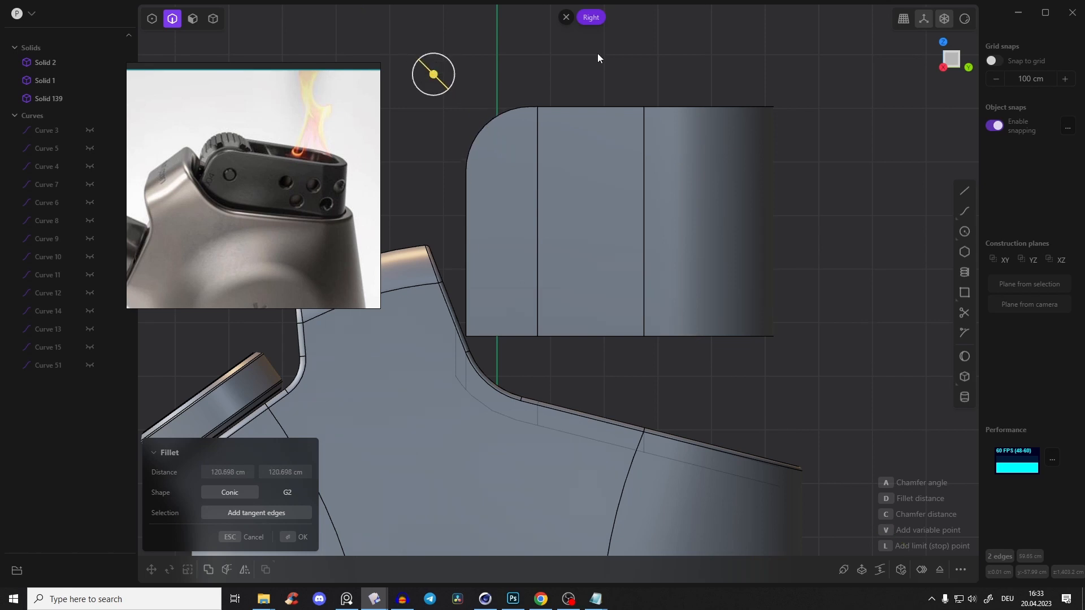
{"action": "key", "text": "Return"}
Move the burner insert down into the body opening and rotate it about 12.5° about the X axis to match the sloped rim
{"action": "key", "text": "Tab"}
{"action": "left_click", "coordinate": [648, 218]}
{"action": "middle_click_drag", "start_coordinate": [647, 219], "coordinate": [646, 141], "text": "shift"}
{"action": "scroll", "coordinate": [646, 140], "scroll_direction": "down", "scroll_amount": 4}
{"action": "key", "text": "g"}
{"action": "left_click_drag", "start_coordinate": [625, 107], "coordinate": [667, 248]}
{"action": "key", "text": "r"}
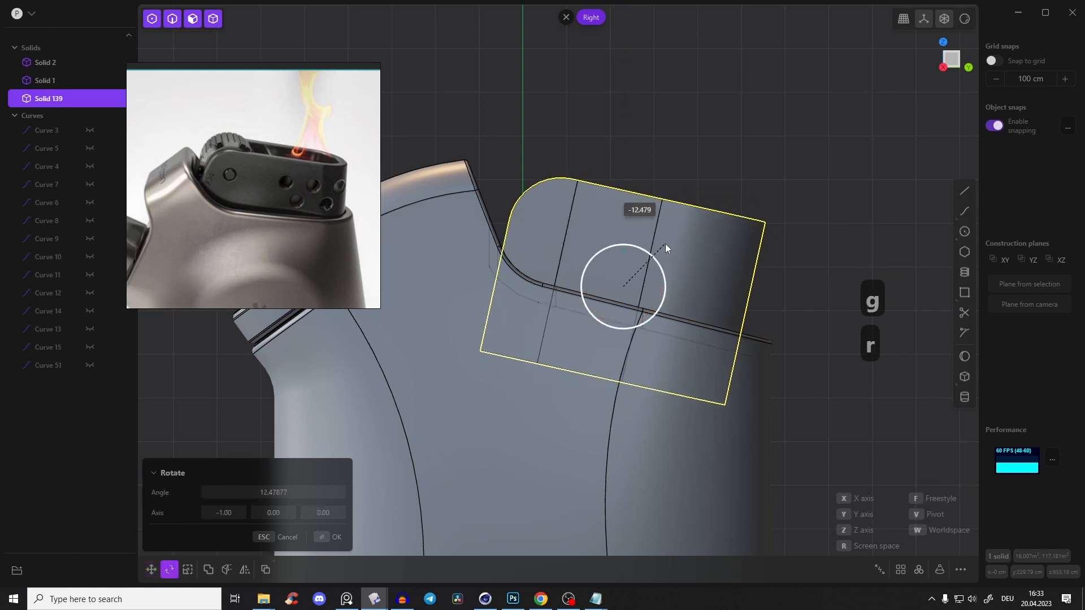
Shift the tilted burner insert about 22 cm along Y and -9 cm along Z within the opening
{"action": "key", "text": "g"}
{"action": "key", "text": "g"}
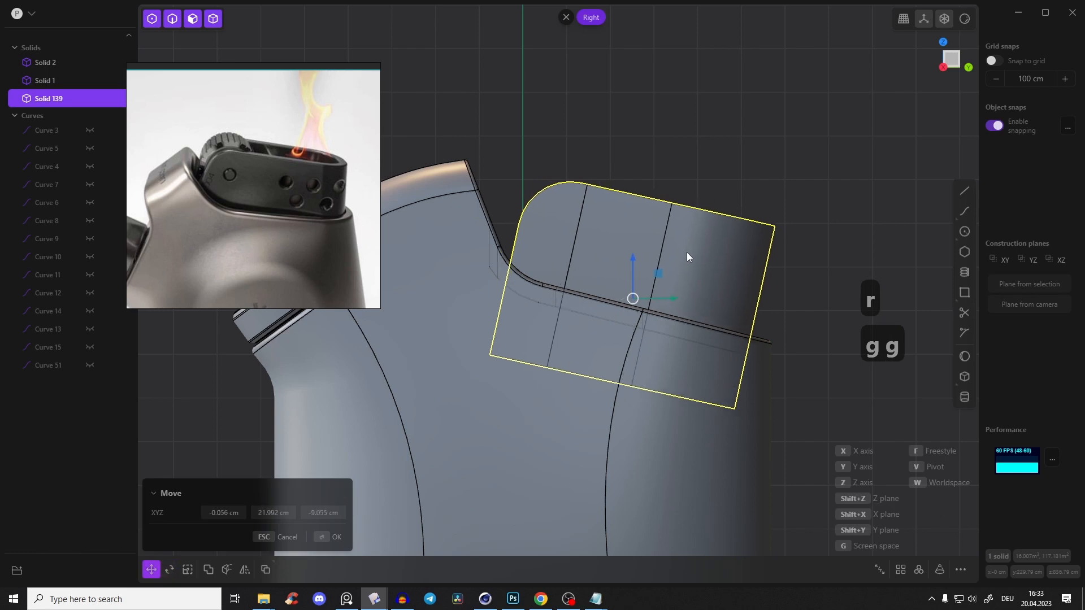
{"action": "left_click", "coordinate": [686, 249]}
{"action": "middle_click_drag", "start_coordinate": [686, 249], "coordinate": [715, 180]}
{"action": "left_click", "coordinate": [696, 285]}
{"action": "left_click", "coordinate": [967, 66]}
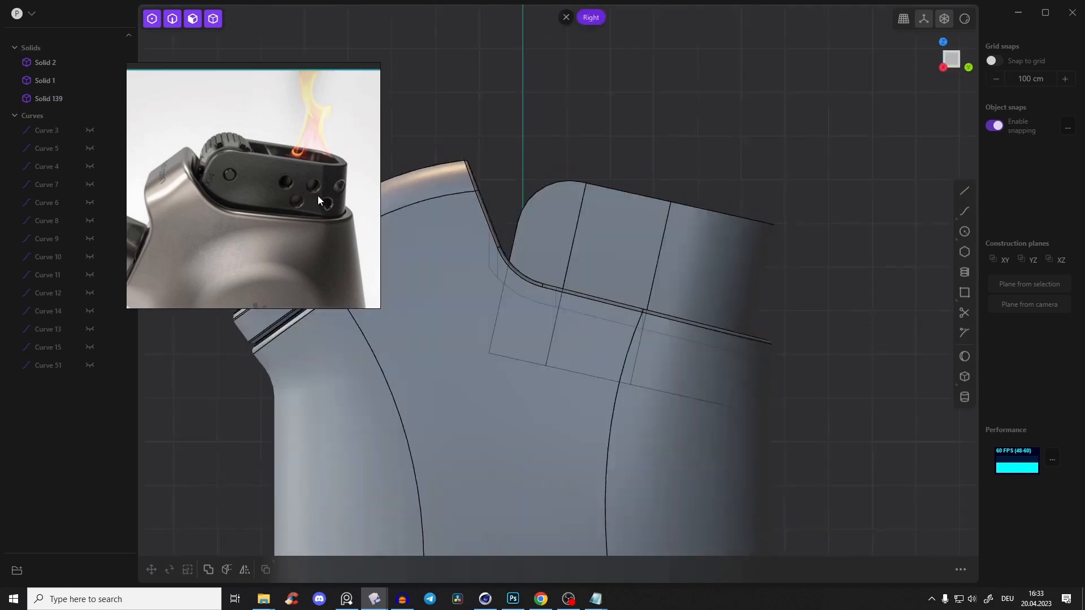
Raise the burner insert slightly along Z so it sits higher in the opening
{"action": "left_click", "coordinate": [654, 263]}
{"action": "key", "text": "g"}
{"action": "key", "text": "g"}
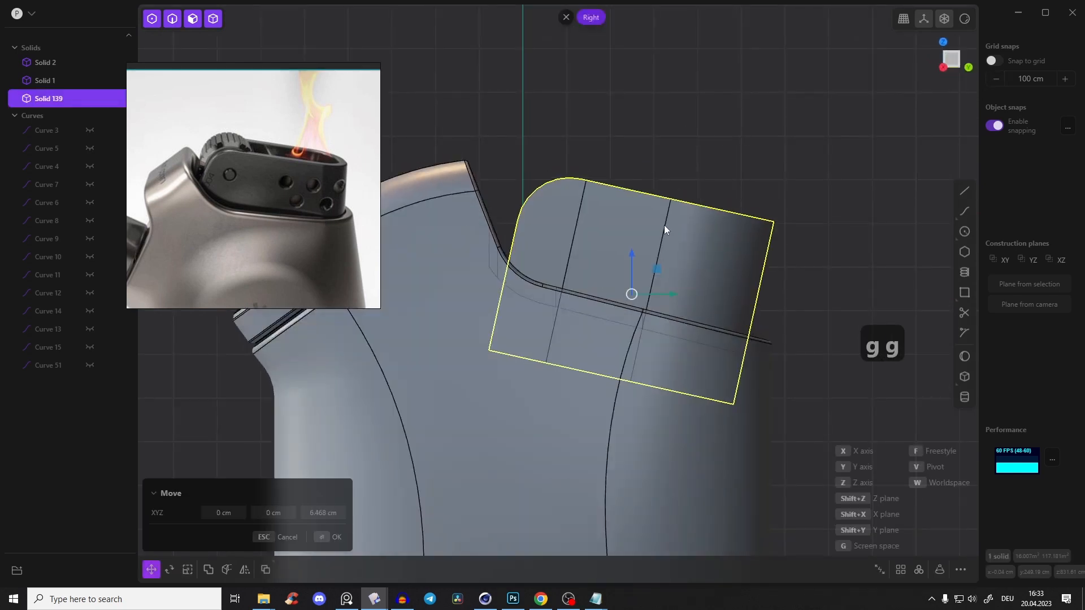
{"action": "left_click", "coordinate": [665, 226]}
{"action": "mouse_move", "coordinate": [575, 220]}
{"action": "middle_mouse_down"}
{"action": "mouse_move", "coordinate": [482, 324]}
{"action": "mouse_move", "coordinate": [576, 310]}
{"action": "mouse_move", "coordinate": [584, 230]}
{"action": "middle_mouse_up"}
{"action": "scroll", "coordinate": [584, 230], "scroll_direction": "up", "scroll_amount": 3}
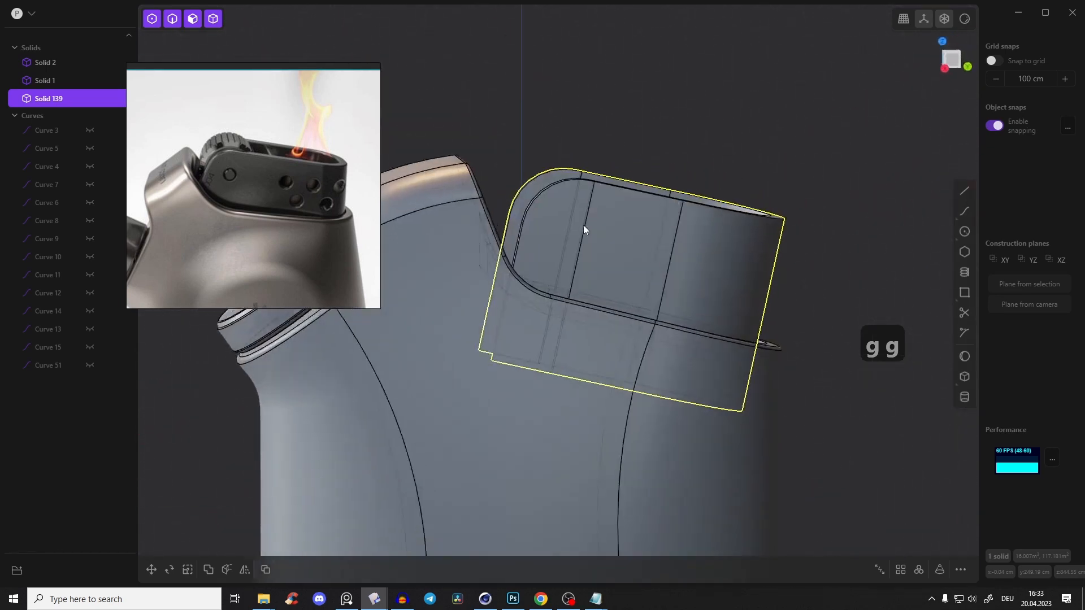
Round the upper rim edges of the burner insert with a small fillet
{"action": "middle_click_drag", "start_coordinate": [618, 186], "coordinate": [661, 231]}
{"action": "key", "text": "2"}
{"action": "left_click", "coordinate": [626, 221]}
{"action": "left_click", "coordinate": [627, 215]}
{"action": "left_click_drag", "start_coordinate": [654, 222], "coordinate": [652, 224]}
{"action": "key", "text": "Return"}
{"action": "middle_click_drag", "start_coordinate": [749, 134], "coordinate": [648, 185]}
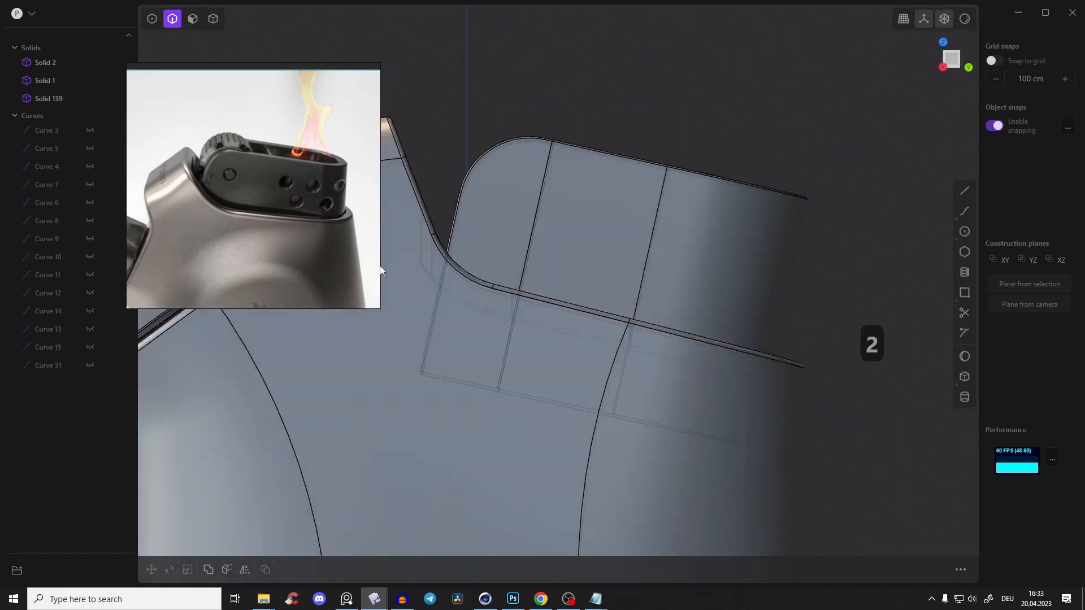
Draw a center circle with a radius of about 28 cm on the insert's side wall and nudge it into place as the first vent hole
{"action": "scroll", "coordinate": [275, 210], "scroll_direction": "down", "scroll_amount": 2}
{"action": "scroll", "coordinate": [226, 218], "scroll_direction": "up", "scroll_amount": 2}
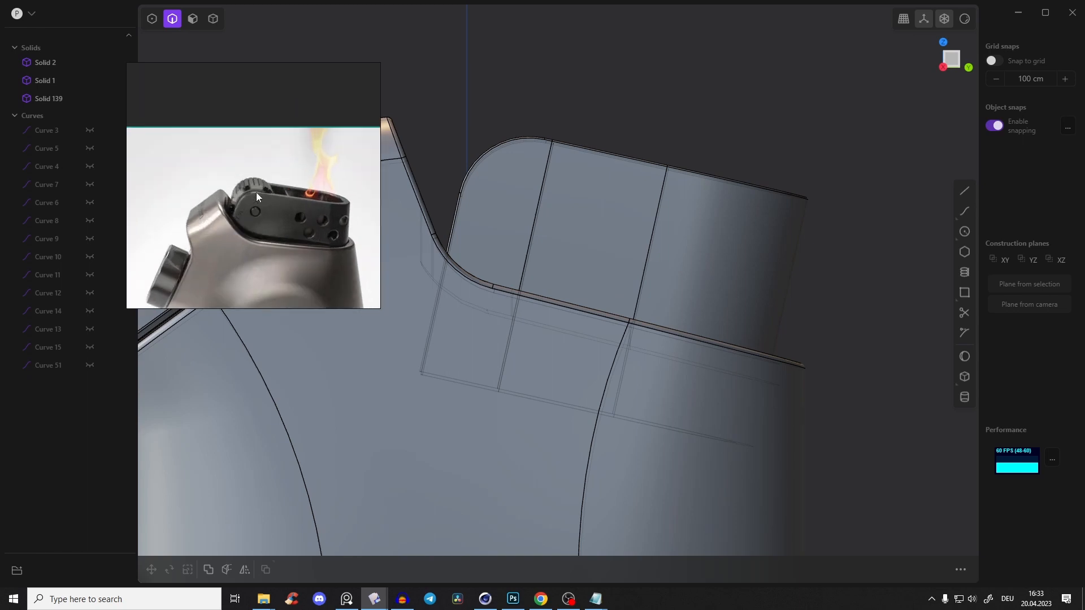
{"action": "scroll", "coordinate": [255, 188], "scroll_direction": "up", "scroll_amount": 3}
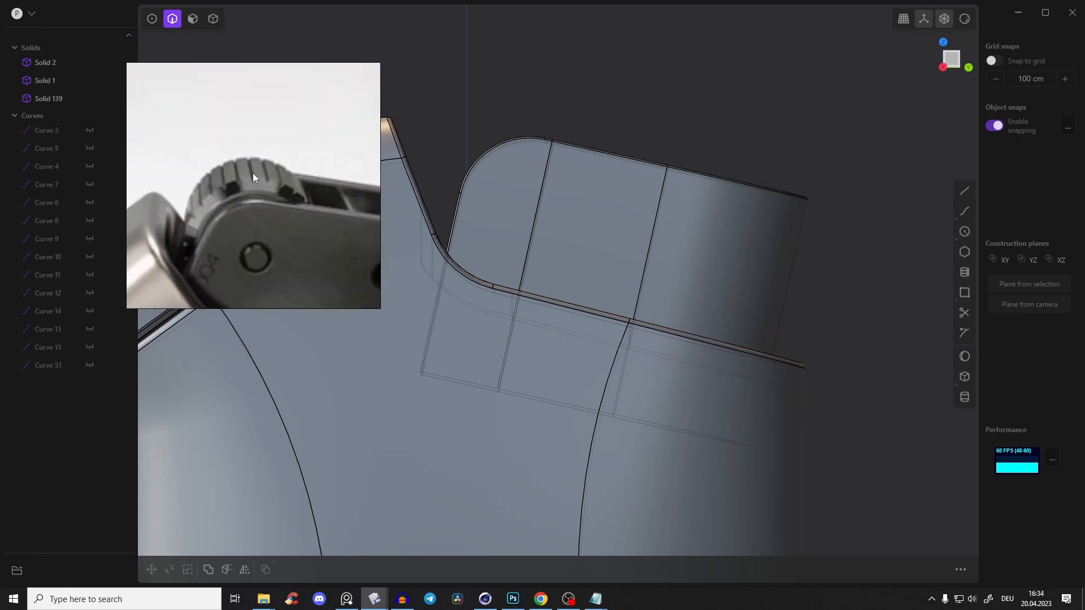
{"action": "scroll", "coordinate": [276, 171], "scroll_direction": "down", "scroll_amount": 4}
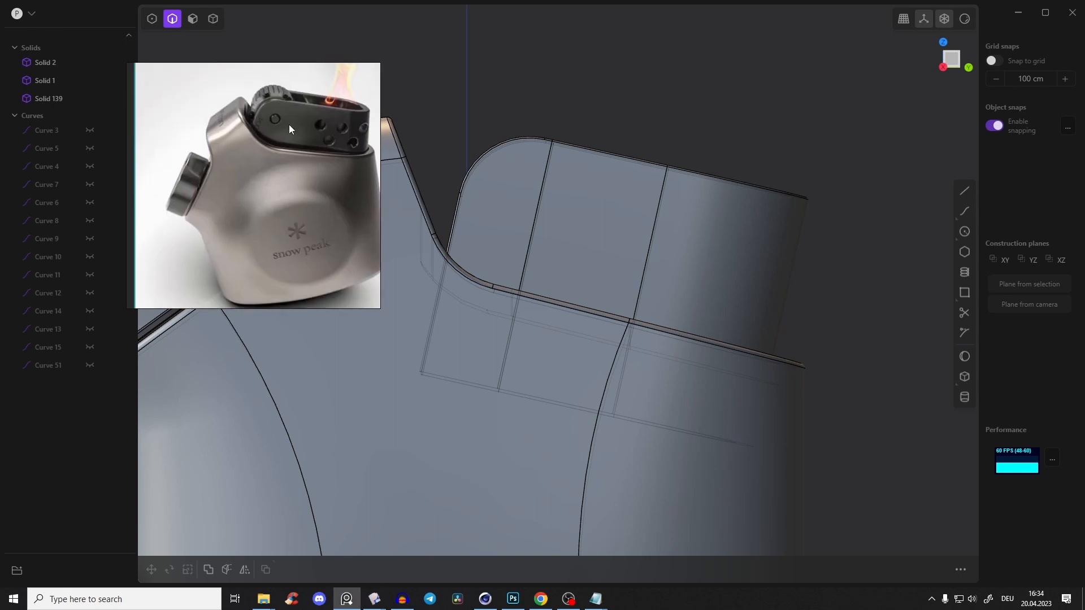
{"action": "left_click", "coordinate": [290, 120]}
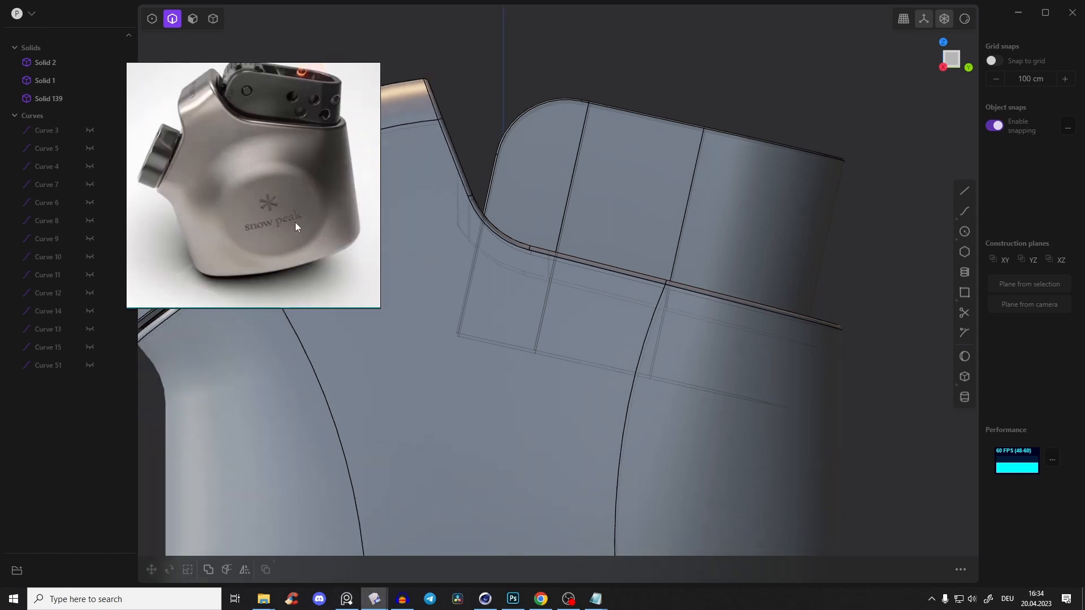
{"action": "right_click_drag", "start_coordinate": [637, 167], "coordinate": [618, 219]}
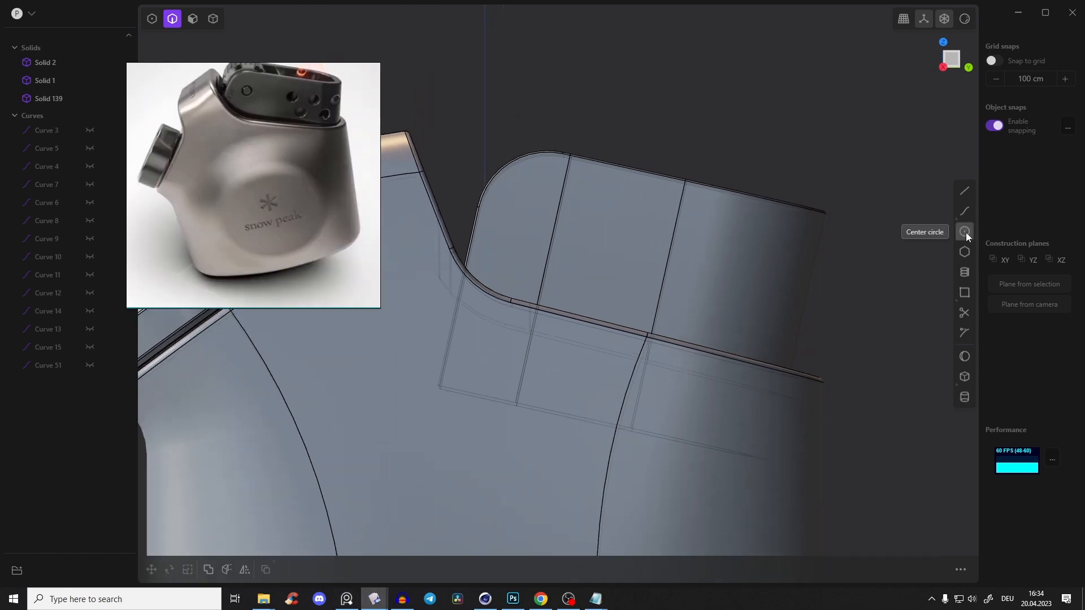
{"action": "left_click", "coordinate": [657, 247]}
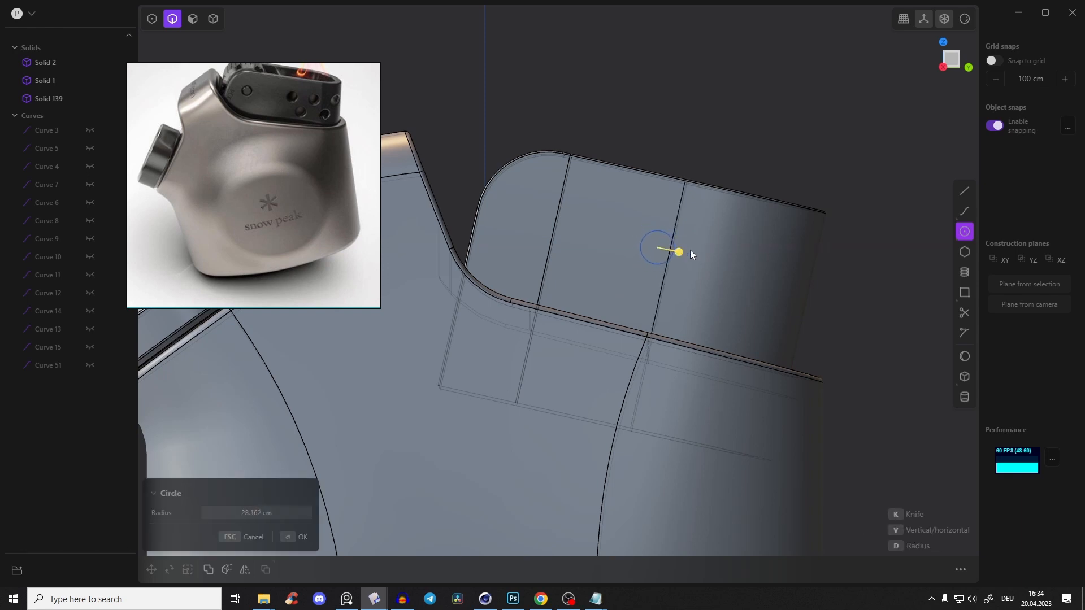
{"action": "left_click", "coordinate": [675, 249]}
{"action": "key", "text": "g"}
{"action": "key", "text": "g"}
Duplicate the circle twice along the insert's slope, offsetting the copies about 104 cm and 81 cm along Y, to form a row of three
{"action": "key", "text": "shift+d"}
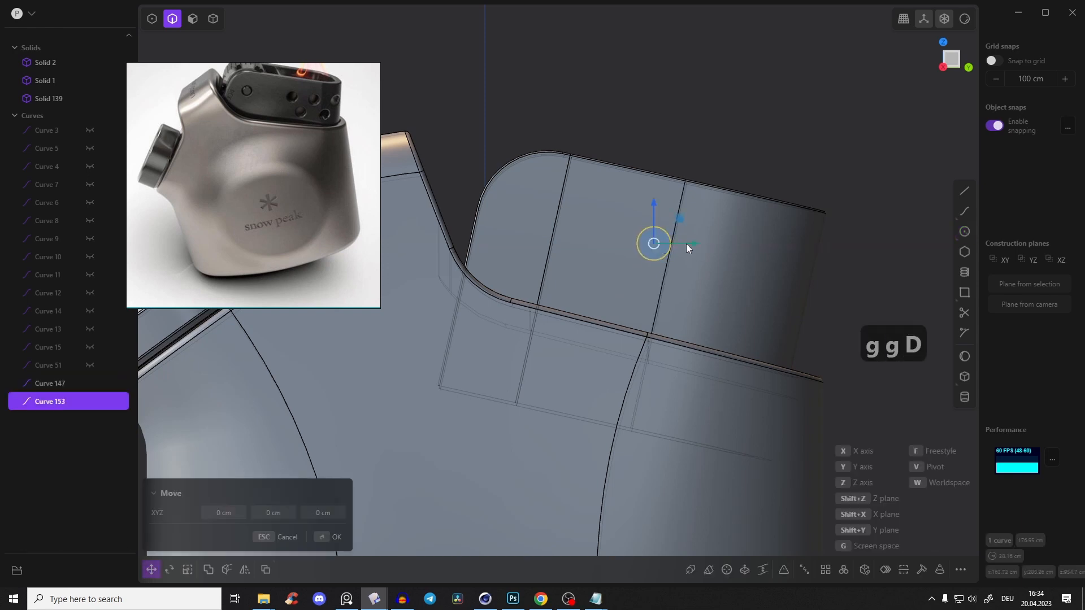
{"action": "key", "text": "g"}
{"action": "key", "text": "g"}
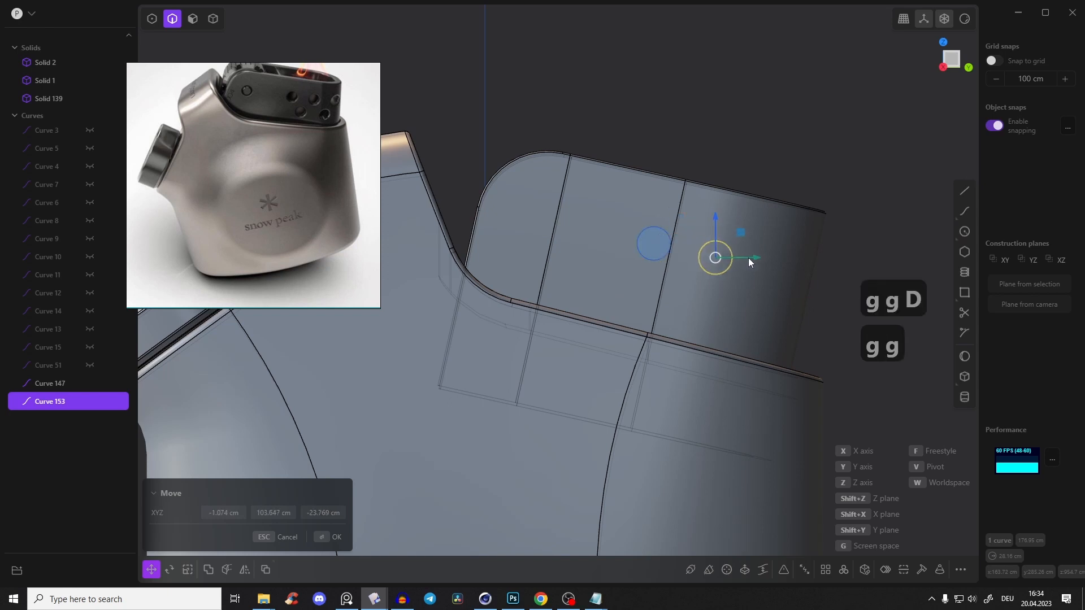
{"action": "left_click", "coordinate": [749, 258]}
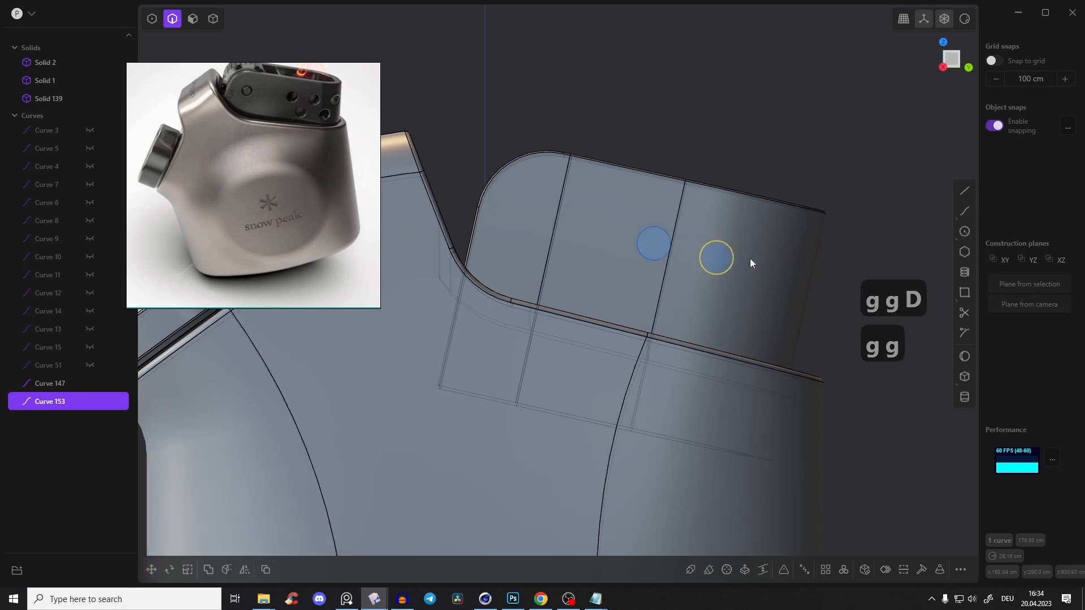
{"action": "key", "text": "shift+d"}
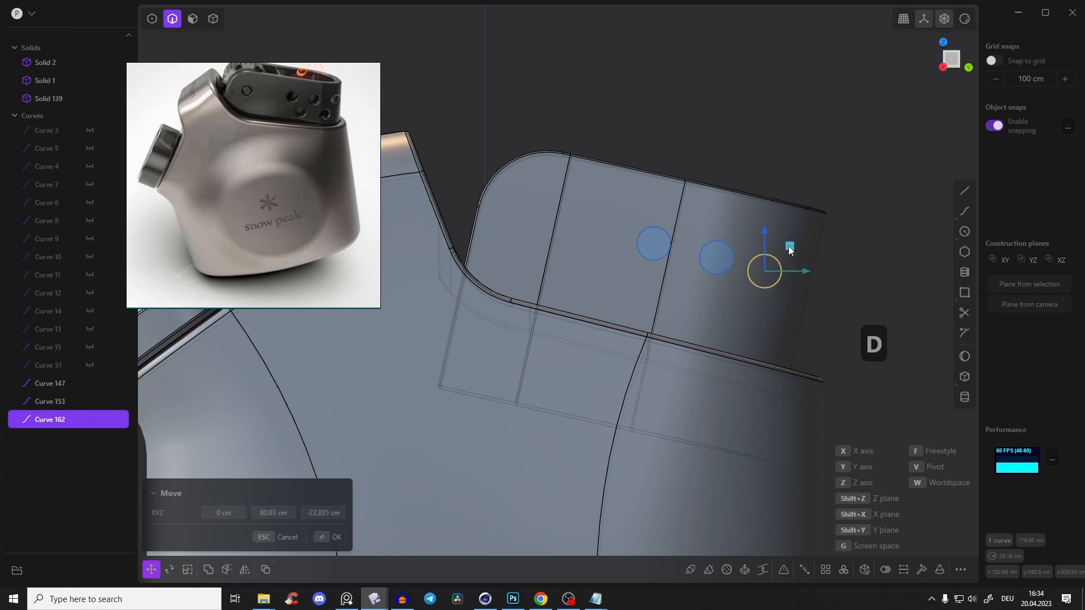
{"action": "left_click", "coordinate": [790, 251]}
Even out the row's spacing by moving the middle circle about -18 cm along Y and shifting the first circle slightly away from it
{"action": "left_click", "coordinate": [730, 252]}
{"action": "key", "text": "g"}
{"action": "key", "text": "g"}
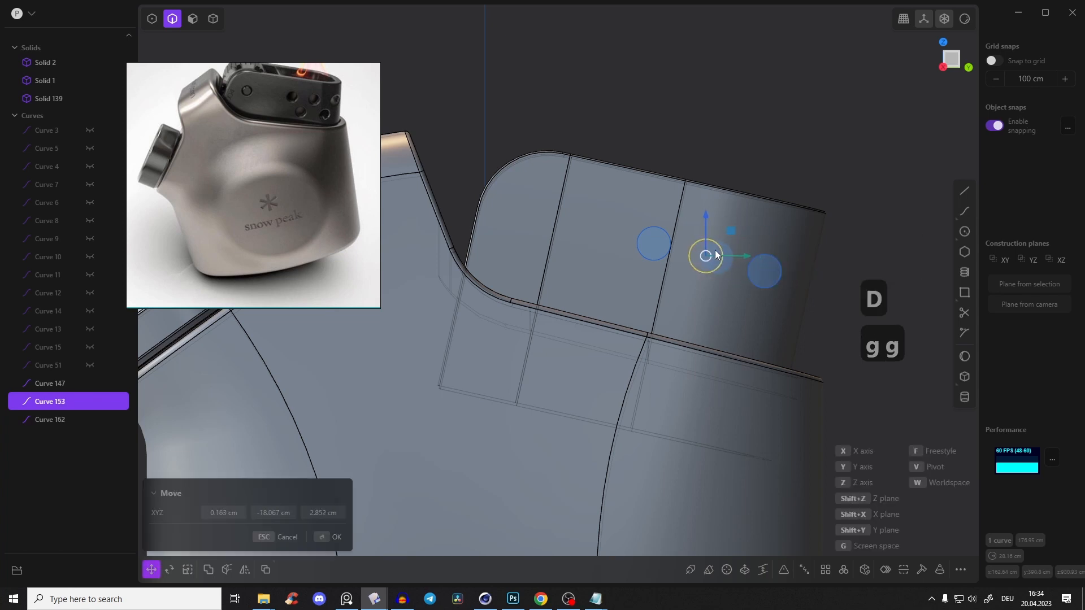
{"action": "left_click", "coordinate": [716, 253]}
{"action": "left_click", "coordinate": [669, 242]}
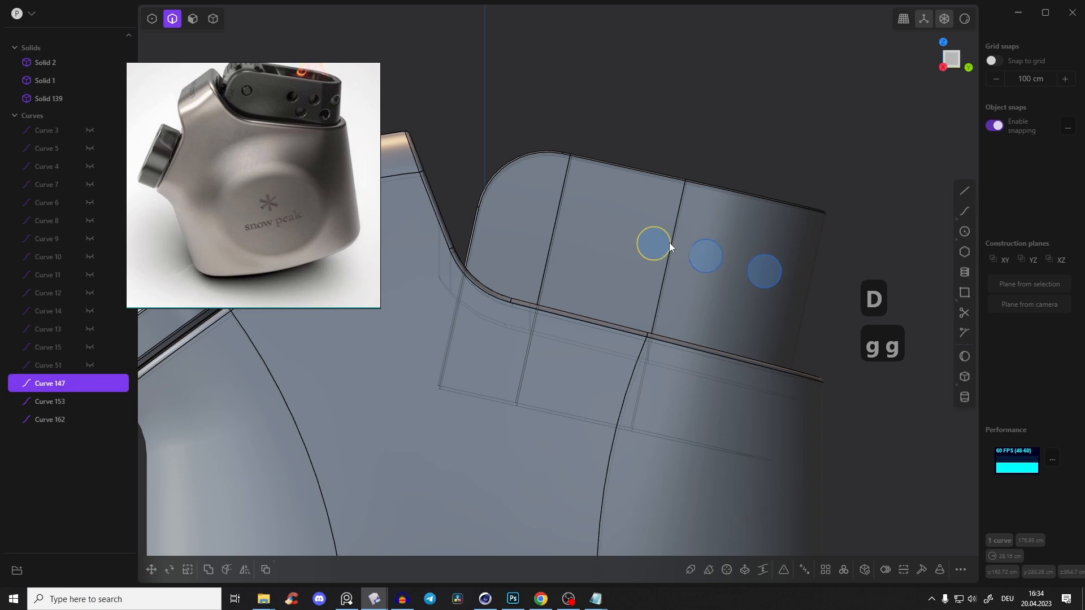
{"action": "key", "text": "g"}
{"action": "key", "text": "g"}
{"action": "left_click", "coordinate": [664, 238]}
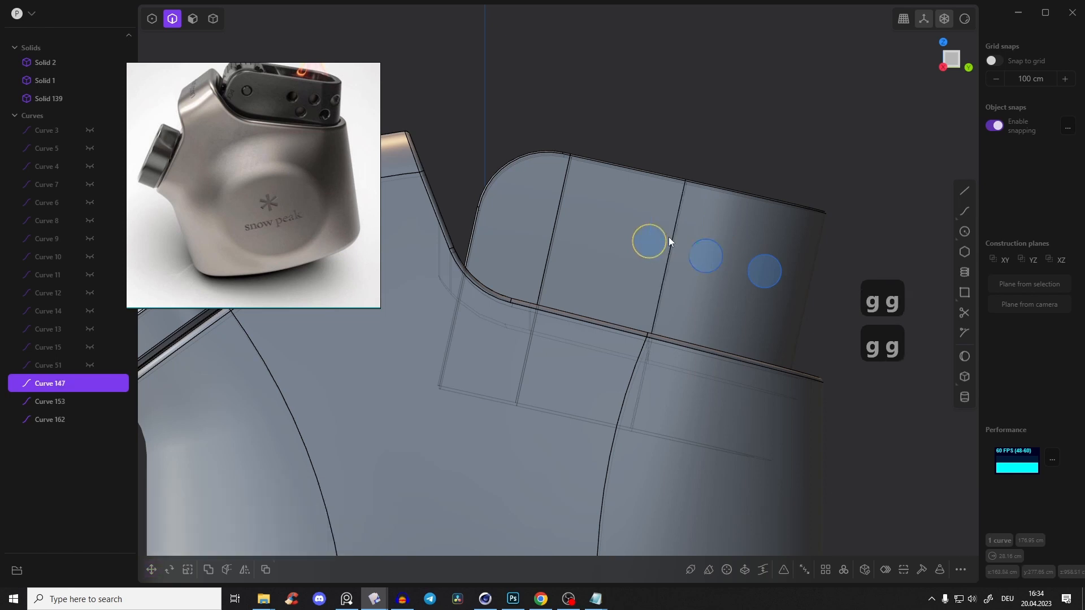
Duplicate the first circle and place the copy below the row, between the first and middle circles
{"action": "key", "text": "shift+d"}
{"action": "key", "text": "g"}
{"action": "key", "text": "g"}
{"action": "left_click", "coordinate": [688, 291]}
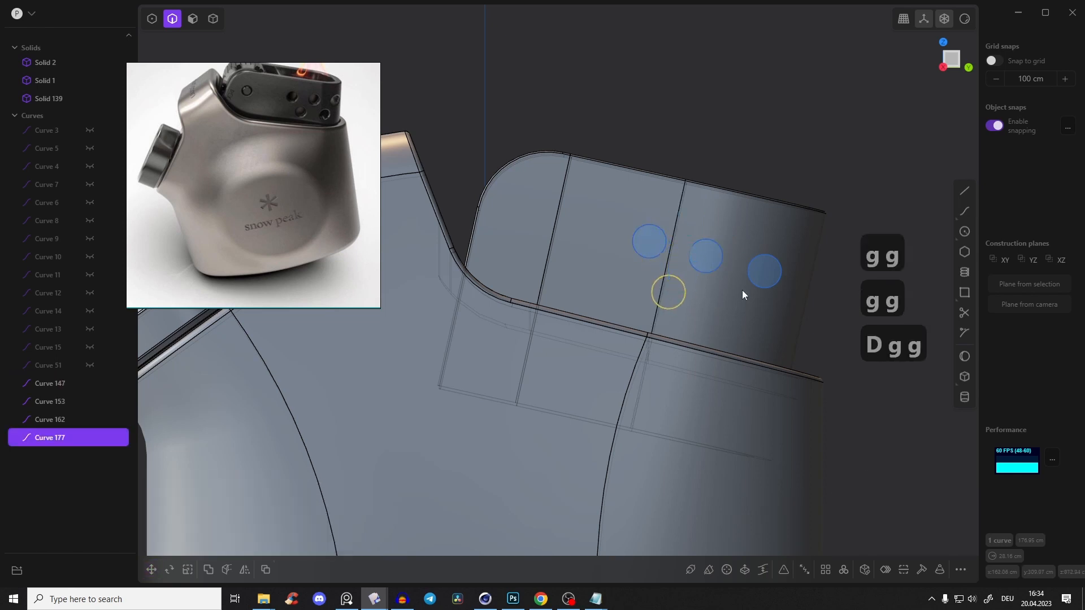
Duplicate the lower circle and place the copy about 95 cm further along Y, below and between the middle and last circles
{"action": "key", "text": "shift+d"}
{"action": "key", "text": "g"}
{"action": "key", "text": "g"}
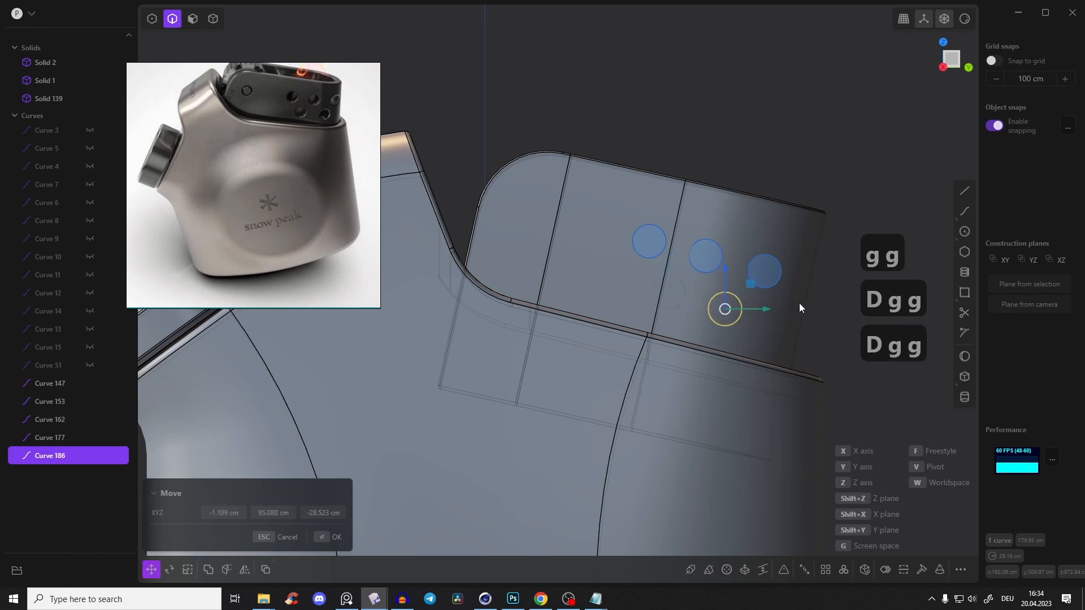
{"action": "left_click", "coordinate": [798, 300]}
Cut all five circles through the burner insert's walls and delete the leftover plugs together with the circles
{"action": "left_click", "coordinate": [653, 225]}
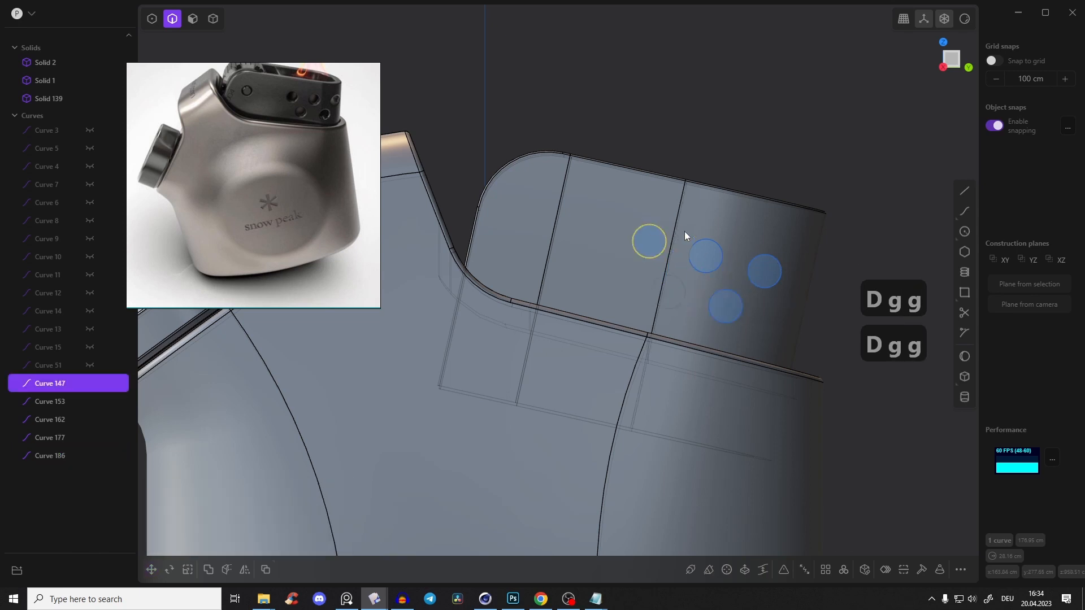
{"action": "left_click", "coordinate": [705, 255], "text": "shift"}
{"action": "middle_click_drag", "start_coordinate": [705, 255], "coordinate": [760, 303], "text": "shift"}
{"action": "middle_click_drag", "start_coordinate": [759, 302], "coordinate": [625, 225], "text": "shift"}
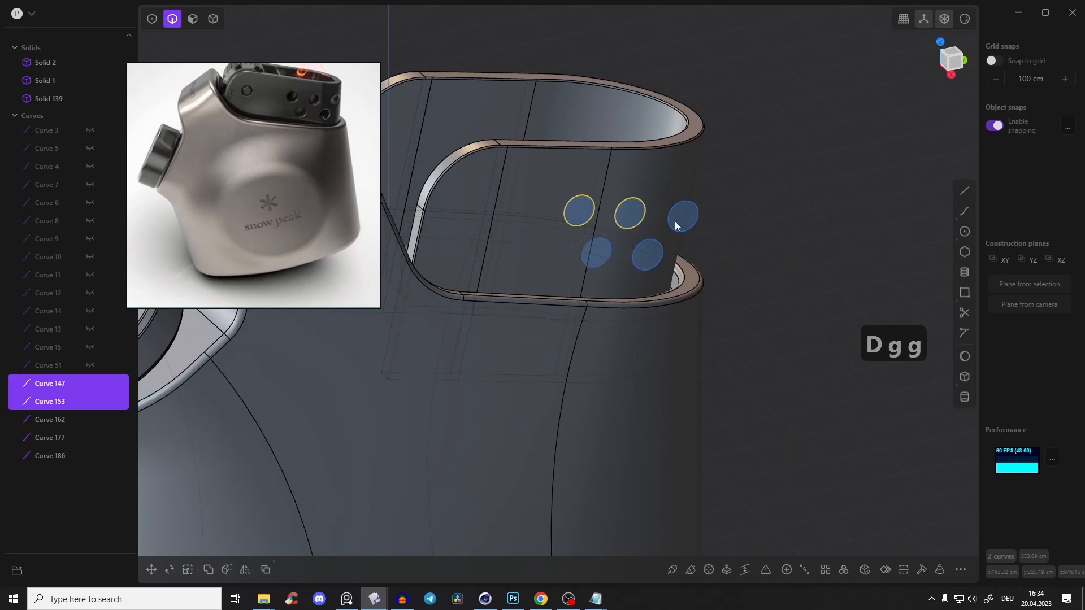
{"action": "left_click", "coordinate": [668, 220], "text": "shift"}
{"action": "left_click", "coordinate": [612, 243], "text": "shift"}
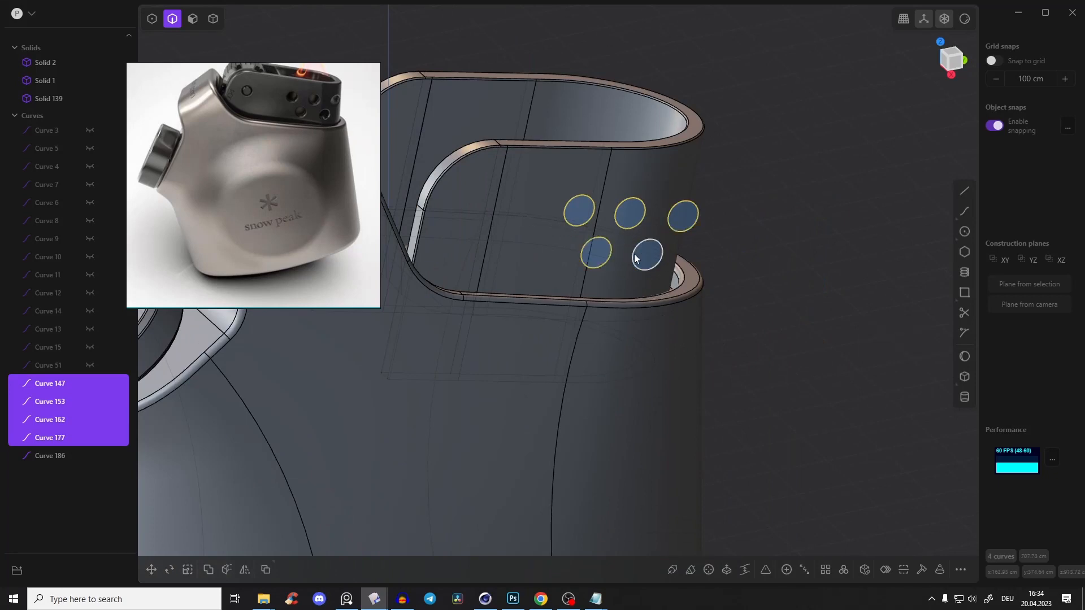
{"action": "left_click", "coordinate": [637, 254], "text": "shift"}
{"action": "key", "text": "c"}
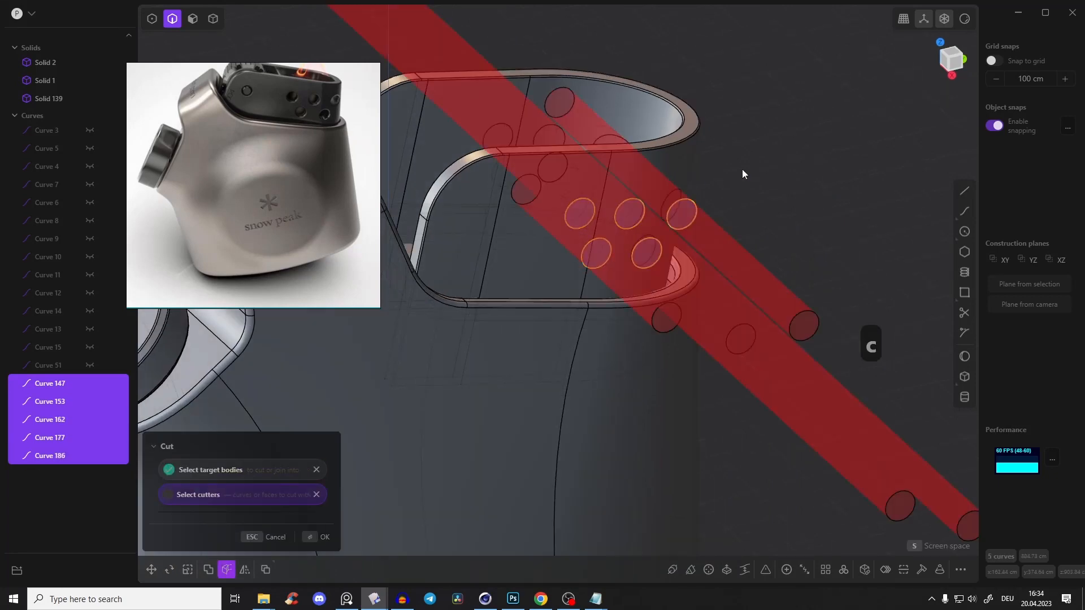
{"action": "key", "text": "Return"}
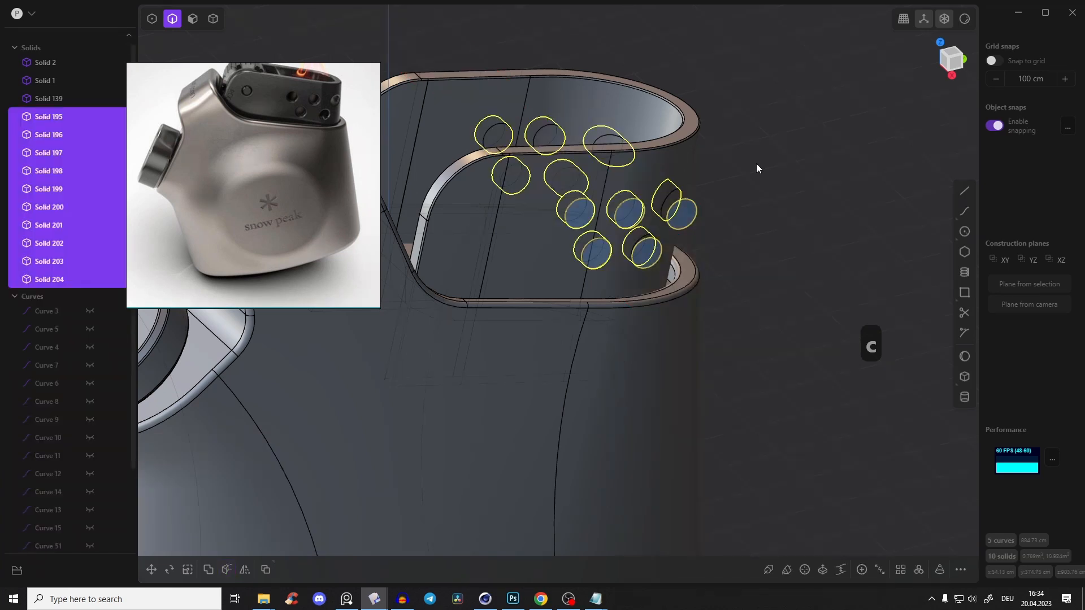
{"action": "key", "text": "x"}
{"action": "middle_click_drag", "start_coordinate": [752, 164], "coordinate": [648, 235]}
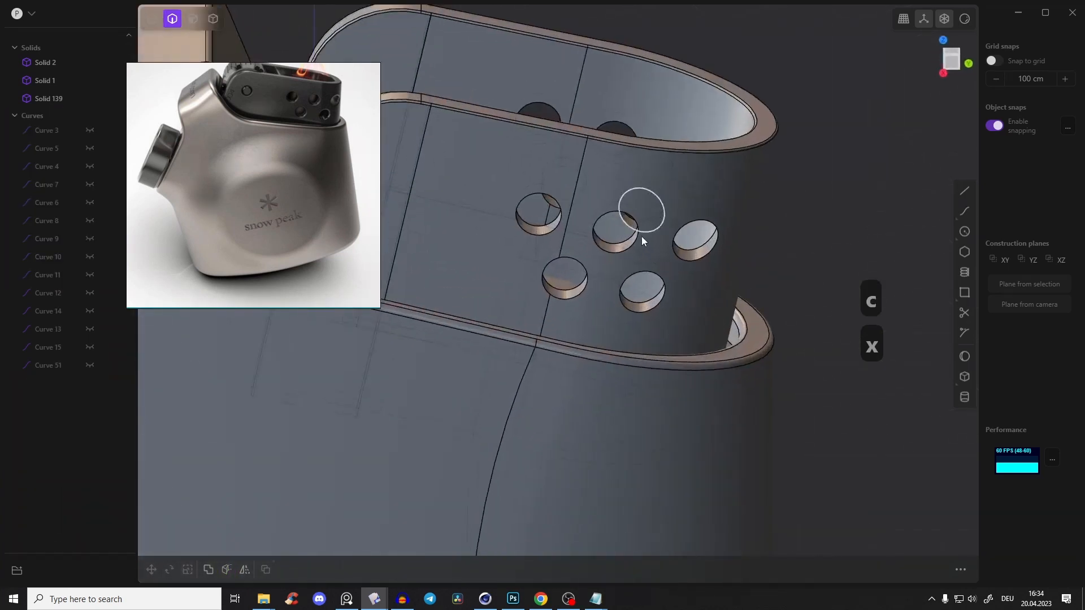
Add a small bevel to the outer edges of the five vent holes in the insert's side wall
{"action": "key", "text": "alt+z"}
{"action": "left_click", "coordinate": [633, 246]}
{"action": "left_click", "coordinate": [626, 241]}
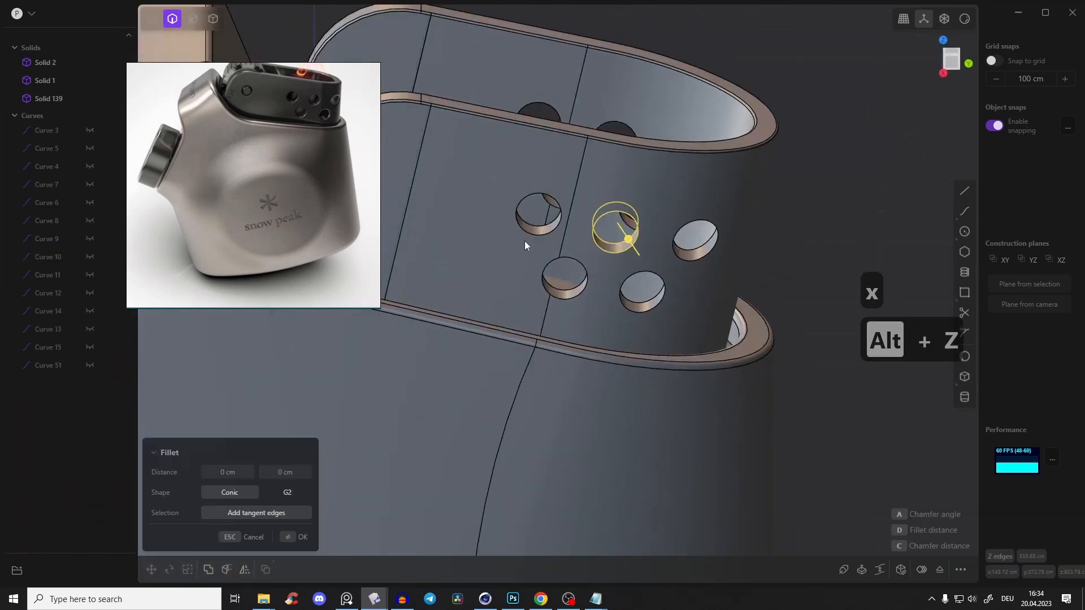
{"action": "left_click", "coordinate": [543, 229]}
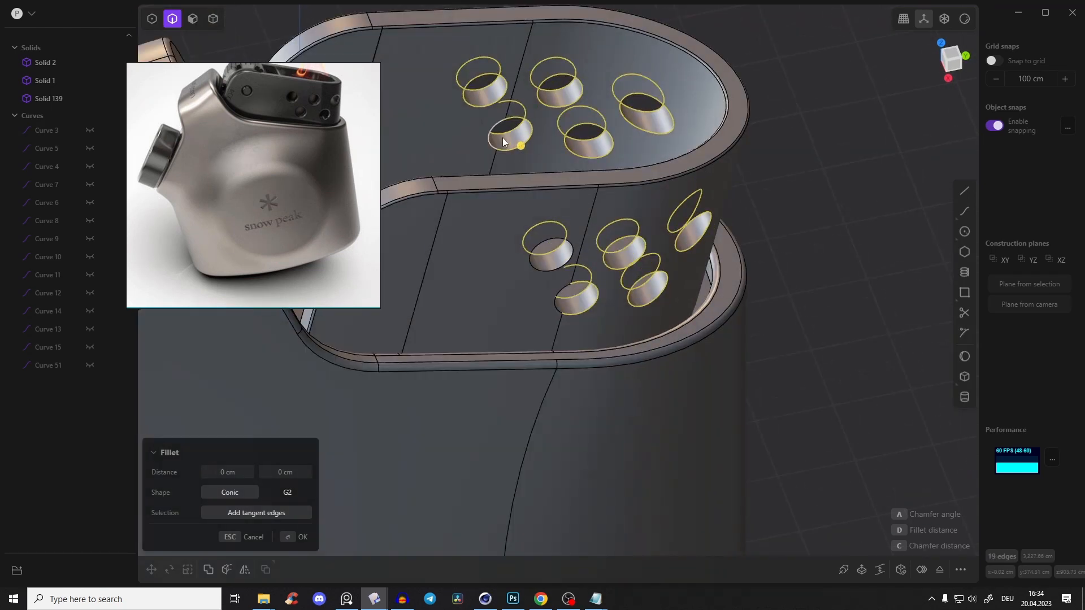
{"action": "left_click_drag", "start_coordinate": [526, 141], "coordinate": [520, 148]}
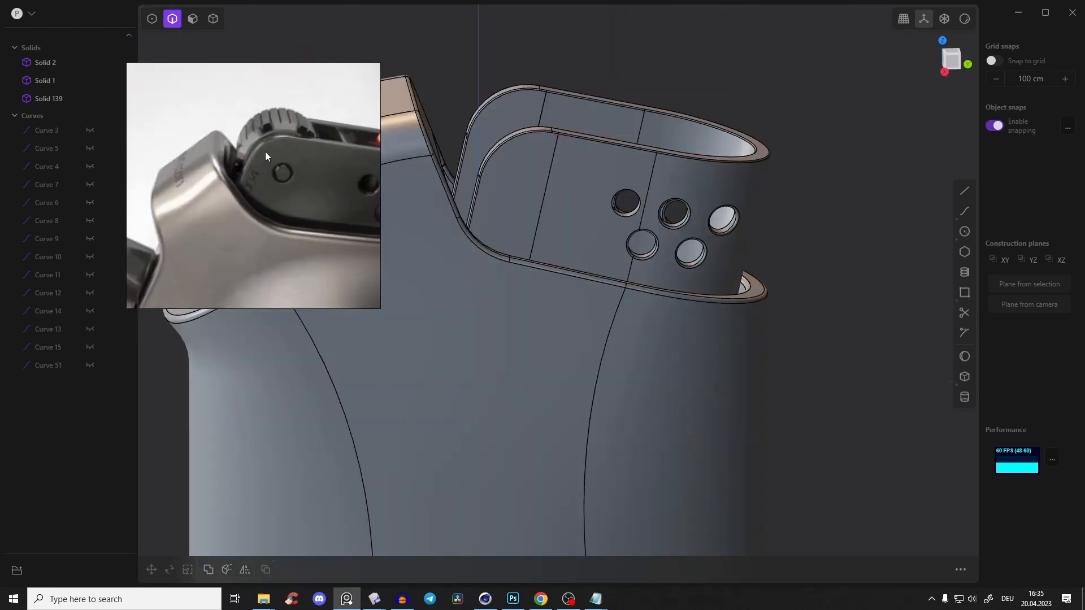
Draw a center circle with a radius of about 122 cm around the insert's rounded end in the right view and nudge it into place
{"action": "left_click", "coordinate": [575, 603]}
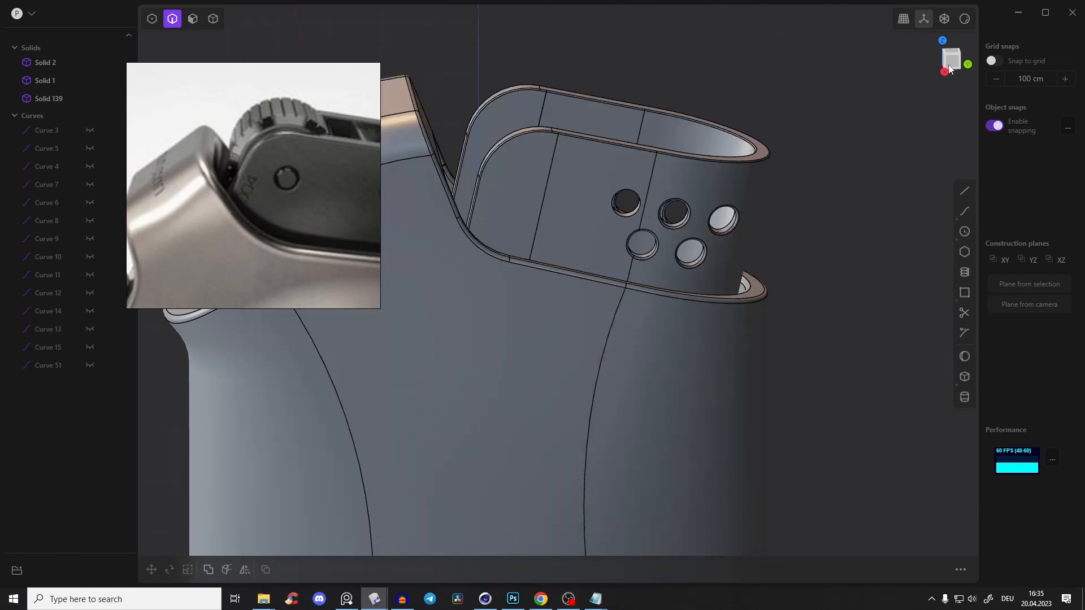
{"action": "left_click", "coordinate": [950, 68]}
{"action": "left_click", "coordinate": [965, 232]}
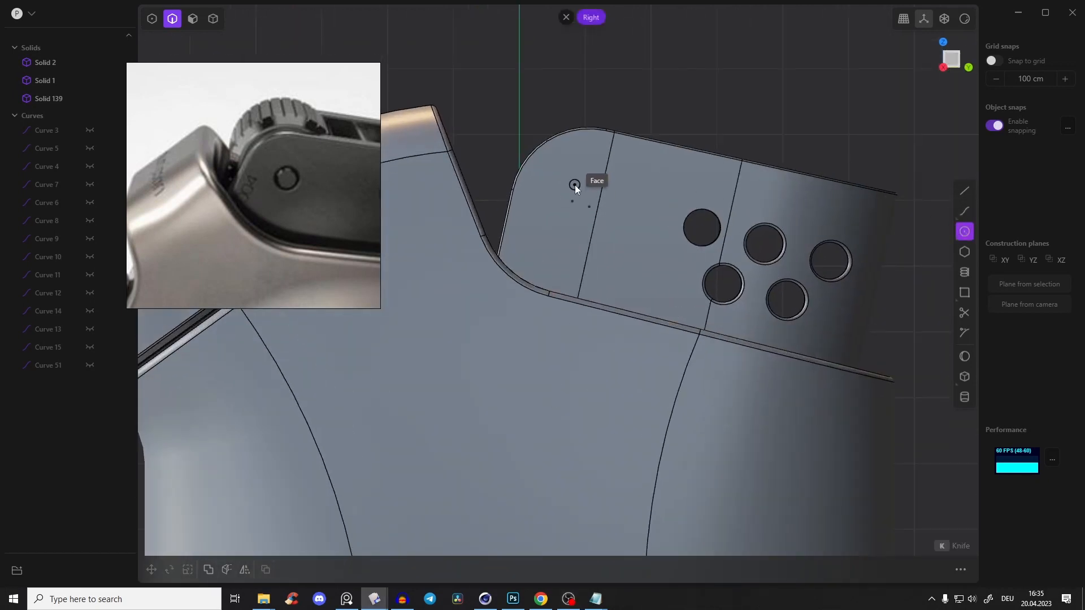
{"action": "left_click", "coordinate": [575, 184]}
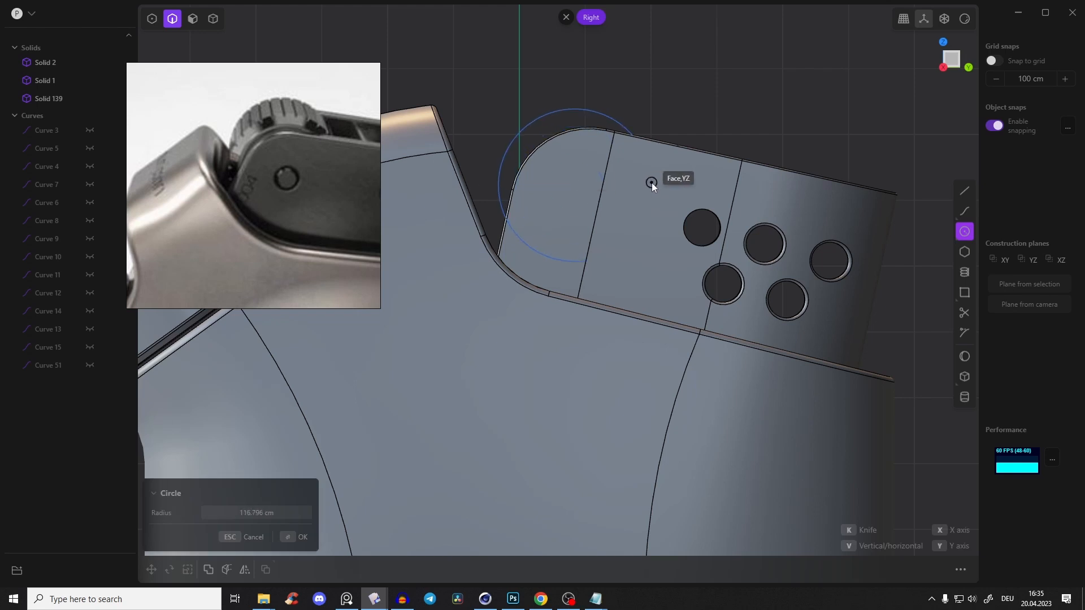
{"action": "left_click", "coordinate": [655, 181]}
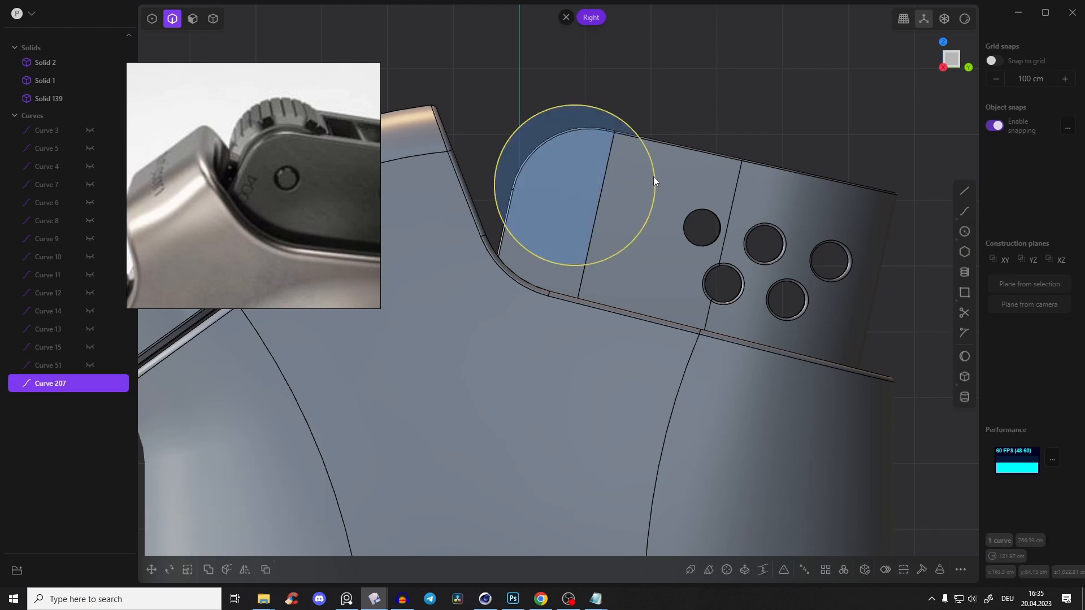
{"action": "key", "text": "g"}
Move the wheel circle about -30 cm along X to the inner side of the insert's wall
{"action": "key", "text": "g"}
{"action": "left_click", "coordinate": [642, 161]}
{"action": "middle_click_drag", "start_coordinate": [641, 164], "coordinate": [520, 343]}
{"action": "key", "text": "g"}
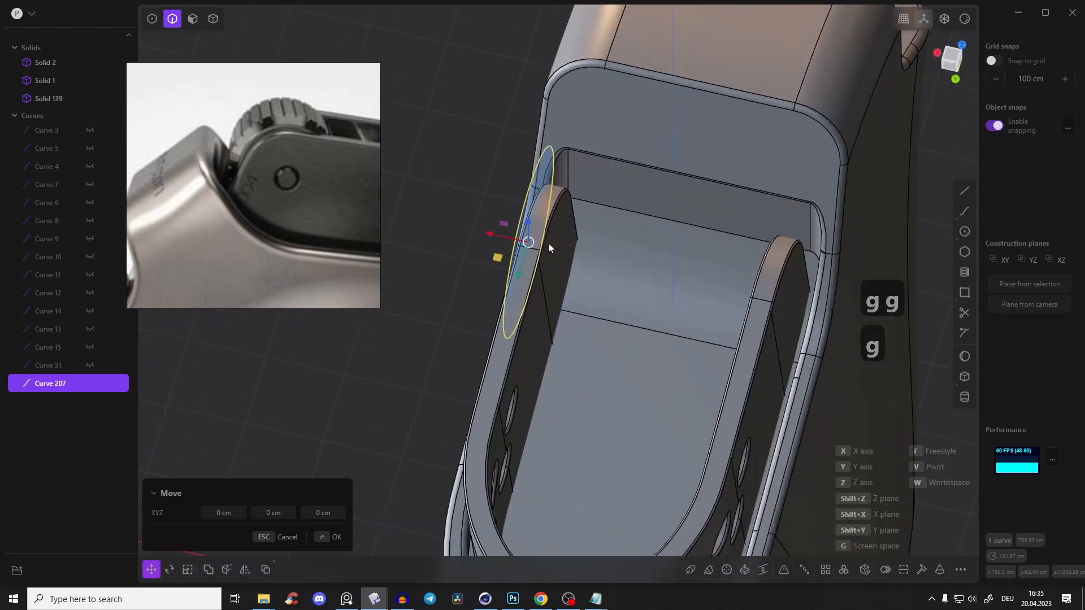
{"action": "left_click_drag", "start_coordinate": [496, 237], "coordinate": [563, 248]}
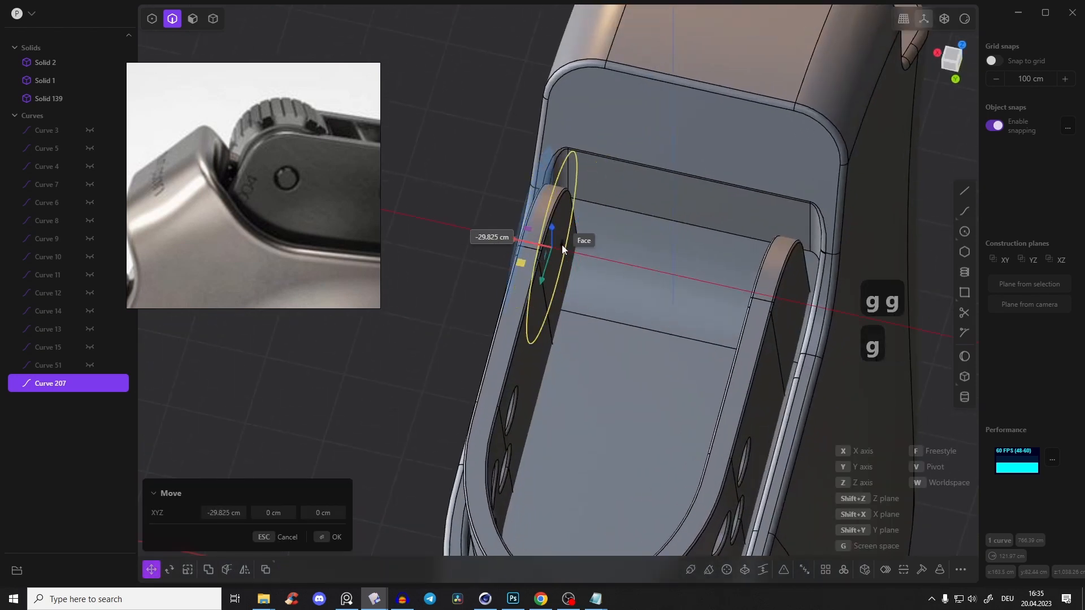
{"action": "left_click", "coordinate": [562, 245]}
{"action": "middle_click_drag", "start_coordinate": [562, 246], "coordinate": [560, 219]}
Extrude the circle across to the opposite insert wall as the striker wheel's cylinder and delete the leftover circle
{"action": "key", "text": "e"}
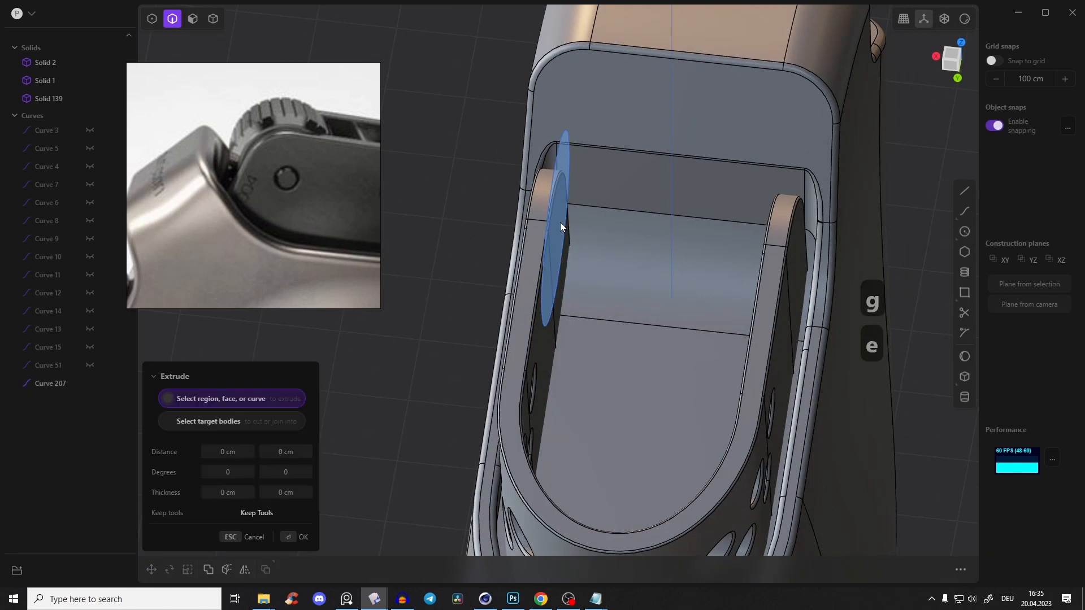
{"action": "key", "text": "3"}
{"action": "middle_click_drag", "start_coordinate": [555, 232], "coordinate": [781, 228]}
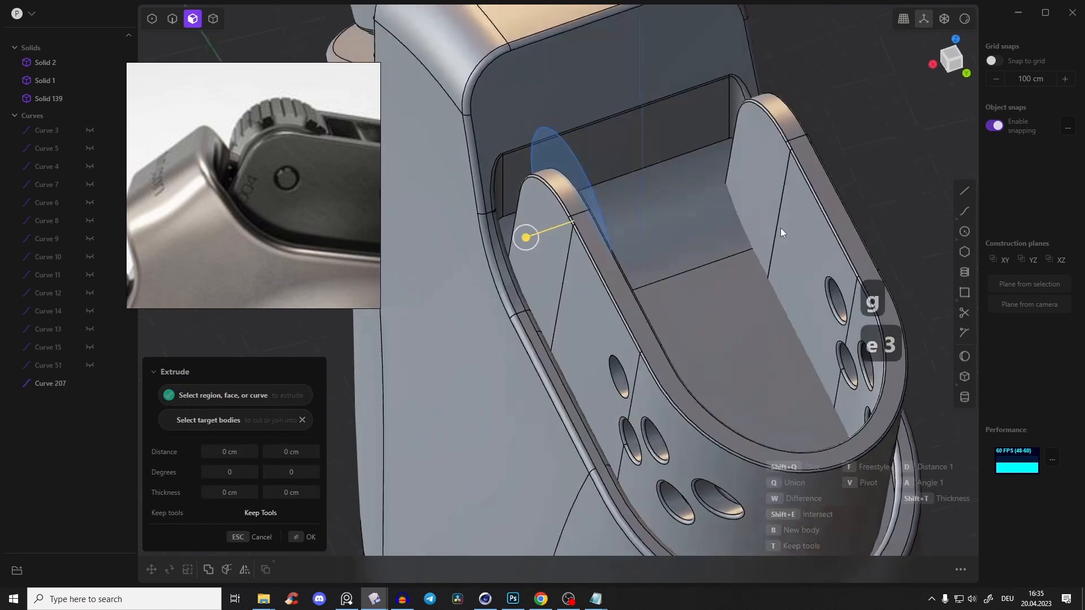
{"action": "left_click_drag", "start_coordinate": [520, 232], "coordinate": [751, 179]}
{"action": "left_click", "coordinate": [751, 174]}
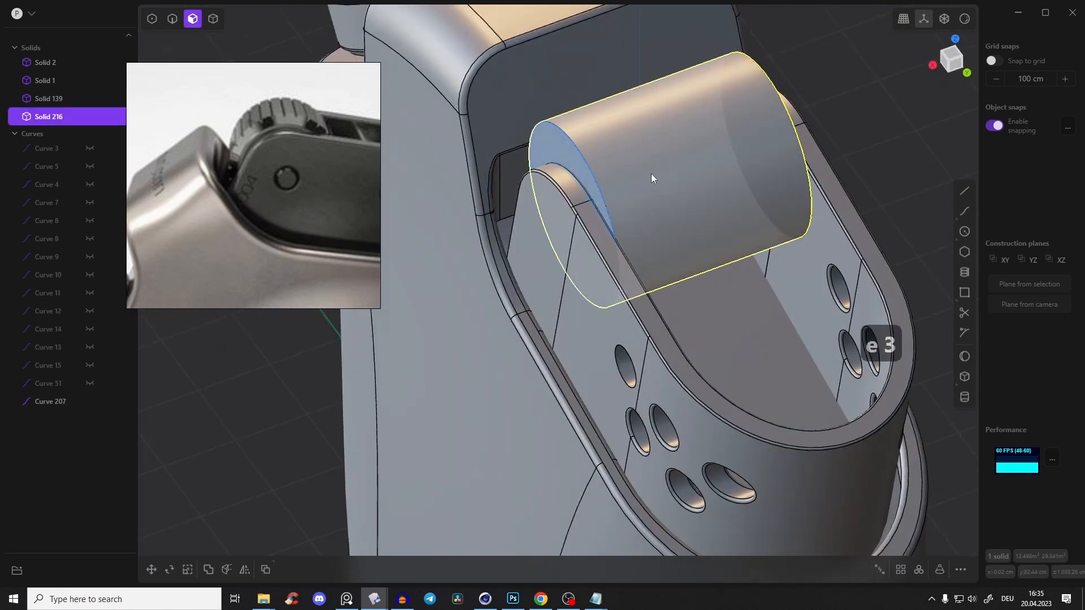
{"action": "key", "text": "2"}
{"action": "key", "text": "x"}
Chamfer both end edges of the wheel cylinder by about 17 cm
{"action": "left_click", "coordinate": [595, 168]}
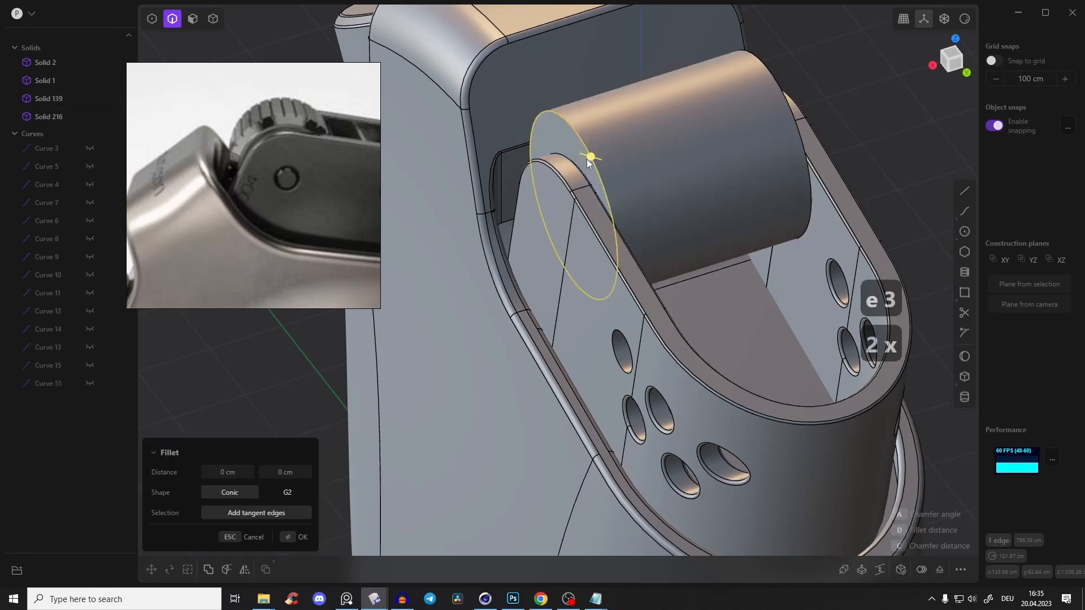
{"action": "left_click", "coordinate": [781, 100]}
{"action": "left_click_drag", "start_coordinate": [782, 100], "coordinate": [775, 105]}
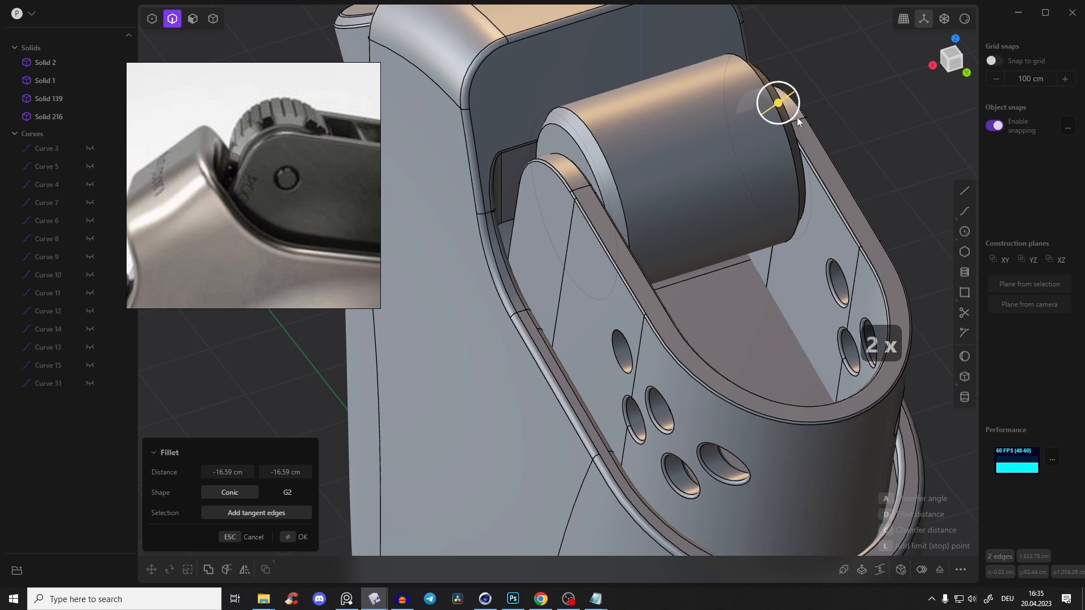
{"action": "left_click_drag", "start_coordinate": [793, 116], "coordinate": [779, 104]}
{"action": "key", "text": "Return"}
{"action": "middle_click_drag", "start_coordinate": [809, 131], "coordinate": [808, 86]}
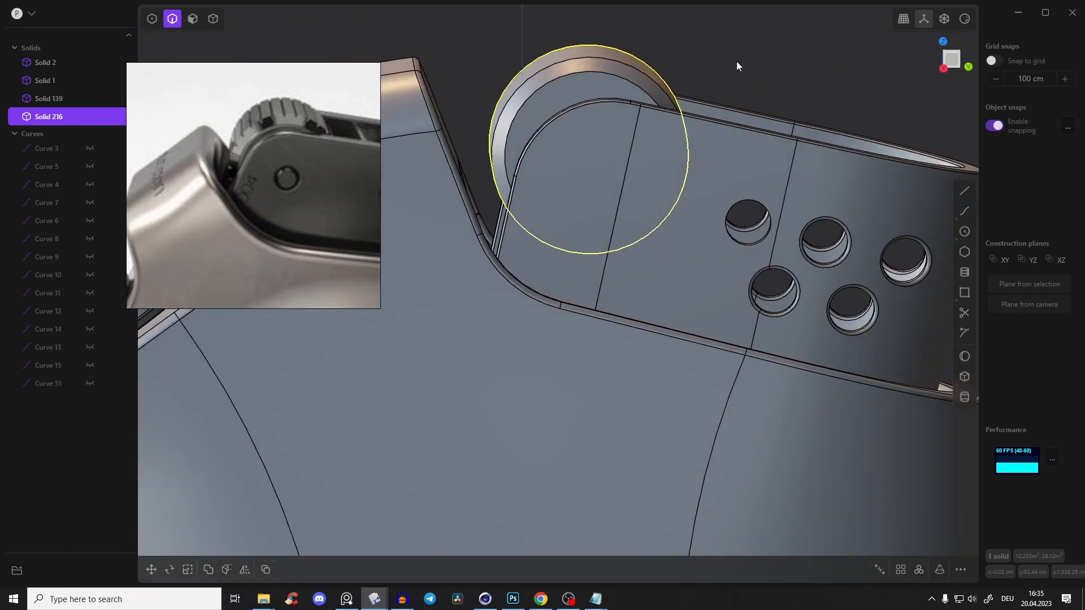
{"action": "left_click", "coordinate": [737, 62]}
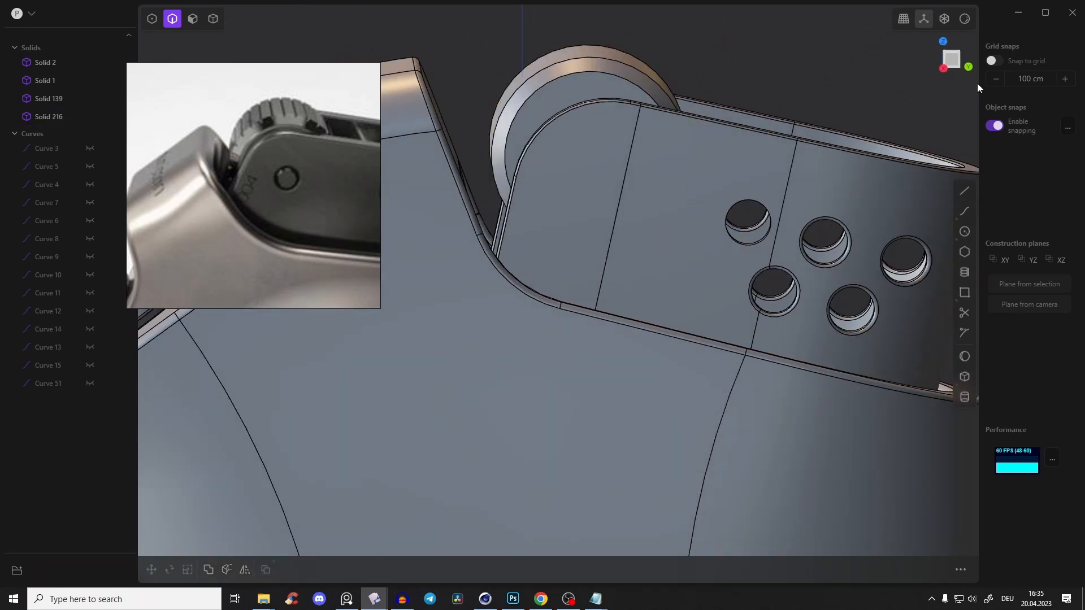
Draw a thin upright center rectangle over the top of the wheel's rim in the right view
{"action": "left_click", "coordinate": [954, 63]}
{"action": "scroll", "coordinate": [656, 219], "scroll_direction": "up", "scroll_amount": 6}
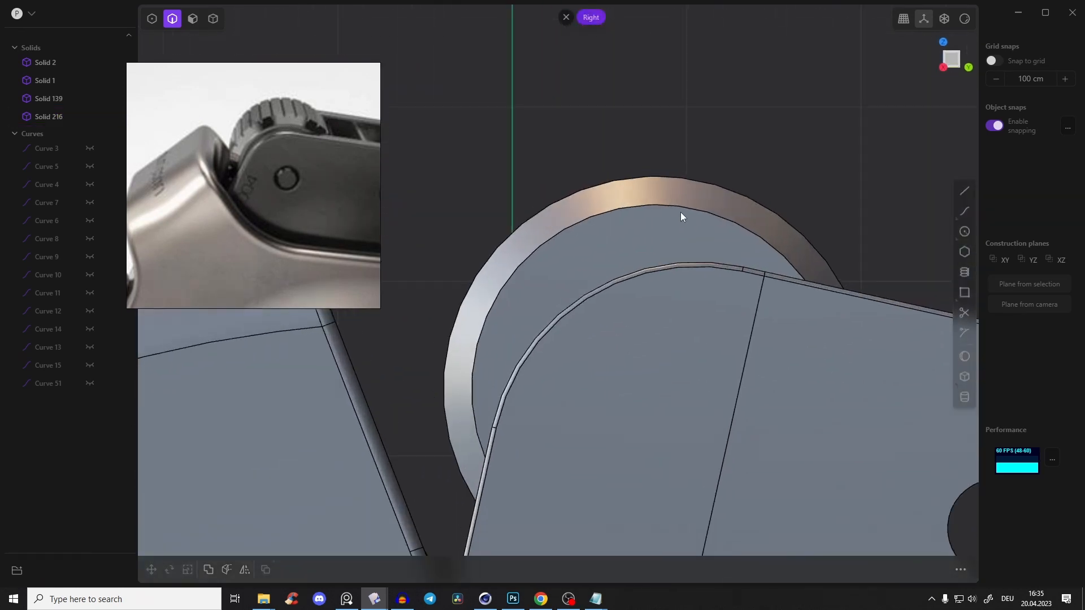
{"action": "key", "text": "alt+z"}
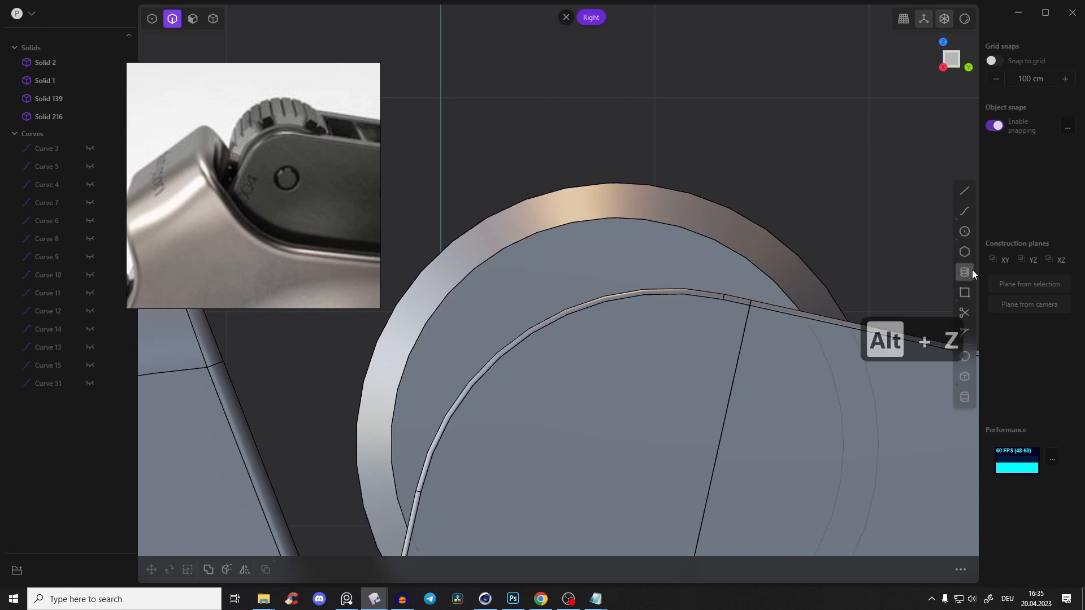
{"action": "left_click", "coordinate": [964, 292]}
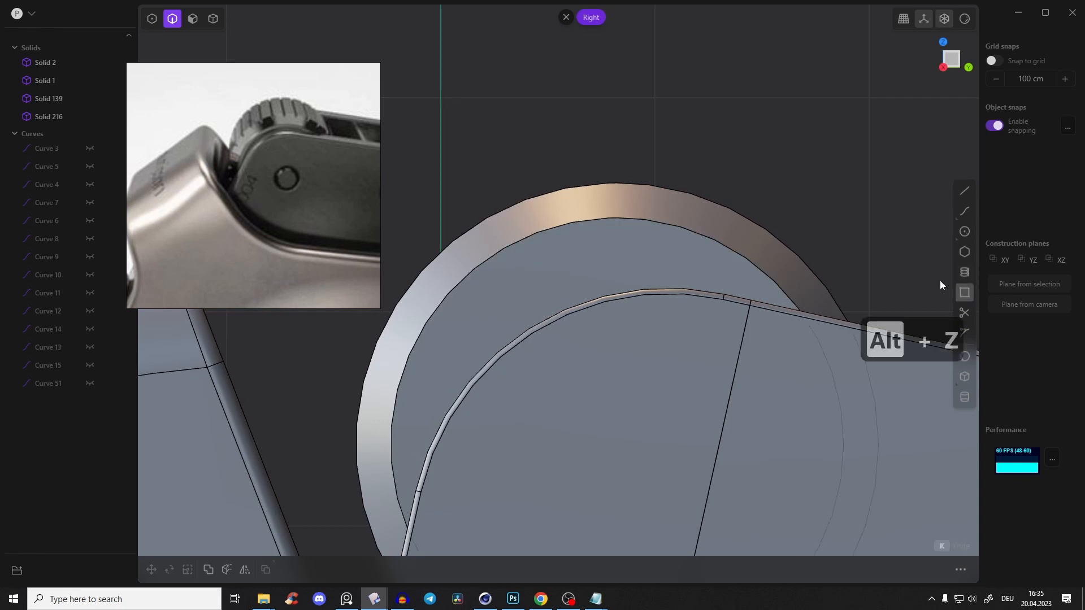
{"action": "left_click", "coordinate": [615, 201]}
{"action": "key", "text": "Tab"}
{"action": "left_click", "coordinate": [622, 151]}
{"action": "scroll", "coordinate": [619, 183], "scroll_direction": "up", "scroll_amount": 5}
Move the rectangle about 28 cm up along Z so it only slightly overlaps the wheel's rim, and round its corners slightly
{"action": "key", "text": "g"}
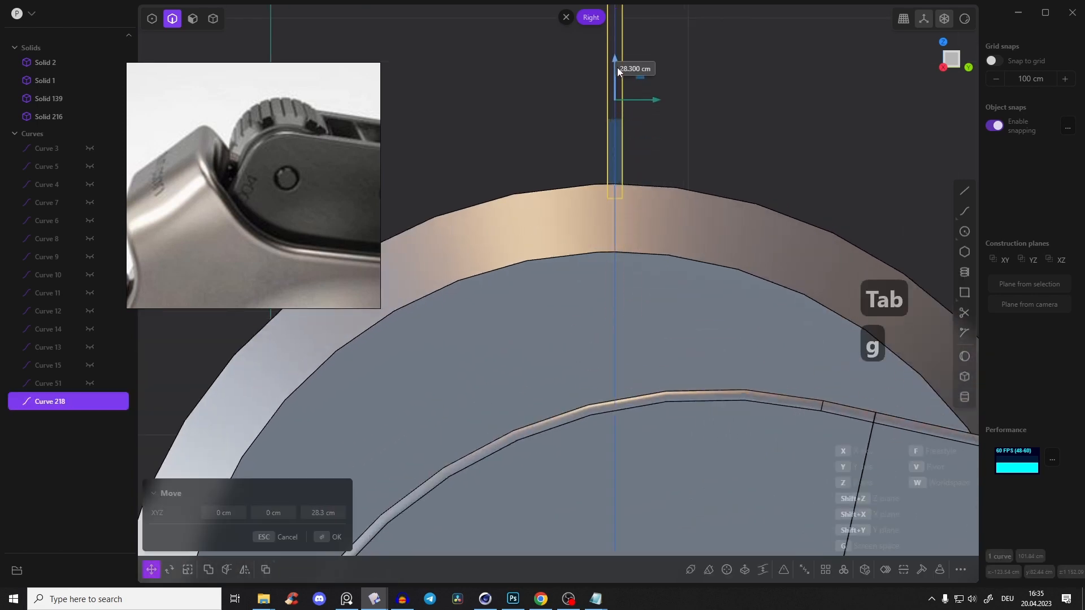
{"action": "left_click", "coordinate": [661, 87]}
{"action": "key", "text": "b"}
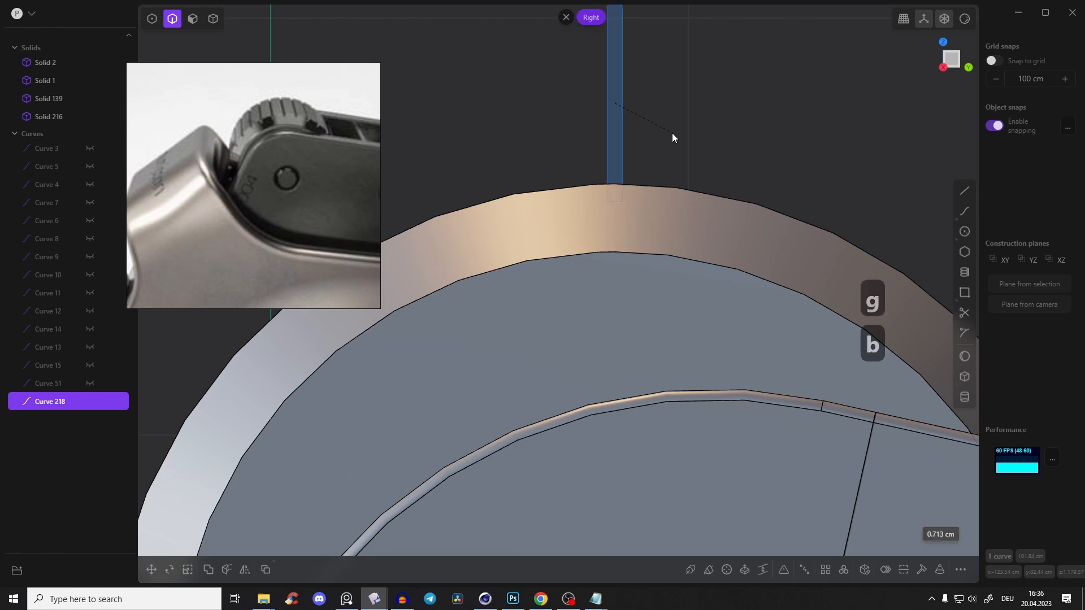
{"action": "scroll", "coordinate": [673, 134], "scroll_direction": "down", "scroll_amount": 5}
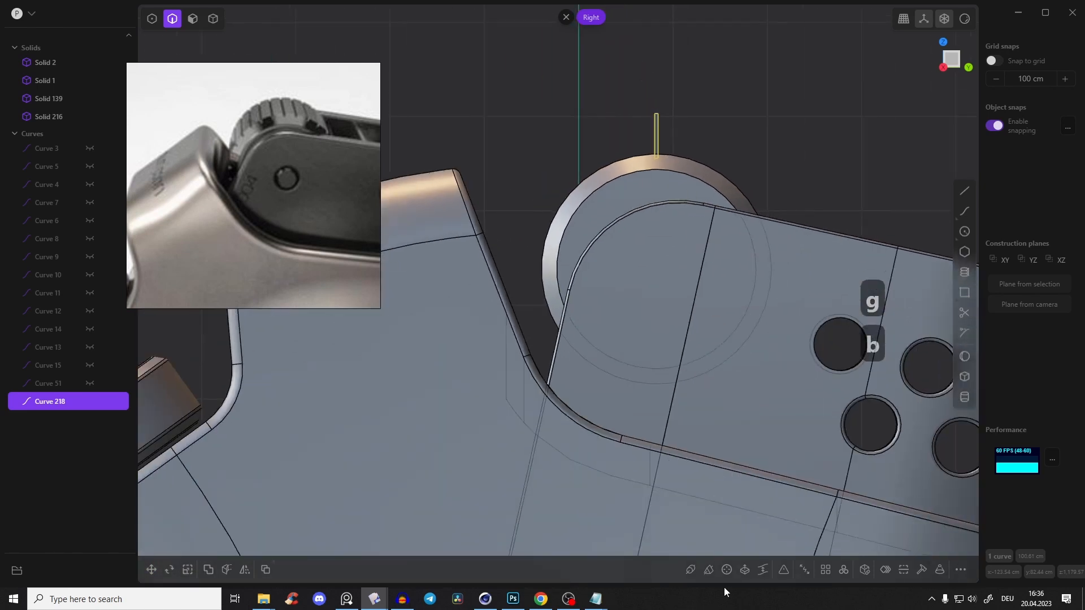
Create a 360-degree radial array of 26 rectangles around the wheel's center
{"action": "left_click", "coordinate": [842, 574]}
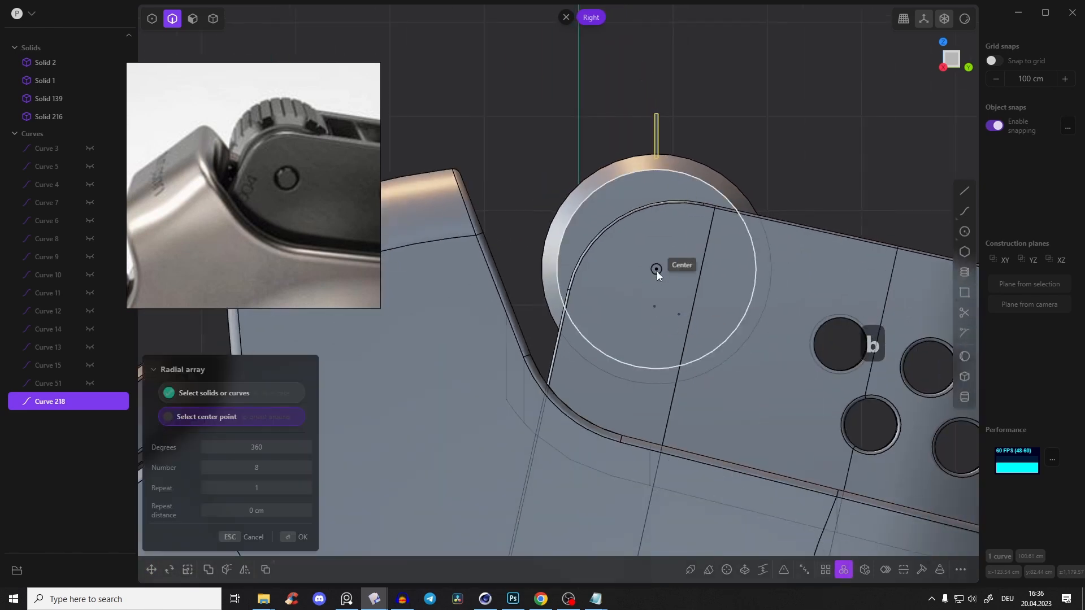
{"action": "left_click", "coordinate": [656, 270]}
{"action": "left_click_drag", "start_coordinate": [266, 468], "coordinate": [308, 469]}
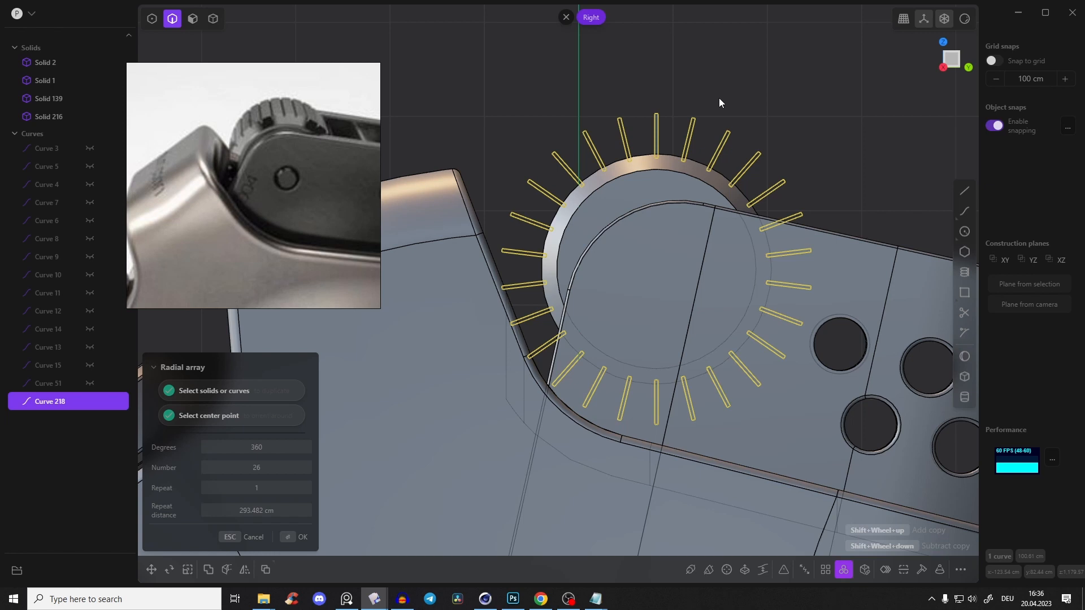
{"action": "key", "text": "Return"}
Cut the 26 rectangles through the wheel as grip grooves and delete the leftover slivers and curves
{"action": "right_click_drag", "start_coordinate": [713, 105], "coordinate": [643, 144]}
{"action": "key", "text": "c"}
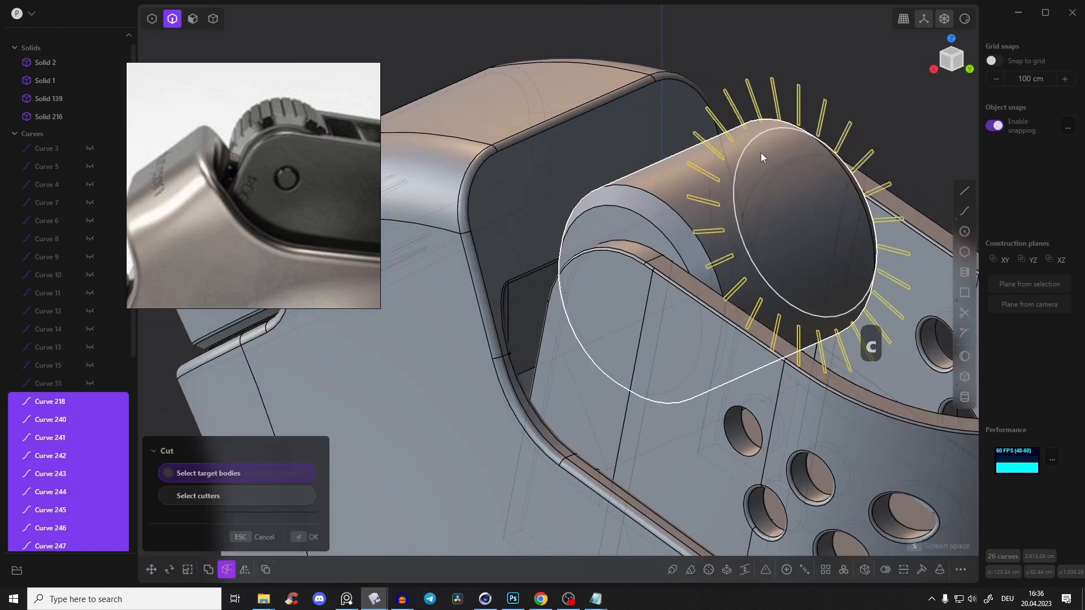
{"action": "left_click", "coordinate": [671, 172]}
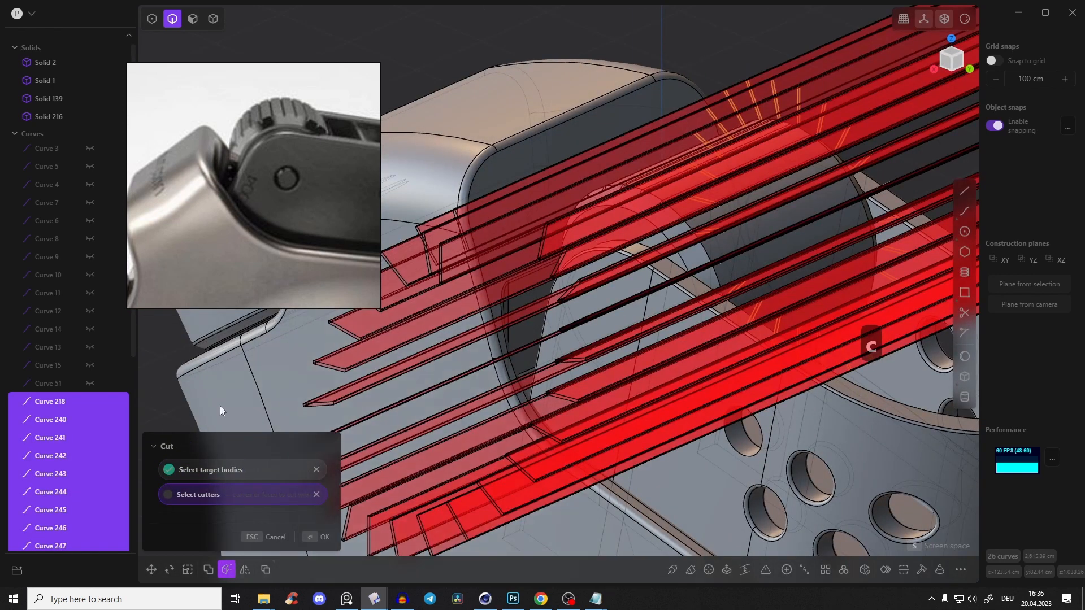
{"action": "right_click", "coordinate": [714, 69]}
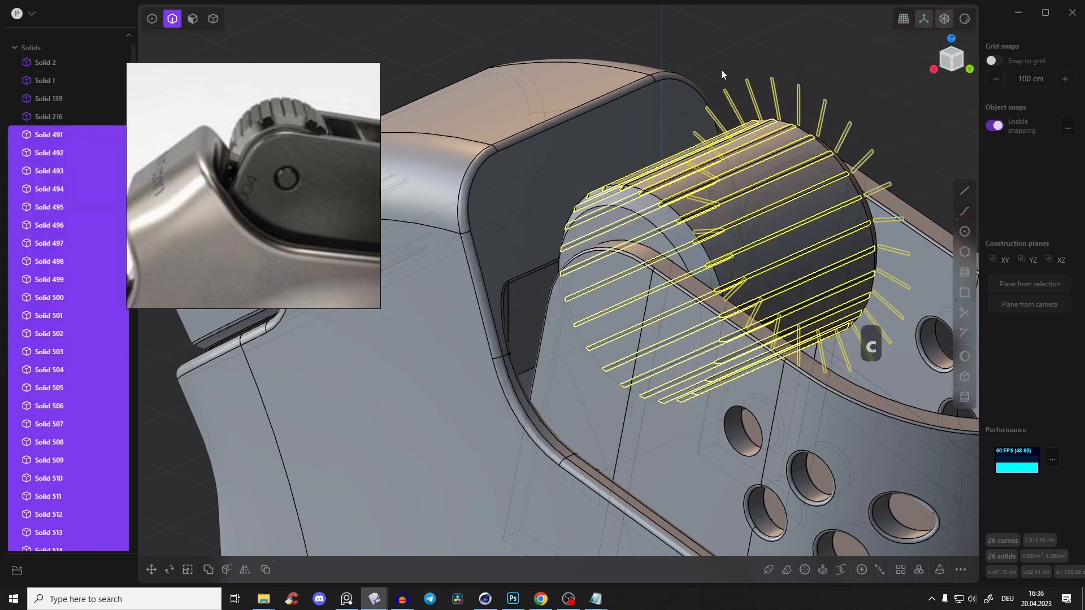
{"action": "key", "text": "x"}
{"action": "mouse_move", "coordinate": [727, 77]}
{"action": "middle_mouse_down"}
{"action": "mouse_move", "coordinate": [757, 121]}
{"action": "mouse_move", "coordinate": [771, 113]}
{"action": "mouse_move", "coordinate": [762, 124]}
{"action": "mouse_move", "coordinate": [776, 151]}
{"action": "mouse_move", "coordinate": [760, 171]}
{"action": "middle_mouse_up"}
{"action": "key", "text": "alt+z"}
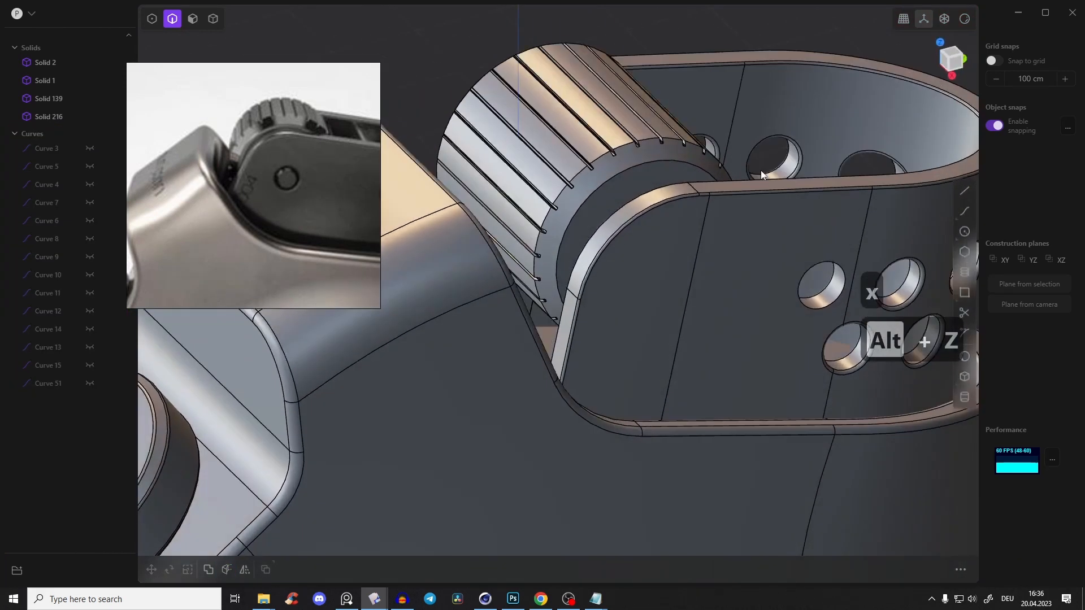
Fillet the side rim edge of the striker wheel with a small radius
{"action": "scroll", "coordinate": [760, 172], "scroll_direction": "up", "scroll_amount": 3}
{"action": "left_click", "coordinate": [592, 167]}
{"action": "key", "text": "f"}
{"action": "middle_click_drag", "start_coordinate": [572, 155], "coordinate": [514, 200]}
{"action": "left_click", "coordinate": [514, 200]}
{"action": "left_click_drag", "start_coordinate": [513, 200], "coordinate": [517, 202]}
{"action": "middle_click_drag", "start_coordinate": [416, 184], "coordinate": [582, 88]}
{"action": "key", "text": "Return"}
{"action": "scroll", "coordinate": [641, 86], "scroll_direction": "down", "scroll_amount": 6}
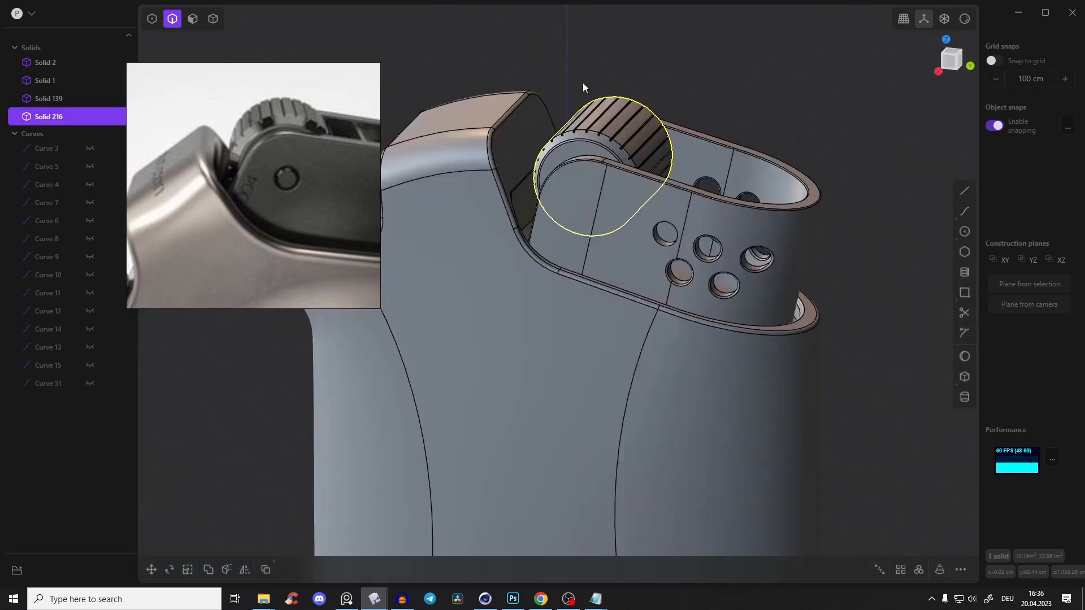
Switch the viewport to the glossy red shading with edges hidden
{"action": "left_click", "coordinate": [966, 22]}
{"action": "left_click", "coordinate": [936, 77]}
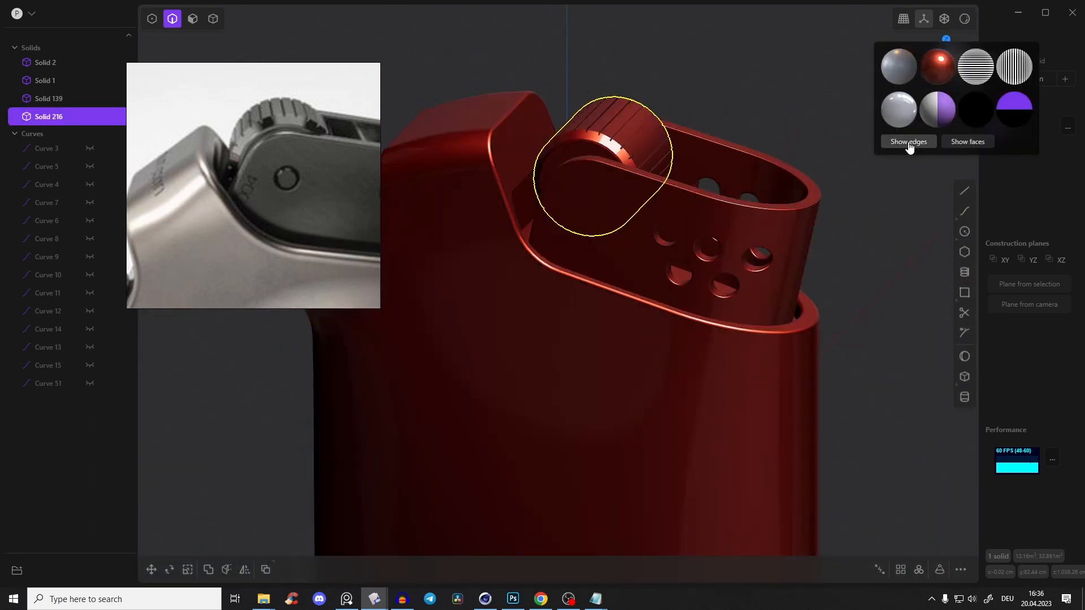
{"action": "left_click", "coordinate": [910, 144]}
{"action": "left_click", "coordinate": [835, 254]}
Examine the overall lighter shape from several angles against the reference photo
{"action": "scroll", "coordinate": [835, 253], "scroll_direction": "down", "scroll_amount": 5}
{"action": "middle_click_drag", "start_coordinate": [829, 134], "coordinate": [751, 203]}
{"action": "scroll", "coordinate": [170, 195], "scroll_direction": "down", "scroll_amount": 3}
{"action": "middle_click_drag", "start_coordinate": [238, 200], "coordinate": [246, 148]}
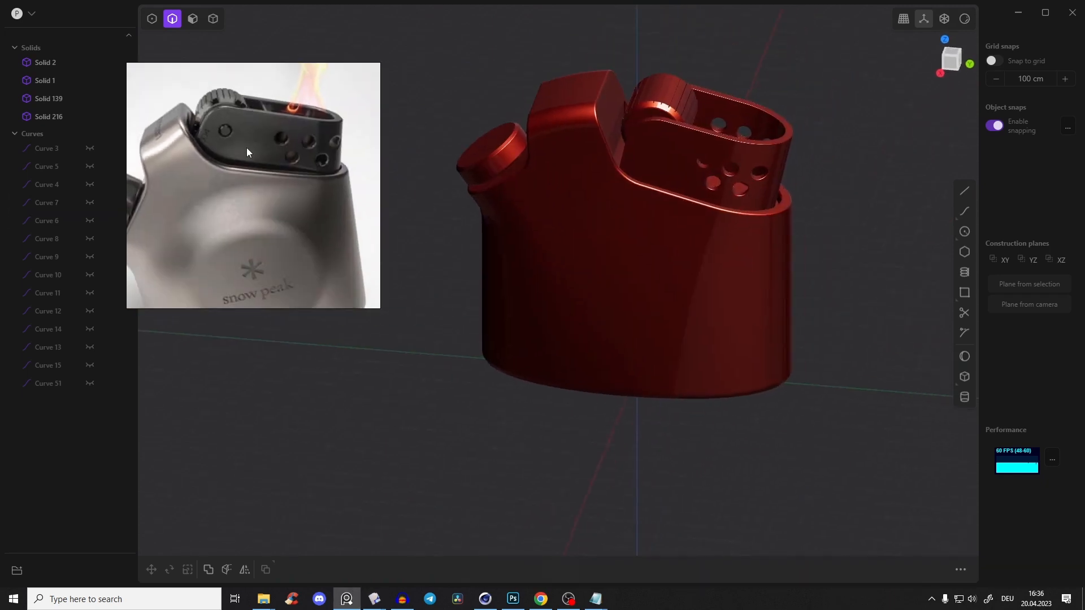
{"action": "scroll", "coordinate": [249, 149], "scroll_direction": "down", "scroll_amount": 3}
{"action": "middle_click_drag", "start_coordinate": [644, 121], "coordinate": [691, 141]}
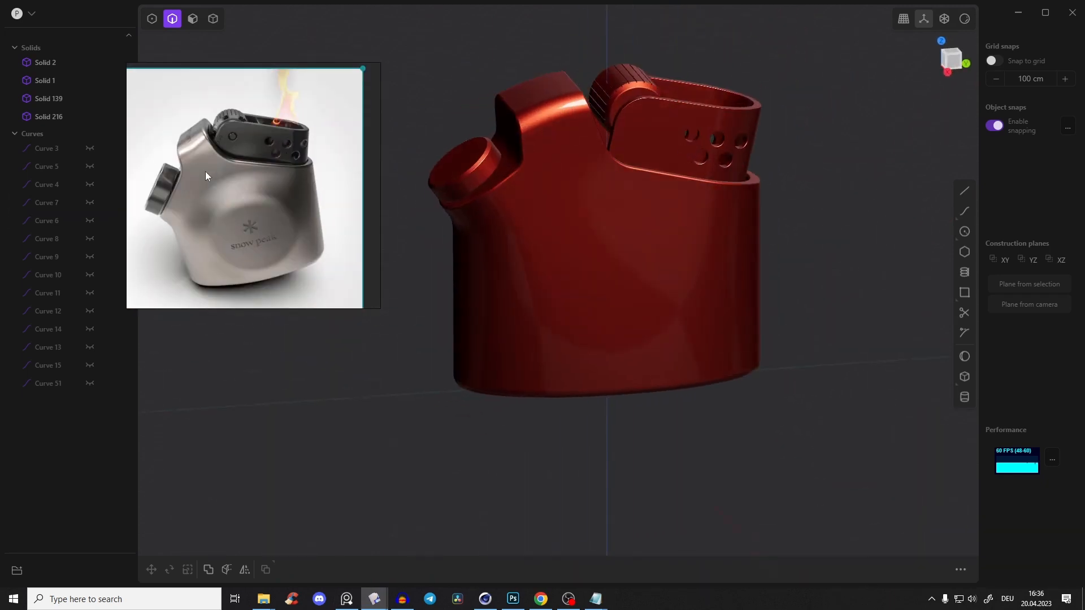
{"action": "scroll", "coordinate": [250, 187], "scroll_direction": "up", "scroll_amount": 3}
{"action": "middle_click_drag", "start_coordinate": [238, 159], "coordinate": [237, 214]}
{"action": "scroll", "coordinate": [229, 156], "scroll_direction": "up", "scroll_amount": 3}
{"action": "middle_click_drag", "start_coordinate": [226, 157], "coordinate": [264, 147]}
{"action": "scroll", "coordinate": [308, 221], "scroll_direction": "down", "scroll_amount": 5}
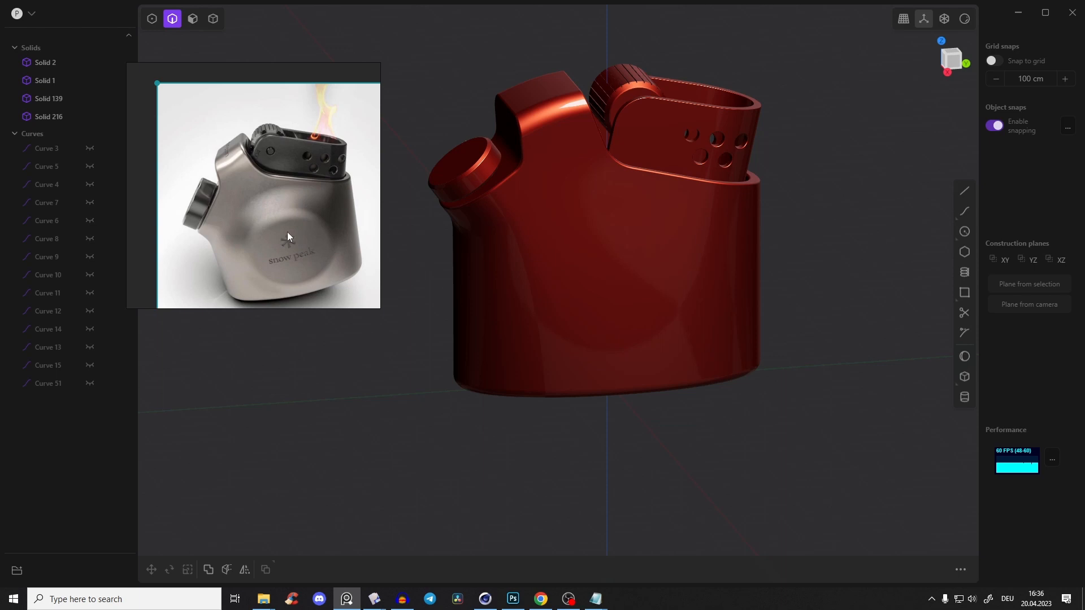
{"action": "middle_click_drag", "start_coordinate": [678, 186], "coordinate": [684, 208]}
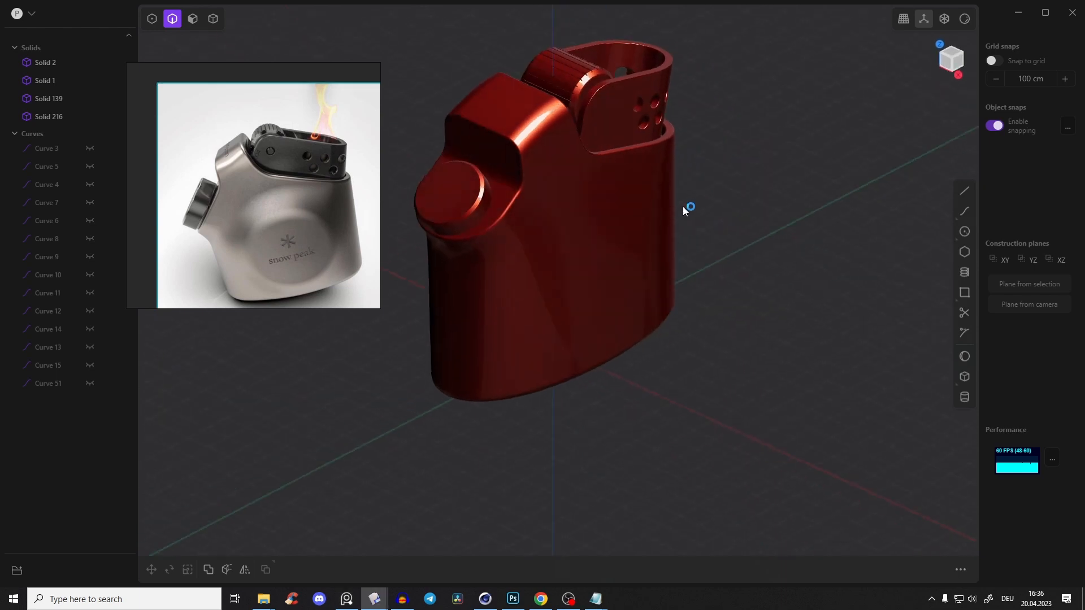
{"action": "scroll", "coordinate": [289, 178], "scroll_direction": "up", "scroll_amount": 3}
{"action": "scroll", "coordinate": [288, 179], "scroll_direction": "down", "scroll_amount": 3}
{"action": "scroll", "coordinate": [288, 177], "scroll_direction": "up", "scroll_amount": 1}
{"action": "middle_click_drag", "start_coordinate": [280, 174], "coordinate": [260, 147]}
{"action": "scroll", "coordinate": [267, 150], "scroll_direction": "up", "scroll_amount": 2}
{"action": "middle_click_drag", "start_coordinate": [570, 108], "coordinate": [286, 174]}
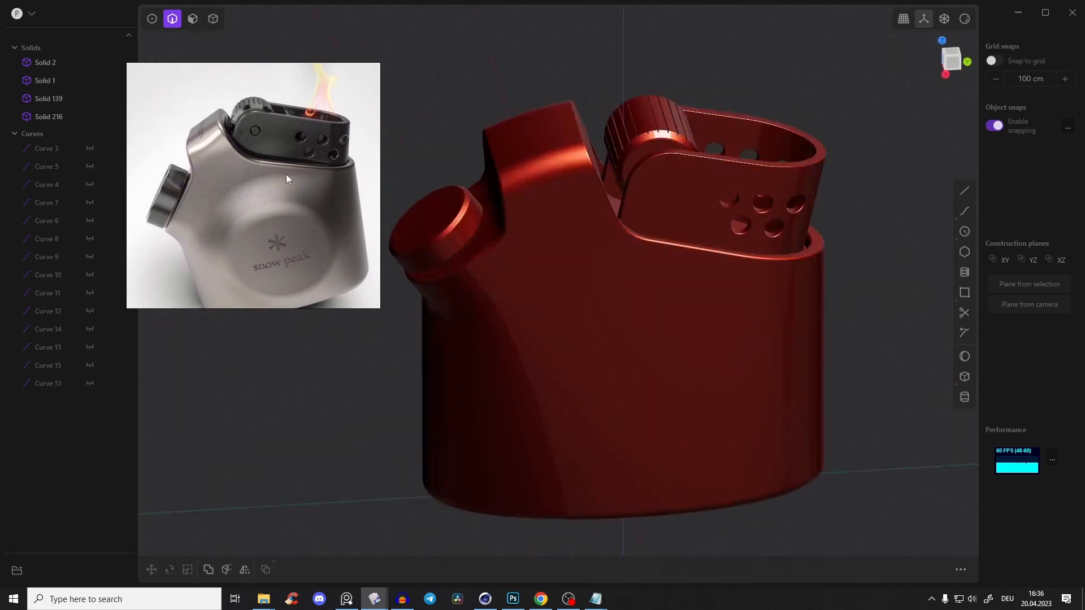
{"action": "middle_click_drag", "start_coordinate": [446, 239], "coordinate": [608, 141]}
{"action": "scroll", "coordinate": [602, 188], "scroll_direction": "up", "scroll_amount": 2}
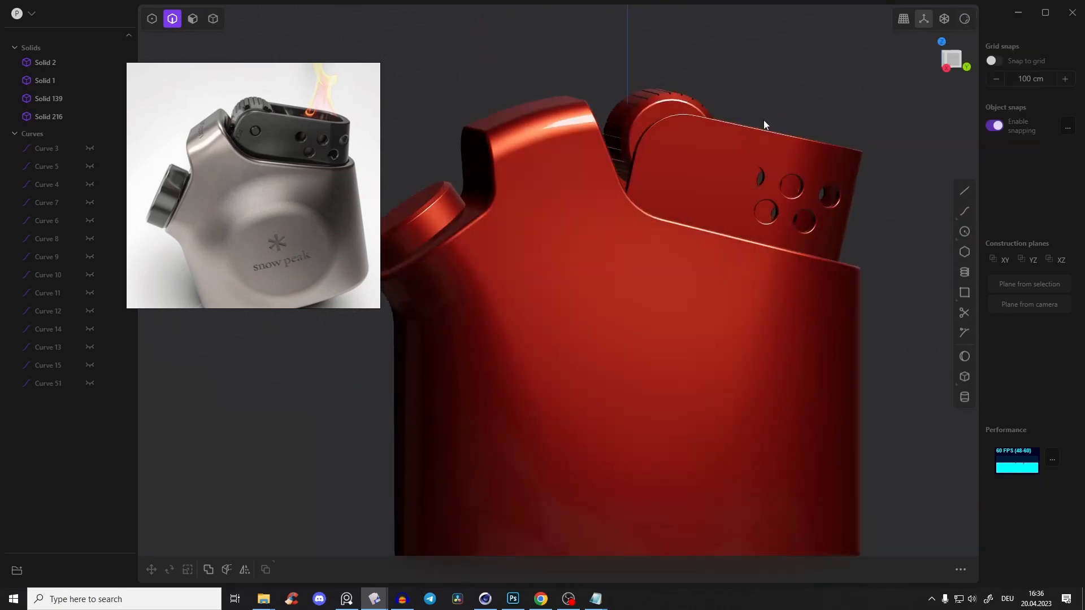
Return the viewport to the grey metallic shading with edges shown
{"action": "mouse_move", "coordinate": [963, 20]}
{"action": "left_click", "coordinate": [904, 105]}
{"action": "left_click", "coordinate": [908, 143]}
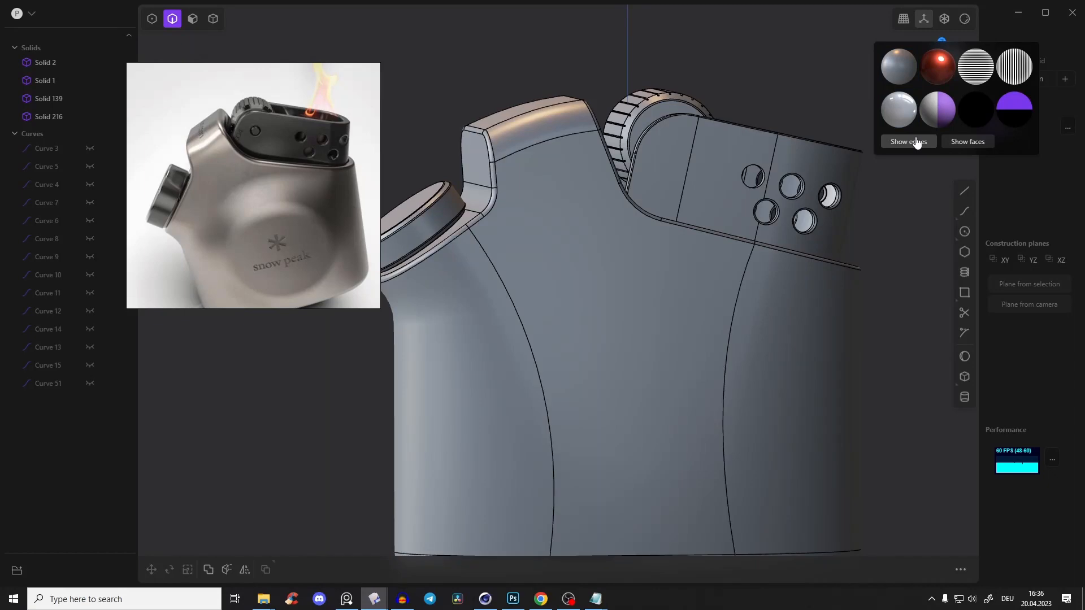
Draw a circle with a radius of about 213 cm on the middle of the body's broad side in the right view
{"action": "middle_click_drag", "start_coordinate": [452, 209], "coordinate": [672, 232]}
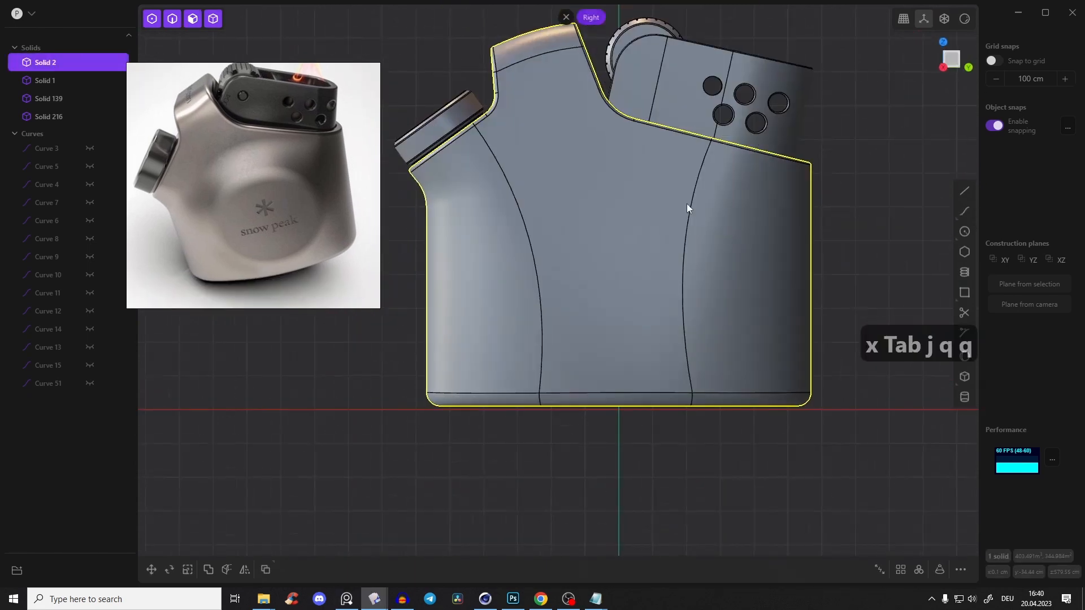
{"action": "scroll", "coordinate": [886, 216], "scroll_direction": "up", "scroll_amount": 4}
{"action": "scroll", "coordinate": [886, 215], "scroll_direction": "down", "scroll_amount": 2}
{"action": "middle_click_drag", "start_coordinate": [551, 178], "coordinate": [609, 200], "text": "shift"}
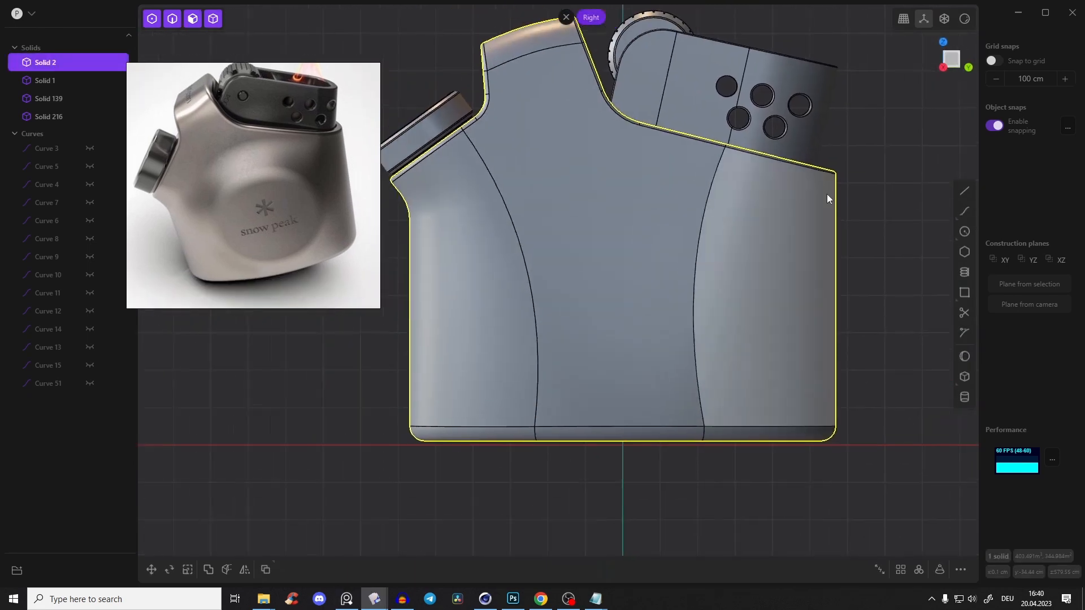
{"action": "left_click", "coordinate": [866, 190]}
{"action": "middle_click_drag", "start_coordinate": [656, 227], "coordinate": [724, 252]}
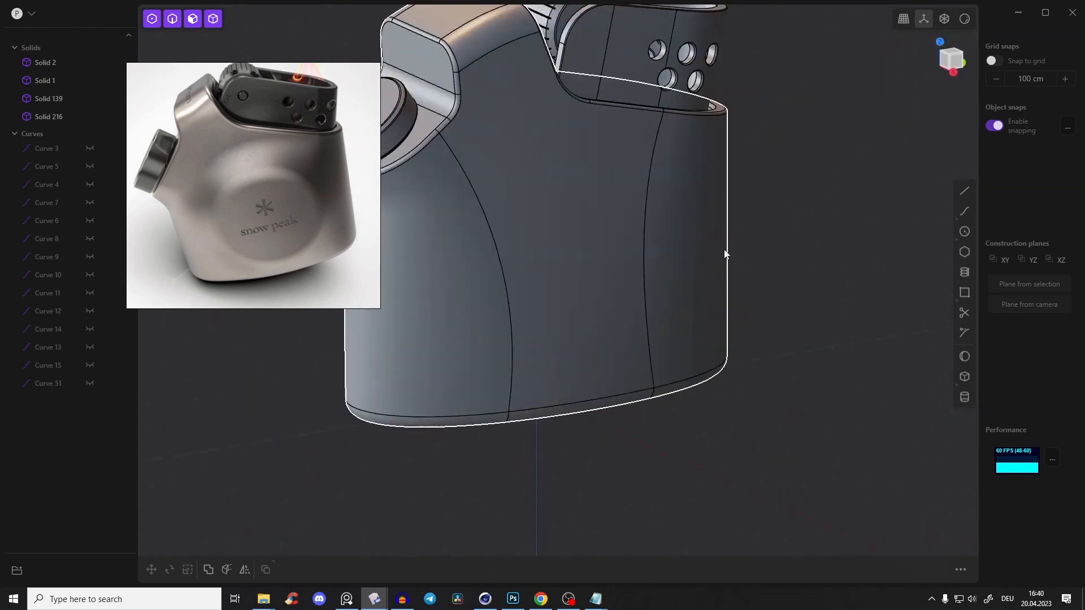
{"action": "left_click", "coordinate": [951, 67]}
{"action": "scroll", "coordinate": [704, 172], "scroll_direction": "up", "scroll_amount": 3}
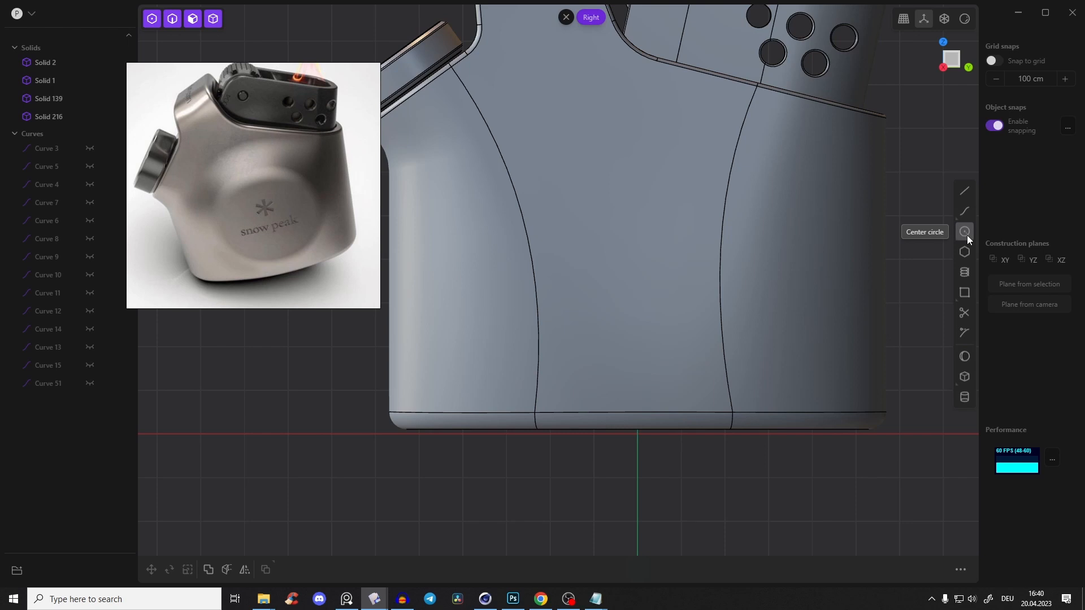
{"action": "left_click", "coordinate": [965, 233]}
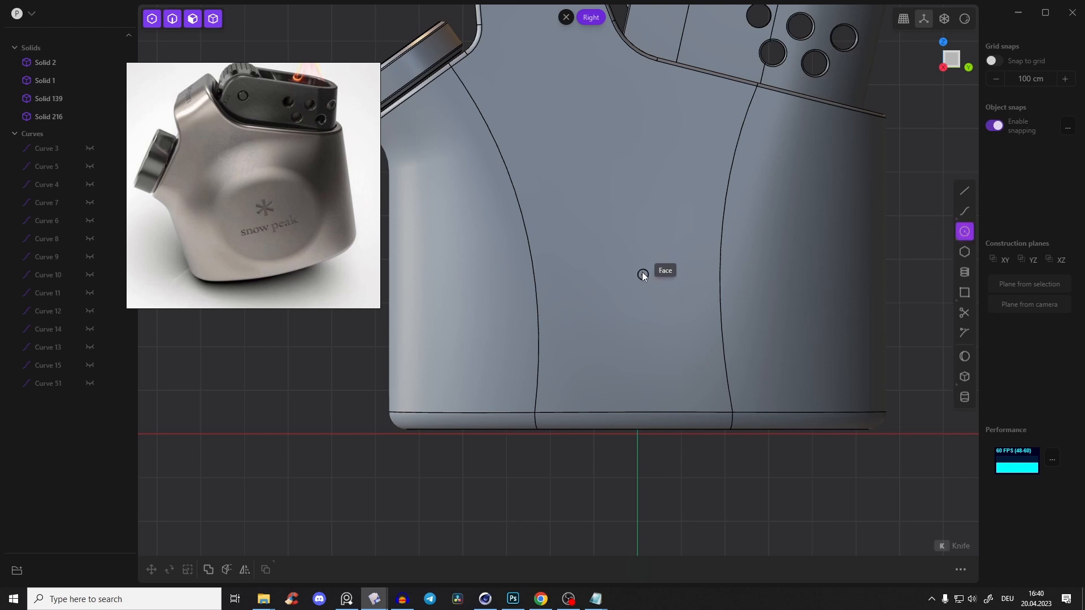
{"action": "left_click", "coordinate": [641, 272]}
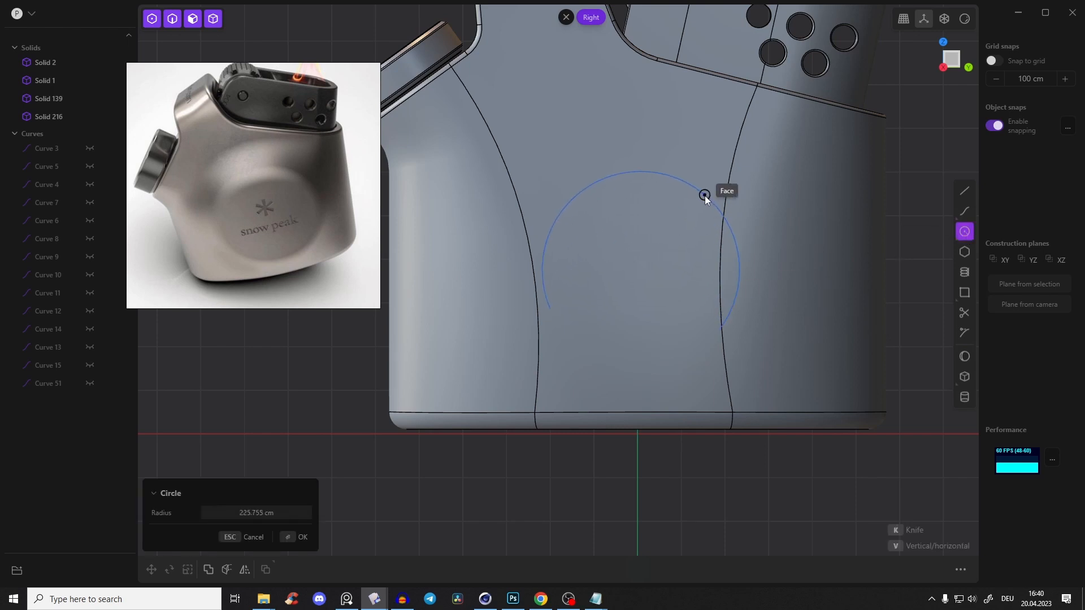
{"action": "left_click", "coordinate": [700, 199]}
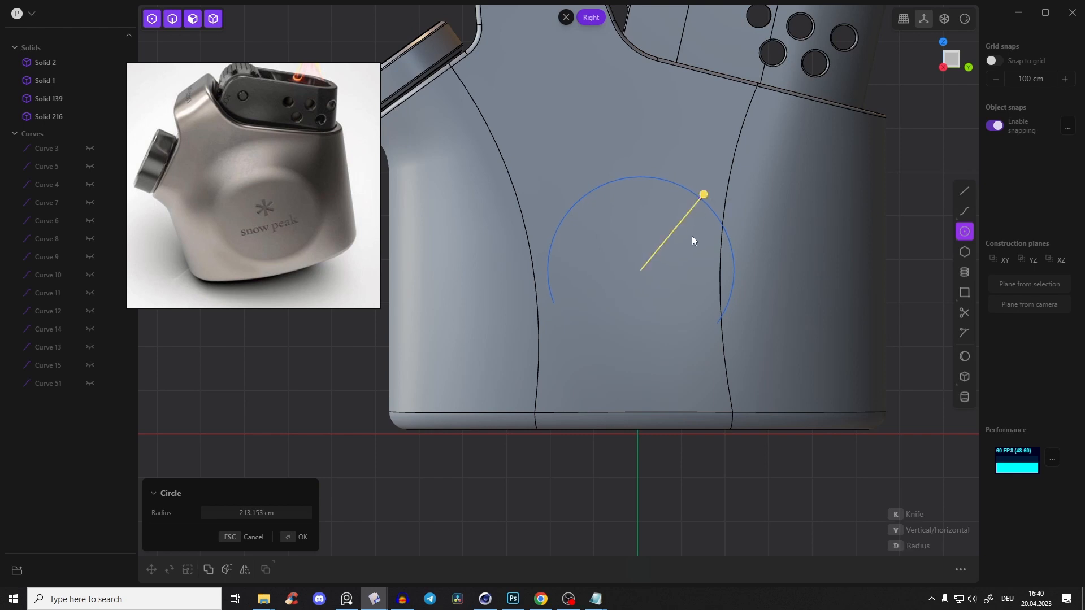
Move the circle outward along X so it floats just clear of the body's side
{"action": "key", "text": "g"}
{"action": "key", "text": "g"}
{"action": "left_click", "coordinate": [740, 223]}
{"action": "middle_click_drag", "start_coordinate": [655, 265], "coordinate": [741, 280]}
Extrude the circle into a thin disc and delete the leftover circle curve
{"action": "left_click", "coordinate": [574, 230]}
{"action": "left_click_drag", "start_coordinate": [621, 234], "coordinate": [643, 239]}
{"action": "key", "text": "Return"}
{"action": "left_click", "coordinate": [537, 170]}
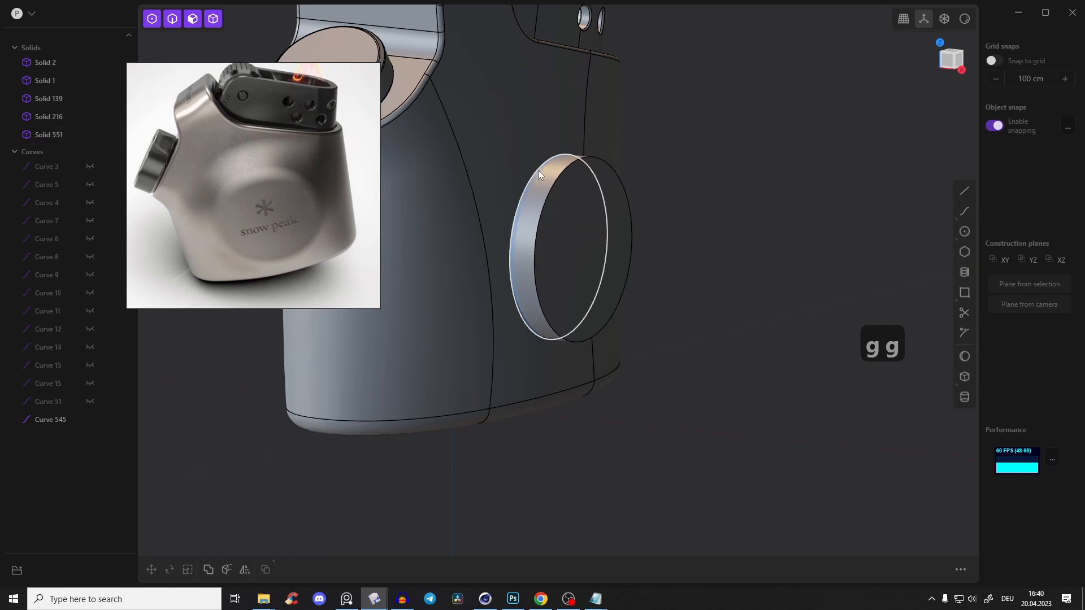
{"action": "key", "text": "x"}
{"action": "middle_click_drag", "start_coordinate": [536, 170], "coordinate": [924, 22]}
Raise the disc about 18 cm in the front view and tilt it to match the slanted side of the body
{"action": "left_click", "coordinate": [950, 60]}
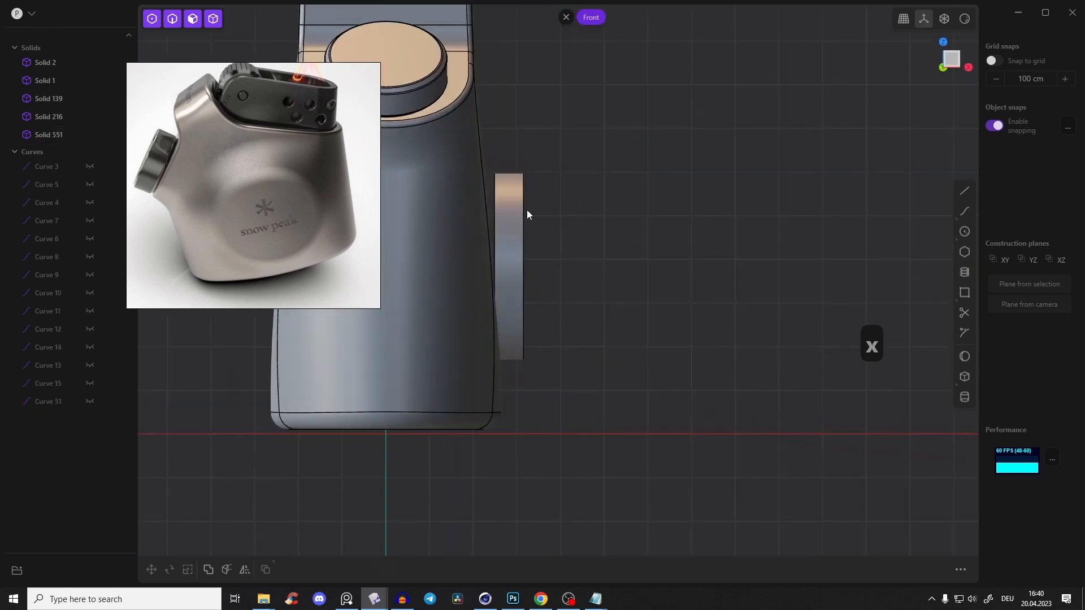
{"action": "left_click", "coordinate": [517, 211]}
{"action": "key", "text": "g"}
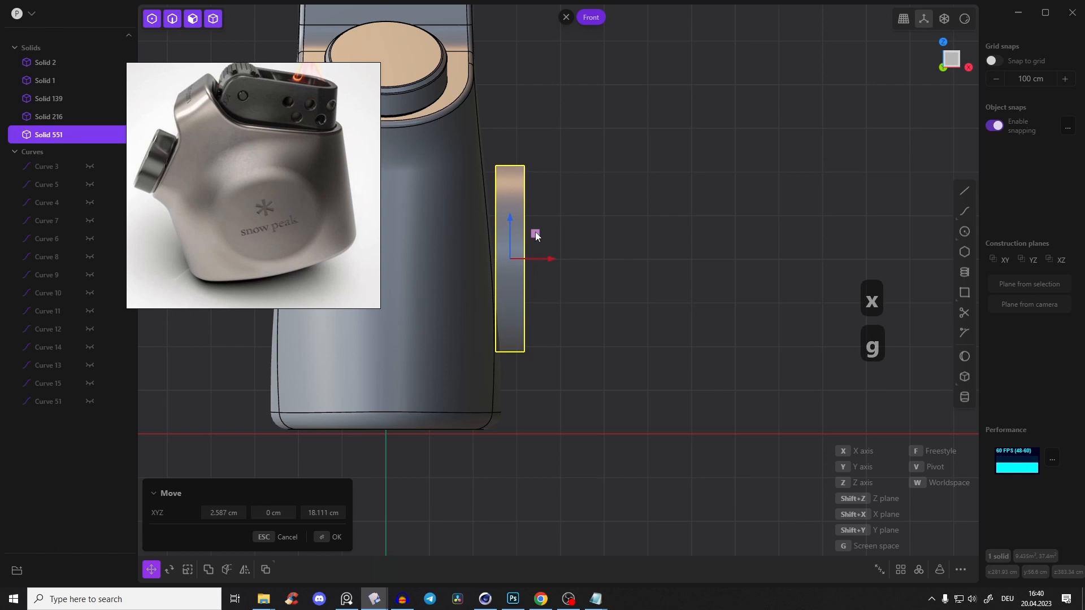
{"action": "key", "text": "r"}
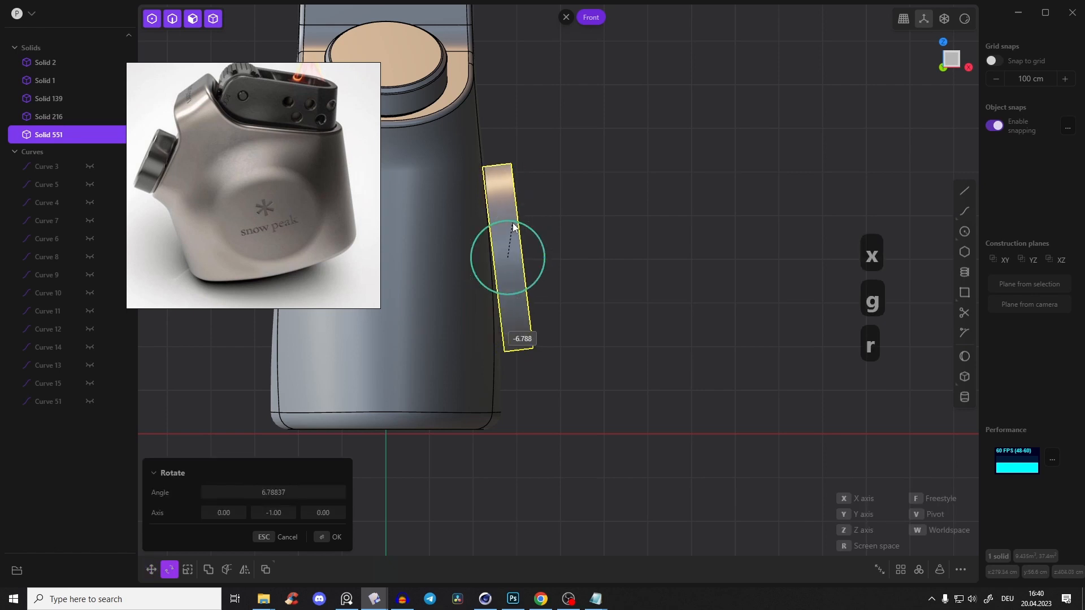
{"action": "left_click", "coordinate": [552, 192]}
Move the tilted disc inward until it is partly sunk into the body's side
{"action": "key", "text": "g"}
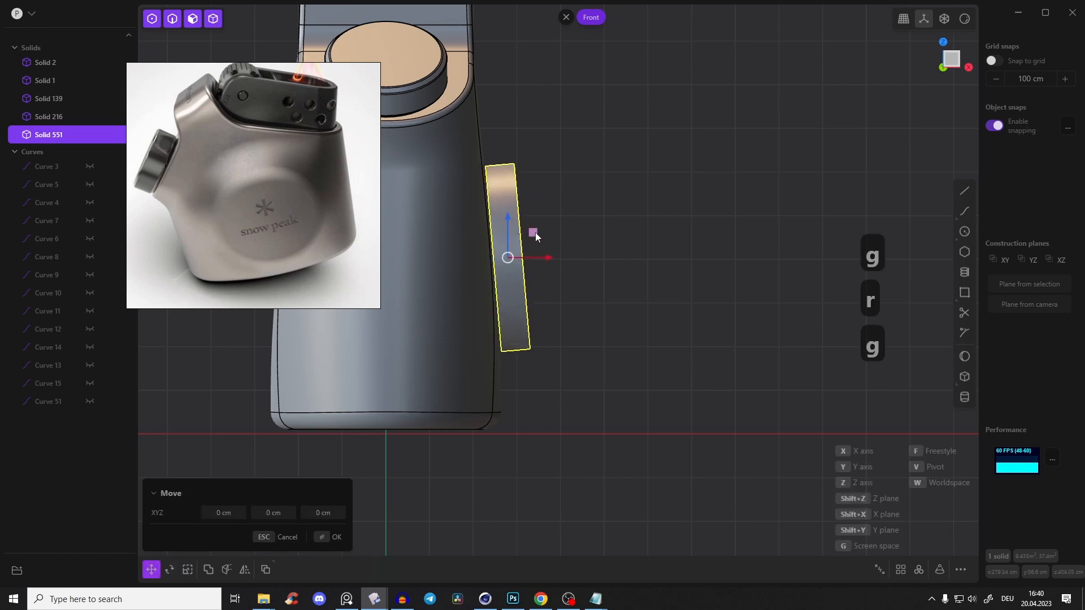
{"action": "middle_click_drag", "start_coordinate": [519, 234], "coordinate": [402, 243]}
{"action": "middle_click_drag", "start_coordinate": [696, 174], "coordinate": [786, 120]}
{"action": "scroll", "coordinate": [696, 124], "scroll_direction": "up", "scroll_amount": 3}
{"action": "middle_click_drag", "start_coordinate": [696, 124], "coordinate": [742, 138]}
{"action": "left_click_drag", "start_coordinate": [541, 254], "coordinate": [536, 252]}
{"action": "right_click", "coordinate": [653, 173]}
{"action": "left_click", "coordinate": [653, 173]}
Join the disc and the lighter body into one solid with a Boolean union
{"action": "left_click", "coordinate": [521, 89]}
{"action": "left_click", "coordinate": [540, 155]}
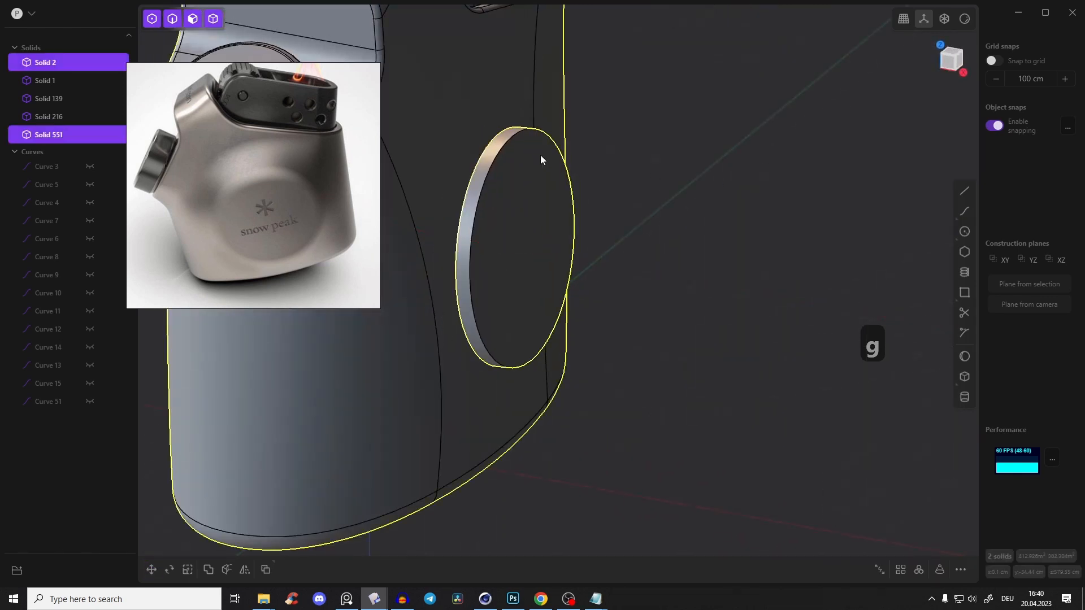
{"action": "key", "text": "q"}
{"action": "key", "text": "q"}
{"action": "right_click", "coordinate": [622, 138]}
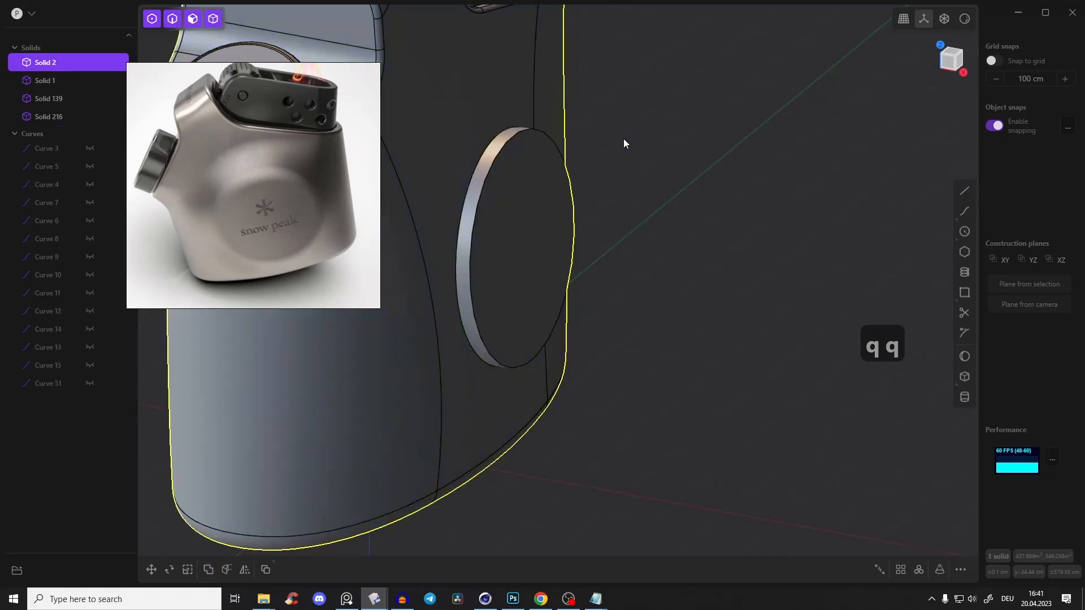
Try to fillet the edges of the raised disc on the body's side
{"action": "middle_click_drag", "start_coordinate": [623, 138], "coordinate": [670, 112]}
{"action": "left_click", "coordinate": [670, 112]}
{"action": "key", "text": "2"}
{"action": "left_click", "coordinate": [519, 150]}
{"action": "key", "text": "f"}
{"action": "middle_click_drag", "start_coordinate": [519, 150], "coordinate": [472, 148]}
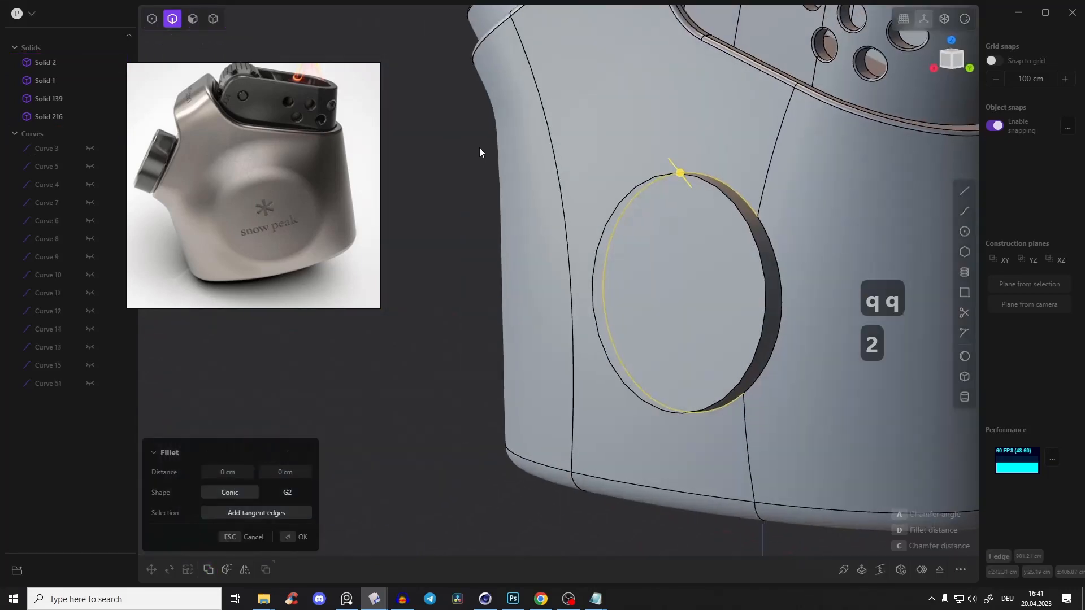
{"action": "left_click_drag", "start_coordinate": [774, 245], "coordinate": [775, 243]}
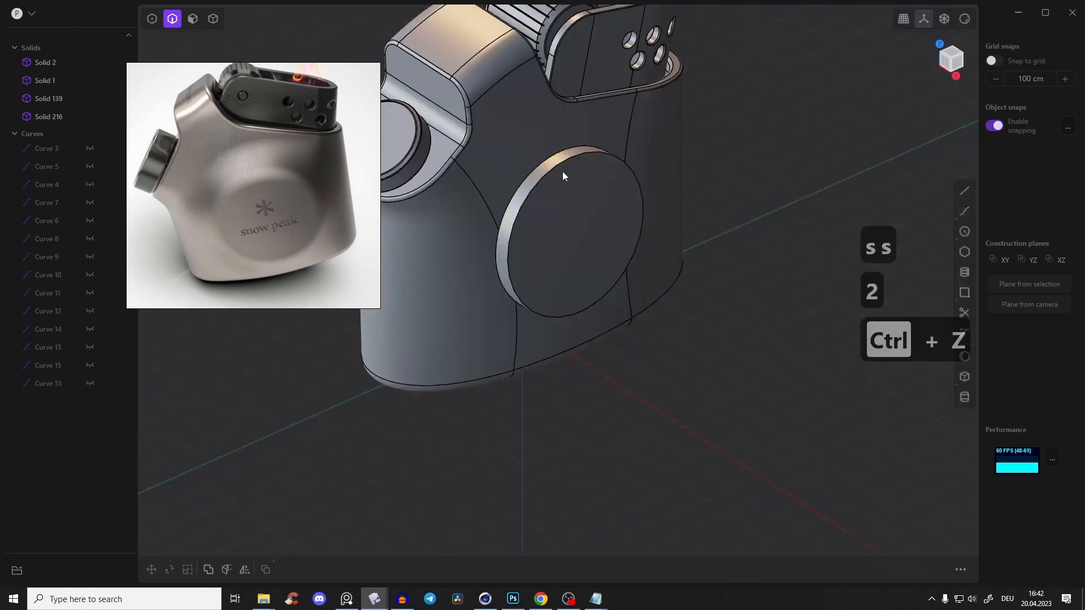
{"action": "middle_click_drag", "start_coordinate": [563, 175], "coordinate": [594, 158]}
{"action": "left_click", "coordinate": [594, 157]}
{"action": "key", "text": "b"}
{"action": "left_click_drag", "start_coordinate": [593, 157], "coordinate": [595, 146]}
{"action": "key", "text": "Escape"}
{"action": "scroll", "coordinate": [647, 181], "scroll_direction": "down", "scroll_amount": 3}
{"action": "mouse_move", "coordinate": [646, 180]}
{"action": "middle_mouse_down", "text": "shift"}
{"action": "mouse_move", "coordinate": [618, 160]}
{"action": "mouse_move", "coordinate": [628, 170]}
{"action": "middle_mouse_up", "text": "shift"}
{"action": "key", "text": "Tab"}
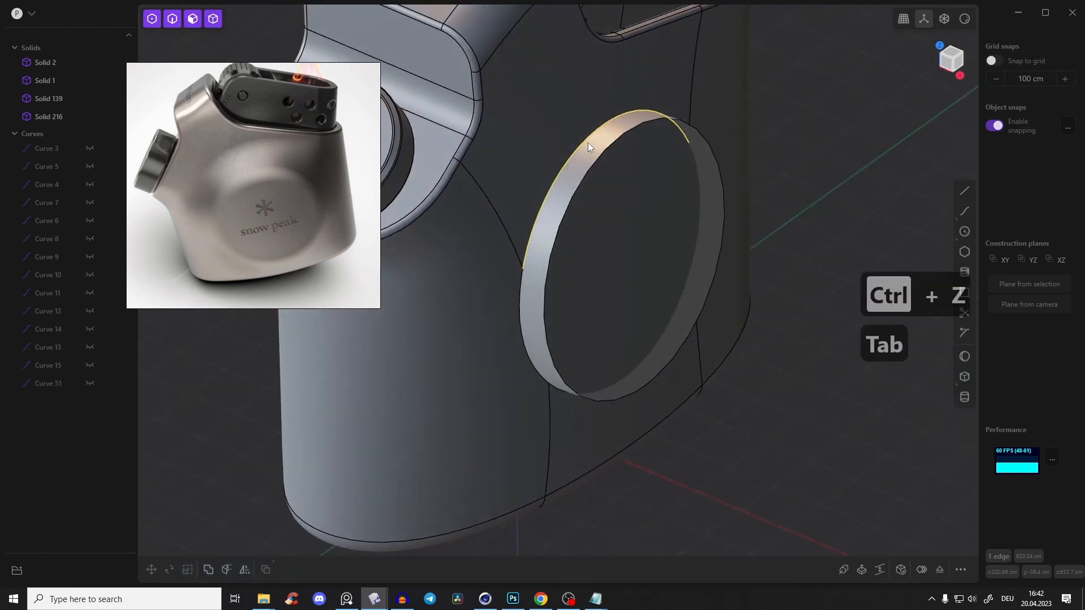
Offset the raised disc's side face inward to reduce its diameter
{"action": "left_click", "coordinate": [620, 129]}
{"action": "left_click_drag", "start_coordinate": [600, 106], "coordinate": [621, 134]}
{"action": "middle_click_drag", "start_coordinate": [627, 137], "coordinate": [661, 141]}
{"action": "key", "text": "Return"}
Try a fillet of about 29 cm on the disc's base edge and undo it
{"action": "key", "text": "2"}
{"action": "left_click", "coordinate": [584, 173]}
{"action": "left_click_drag", "start_coordinate": [584, 173], "coordinate": [591, 168]}
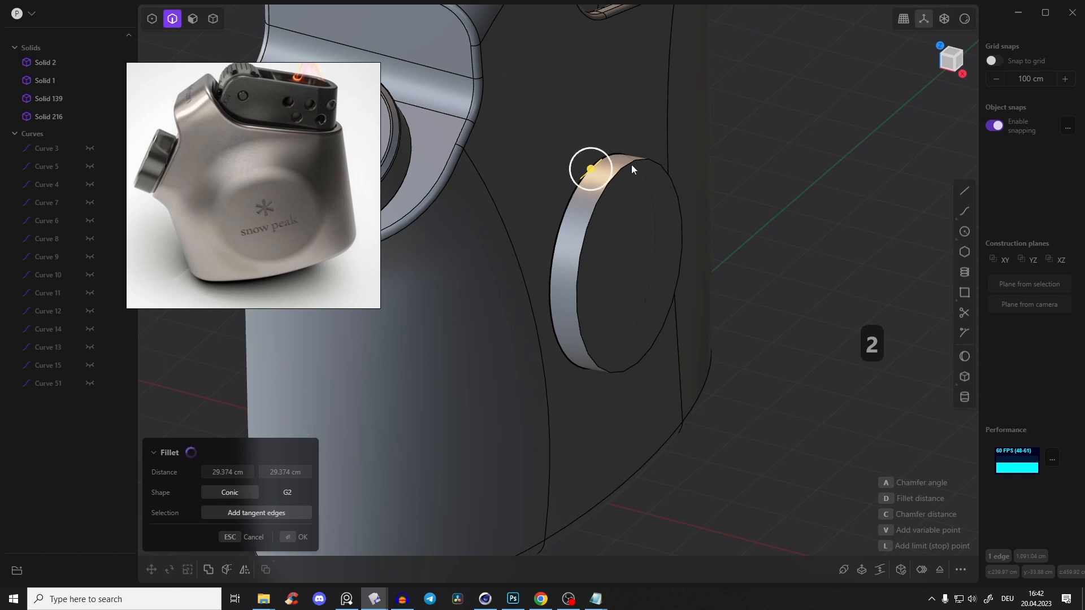
{"action": "key", "text": "ctrl+z"}
Fillet the disc's base edge into the body by about 72 cm and round its front edge to a soft dome
{"action": "key", "text": "3"}
{"action": "left_click_drag", "start_coordinate": [588, 165], "coordinate": [589, 121]}
{"action": "key", "text": "2"}
{"action": "left_click", "coordinate": [577, 139]}
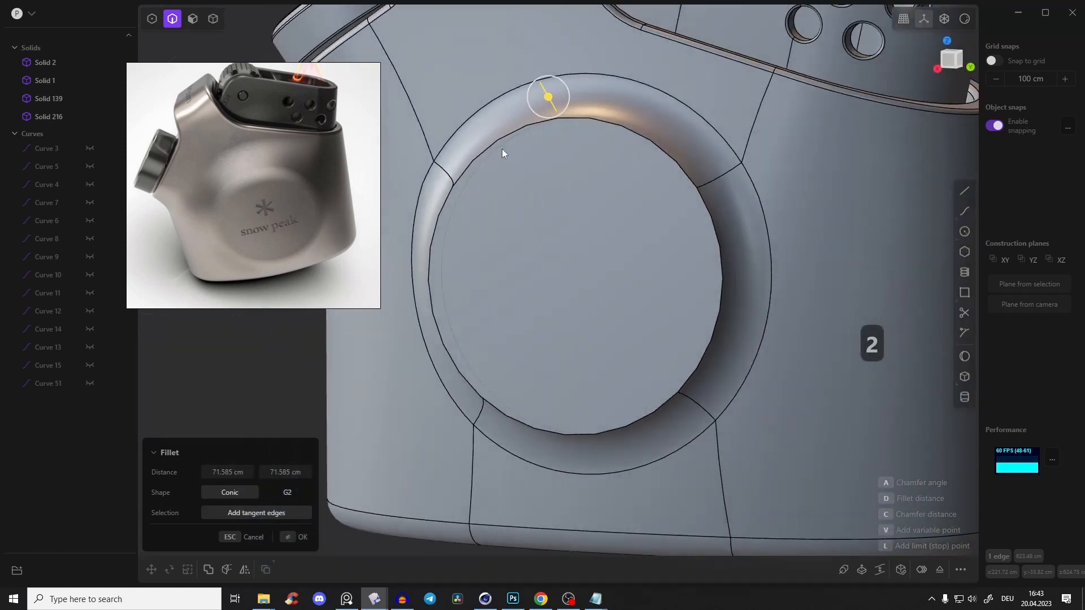
{"action": "left_click_drag", "start_coordinate": [597, 125], "coordinate": [588, 98]}
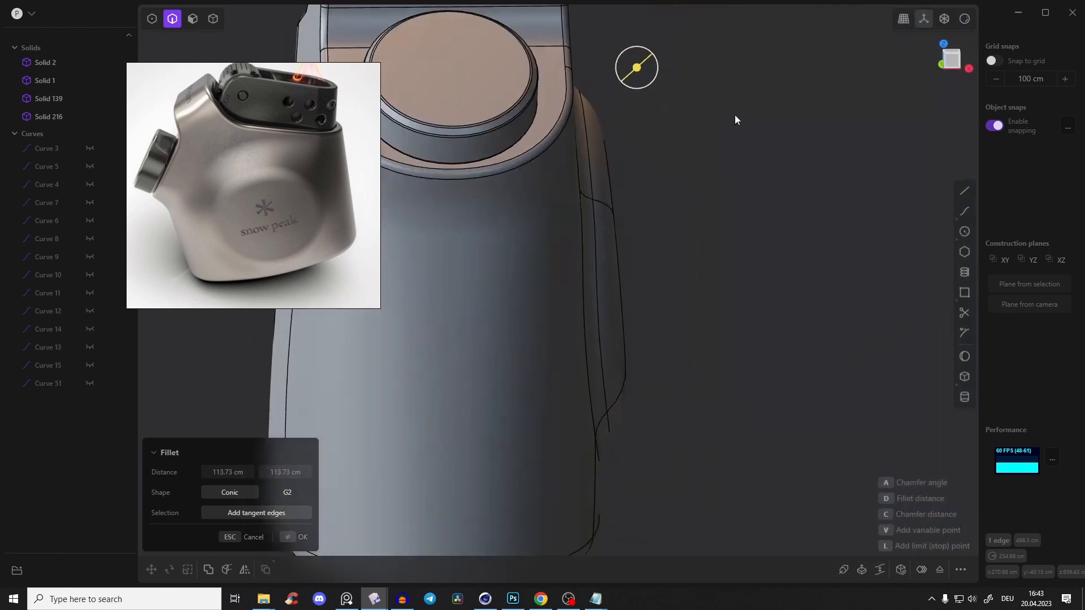
{"action": "middle_click_drag", "start_coordinate": [735, 120], "coordinate": [584, 273]}
{"action": "key", "text": "Return"}
Inspect the rounded disc on the body in glossy red shading with the edges hidden
{"action": "middle_click_drag", "start_coordinate": [616, 236], "coordinate": [717, 209]}
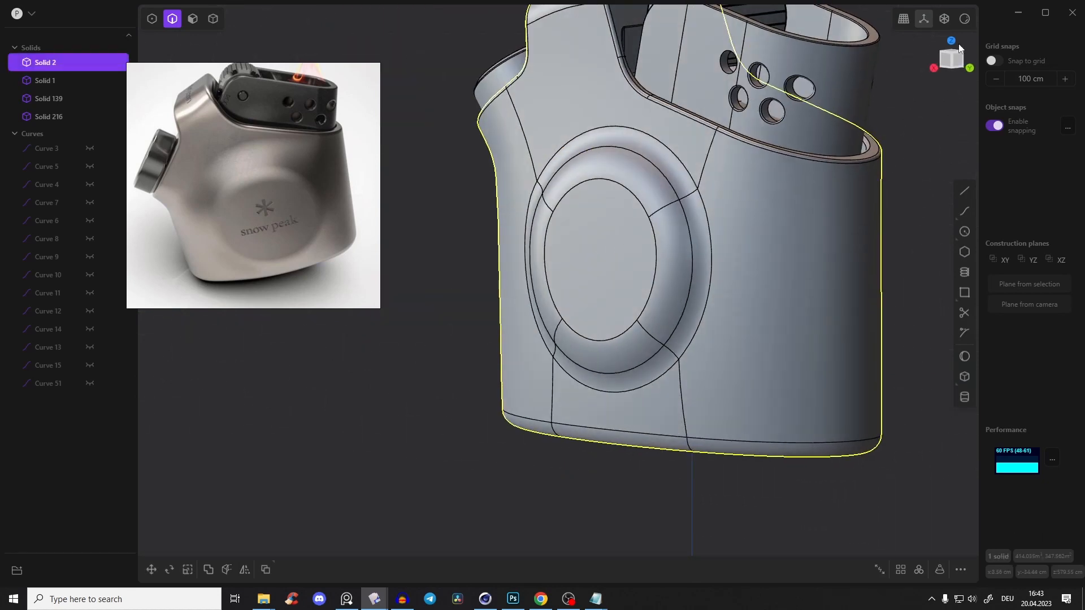
{"action": "left_click", "coordinate": [964, 19]}
{"action": "left_click", "coordinate": [936, 70]}
{"action": "mouse_move", "coordinate": [802, 164]}
{"action": "middle_mouse_down"}
{"action": "mouse_move", "coordinate": [662, 217]}
{"action": "mouse_move", "coordinate": [622, 220]}
{"action": "middle_mouse_up"}
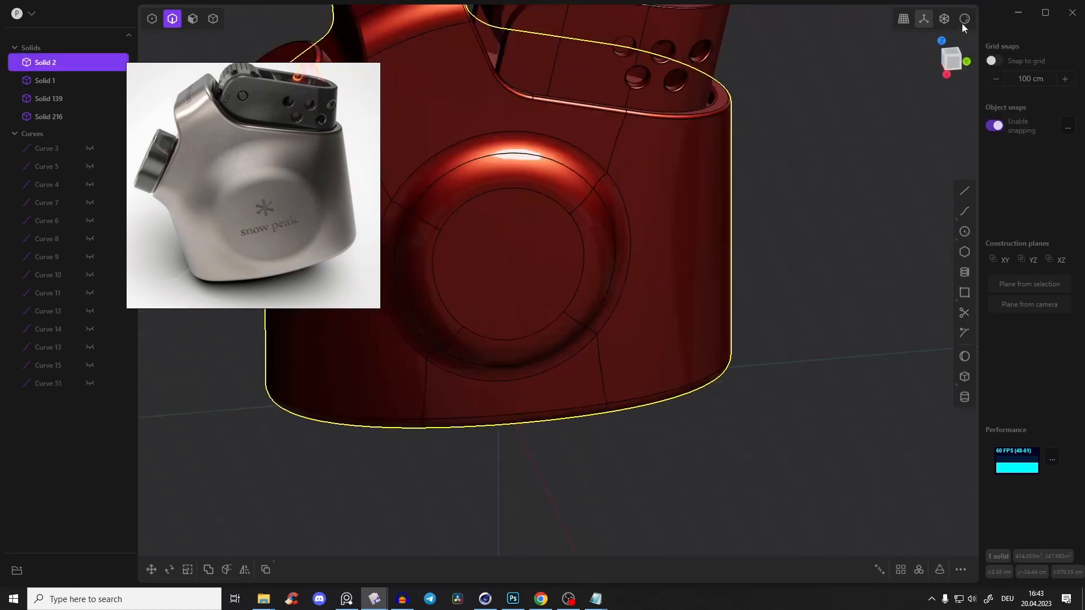
{"action": "left_click", "coordinate": [962, 24]}
{"action": "left_click", "coordinate": [910, 144]}
{"action": "left_click", "coordinate": [808, 164]}
{"action": "mouse_move", "coordinate": [674, 175]}
{"action": "middle_mouse_down"}
{"action": "mouse_move", "coordinate": [700, 187]}
{"action": "mouse_move", "coordinate": [705, 249]}
{"action": "mouse_move", "coordinate": [722, 254]}
{"action": "mouse_move", "coordinate": [836, 204]}
{"action": "mouse_move", "coordinate": [855, 280]}
{"action": "mouse_move", "coordinate": [668, 188]}
{"action": "mouse_move", "coordinate": [588, 242]}
{"action": "mouse_move", "coordinate": [622, 236]}
{"action": "mouse_move", "coordinate": [654, 196]}
{"action": "mouse_move", "coordinate": [584, 145]}
{"action": "mouse_move", "coordinate": [705, 135]}
{"action": "mouse_move", "coordinate": [665, 151]}
{"action": "mouse_move", "coordinate": [719, 175]}
{"action": "mouse_move", "coordinate": [685, 188]}
{"action": "mouse_move", "coordinate": [818, 88]}
{"action": "mouse_move", "coordinate": [678, 154]}
{"action": "middle_mouse_up"}
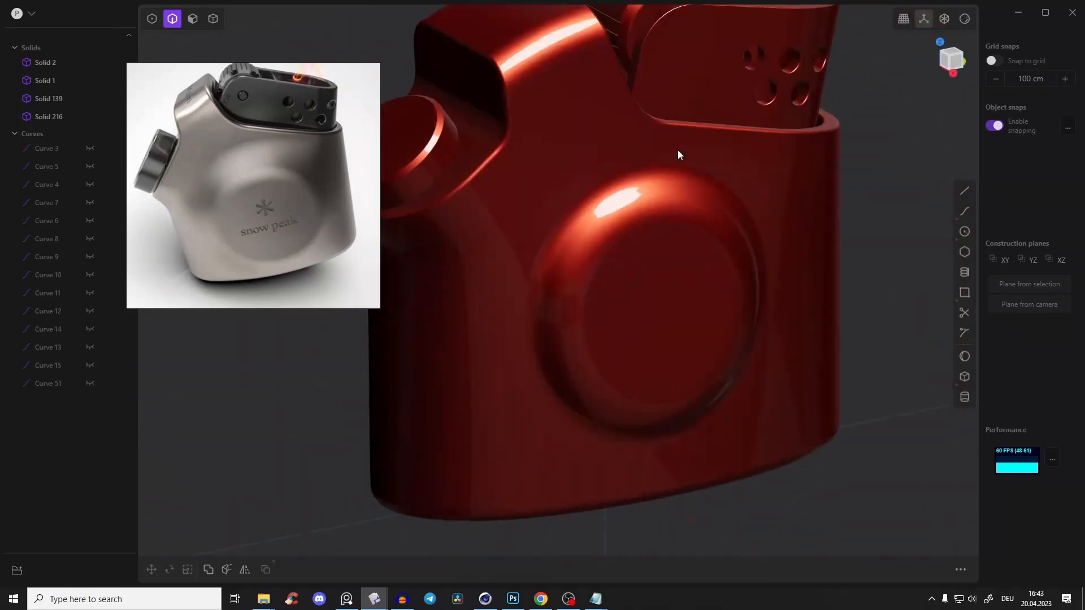
Show the edges again and restore the grey metallic shading
{"action": "left_click", "coordinate": [966, 20]}
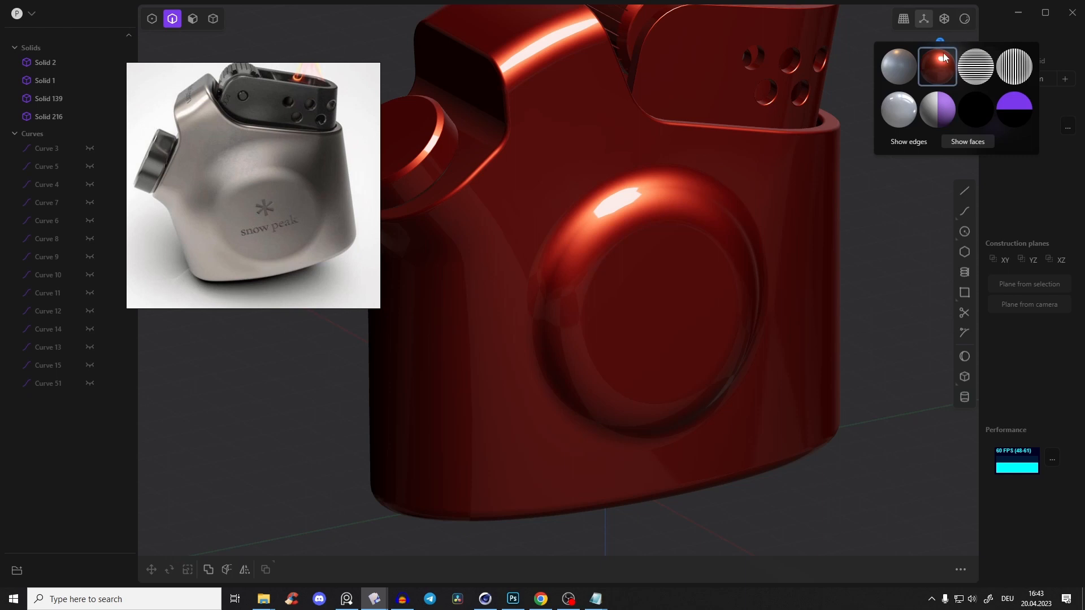
{"action": "left_click", "coordinate": [908, 141]}
{"action": "left_click", "coordinate": [898, 66]}
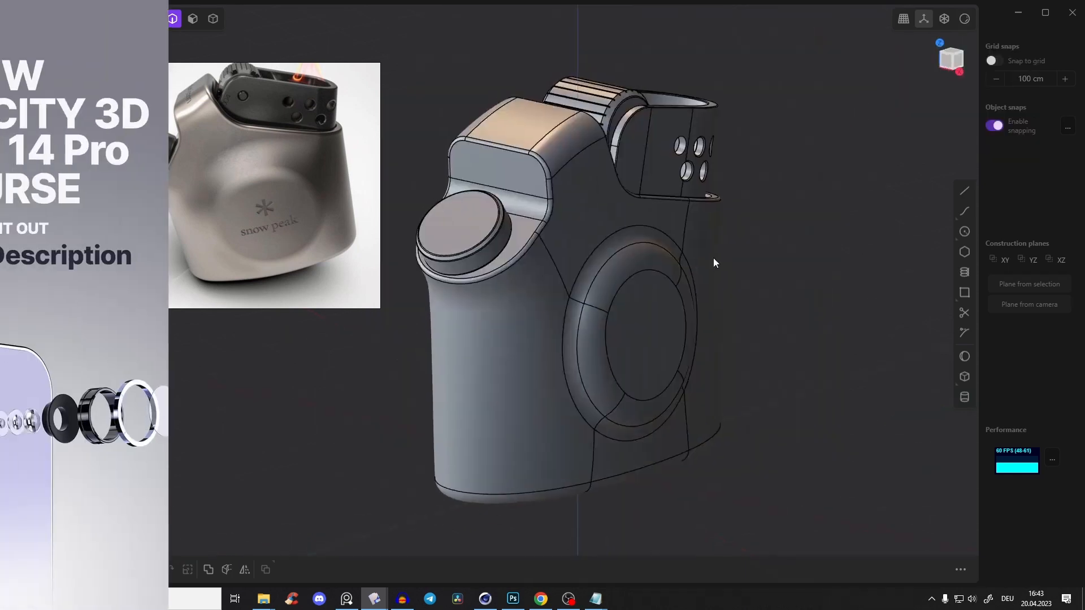